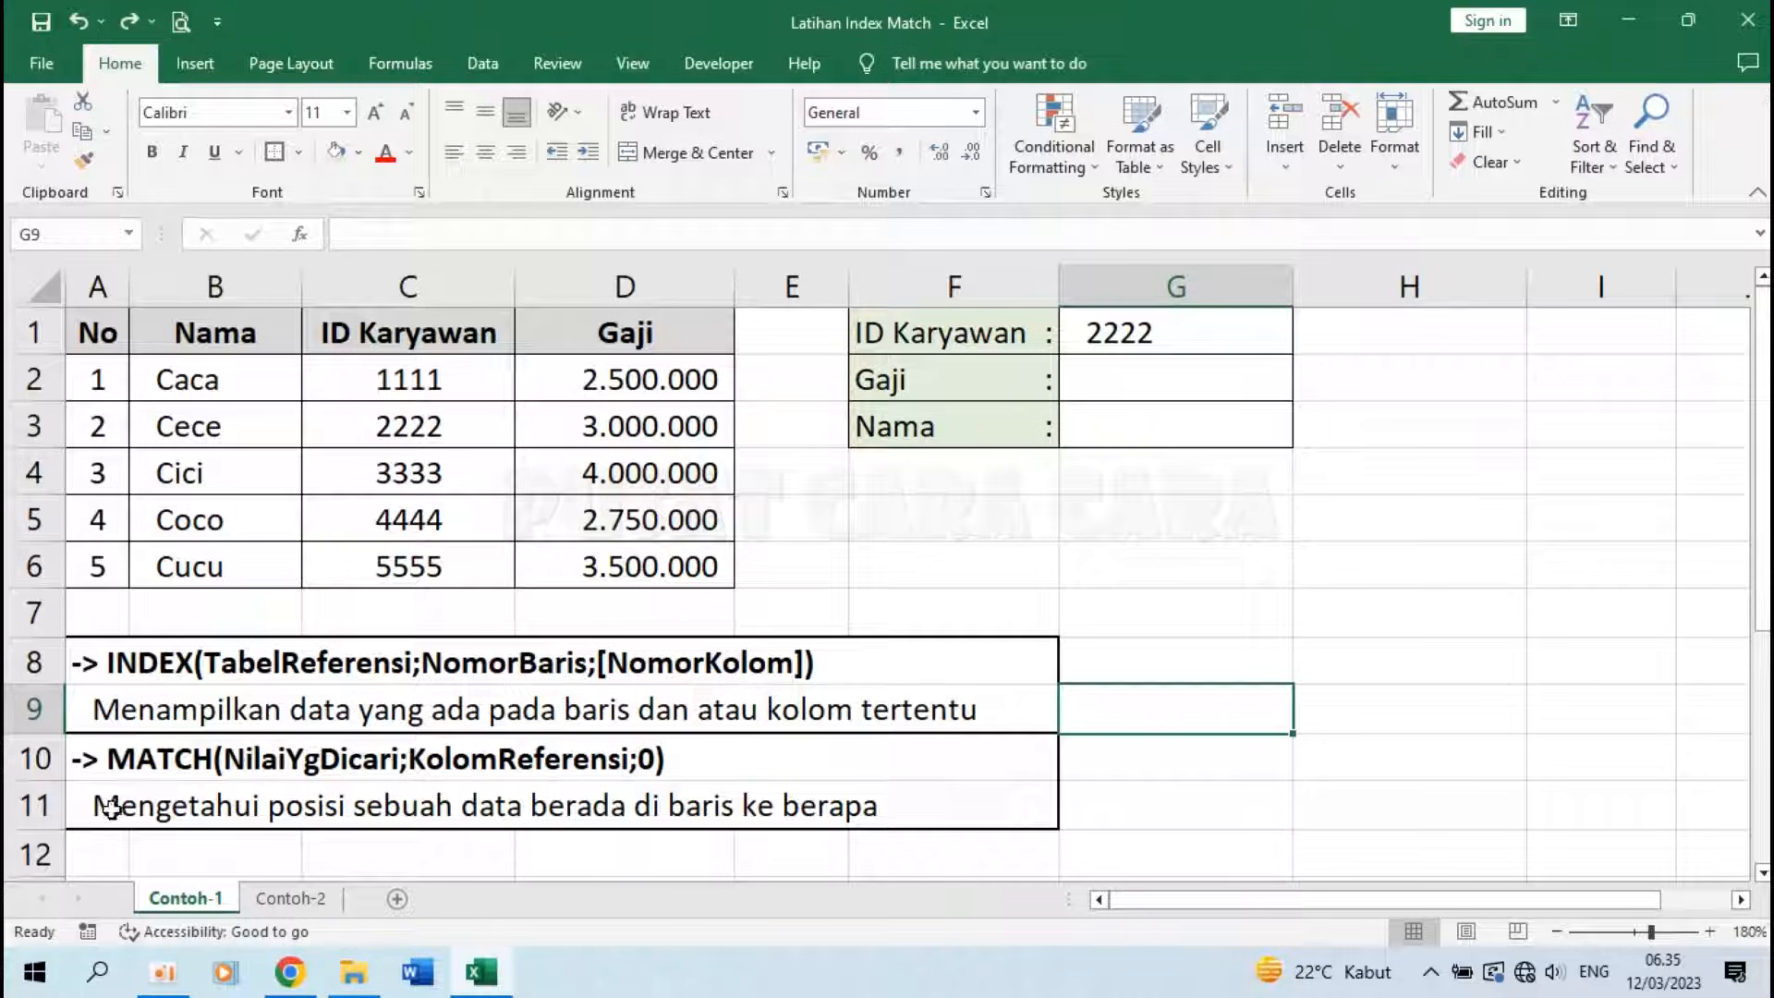
# Step: Examine the INDEX and MATCH syntax notes and their descriptions in rows 8 to 11
pyautogui.click(143, 662)
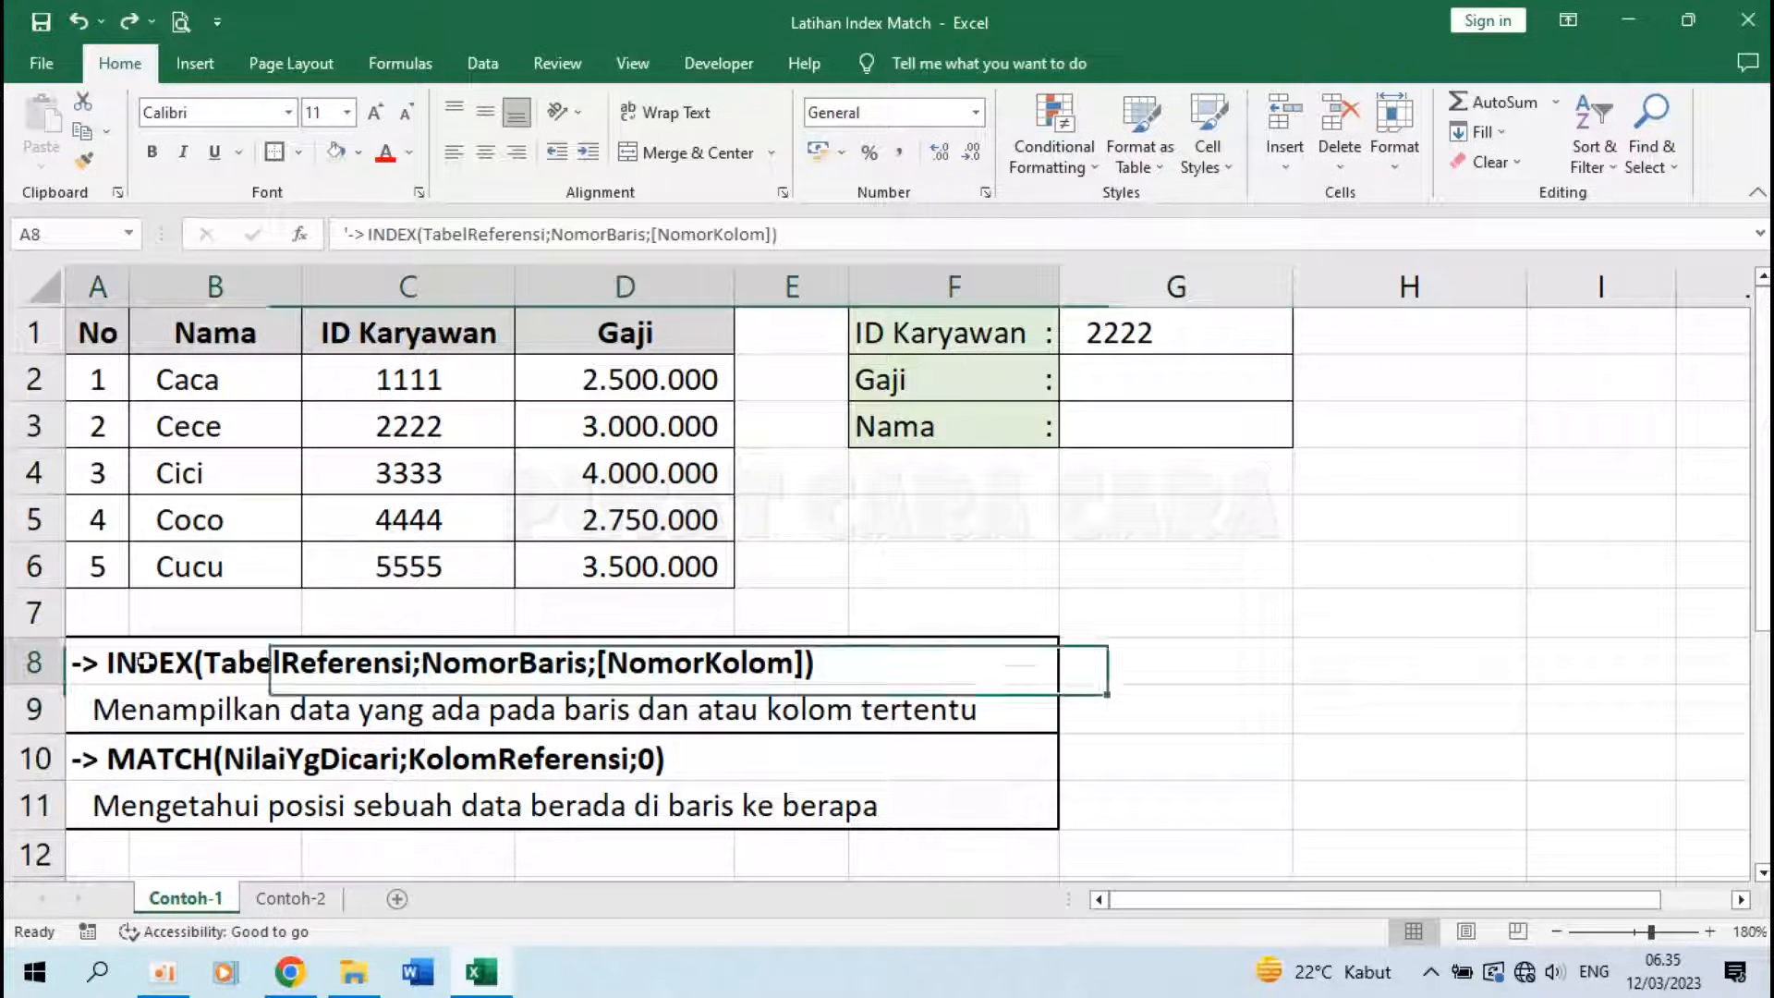
pyautogui.click(137, 764)
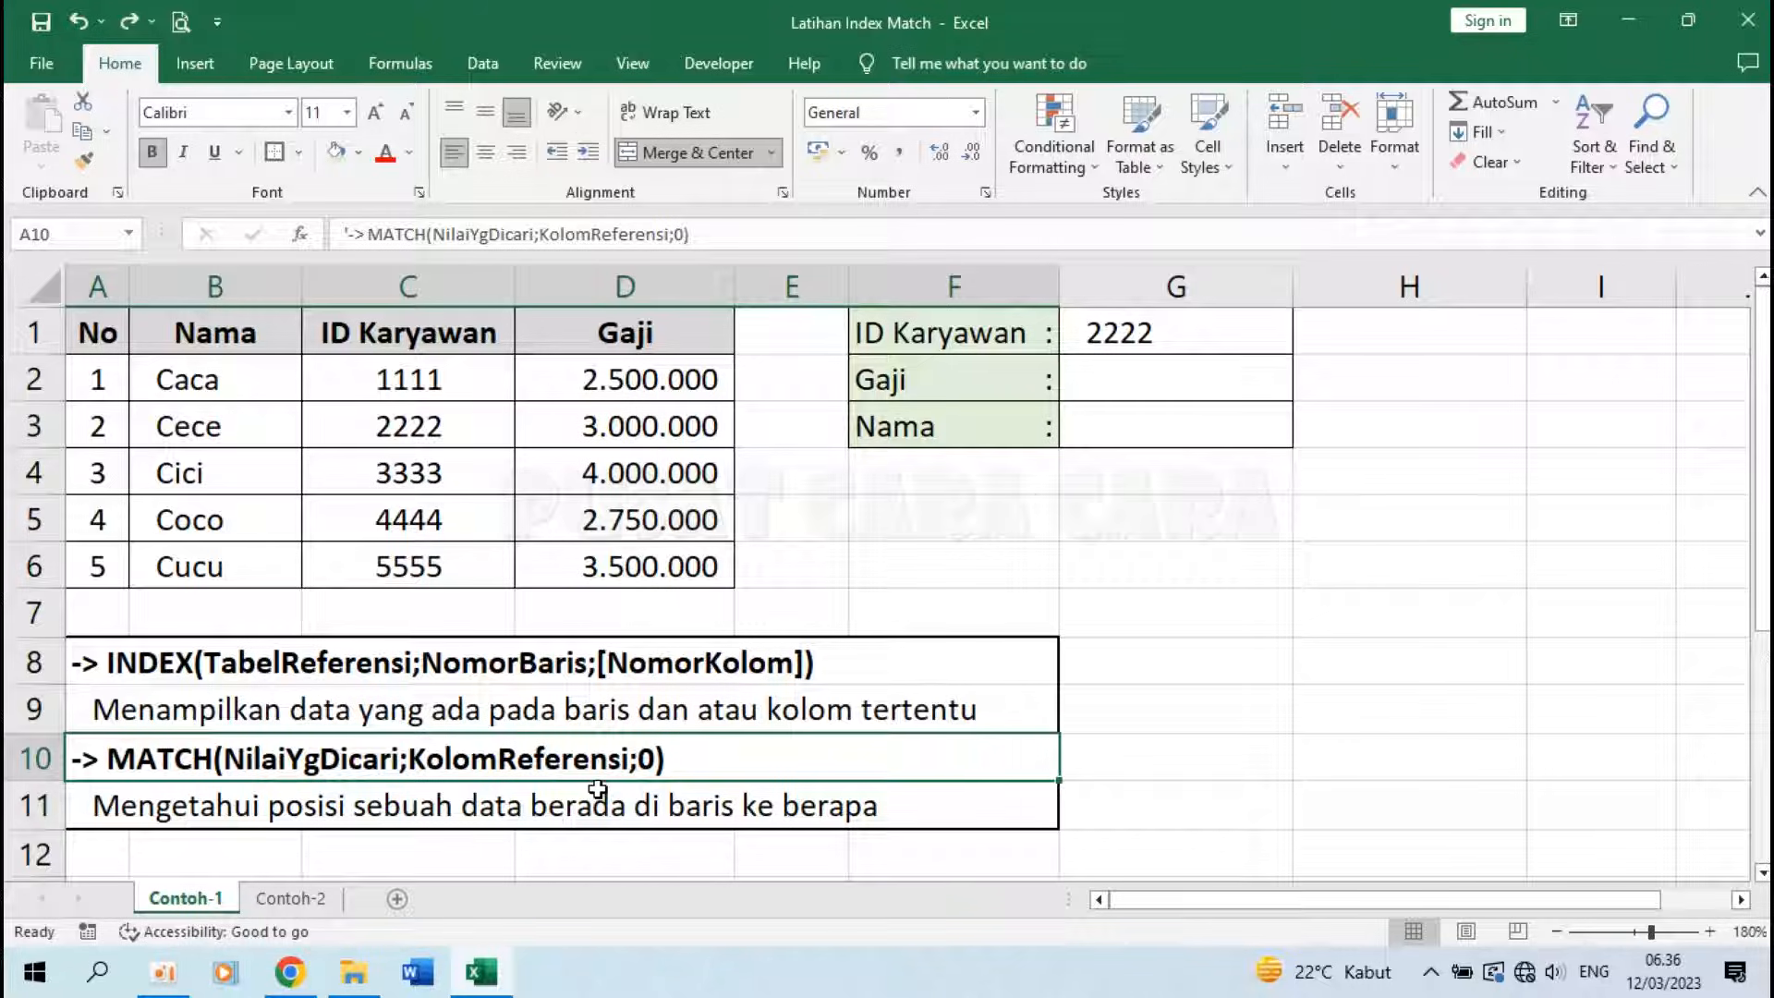
pyautogui.click(139, 657)
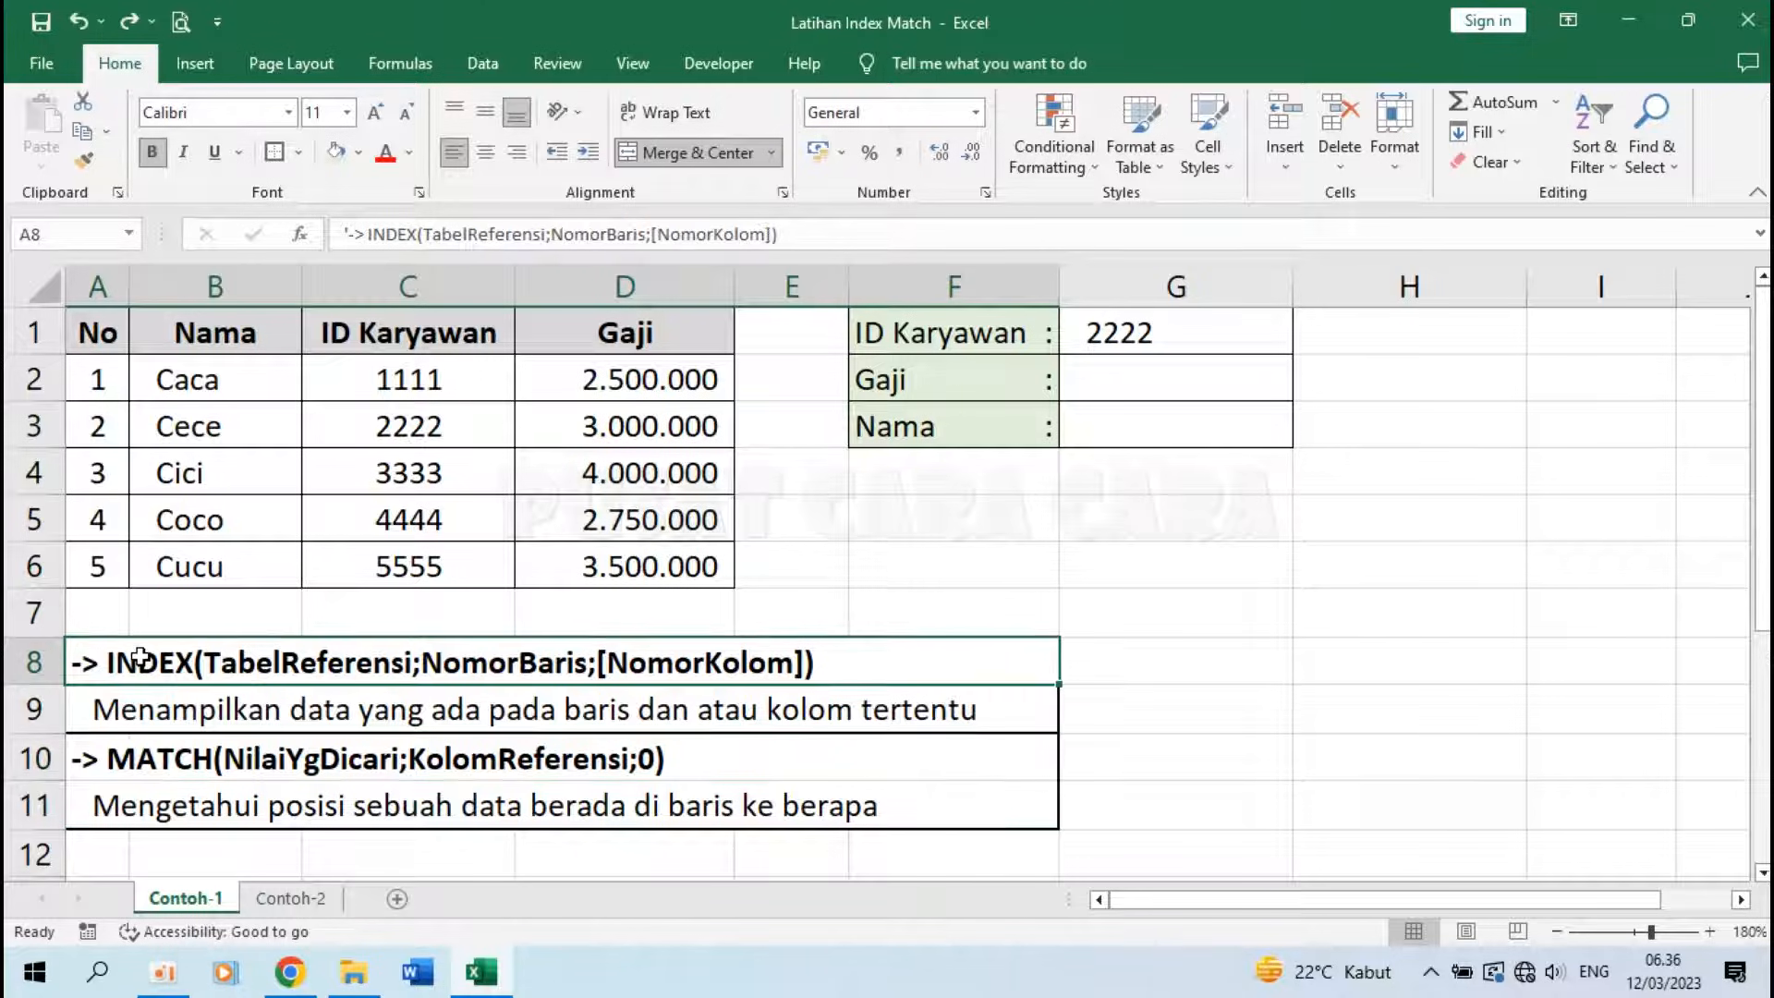
pyautogui.click(161, 763)
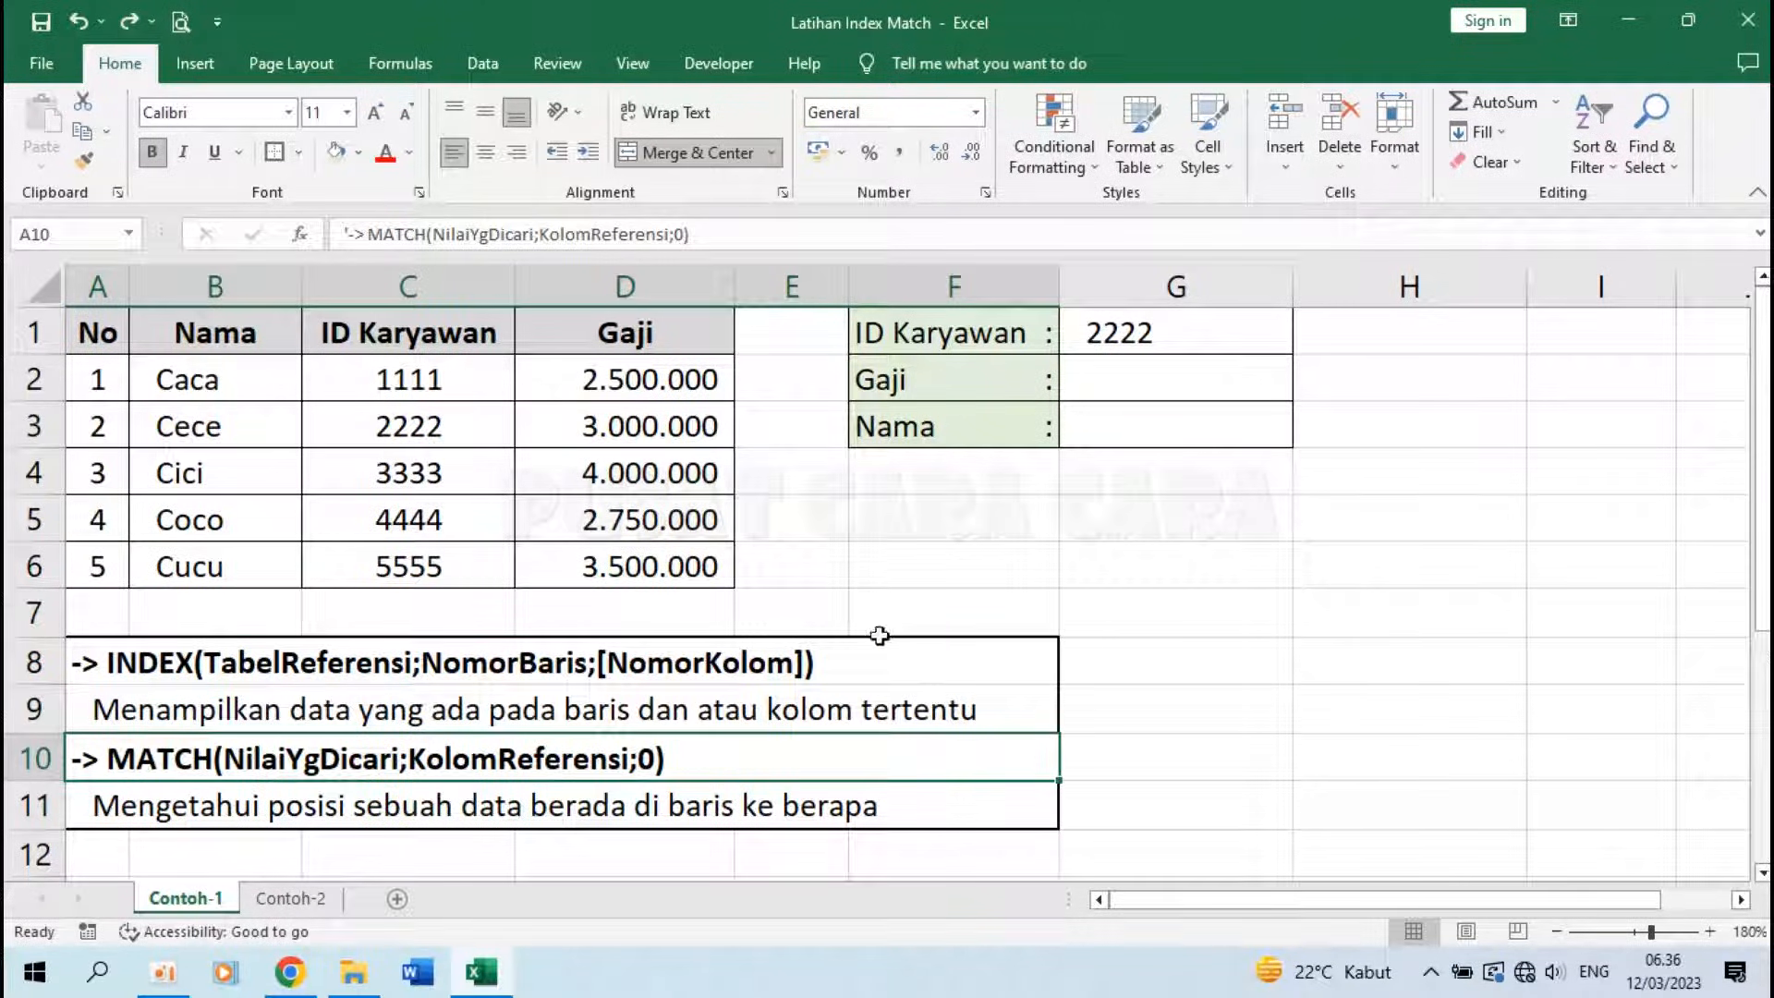
pyautogui.click(155, 647)
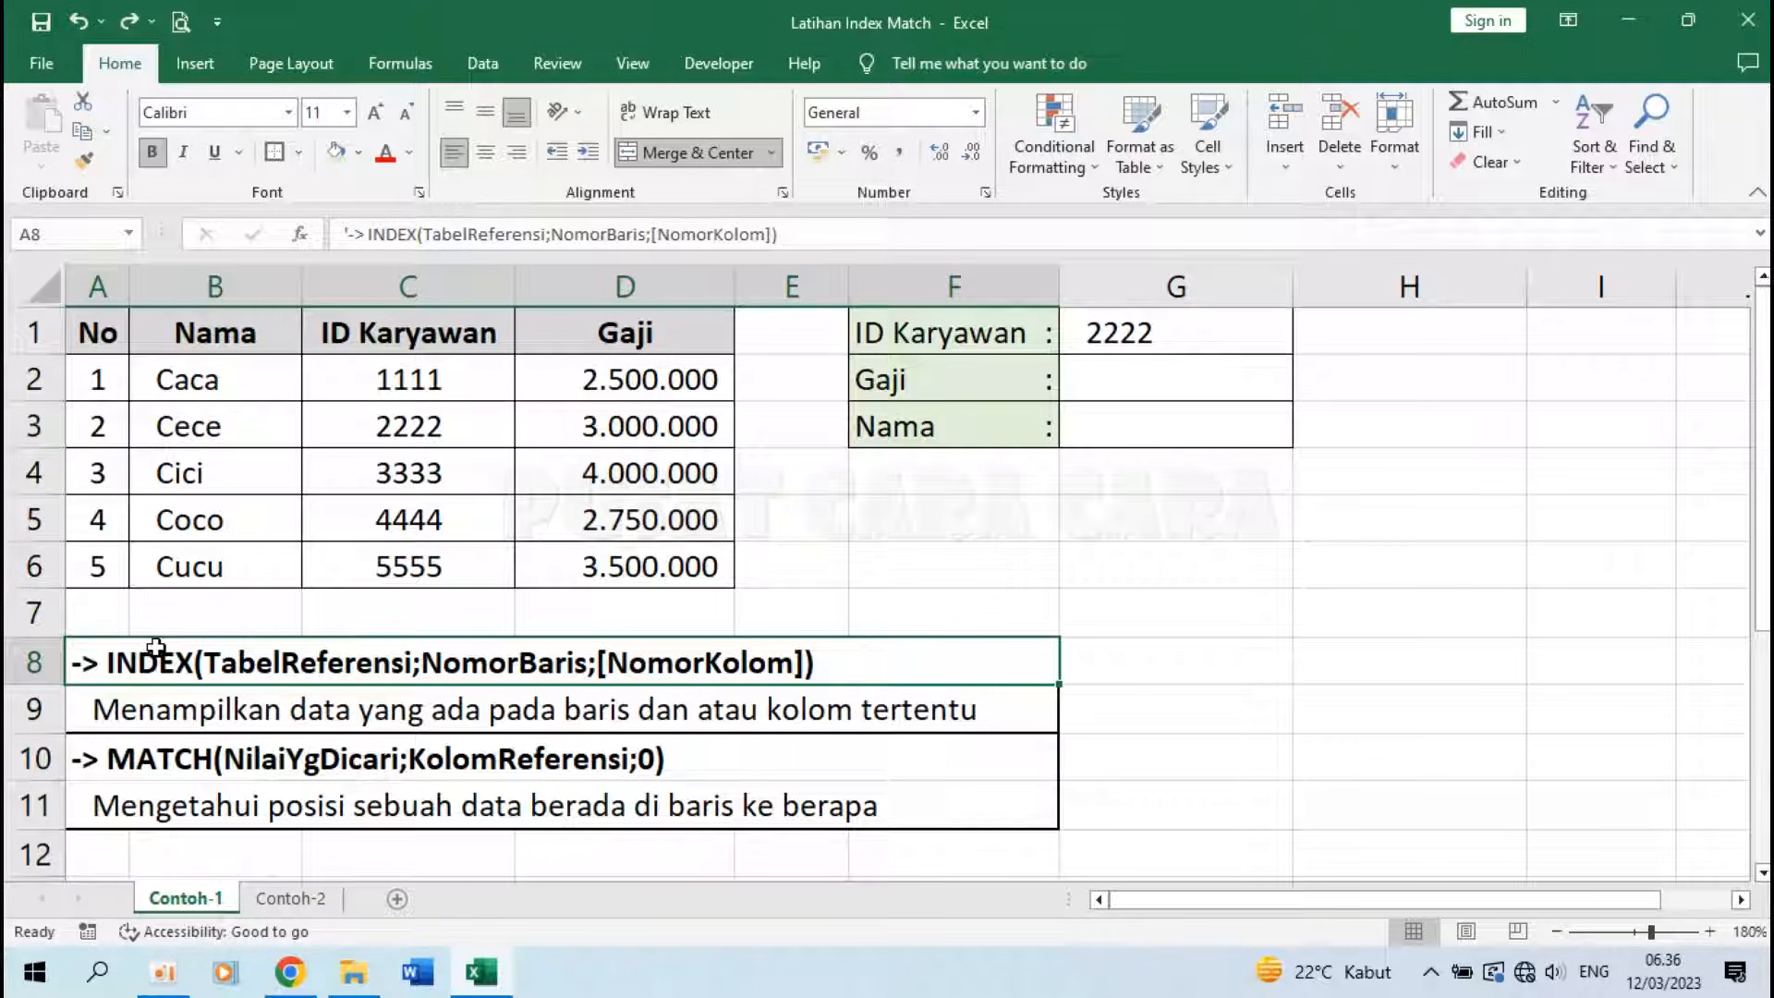
pyautogui.click(262, 720)
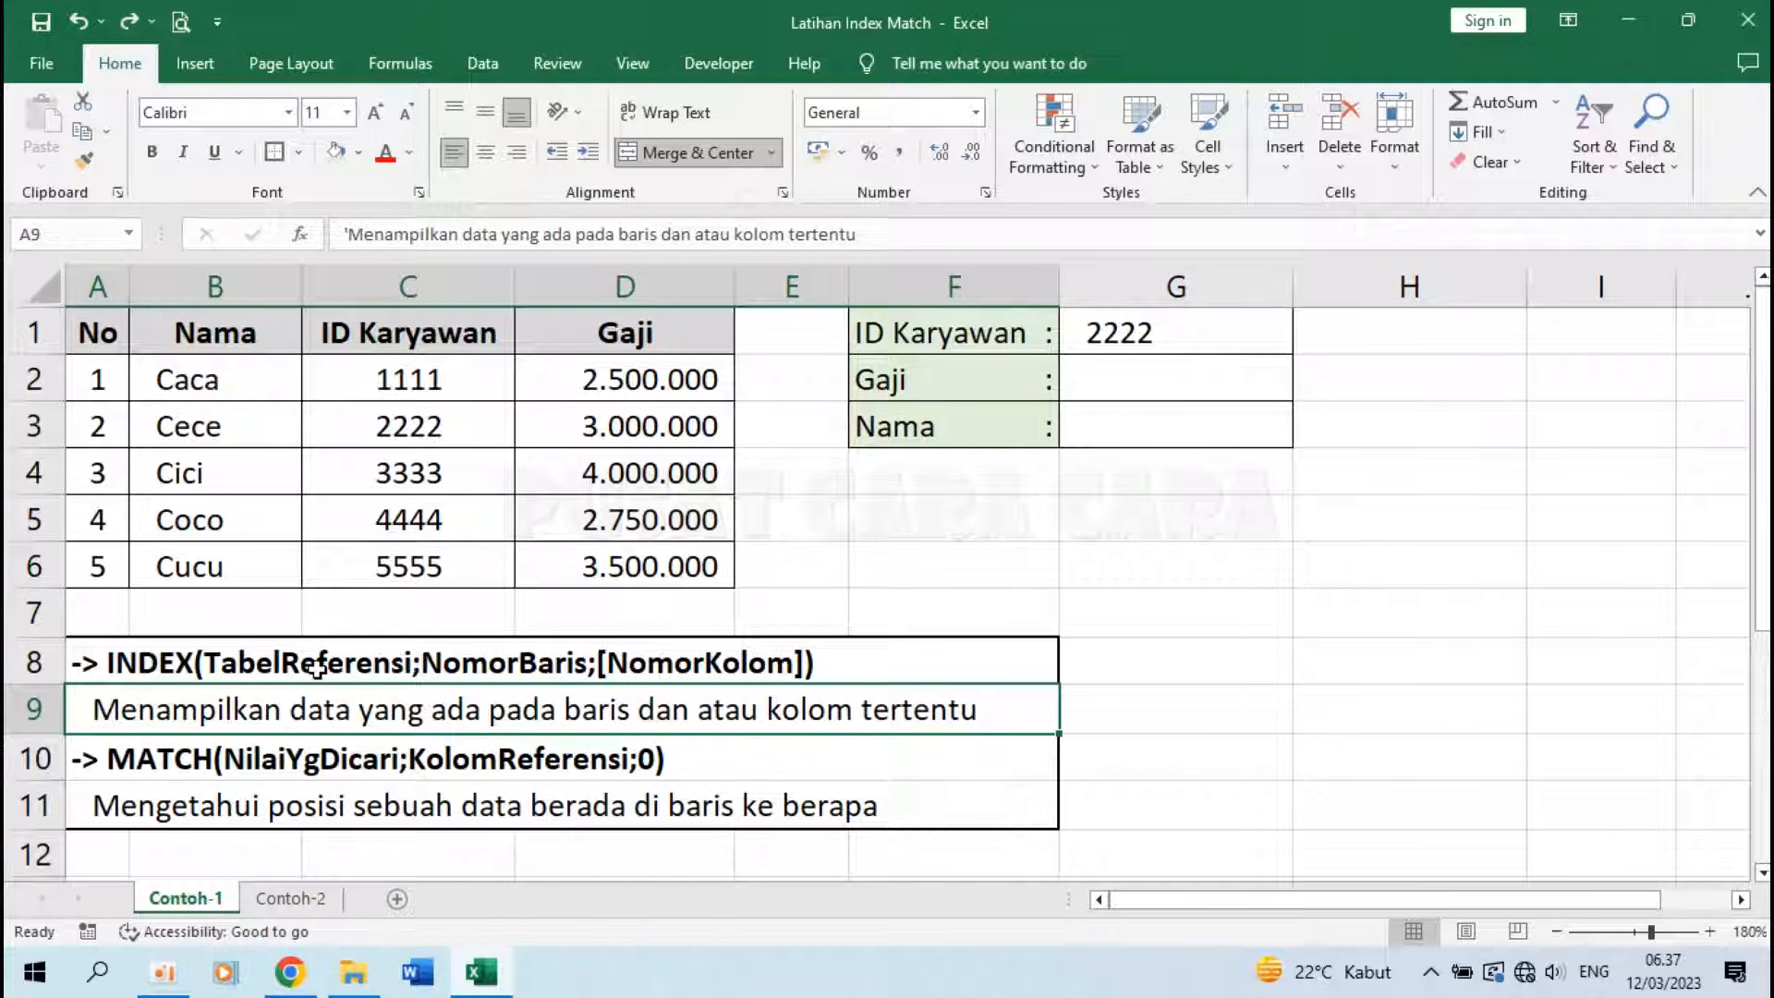
# Step: Enter the formula =INDEX(B2:B6;2) in cell F5 to return the second entry of the Nama column
pyautogui.click(924, 528)
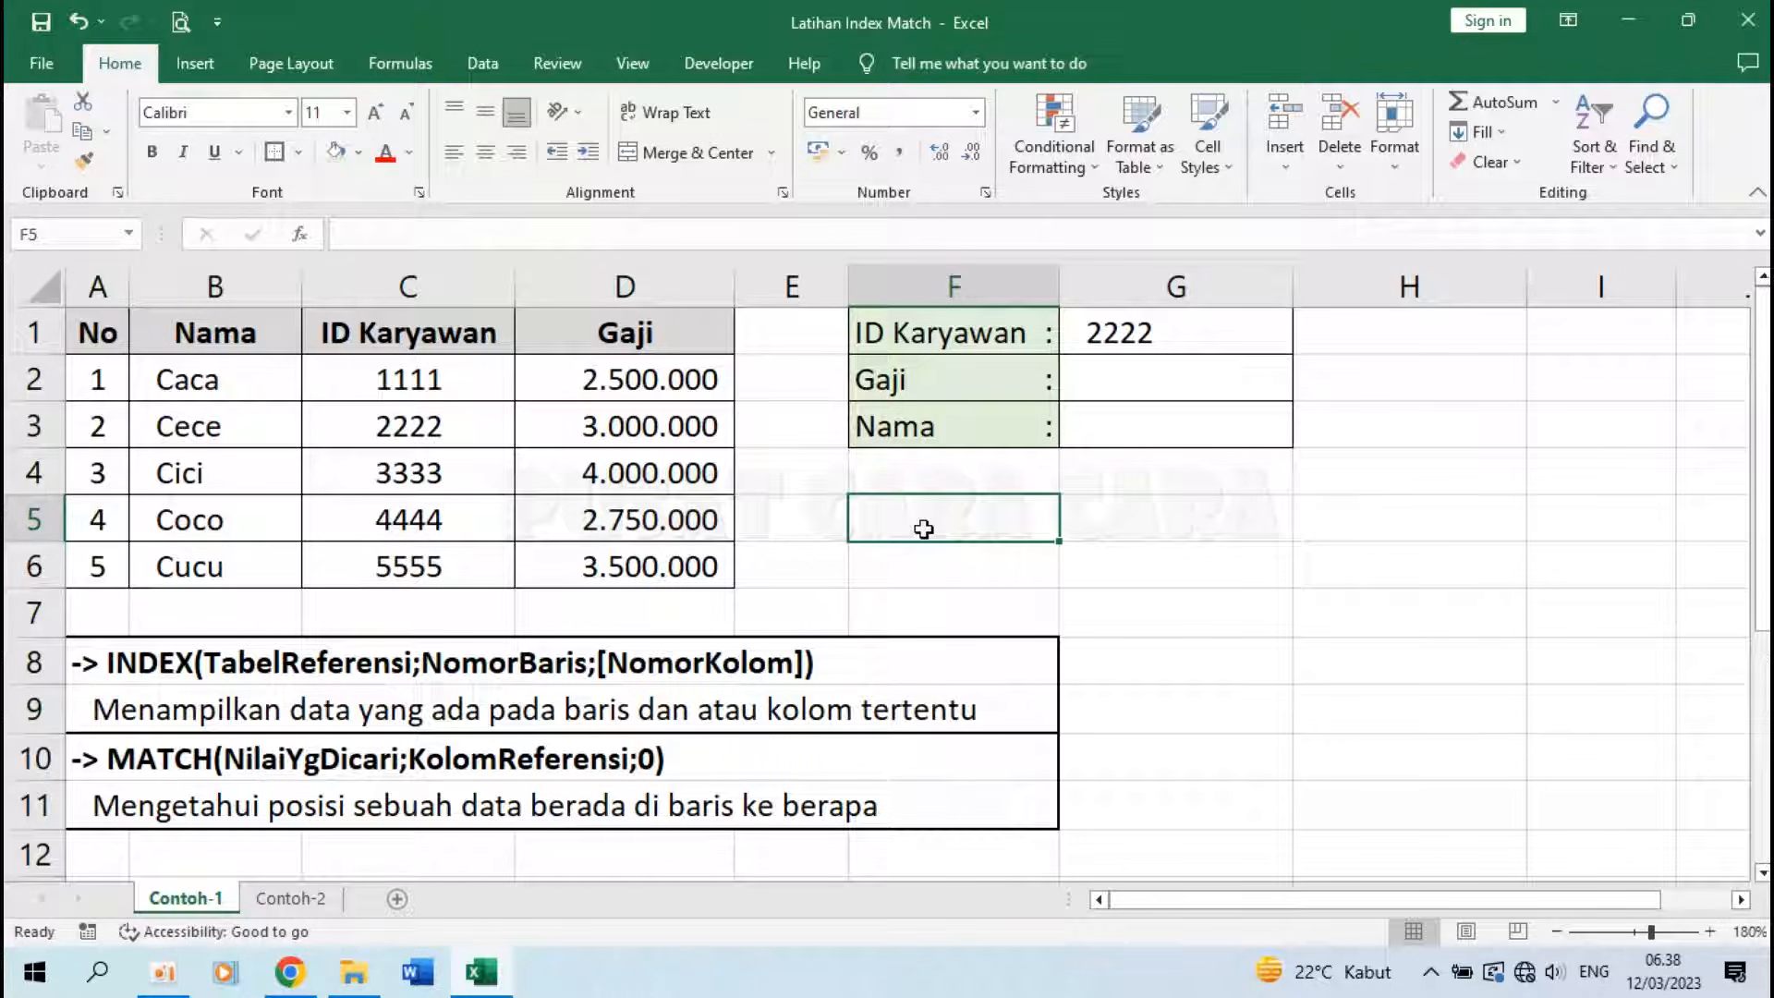
pyautogui.write('=INDEX(')
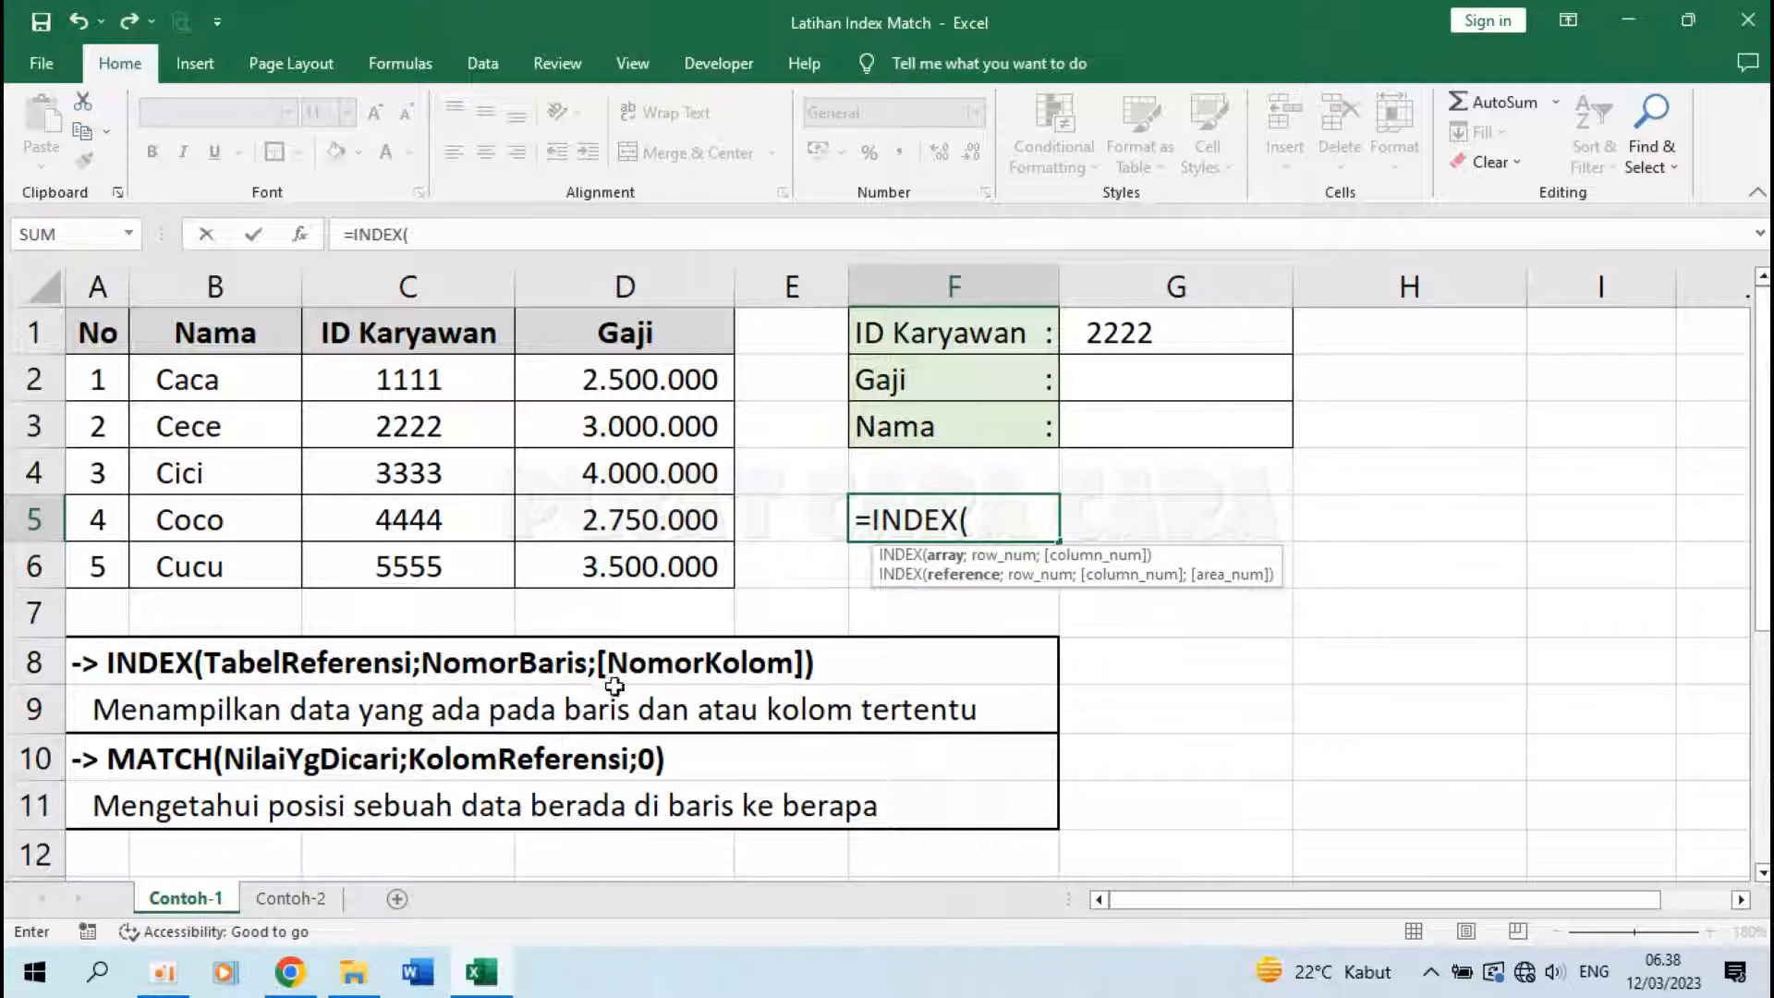
pyautogui.moveTo(218, 376); pyautogui.dragTo(219, 563)
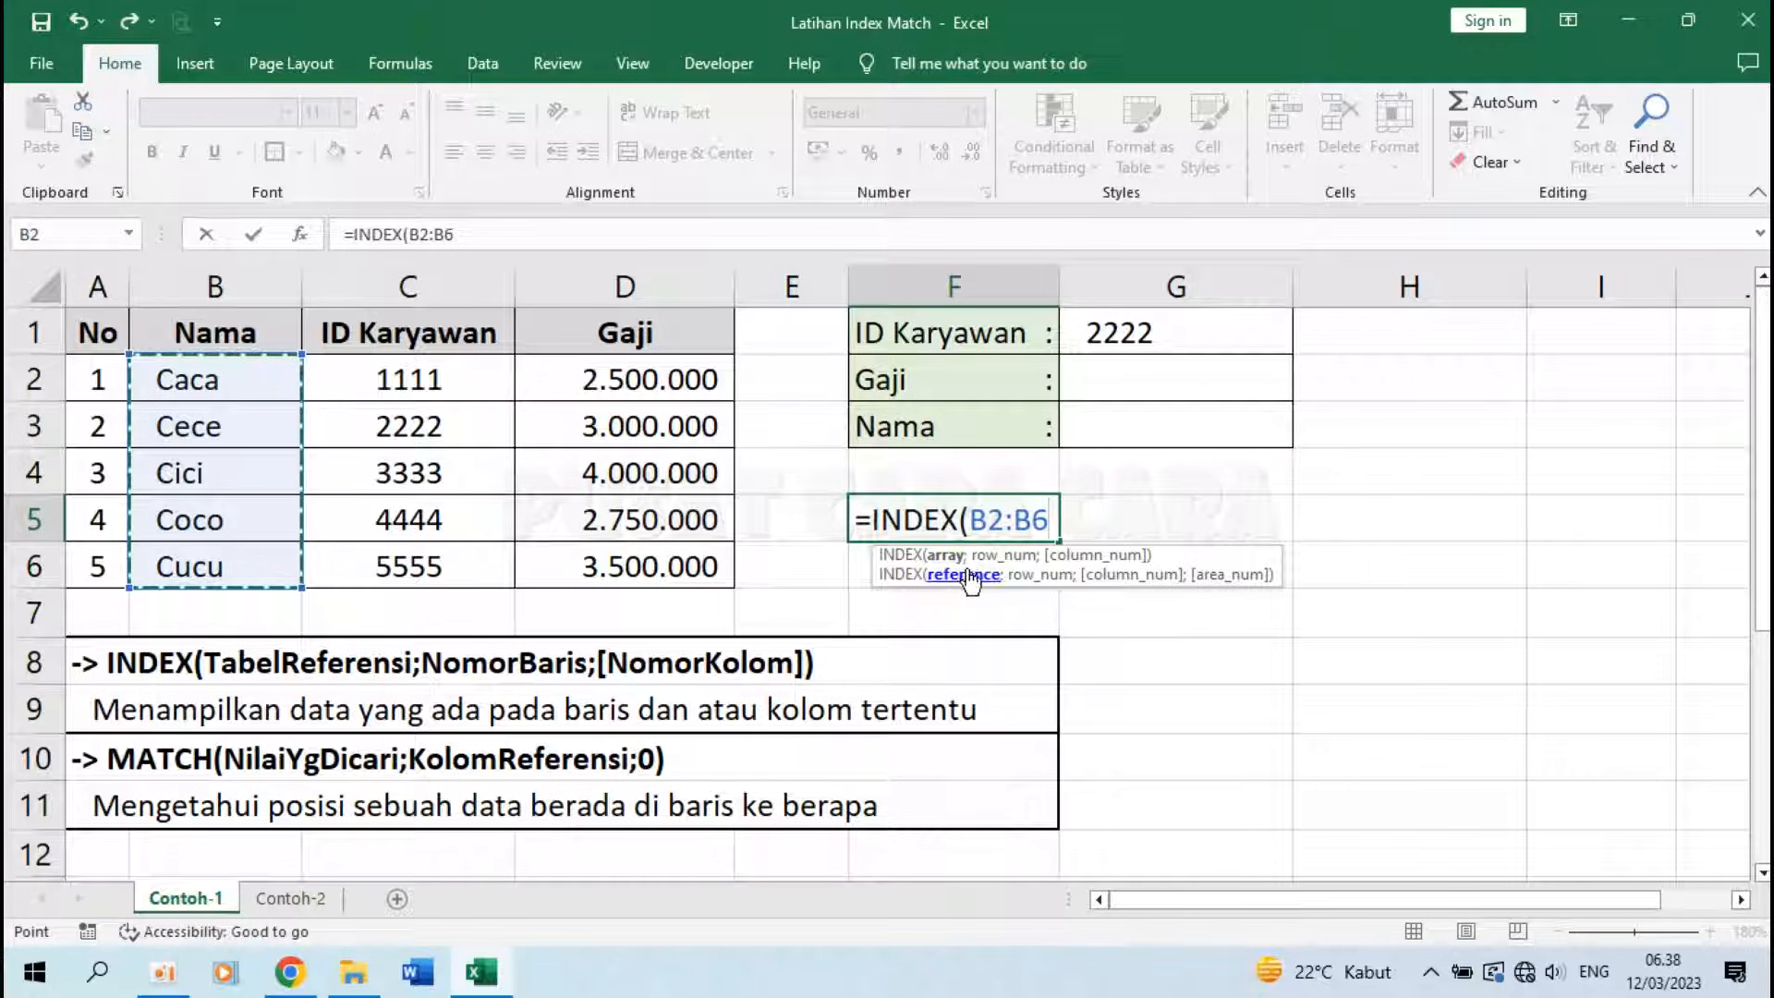
pyautogui.write(';')
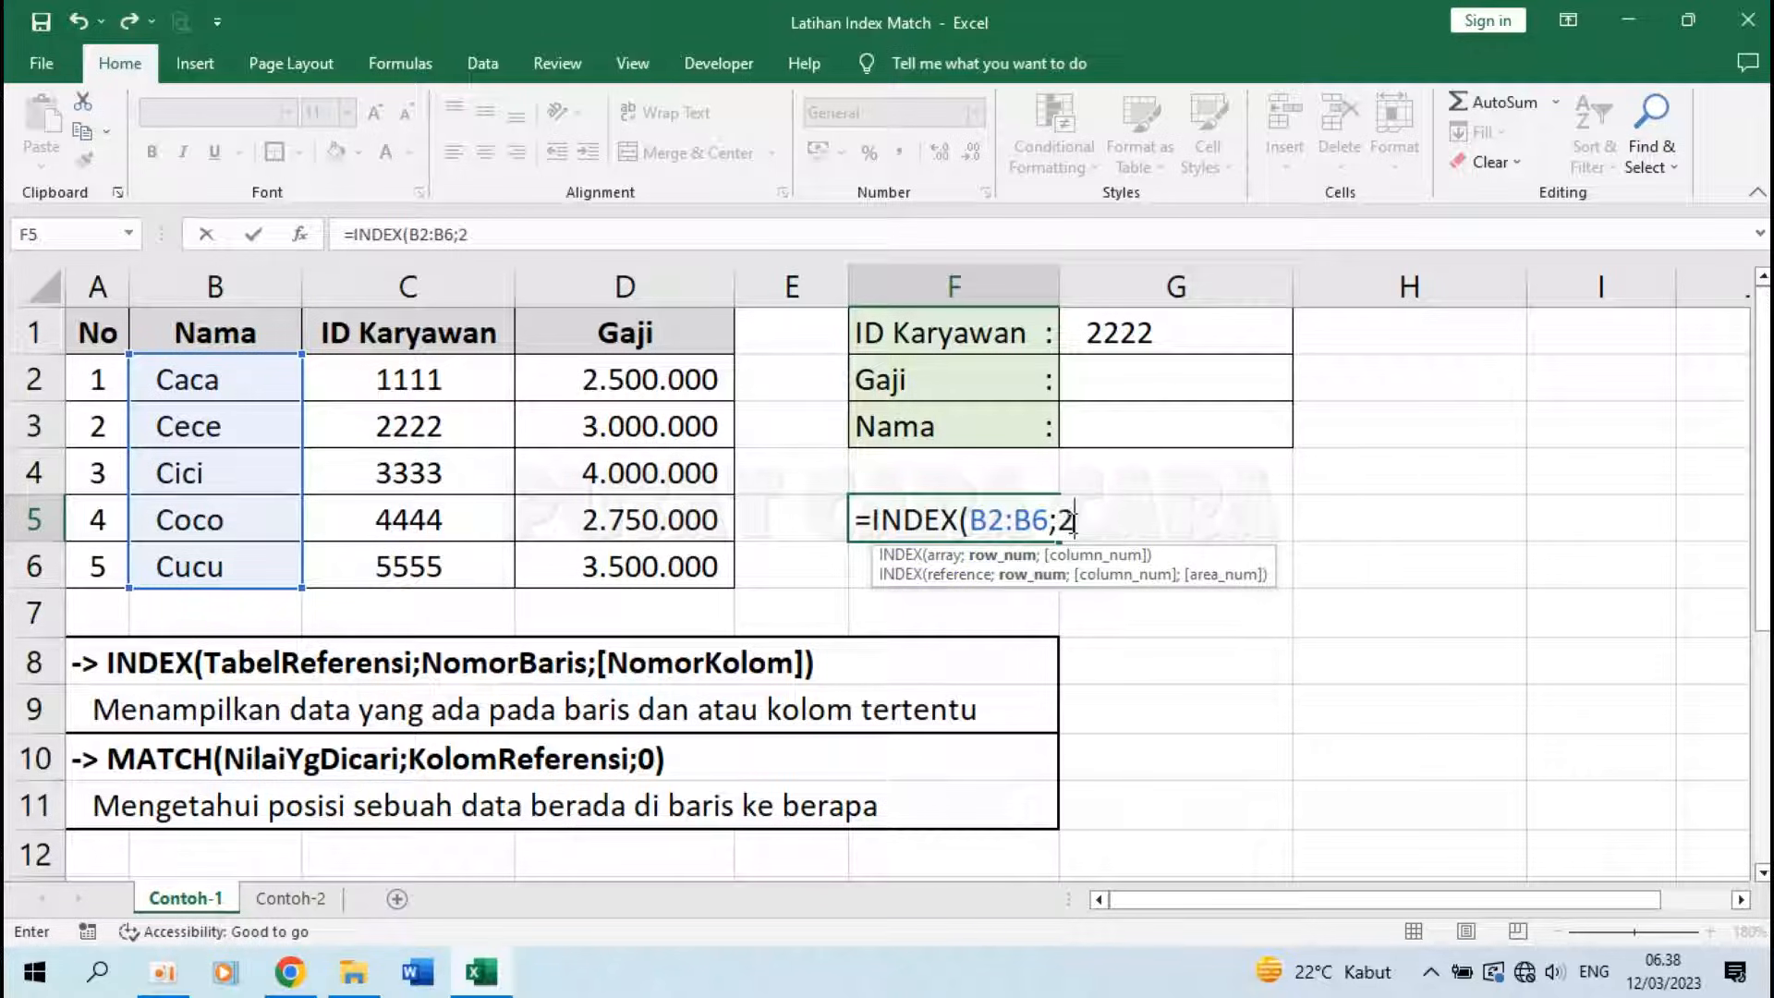
pyautogui.write('2)')
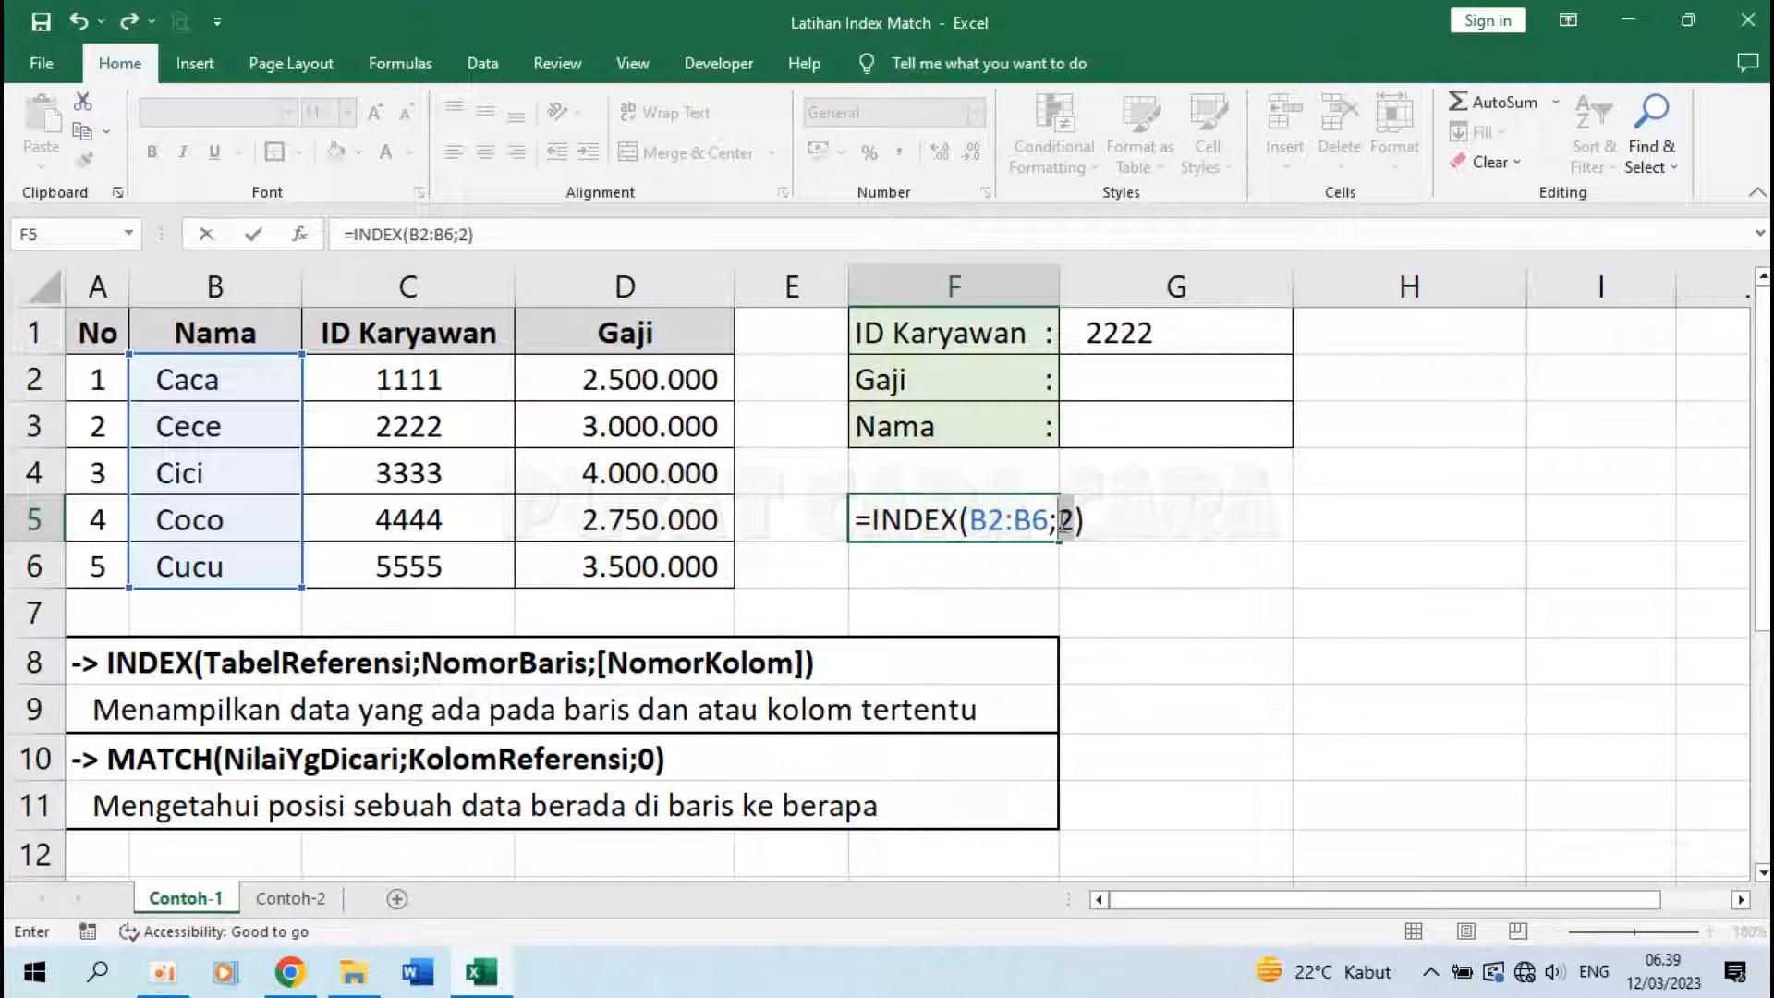
pyautogui.click(1059, 520)
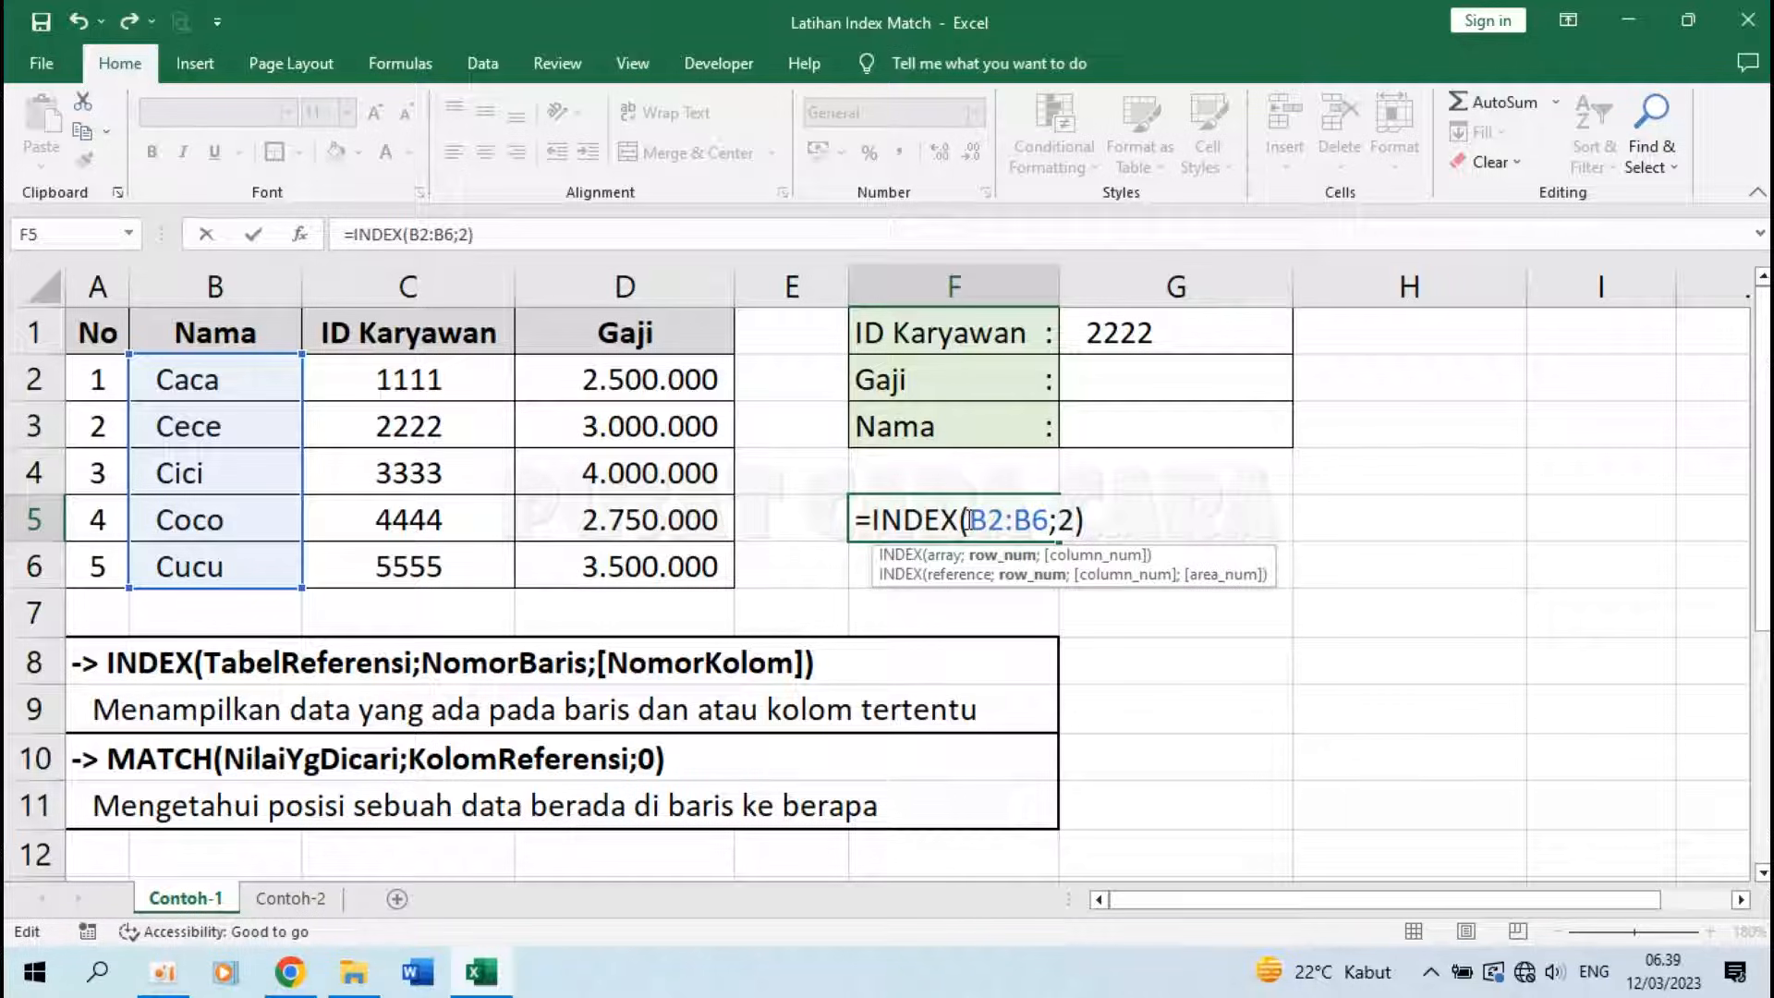
pyautogui.moveTo(981, 517); pyautogui.dragTo(1048, 515)
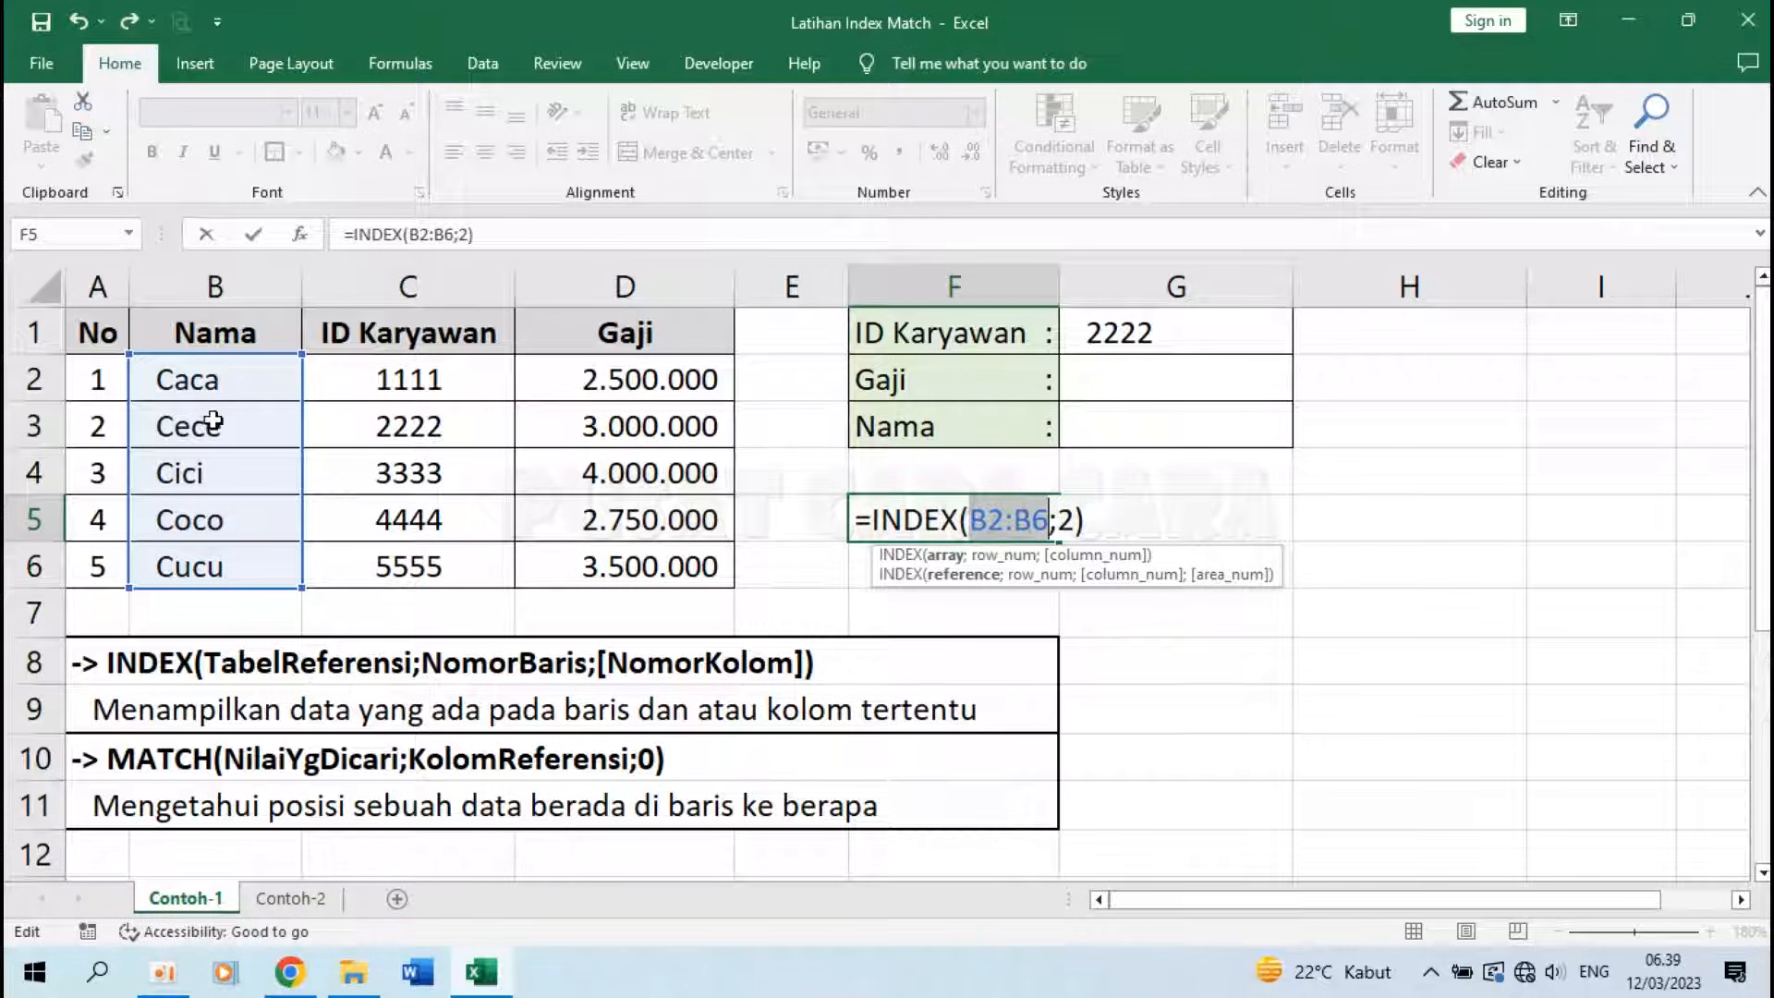
pyautogui.press('Return')
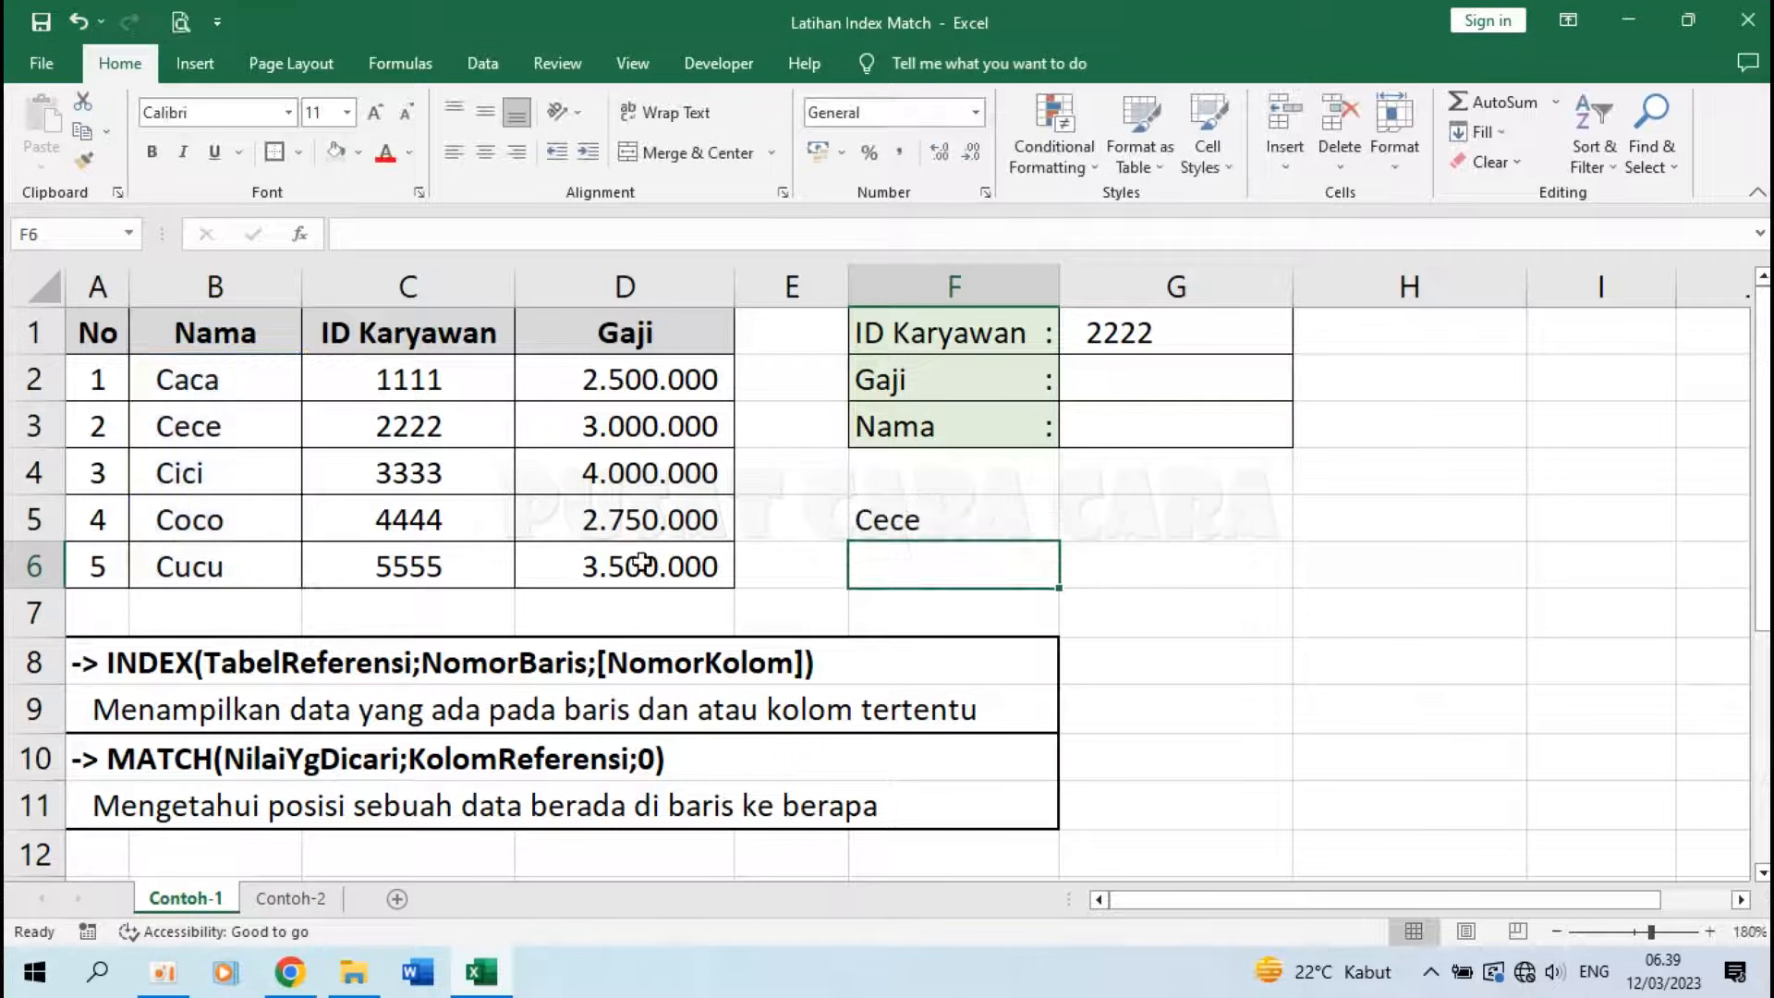
# Step: Change the row number in the F5 INDEX formula to 3
pyautogui.click(967, 510)
pyautogui.doubleClick(966, 510)
pyautogui.click(1077, 516)
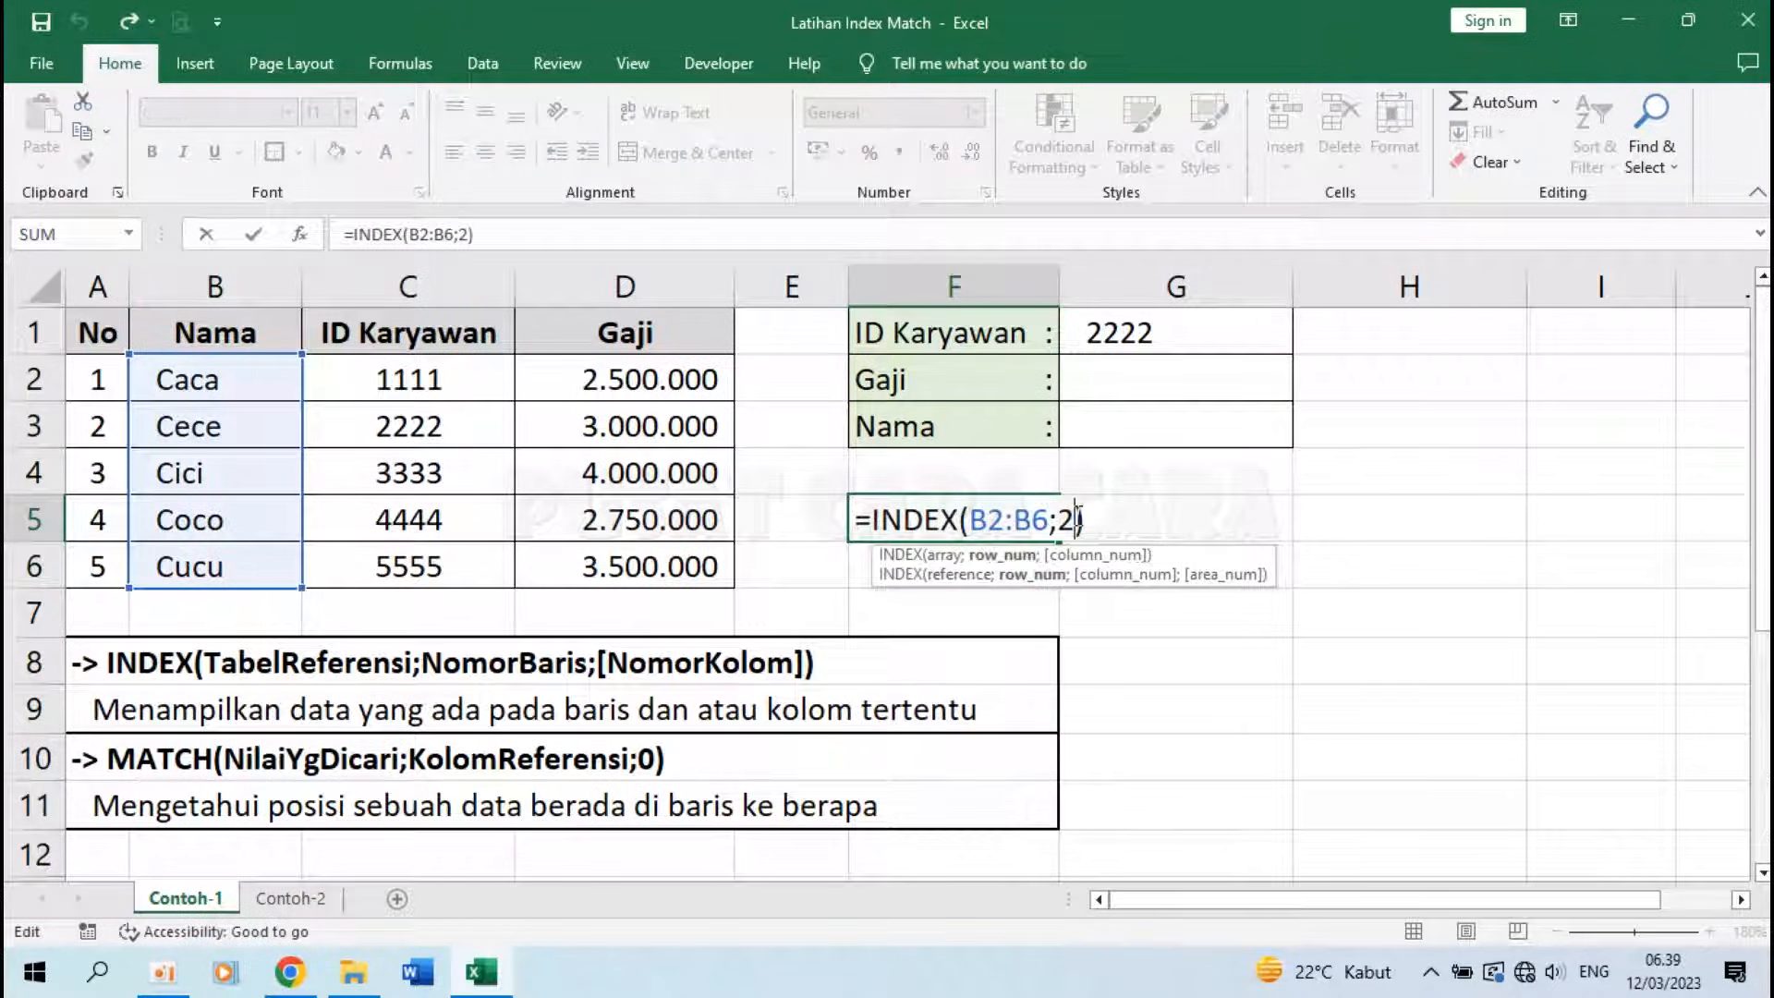
pyautogui.press('BackSpace')
pyautogui.write('3')
pyautogui.press('Return')
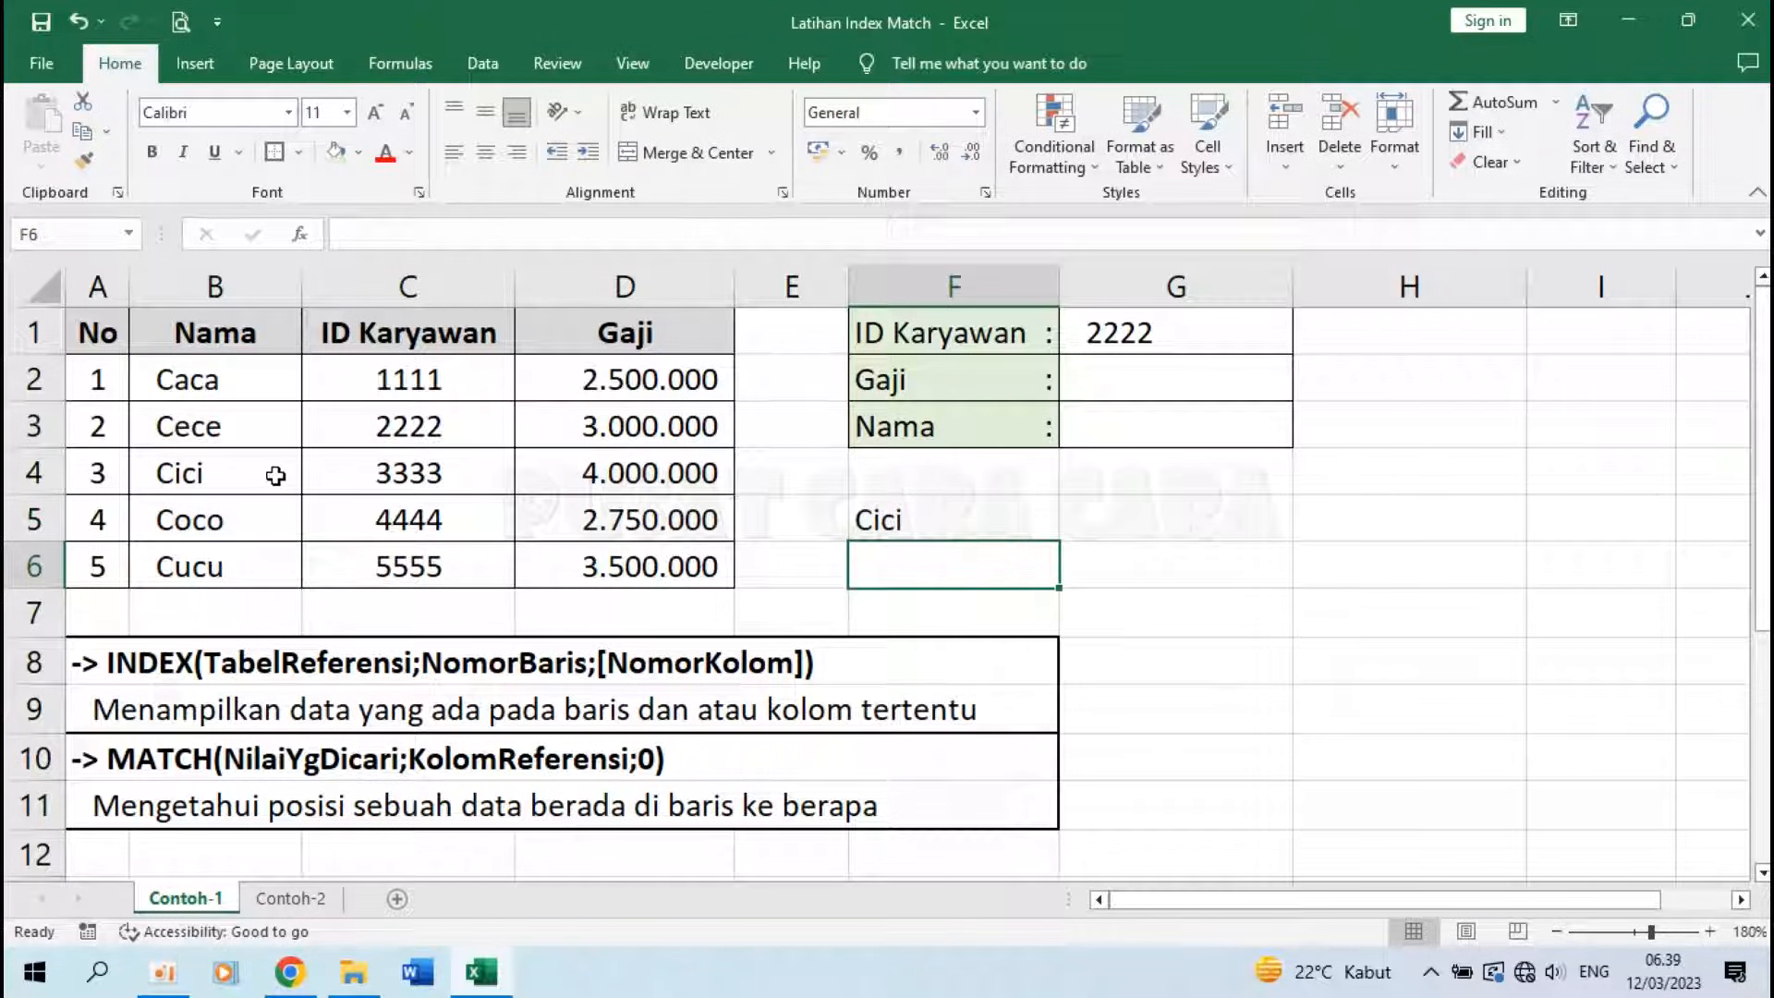
pyautogui.click(928, 505)
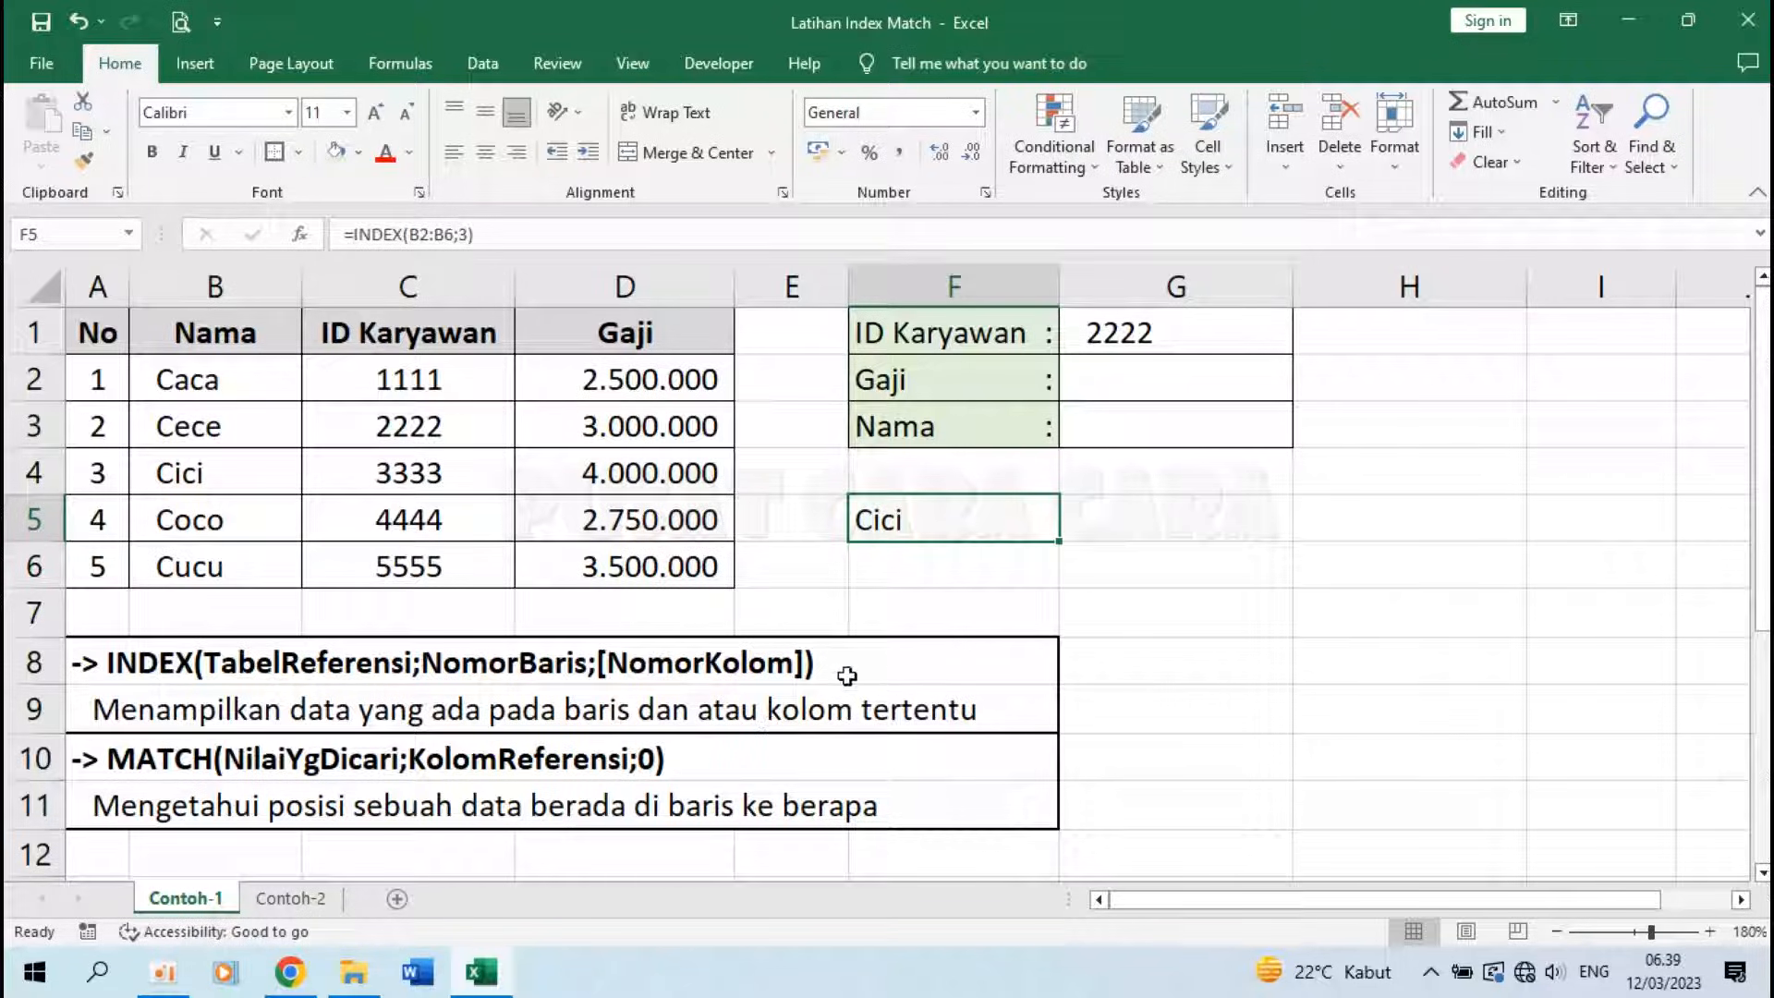
# Step: Enter the formula =INDEX(A3:D3;4) in cell G5 to return the fourth value of the row 3 record
pyautogui.click(1121, 530)
pyautogui.write('-')
pyautogui.press('BackSpace')
pyautogui.write('=INDEX(')
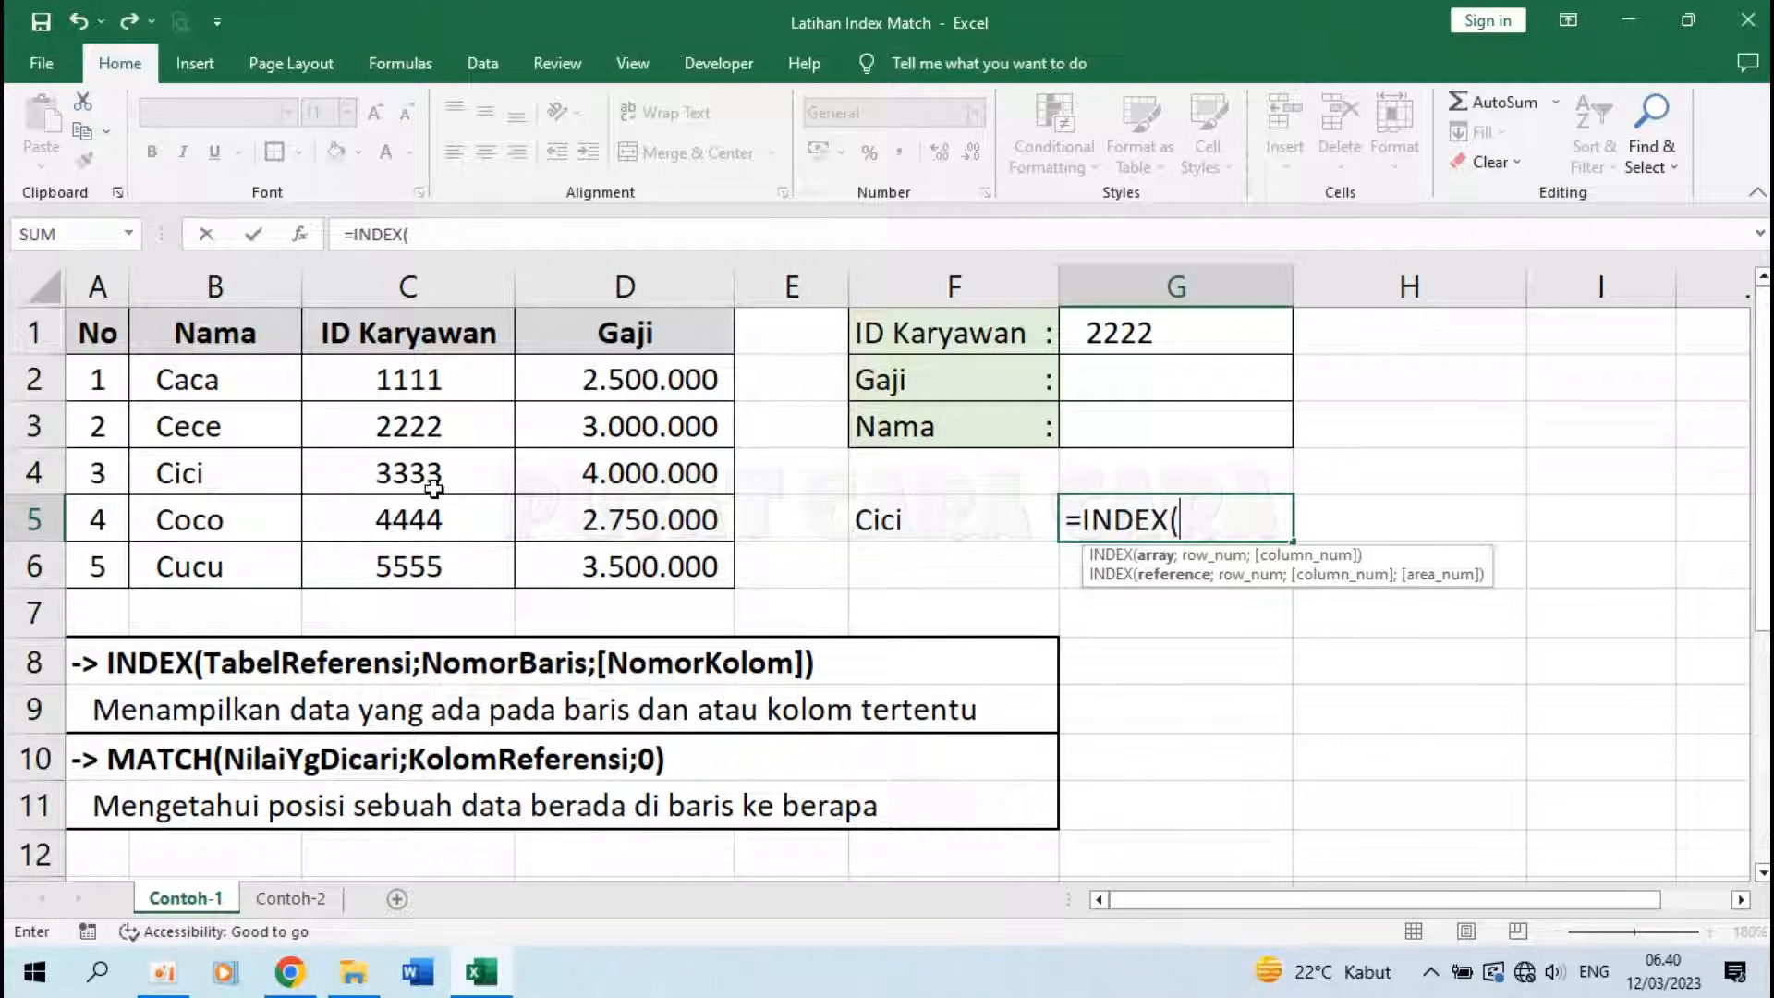
pyautogui.click(113, 335)
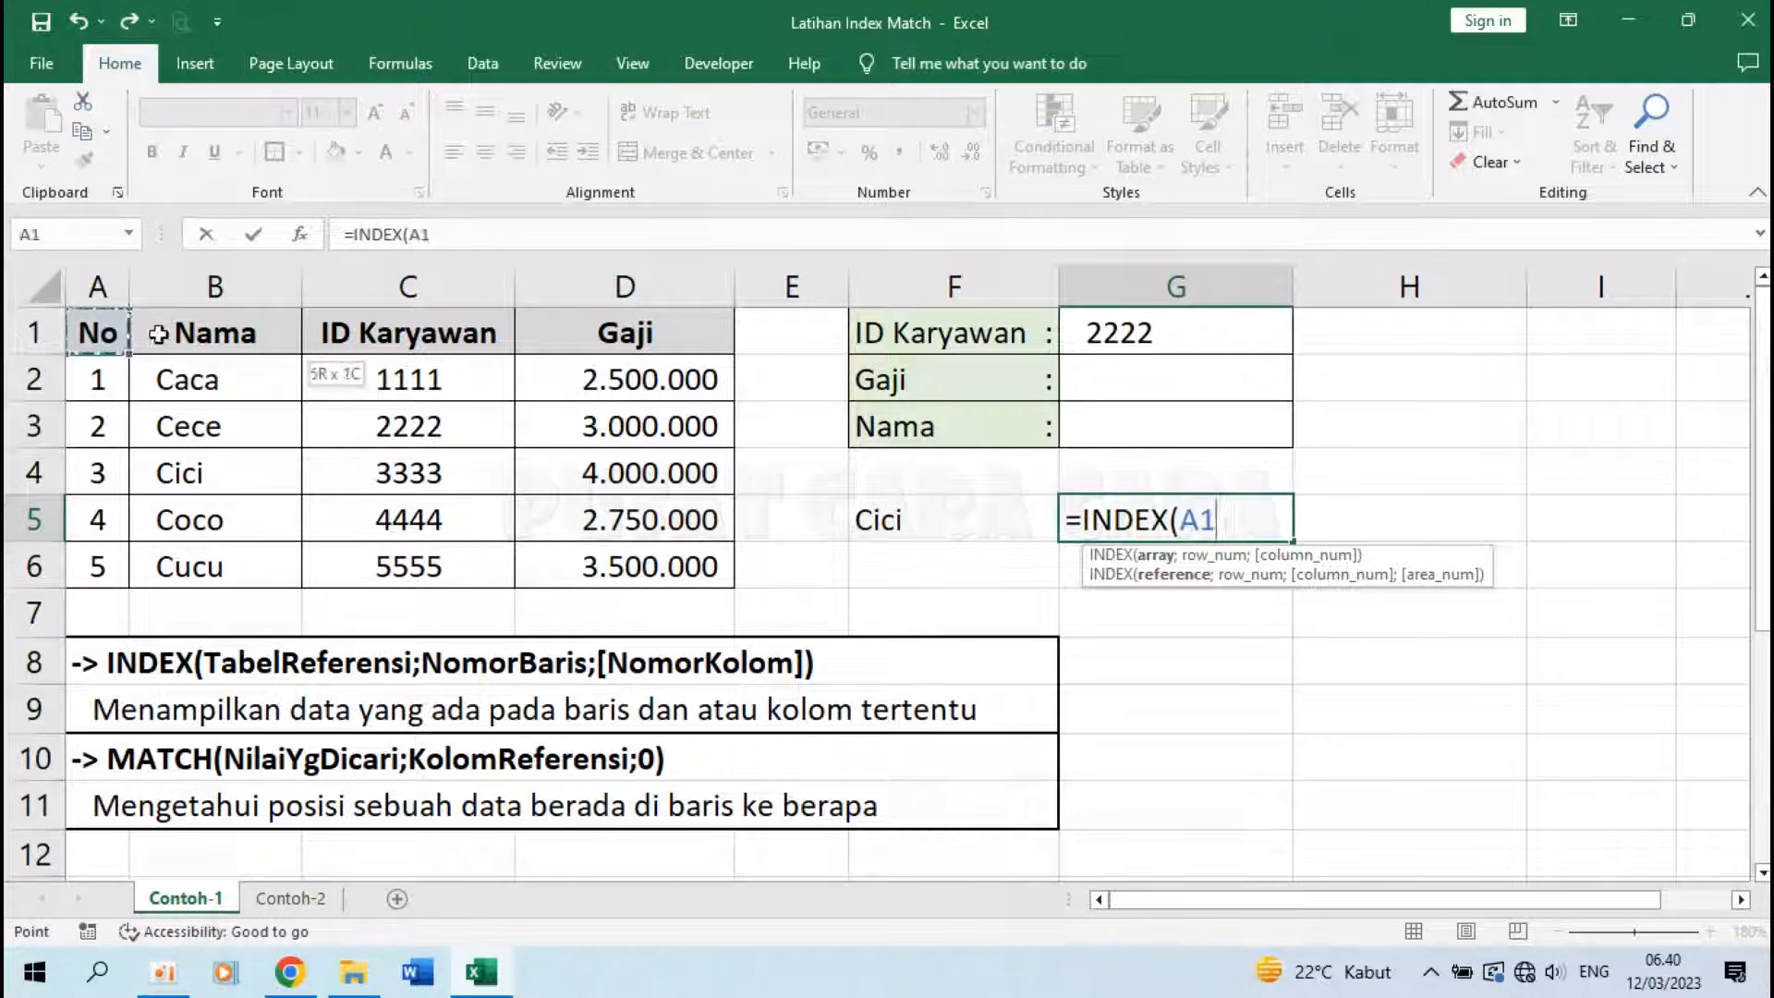
pyautogui.moveTo(114, 335); pyautogui.dragTo(555, 326)
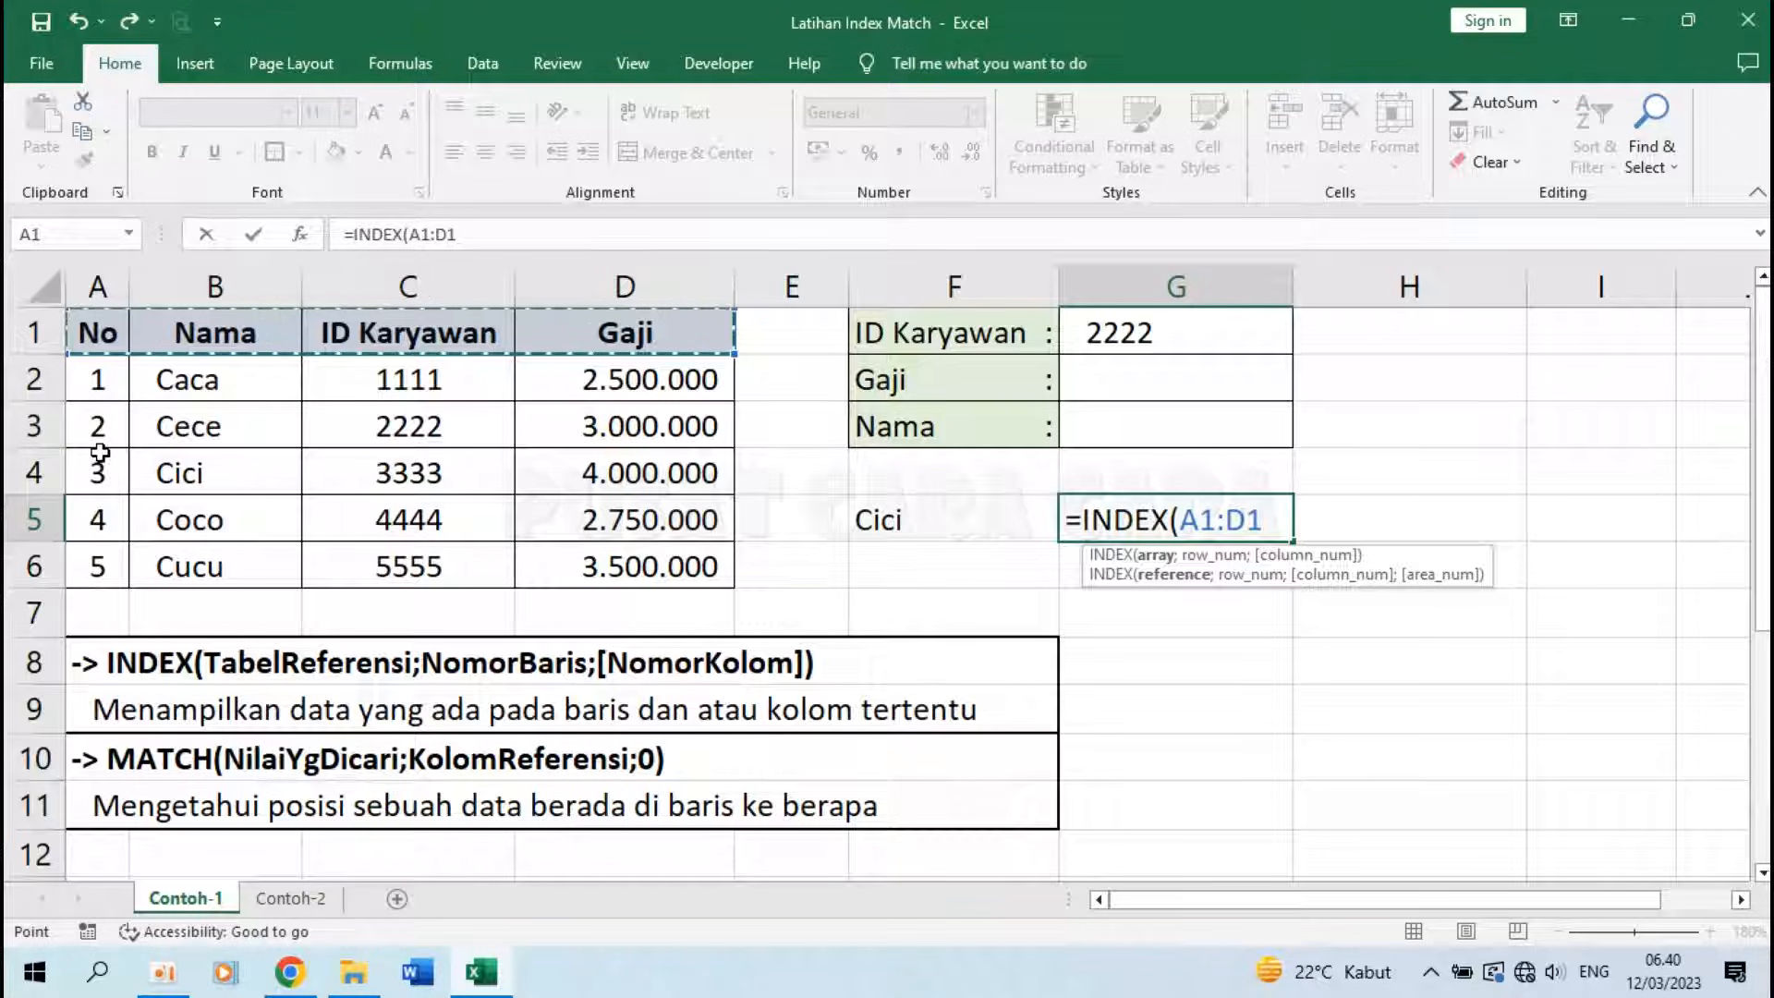
pyautogui.moveTo(97, 427); pyautogui.dragTo(589, 435)
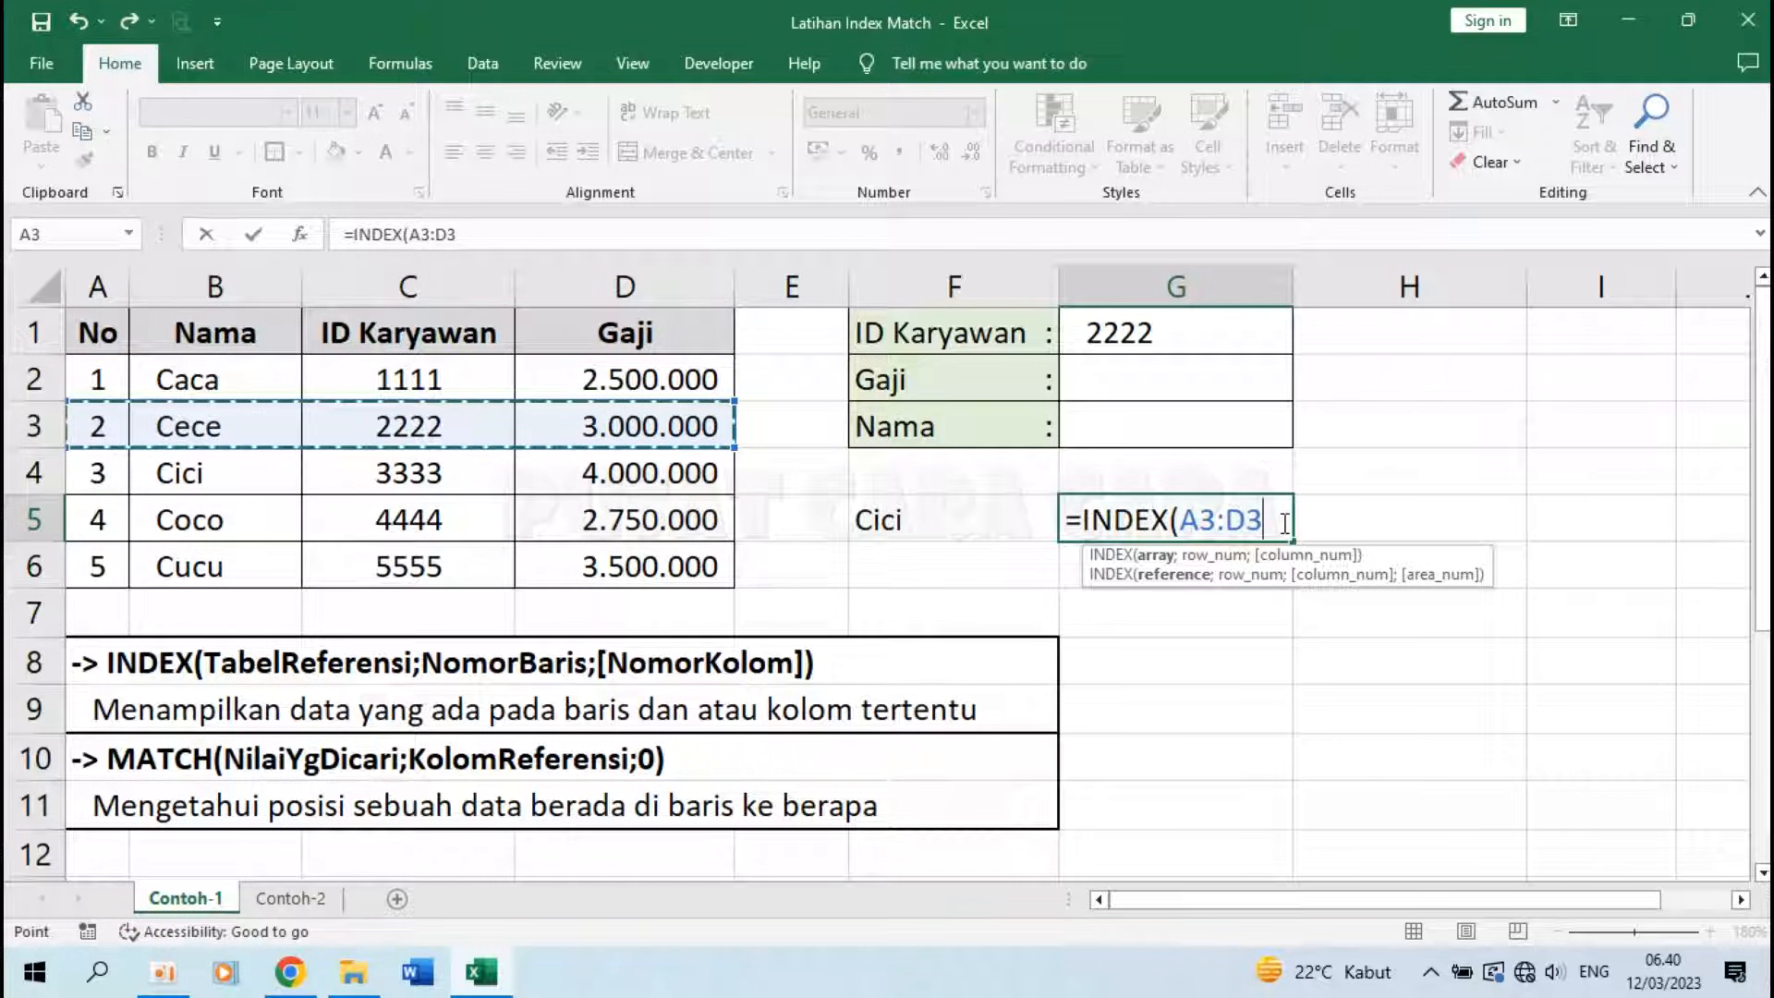
pyautogui.write(';')
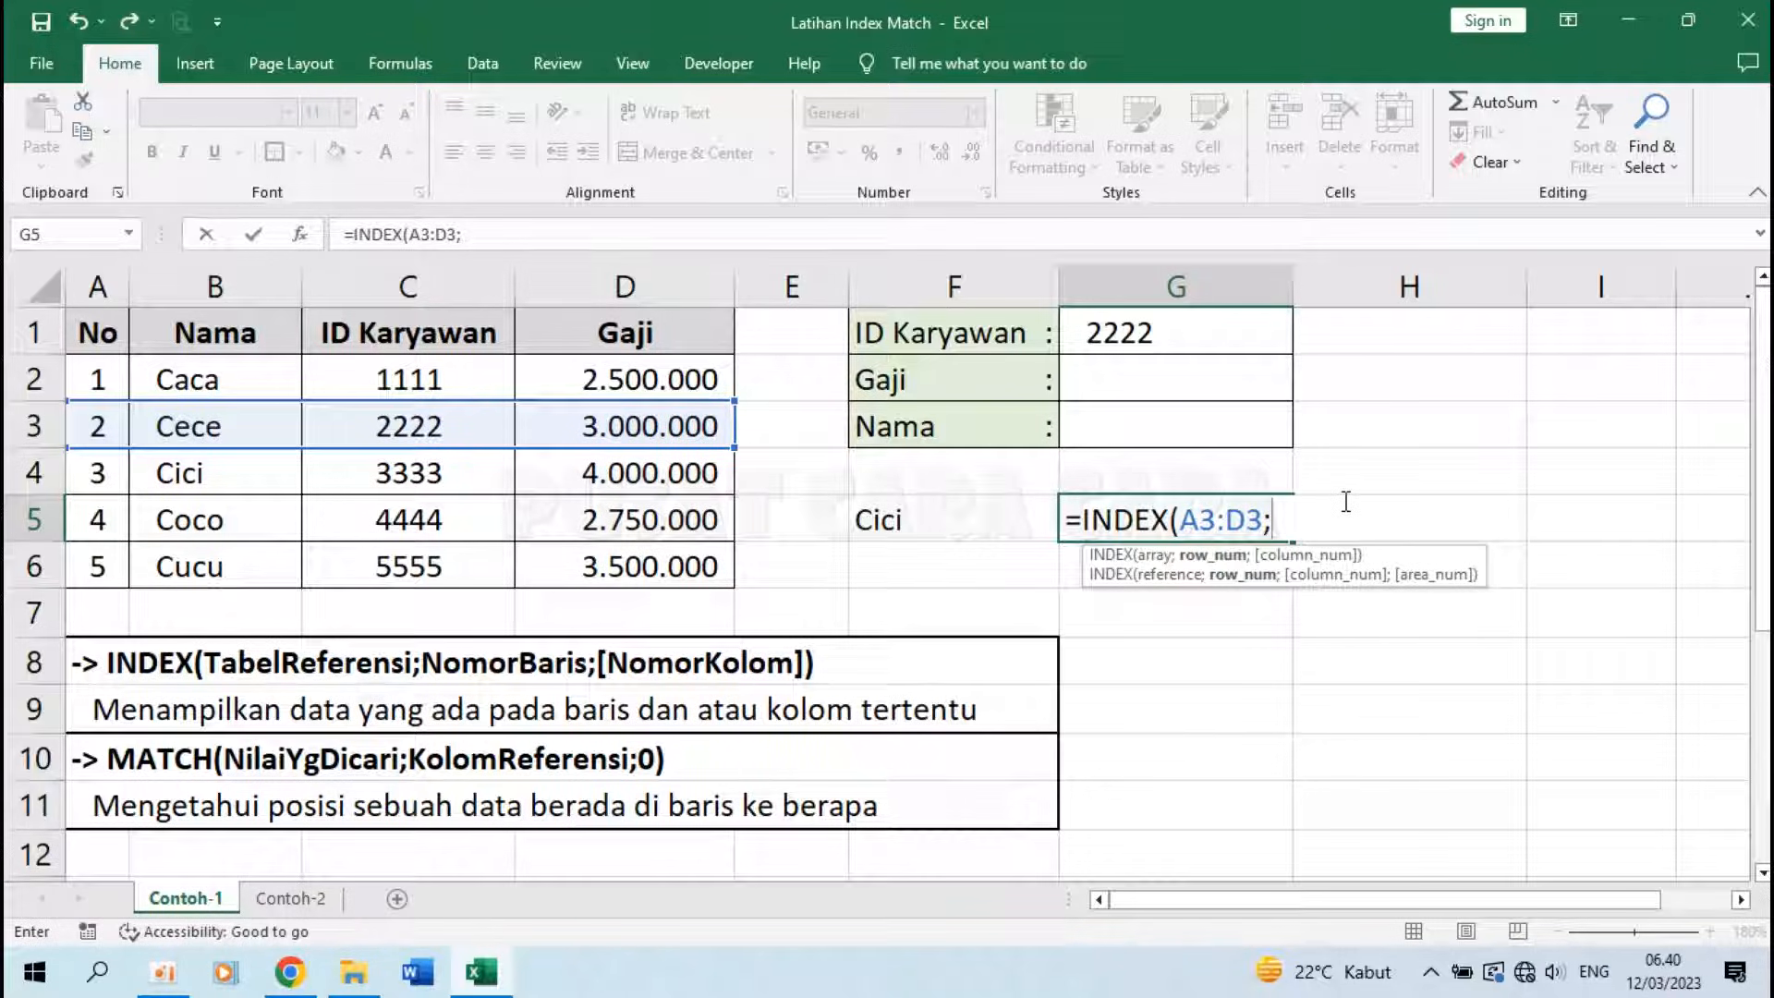
pyautogui.write('4')
pyautogui.write(')')
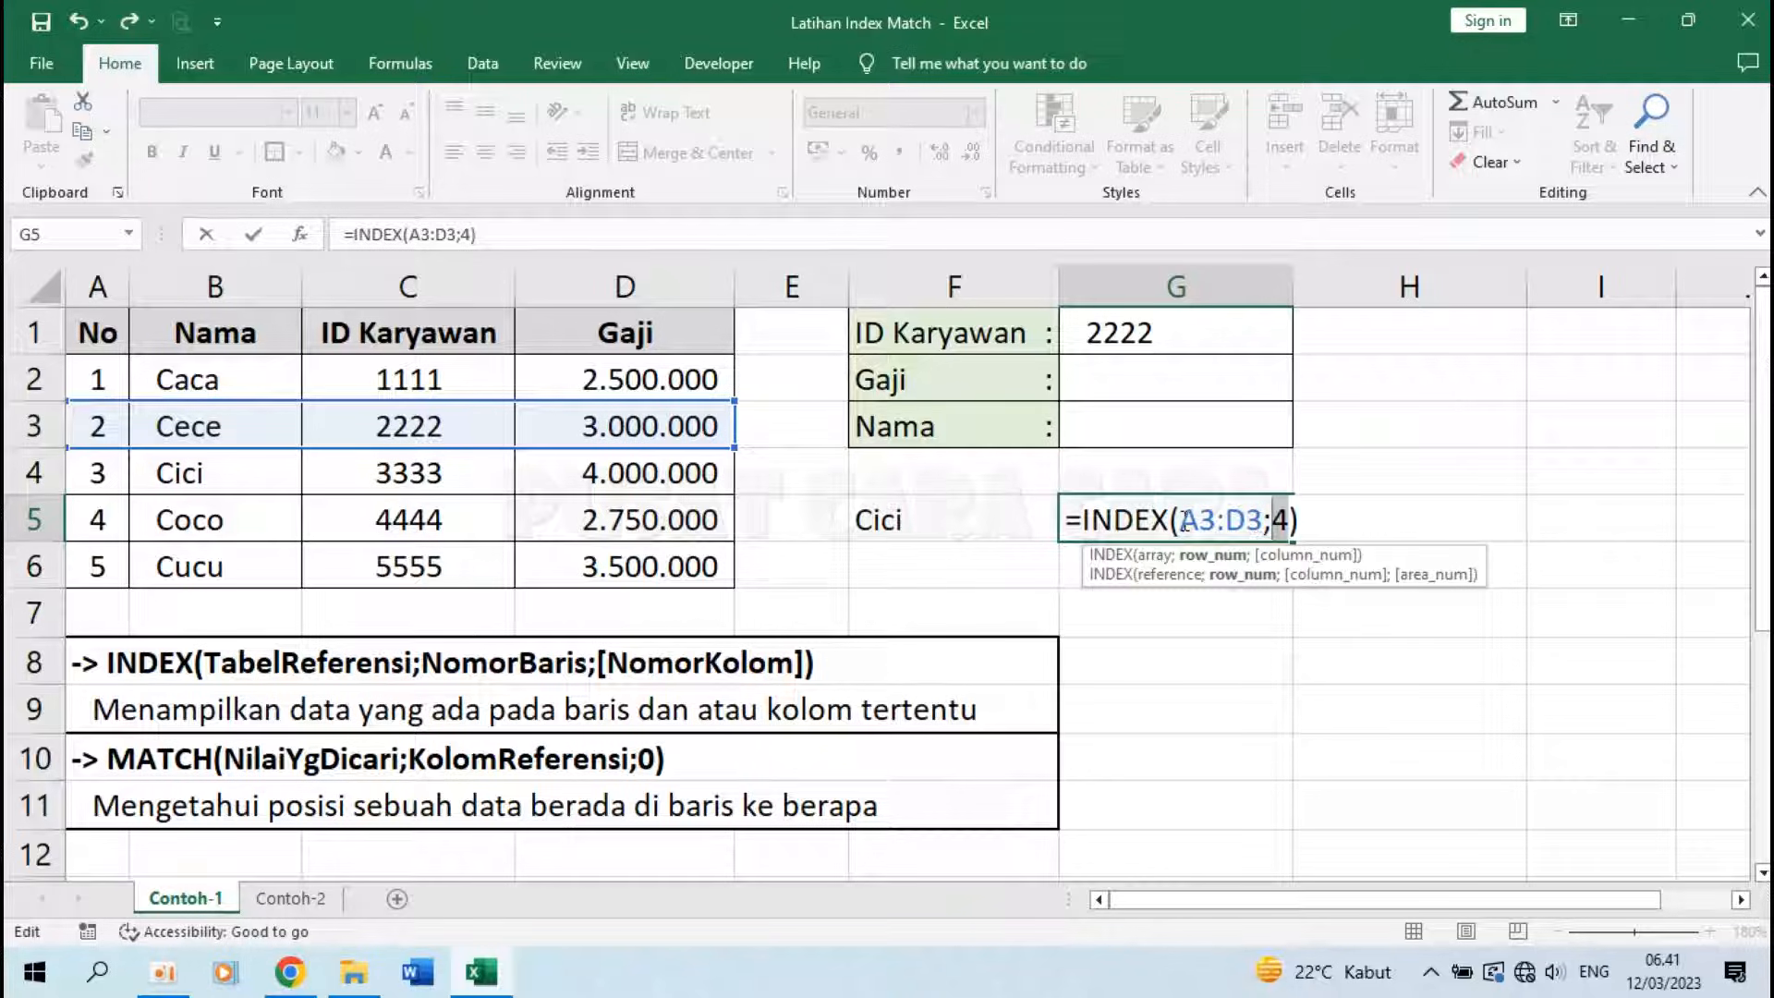
pyautogui.moveTo(1182, 519); pyautogui.dragTo(1265, 518)
pyautogui.click(1265, 520)
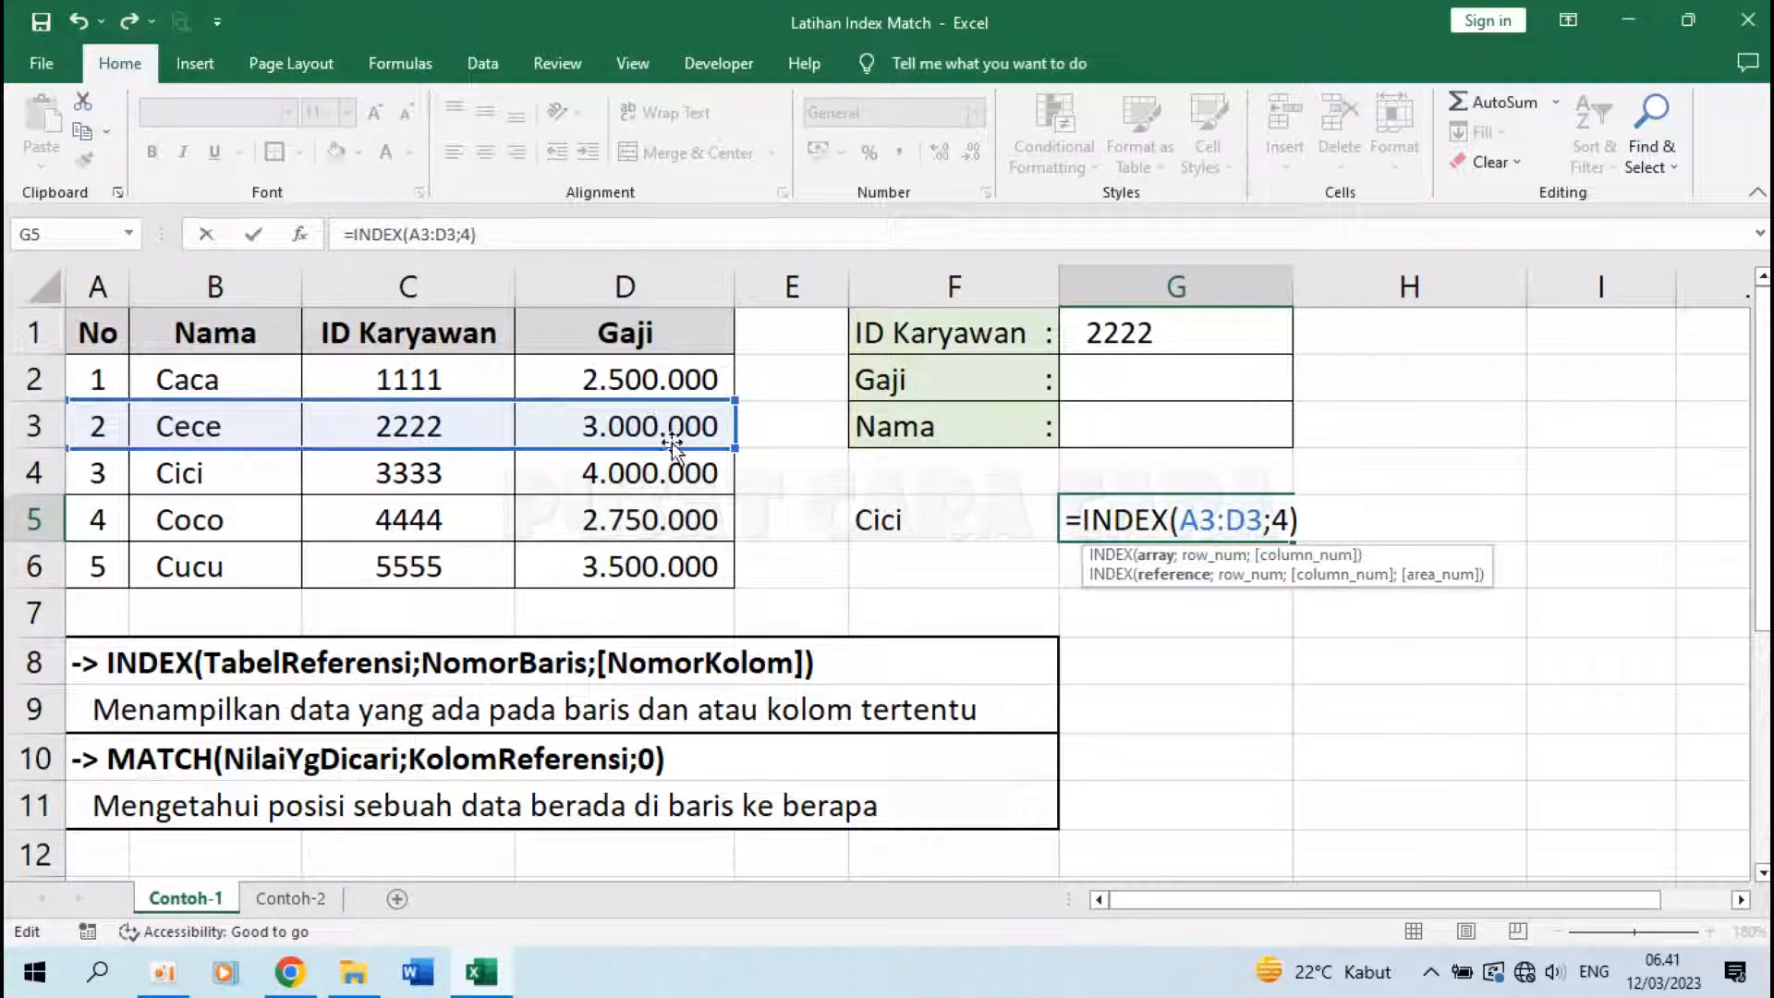
pyautogui.press('Return')
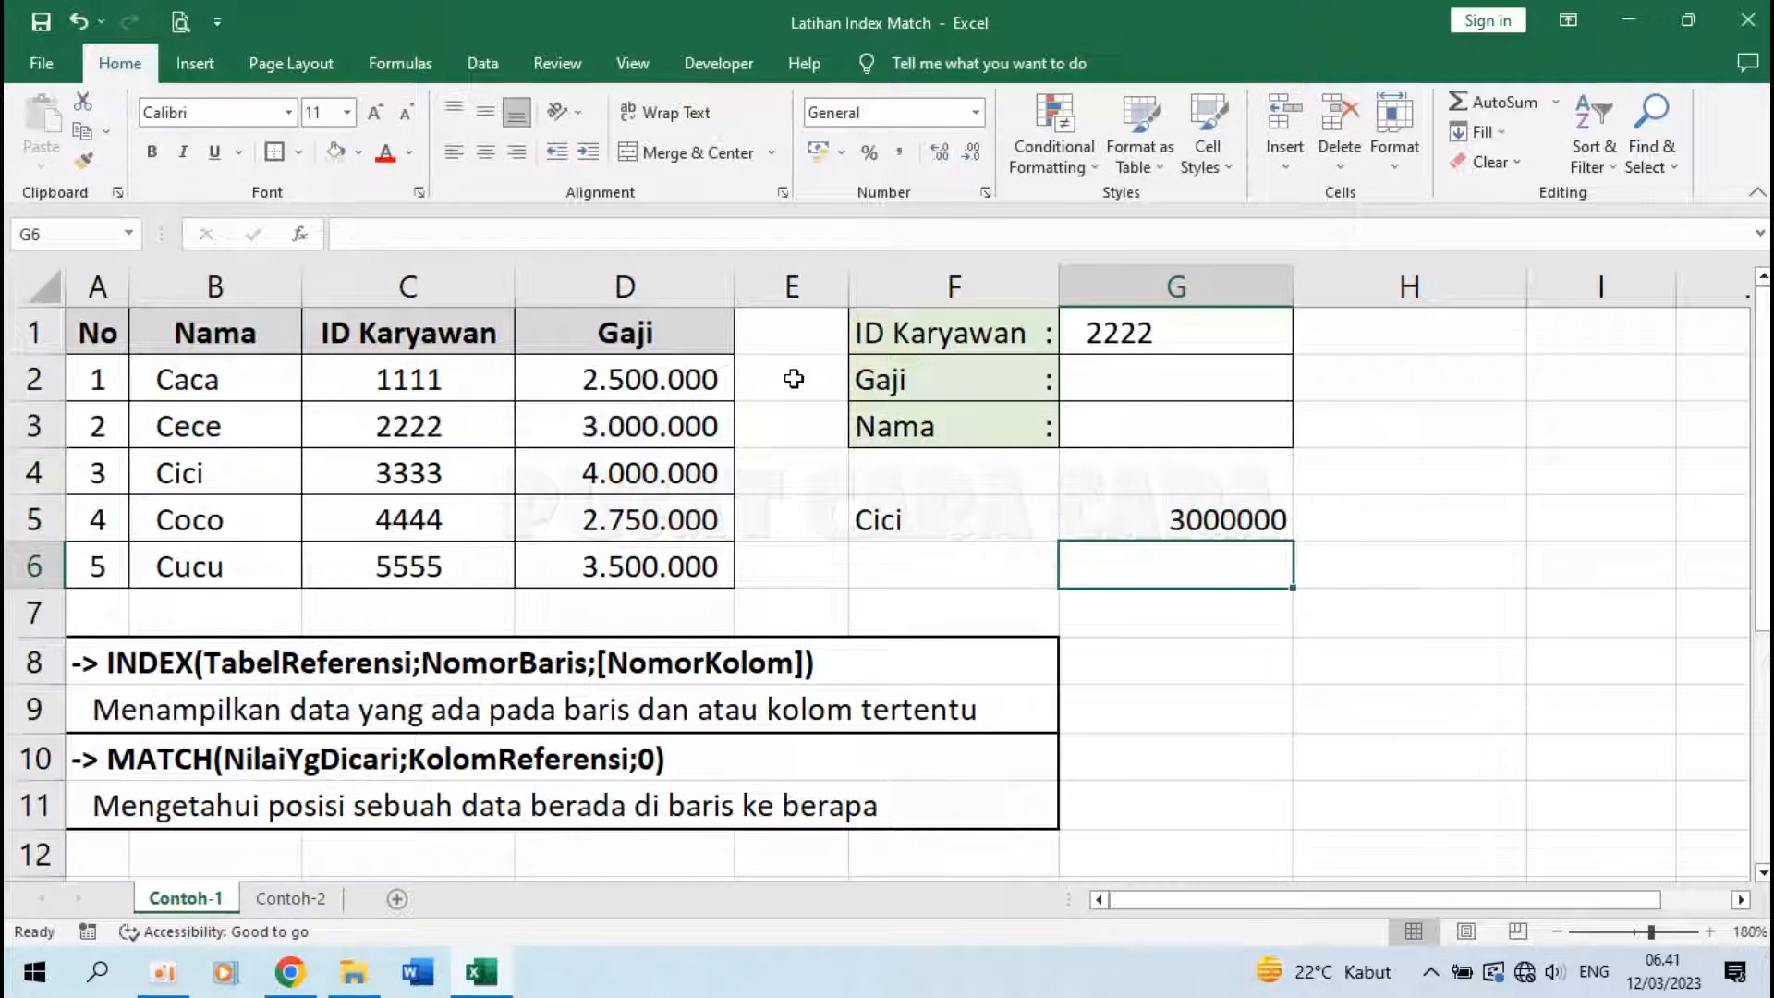
# Step: Format the G5 result with the comma thousands style and no decimal places
pyautogui.click(1170, 524)
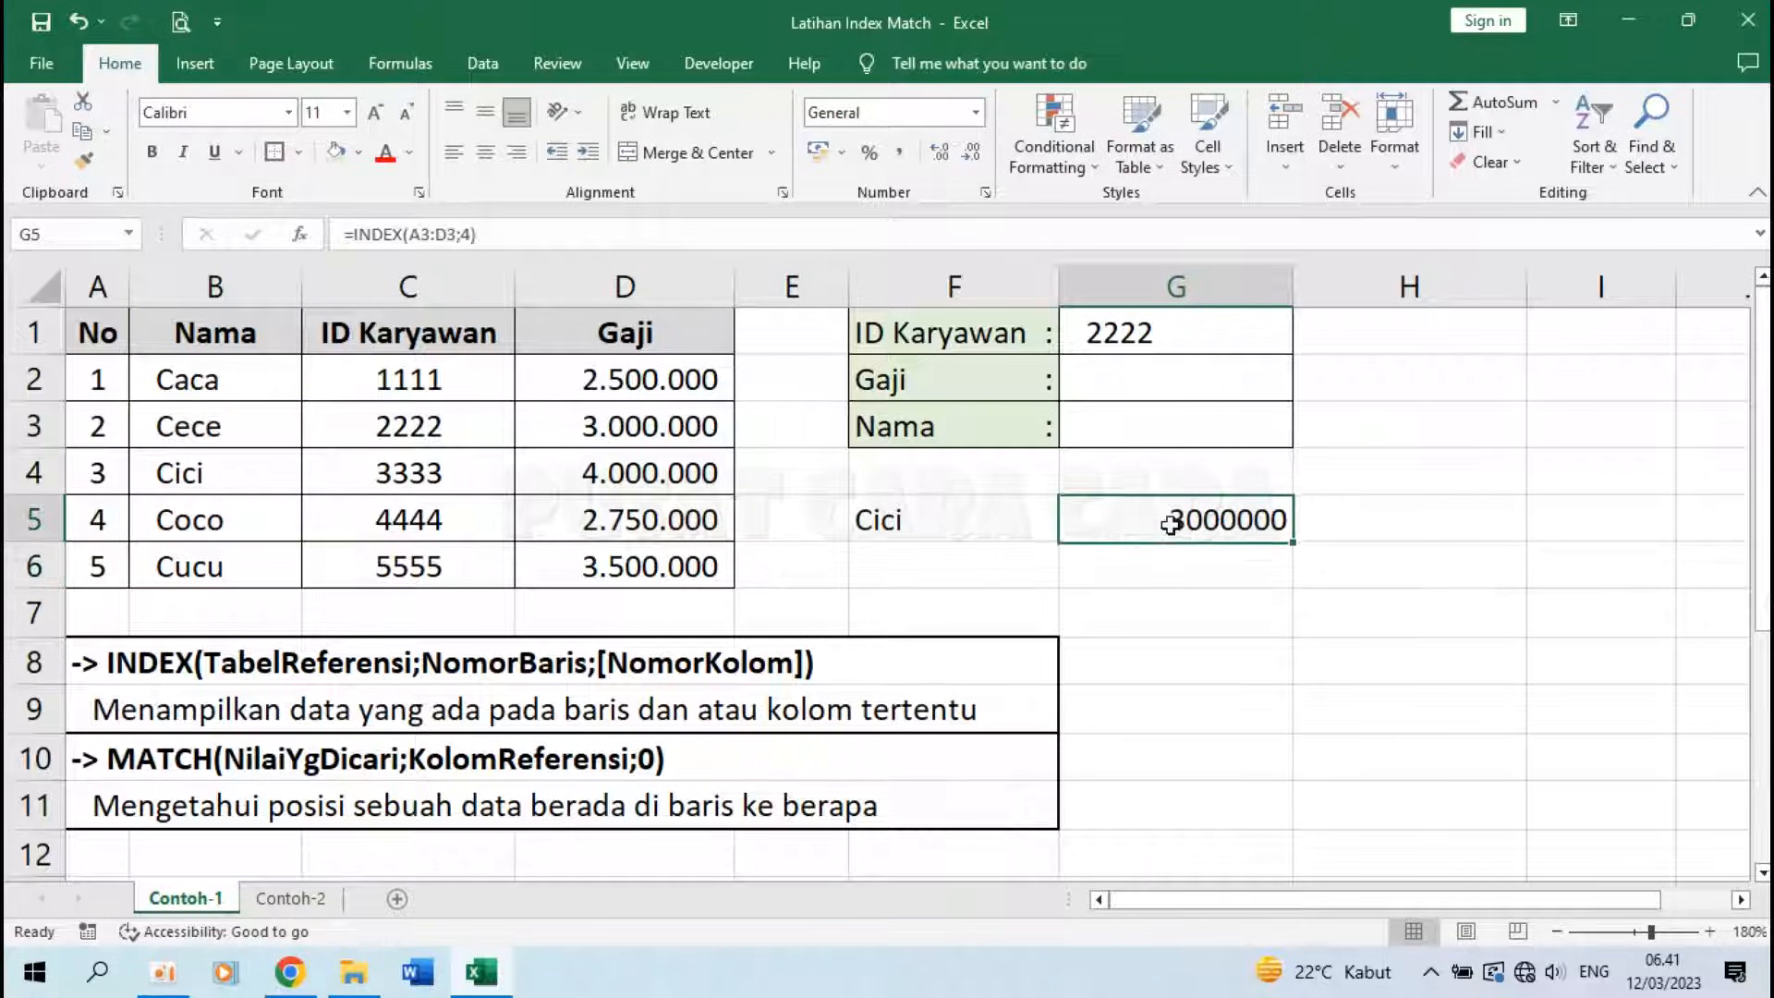
pyautogui.click(904, 151)
pyautogui.click(970, 157)
pyautogui.click(970, 157)
pyautogui.click(1109, 563)
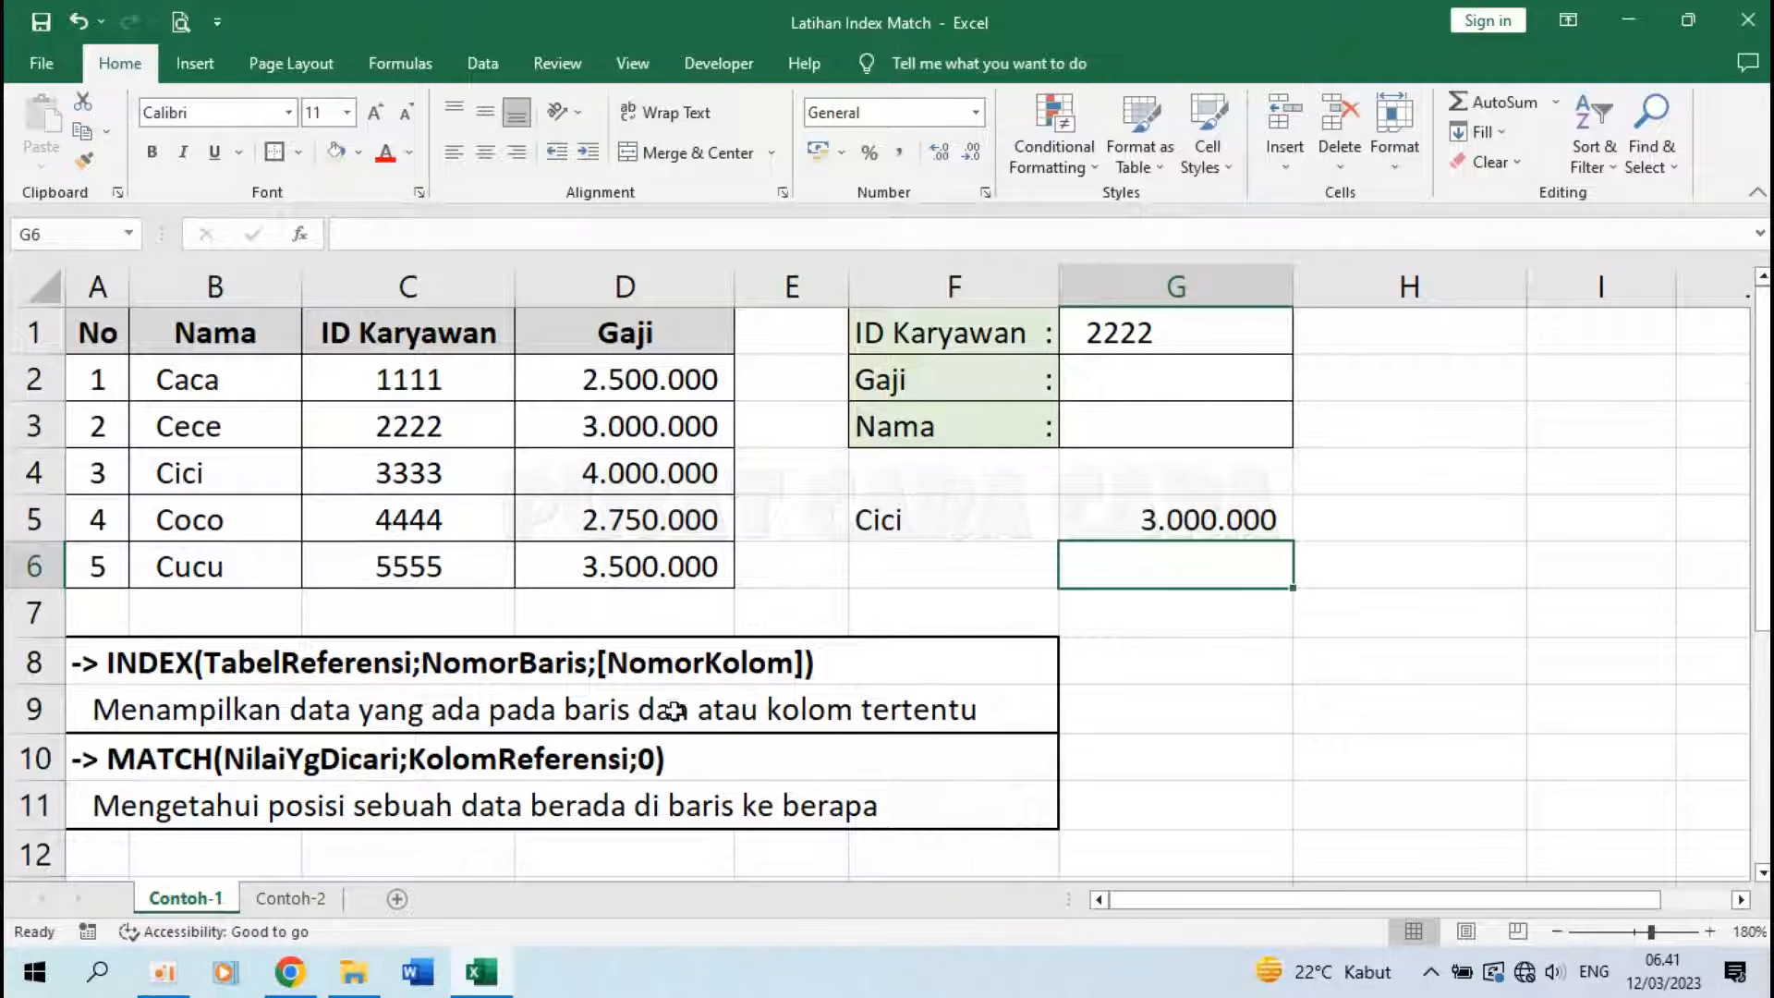
# Step: Enter the formula =INDEX(A2:D6;3;4) in cell H5 to return the third record's Gaji value
pyautogui.click(1360, 523)
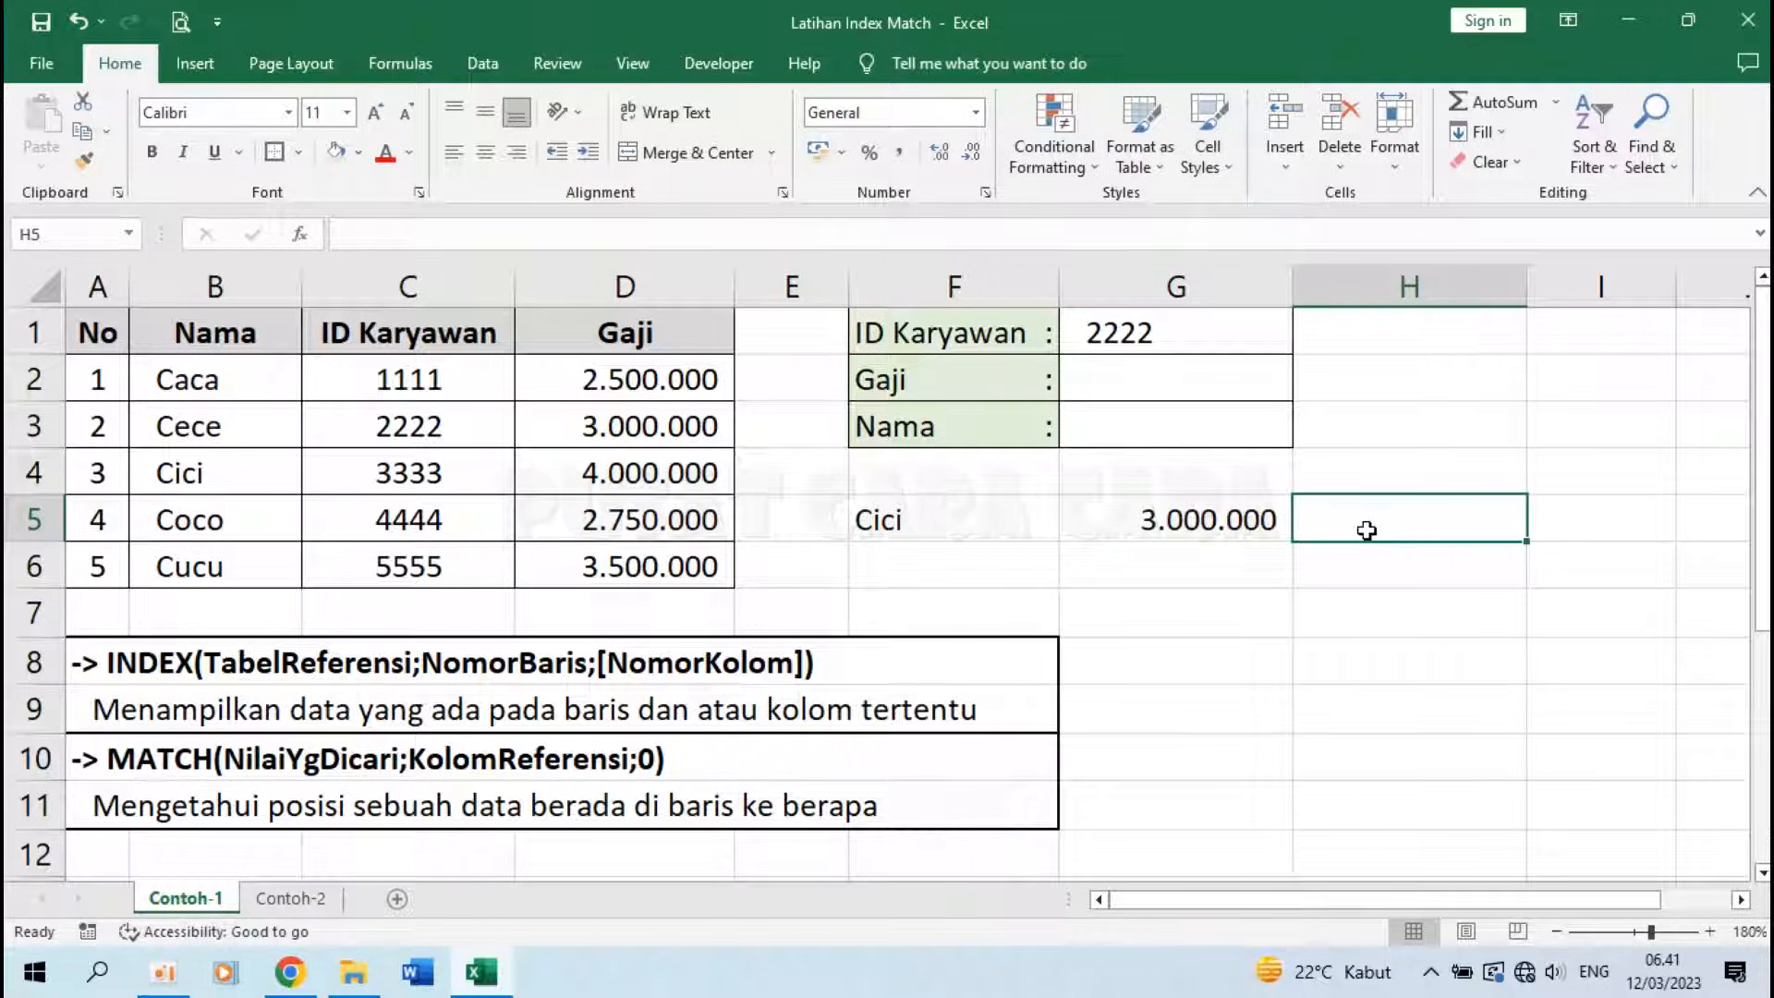
pyautogui.write('=')
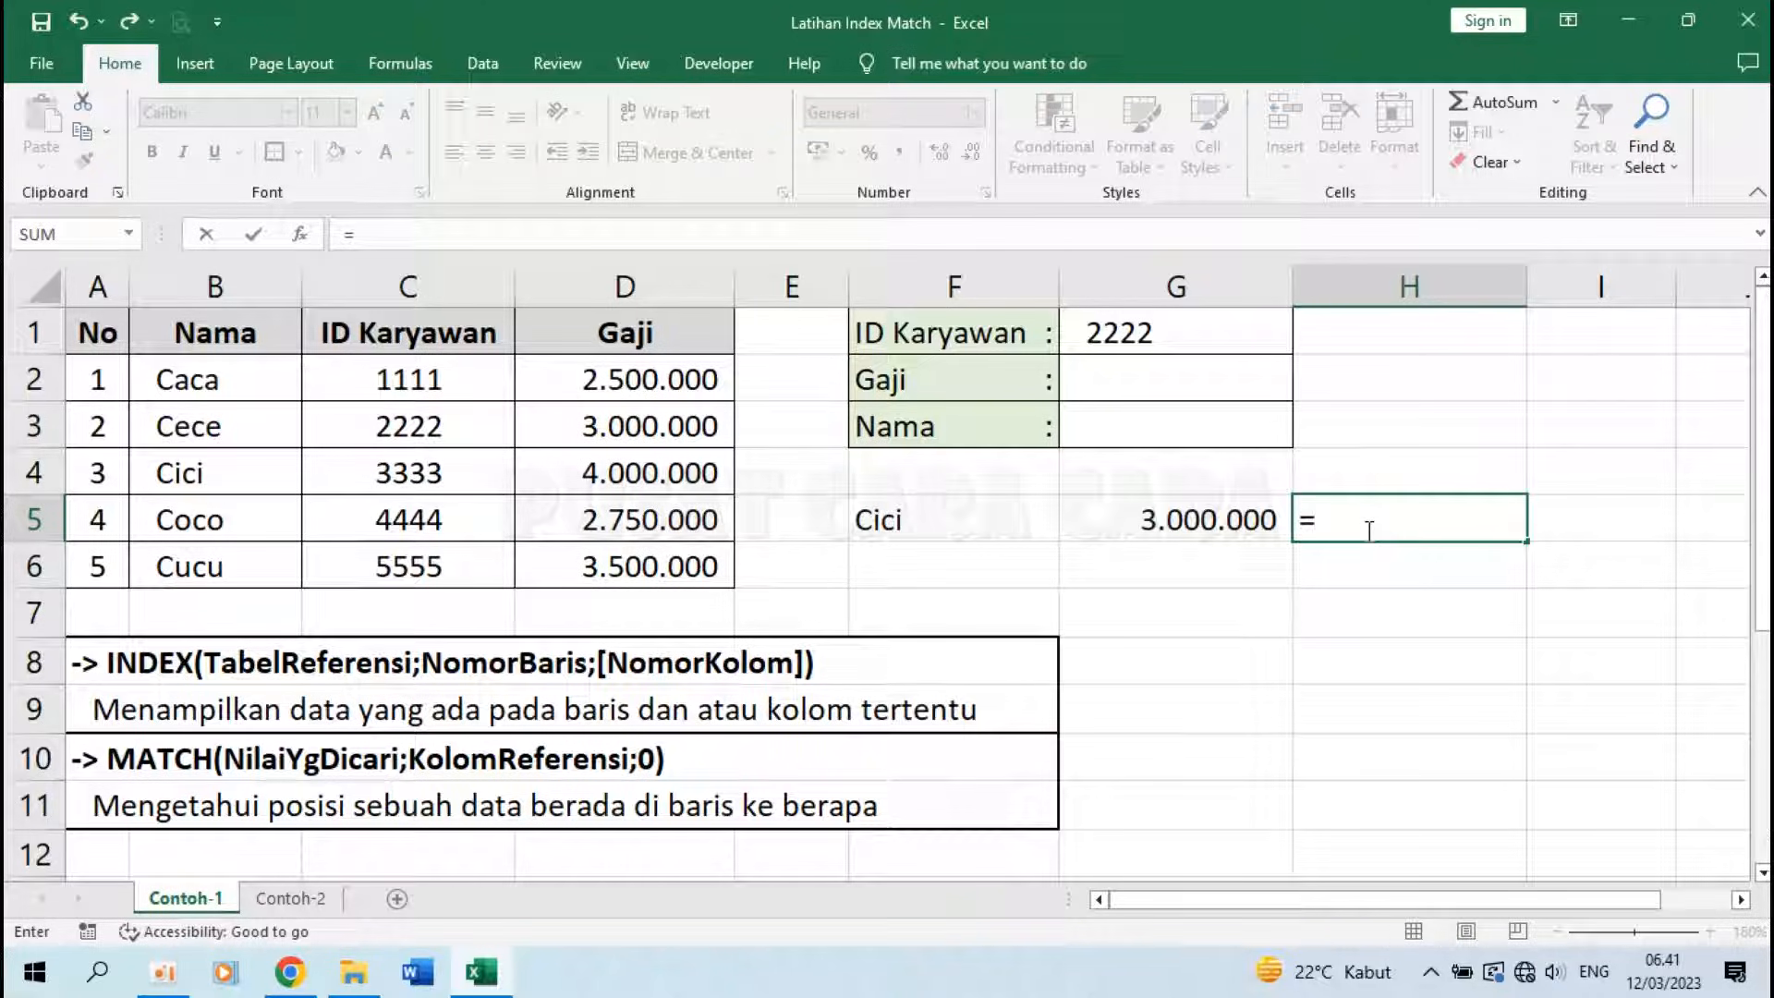
pyautogui.write('INDEX(')
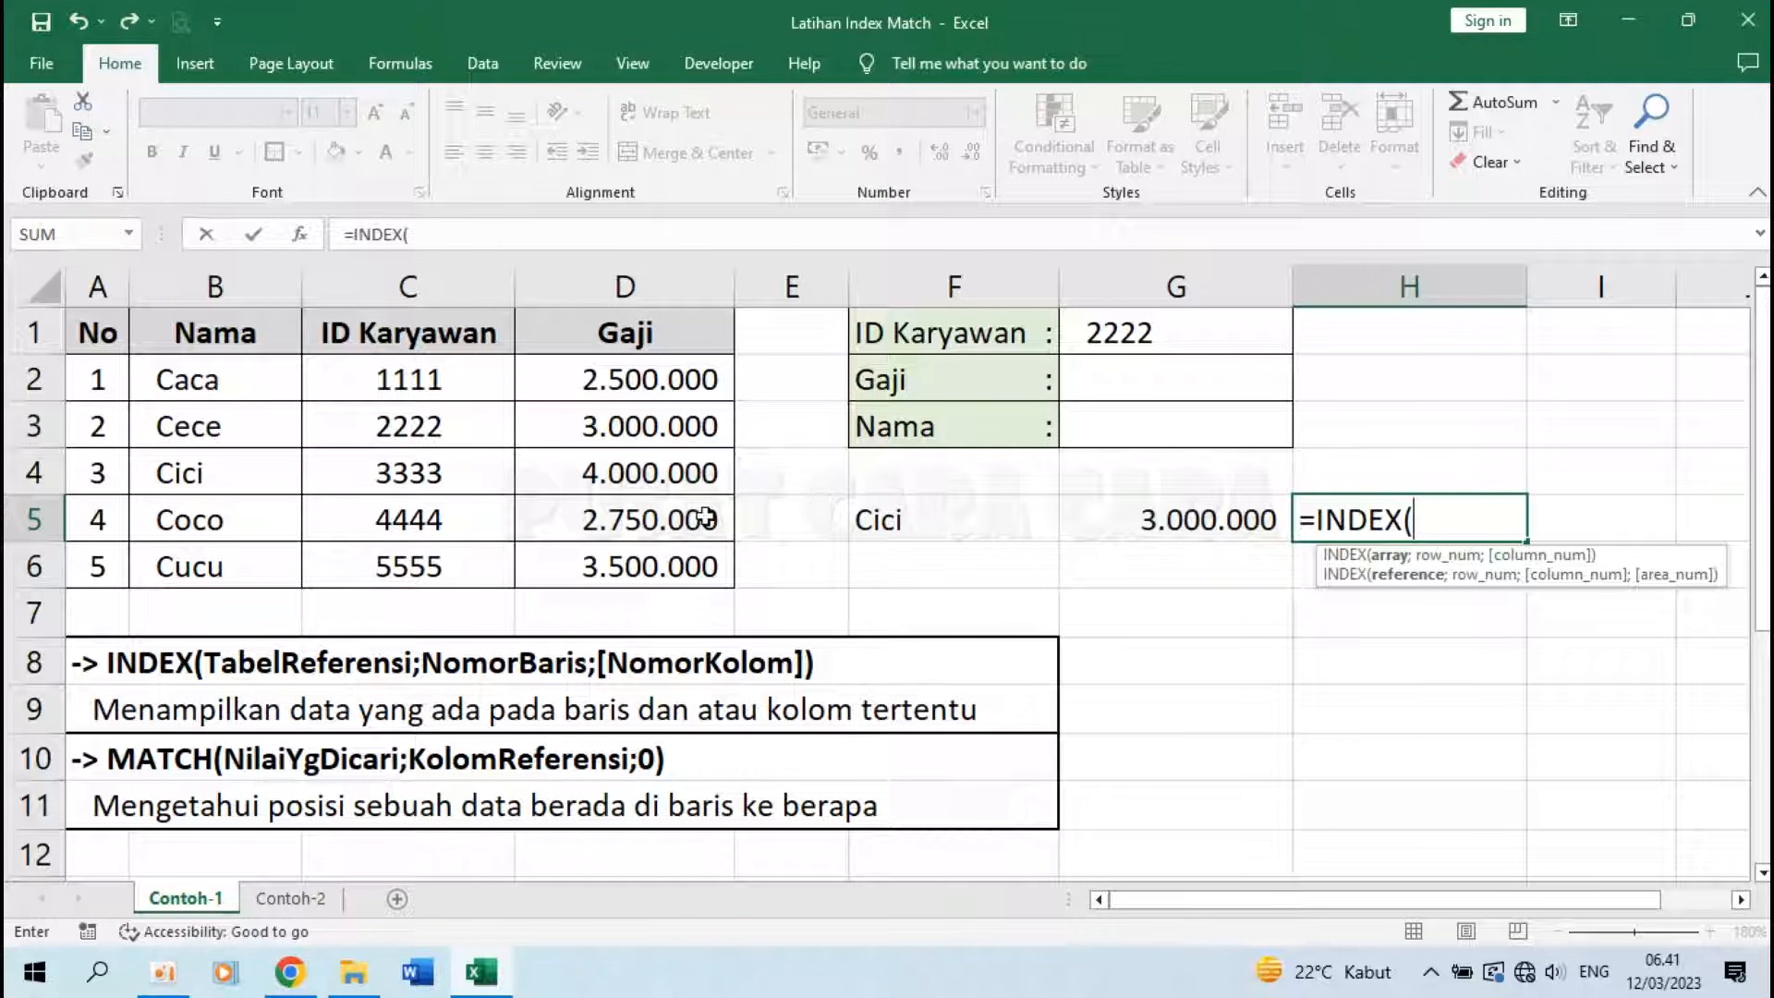
pyautogui.moveTo(105, 378); pyautogui.dragTo(643, 570)
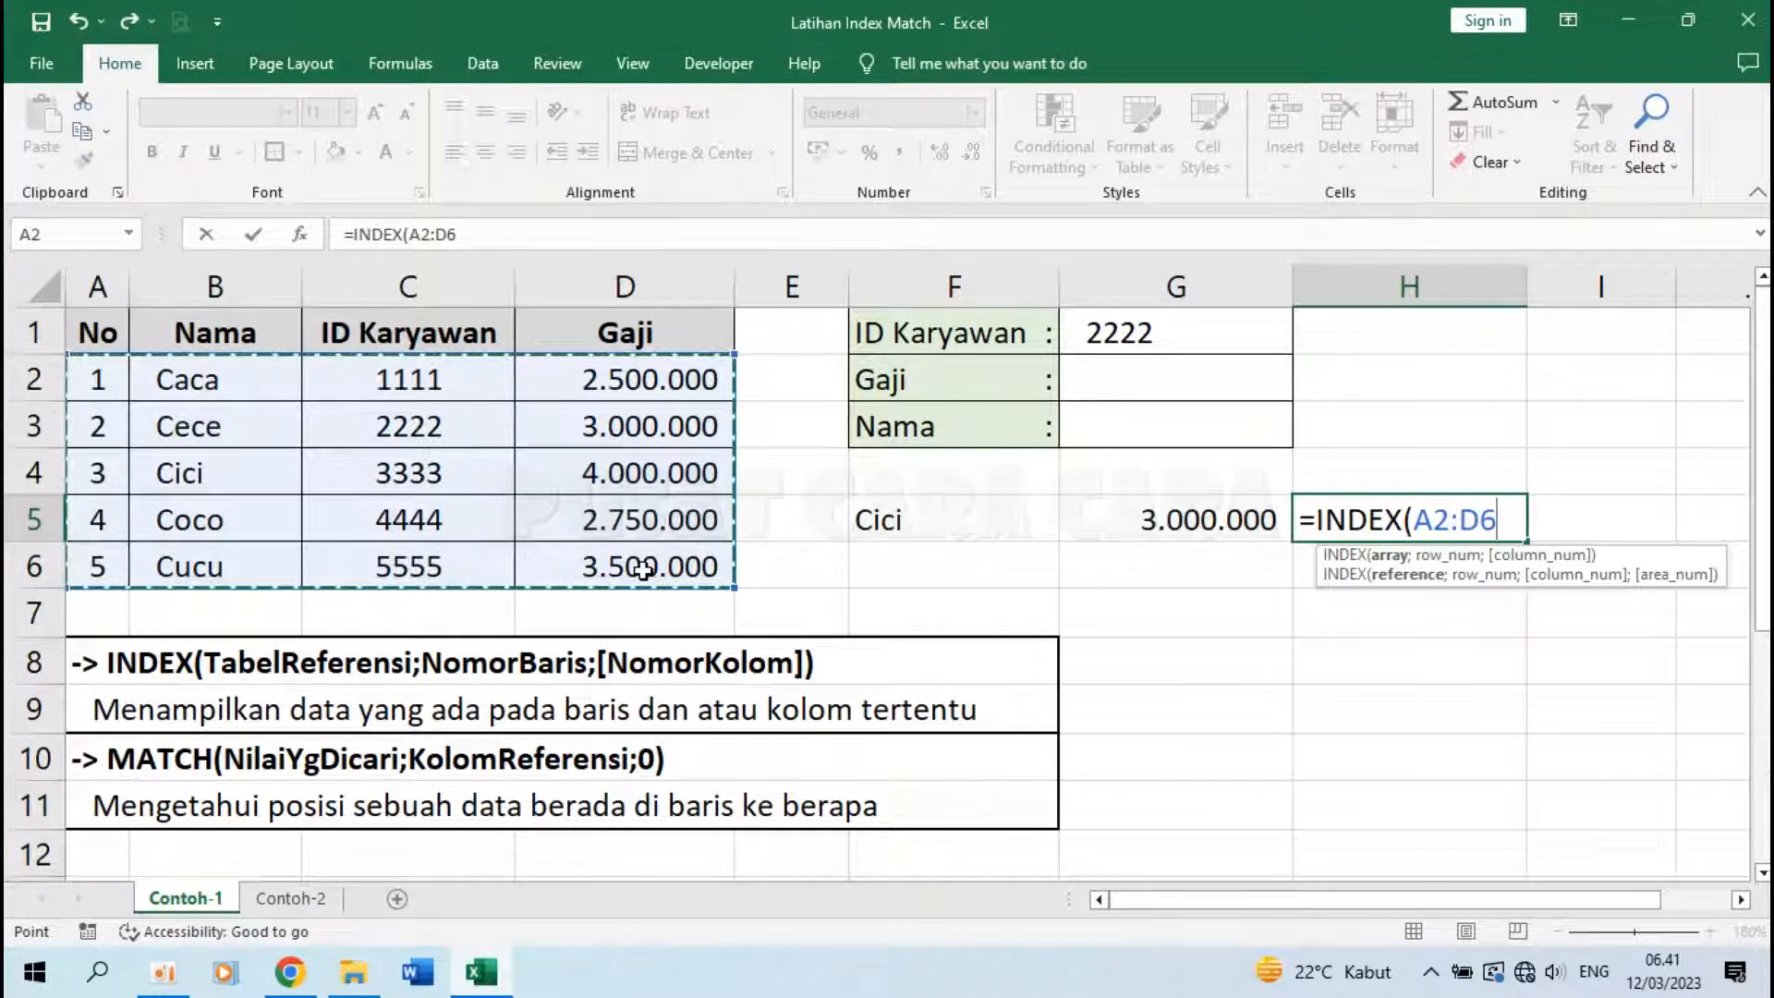
pyautogui.write(';3')
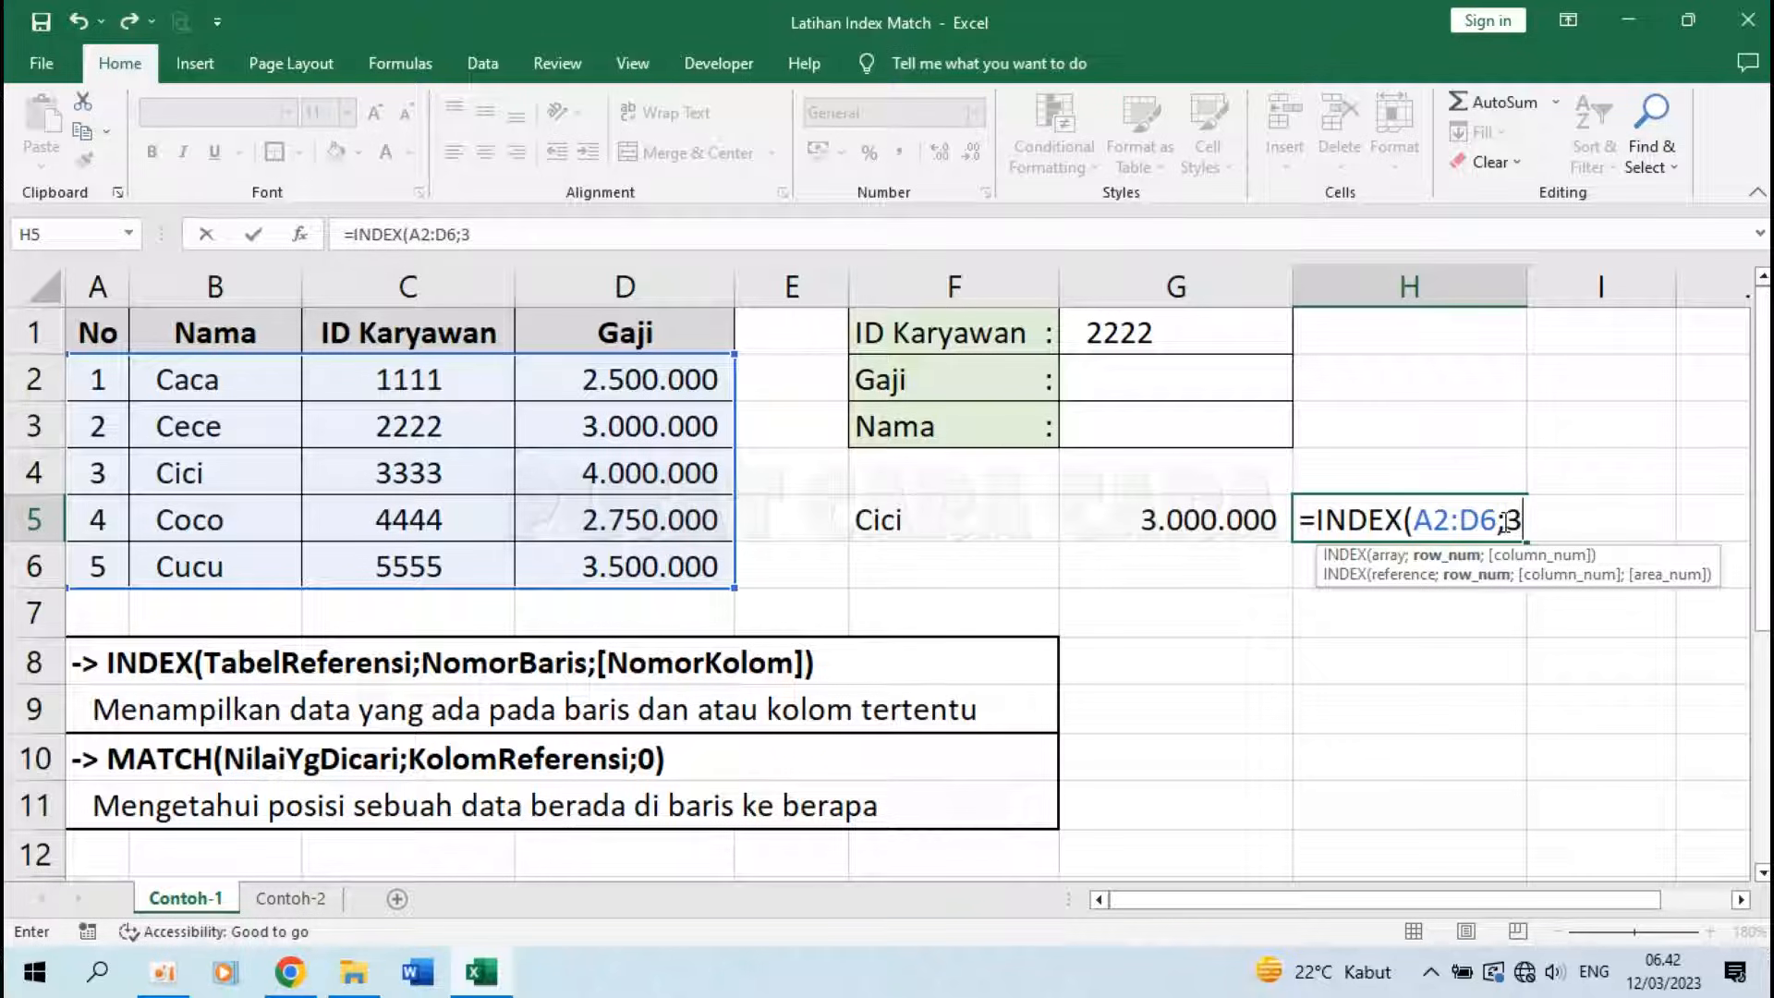
pyautogui.write(';')
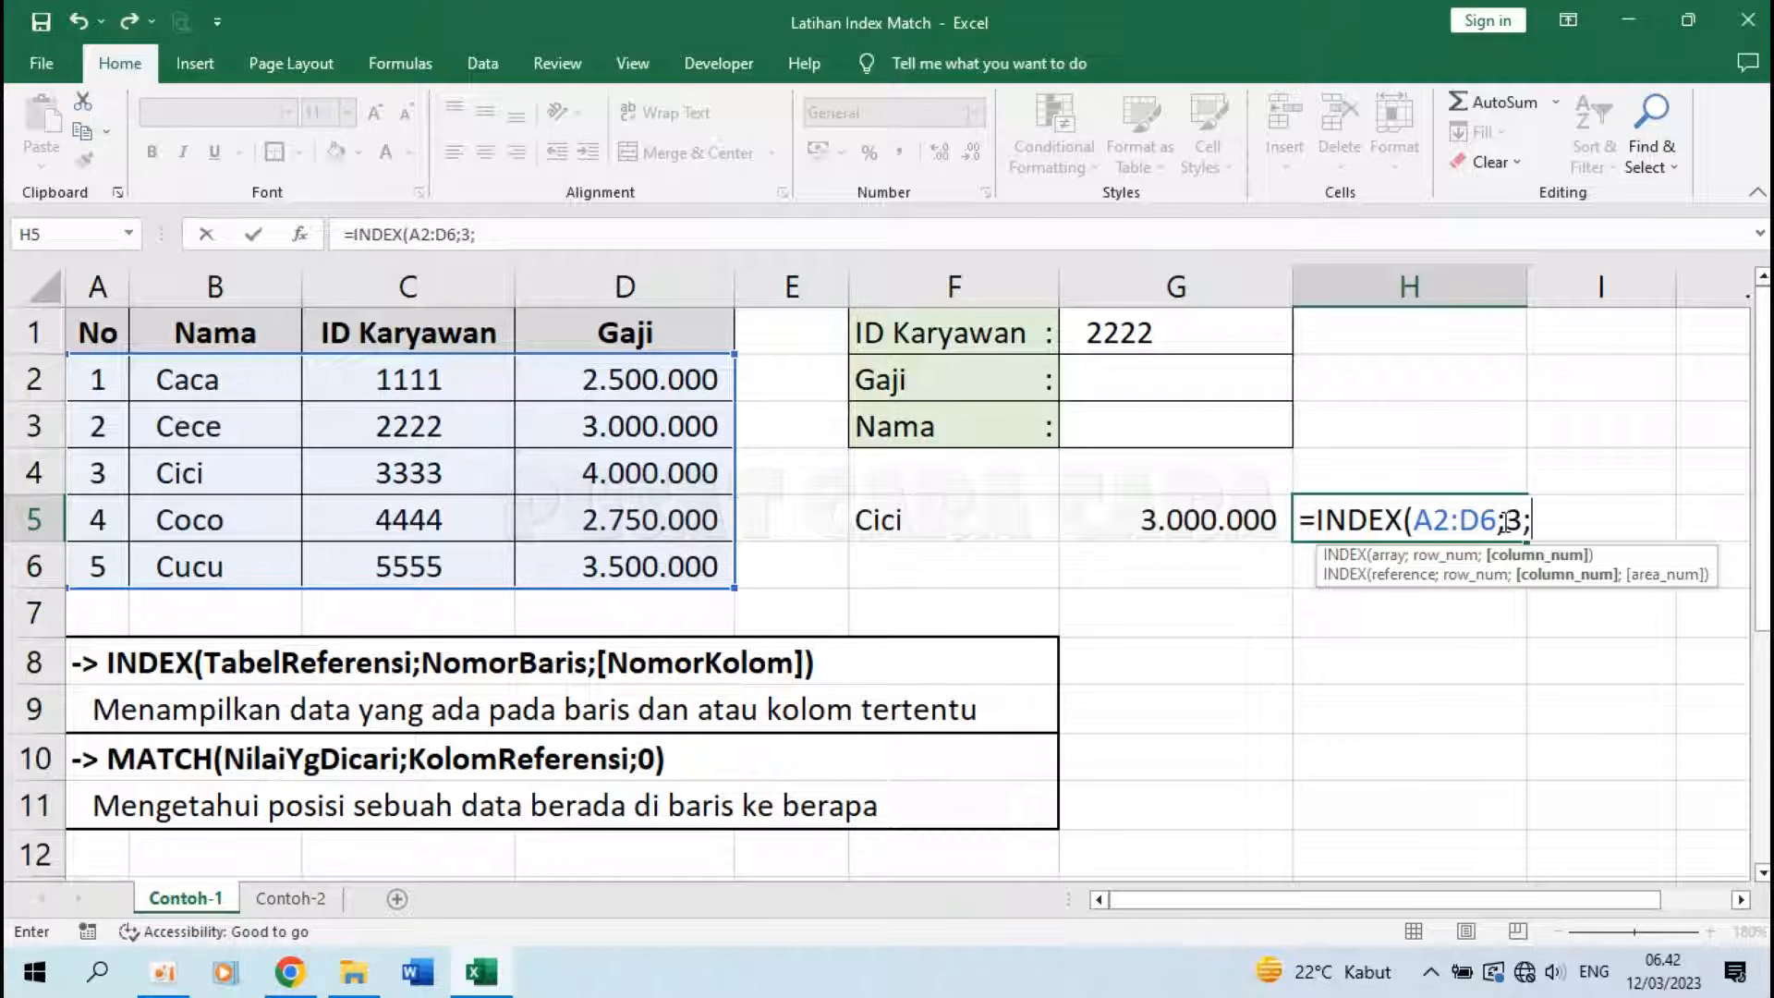
pyautogui.write('4)')
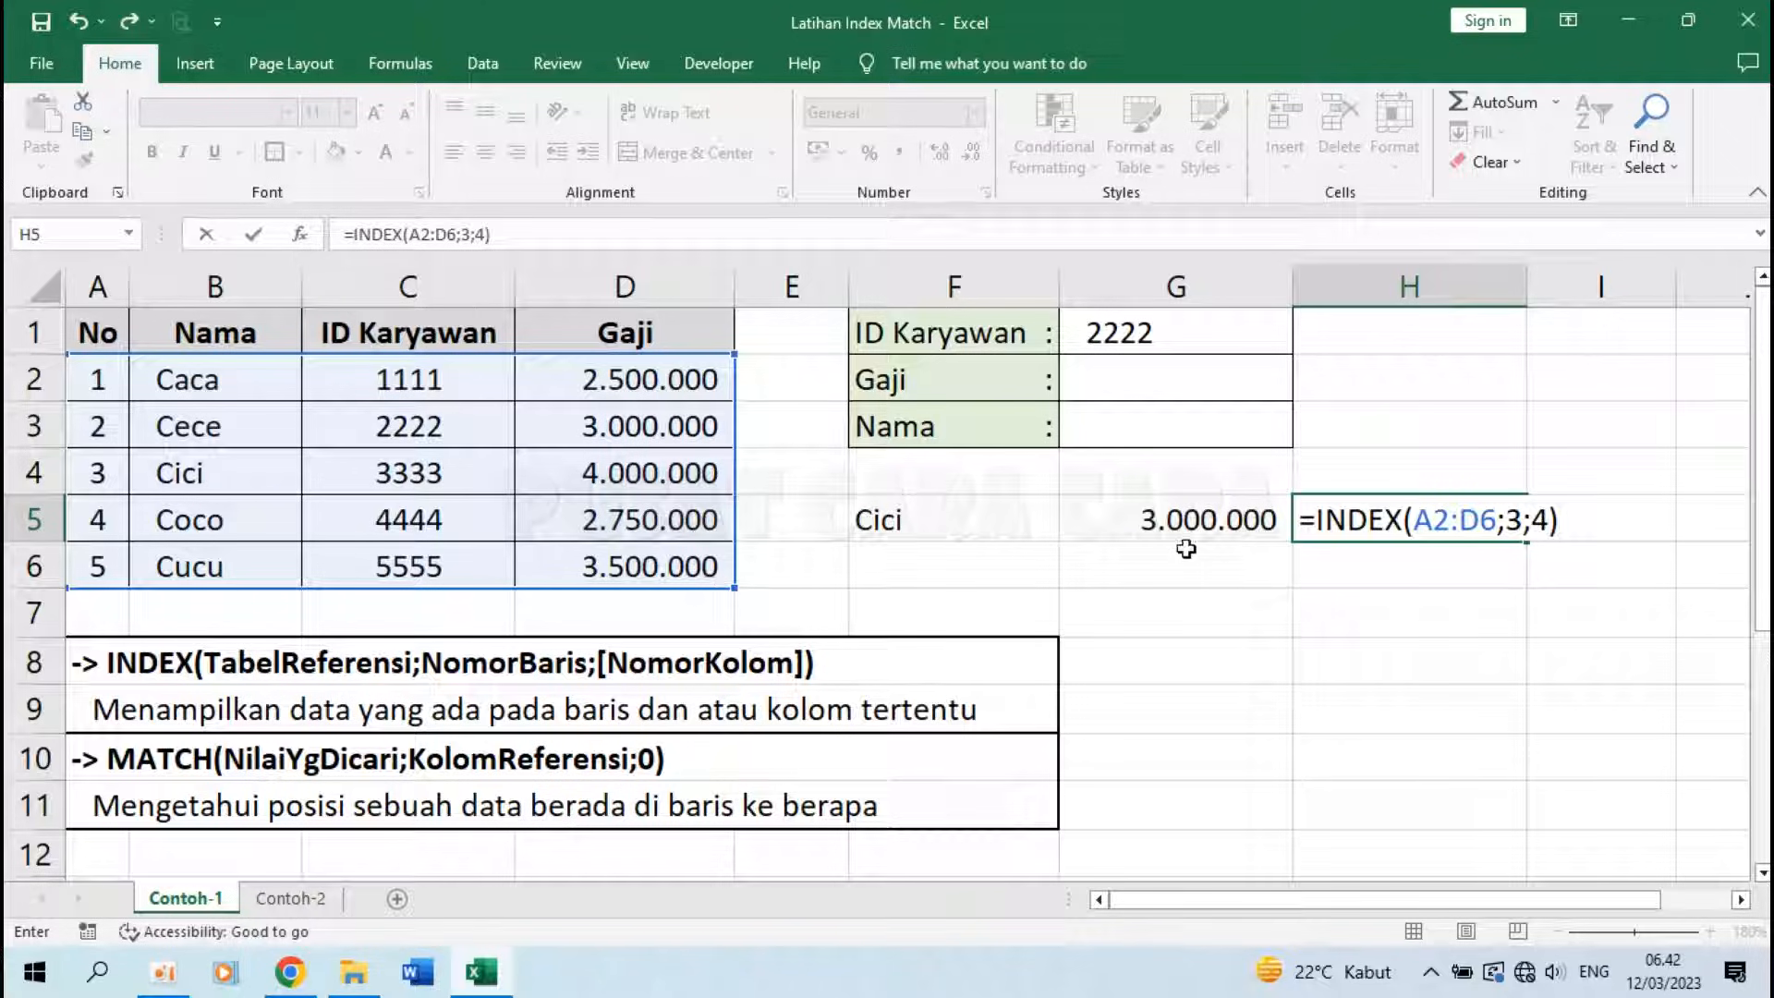
pyautogui.click(1524, 520)
pyautogui.doubleClick(1536, 517)
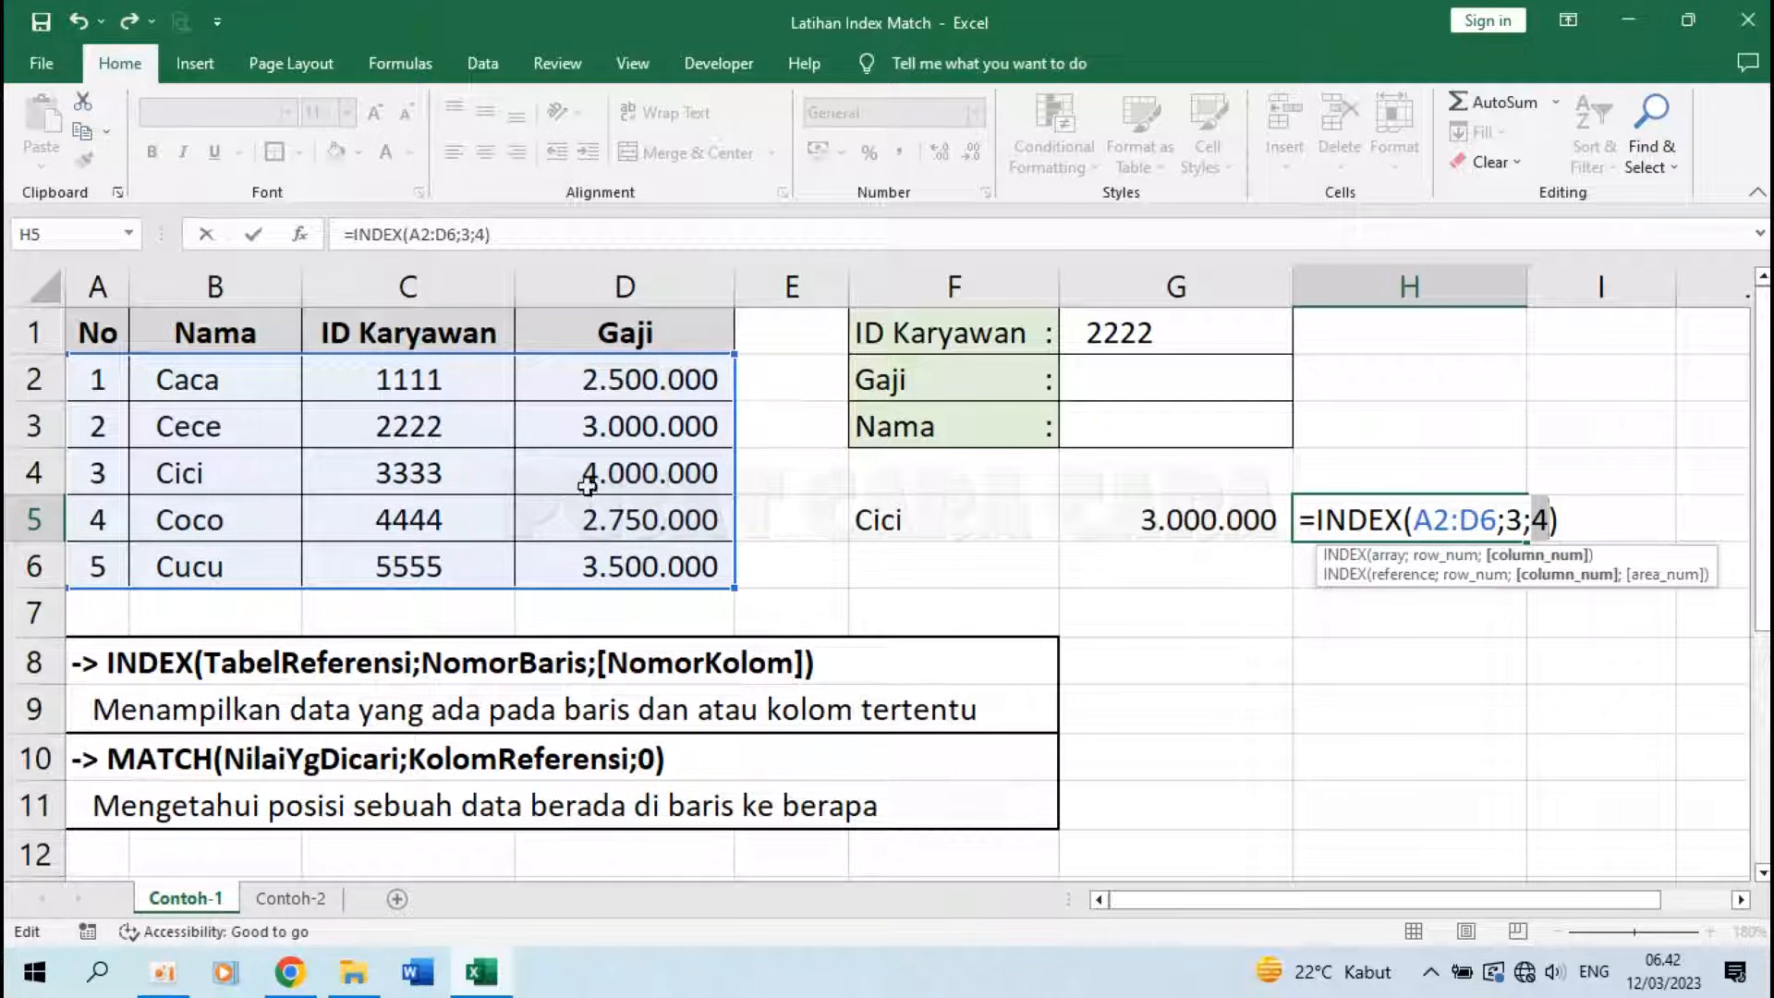
pyautogui.press('Return')
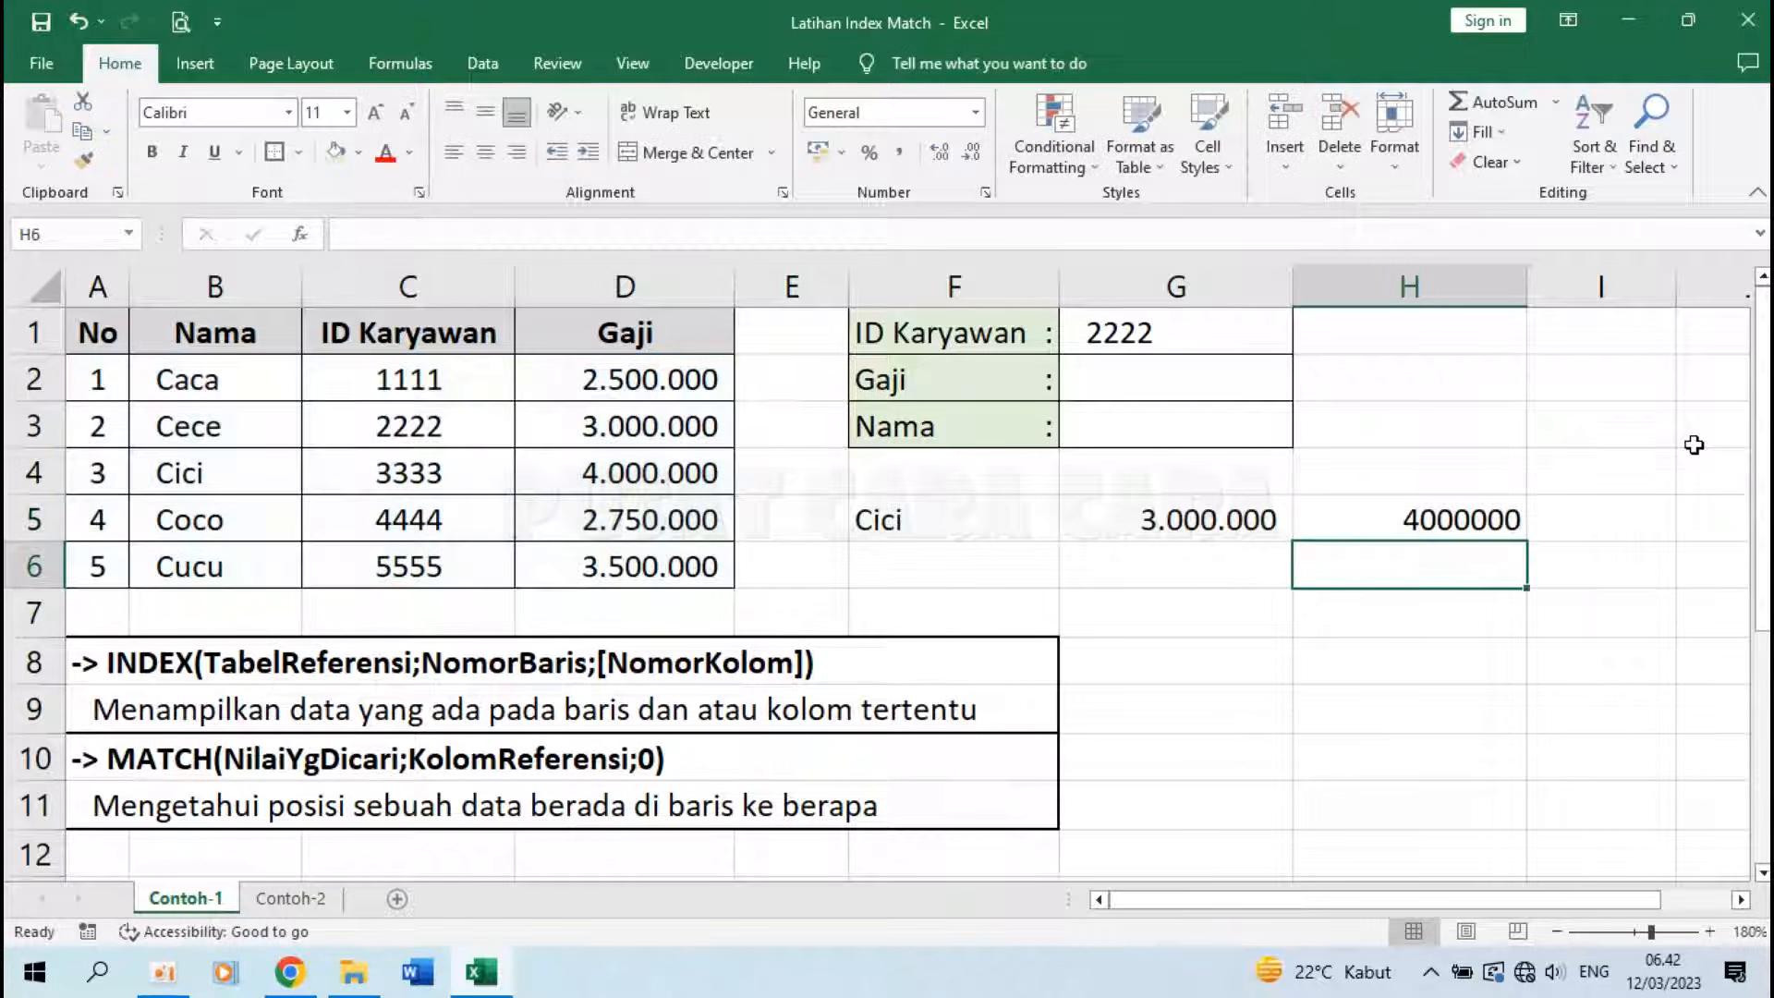
# Step: Change the H5 INDEX formula to row number 2 and column number 1
pyautogui.doubleClick(1455, 520)
pyautogui.click(1518, 519)
pyautogui.press('BackSpace')
pyautogui.write('2')
pyautogui.press('Right')
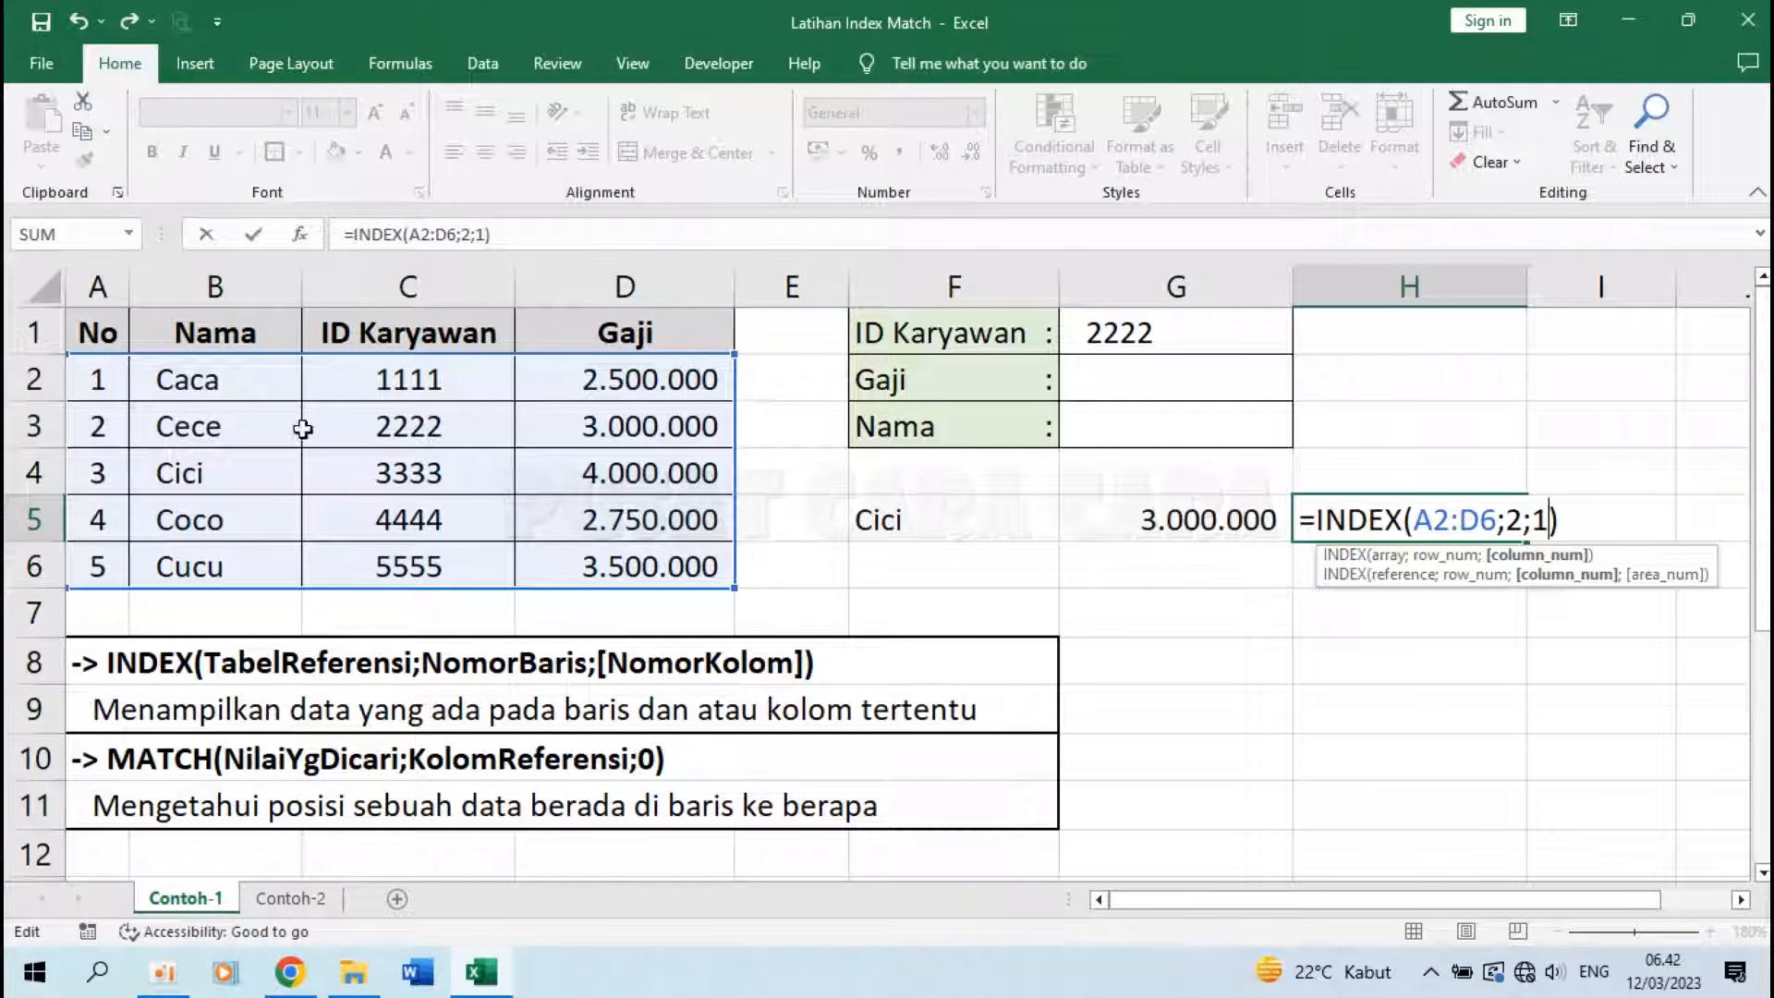
pyautogui.press('Return')
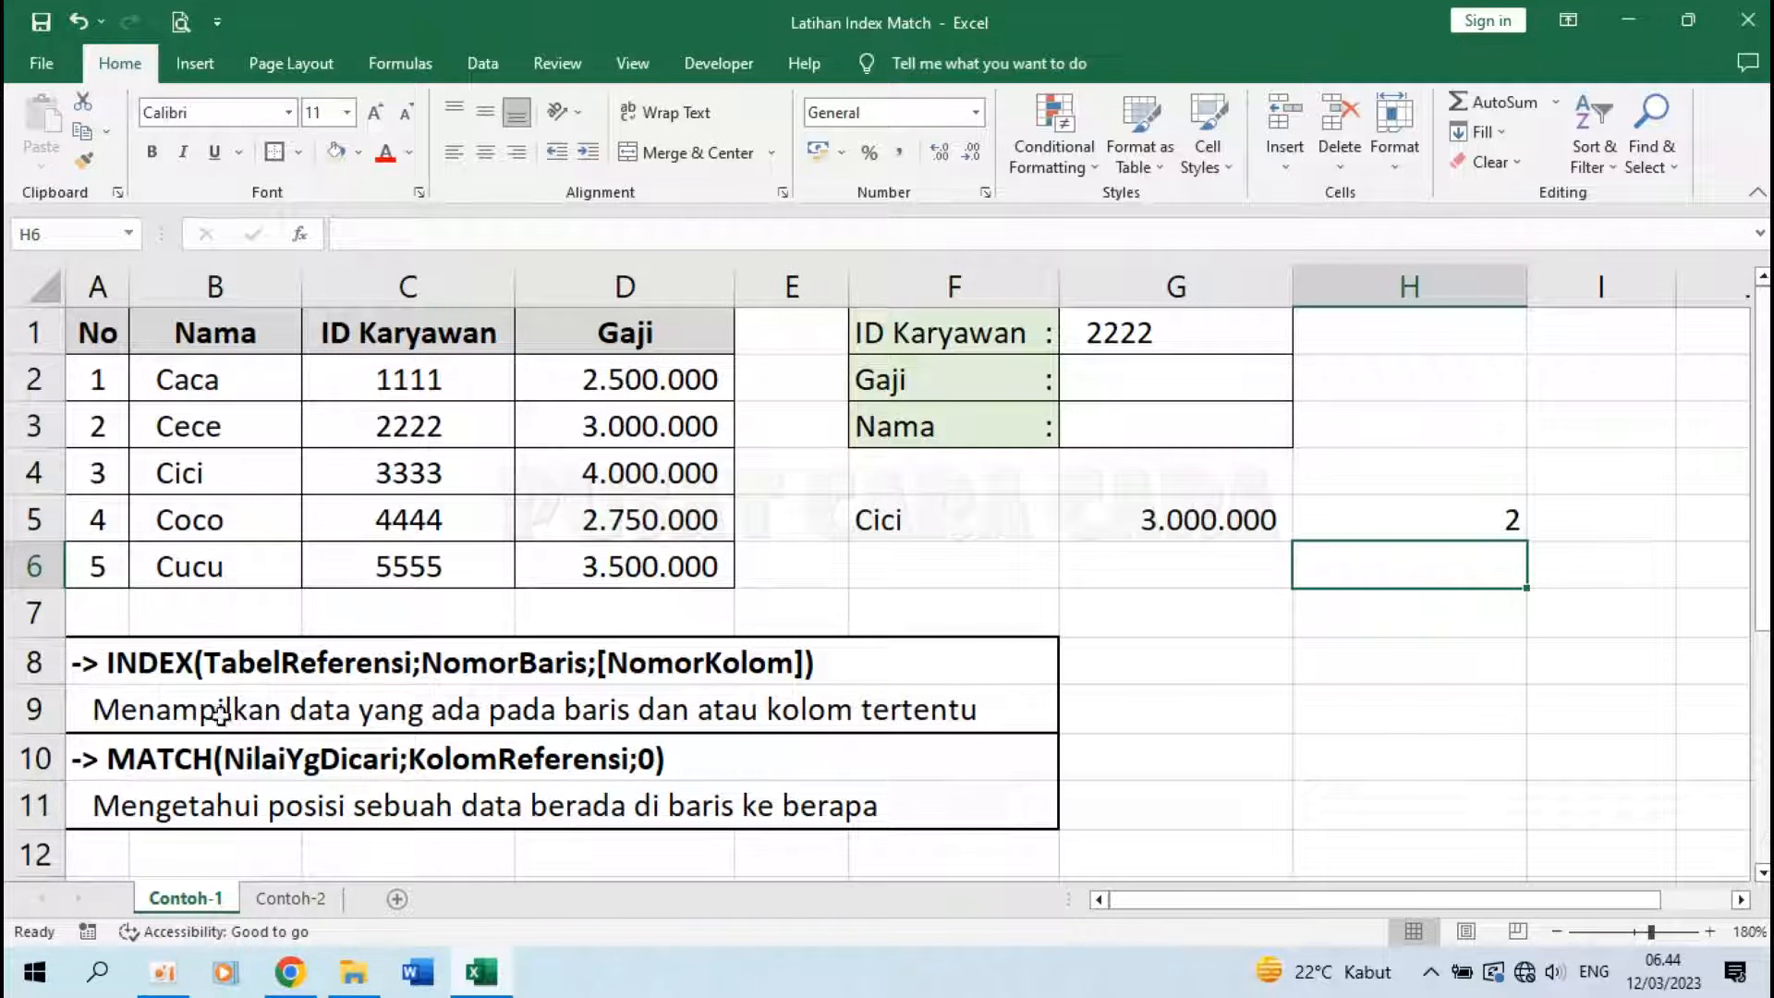
# Step: Review the MATCH syntax and its description in the notes in rows 10 and 11
pyautogui.click(155, 754)
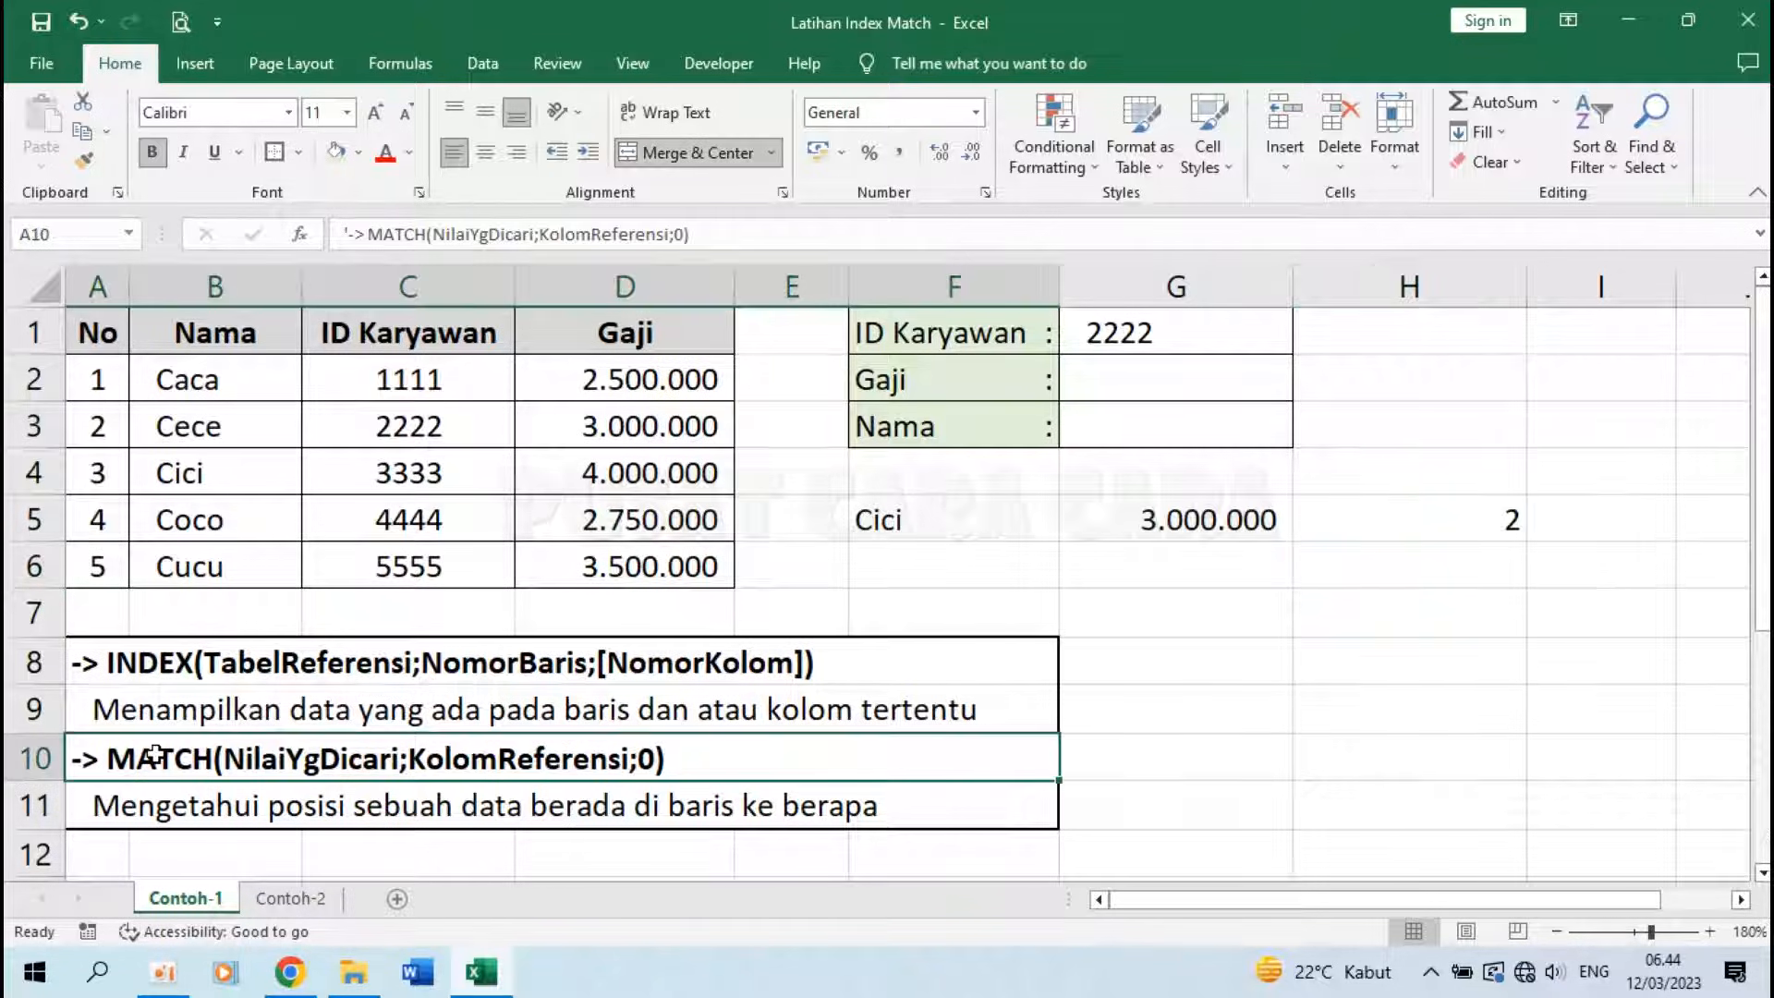
pyautogui.click(169, 815)
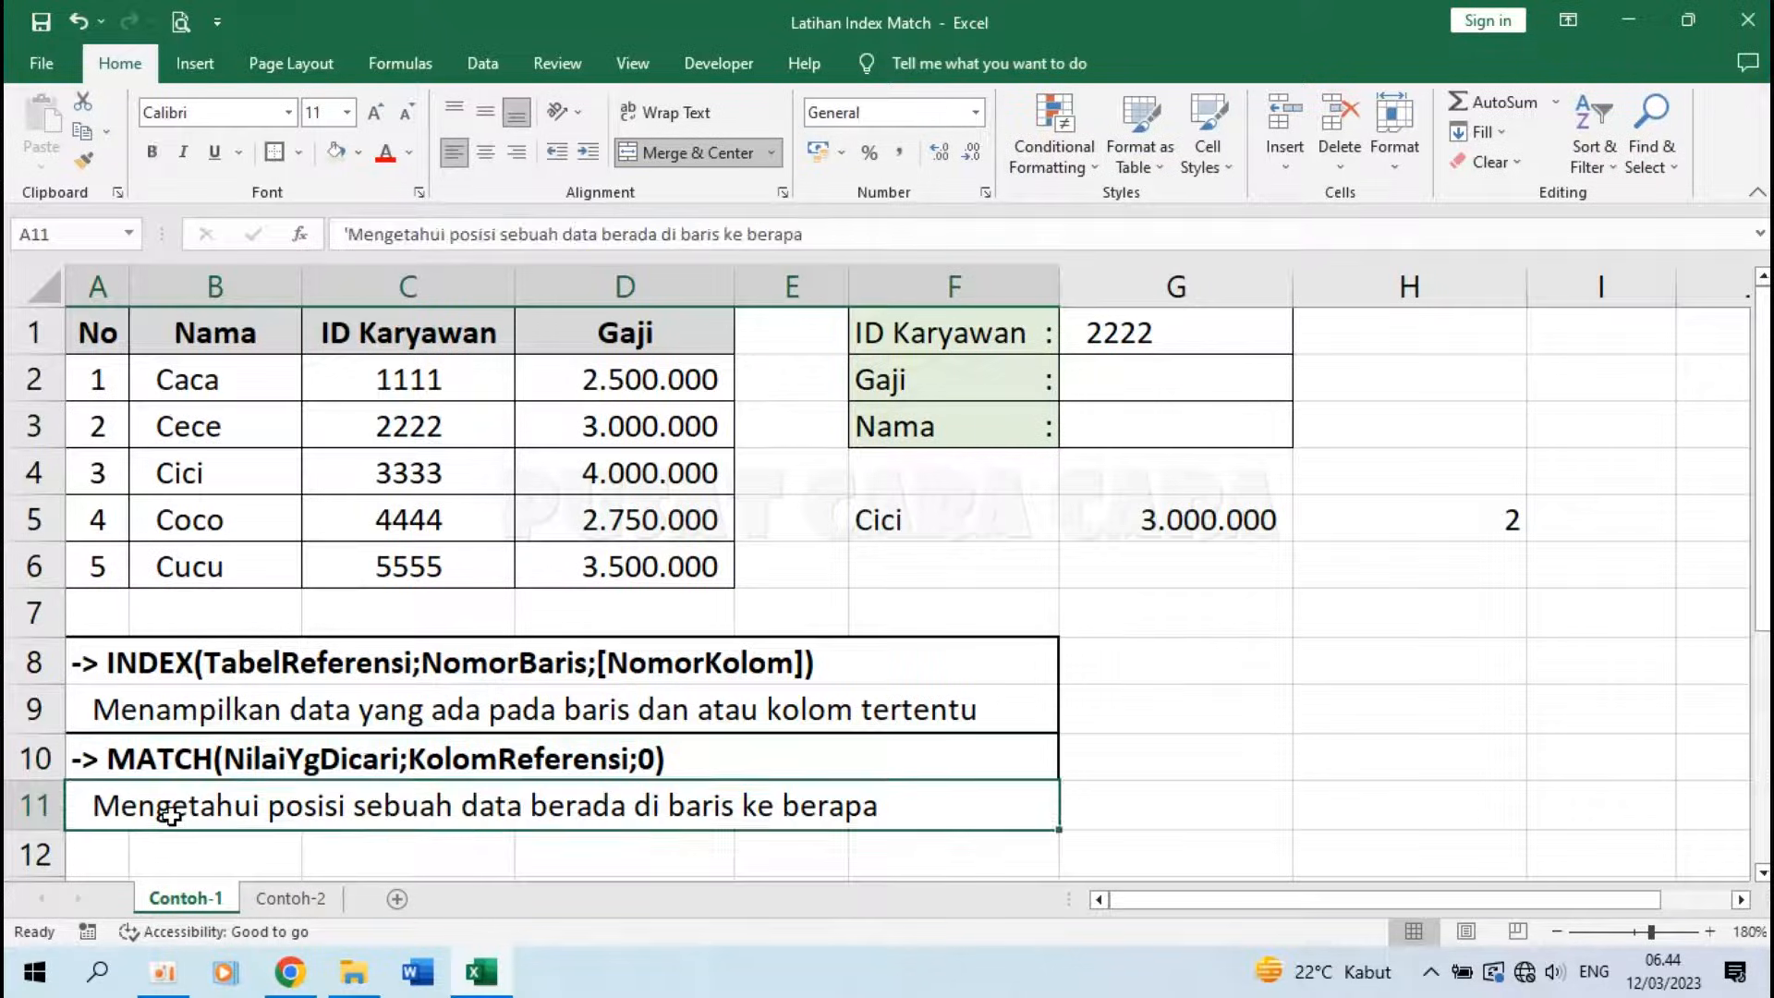
pyautogui.click(200, 758)
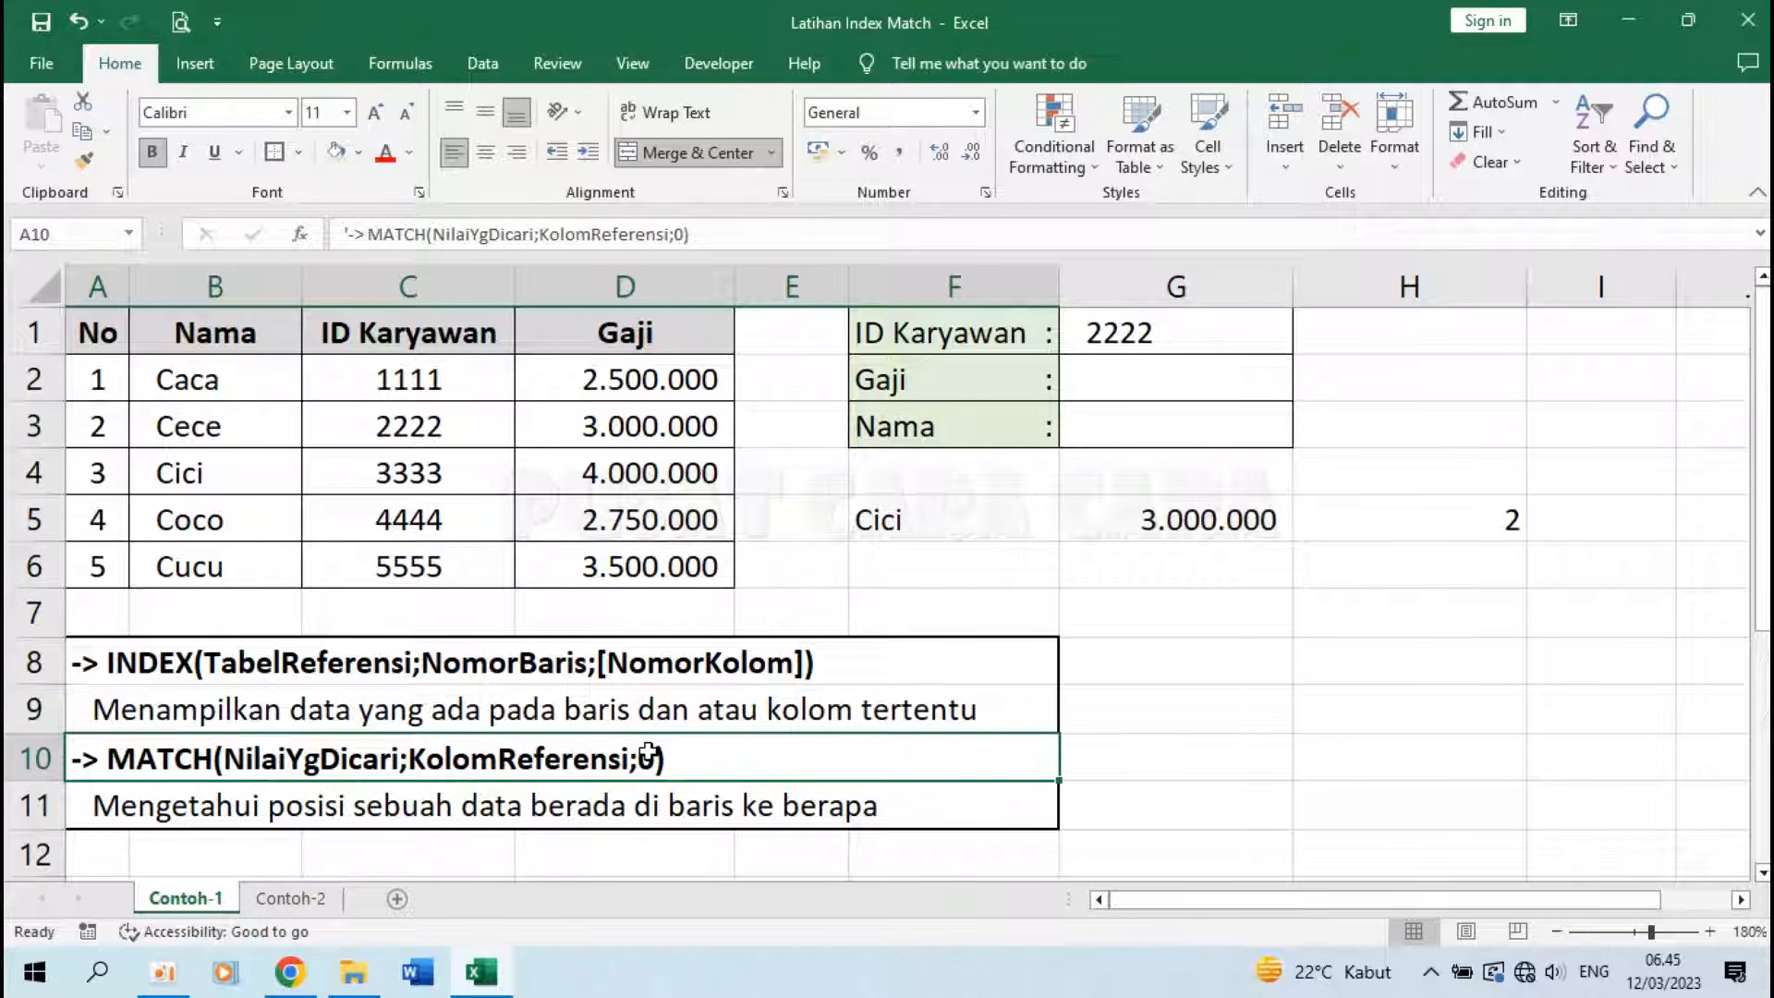
# Step: Enter the formula =MATCH(G1;C2:C6;0) in cell F6 to find the position of the G1 employee ID in the ID Karyawan column
pyautogui.click(947, 562)
pyautogui.write('=')
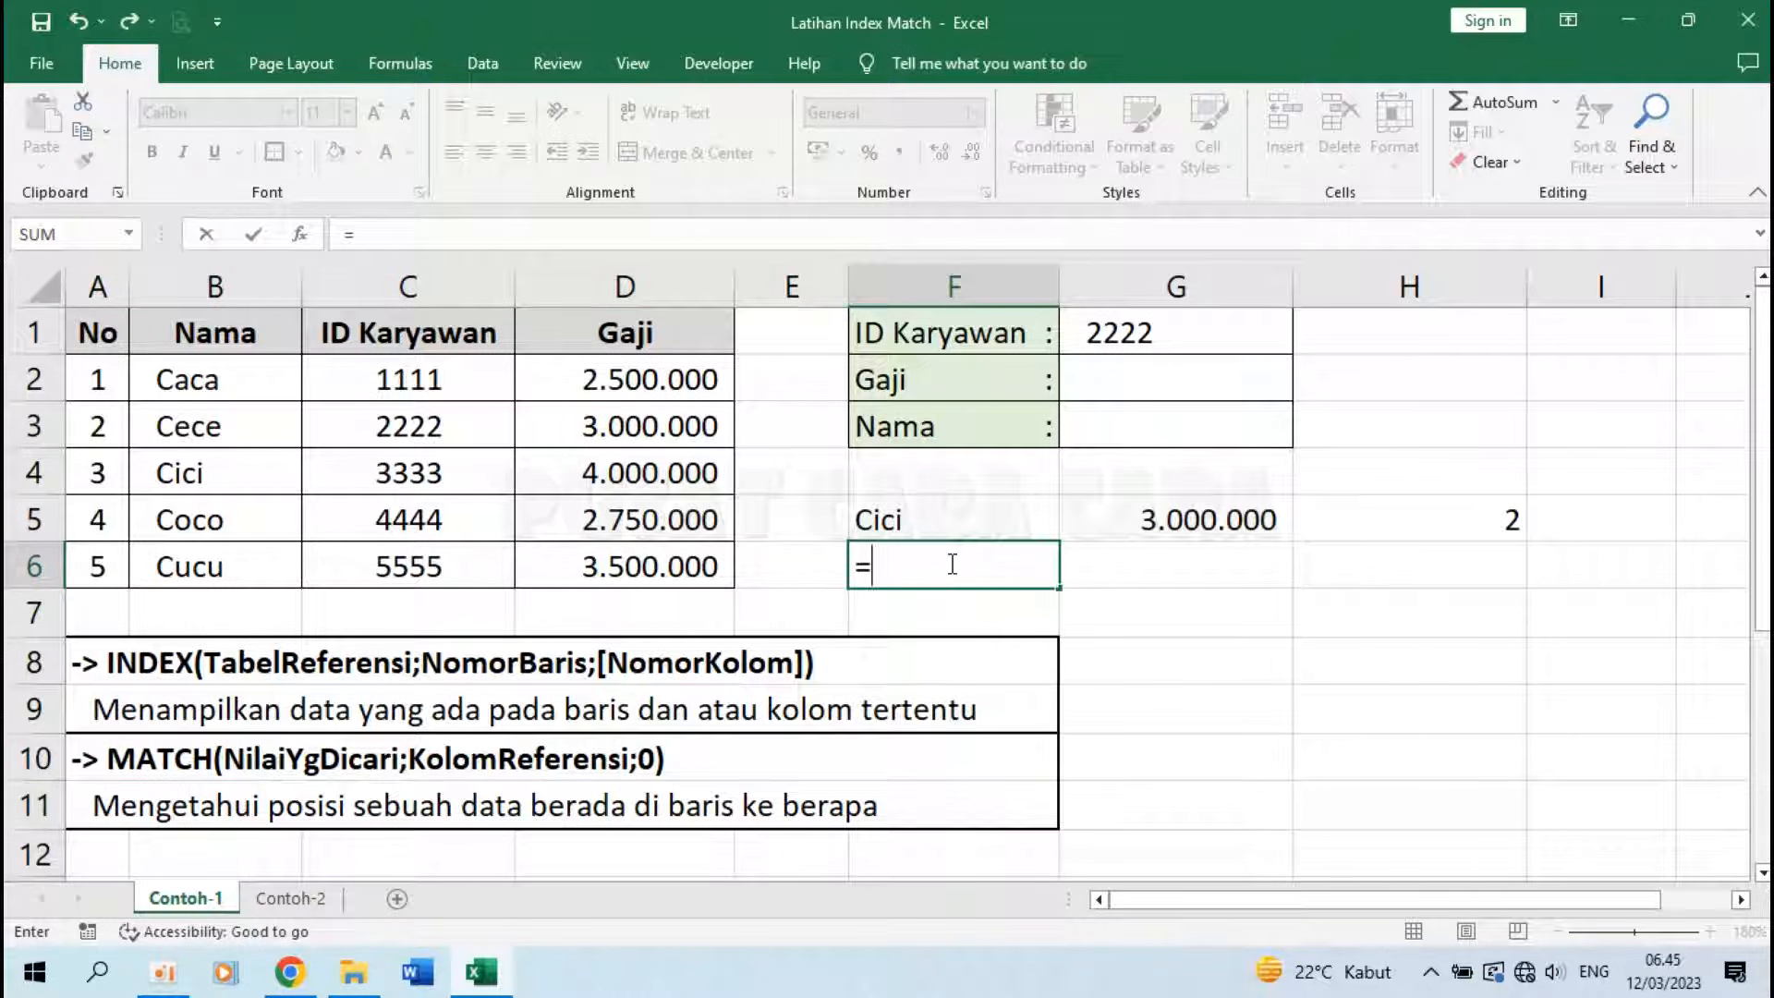
pyautogui.write('MATCH')
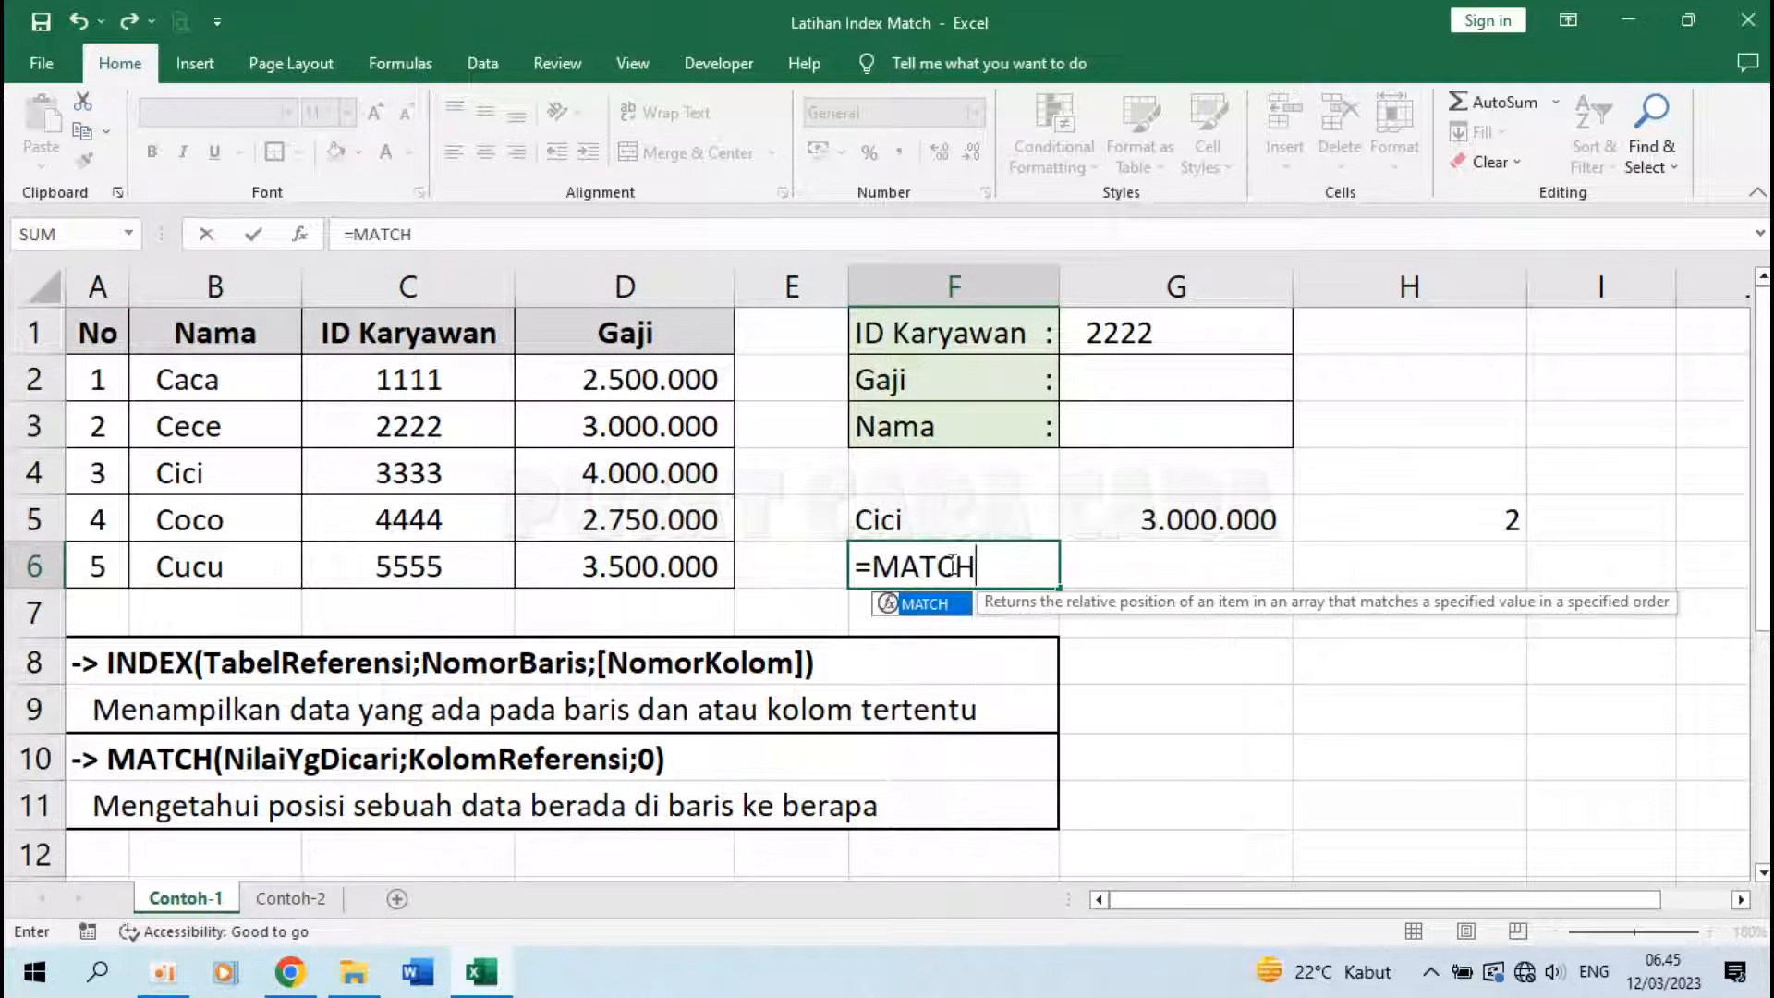
pyautogui.write('(')
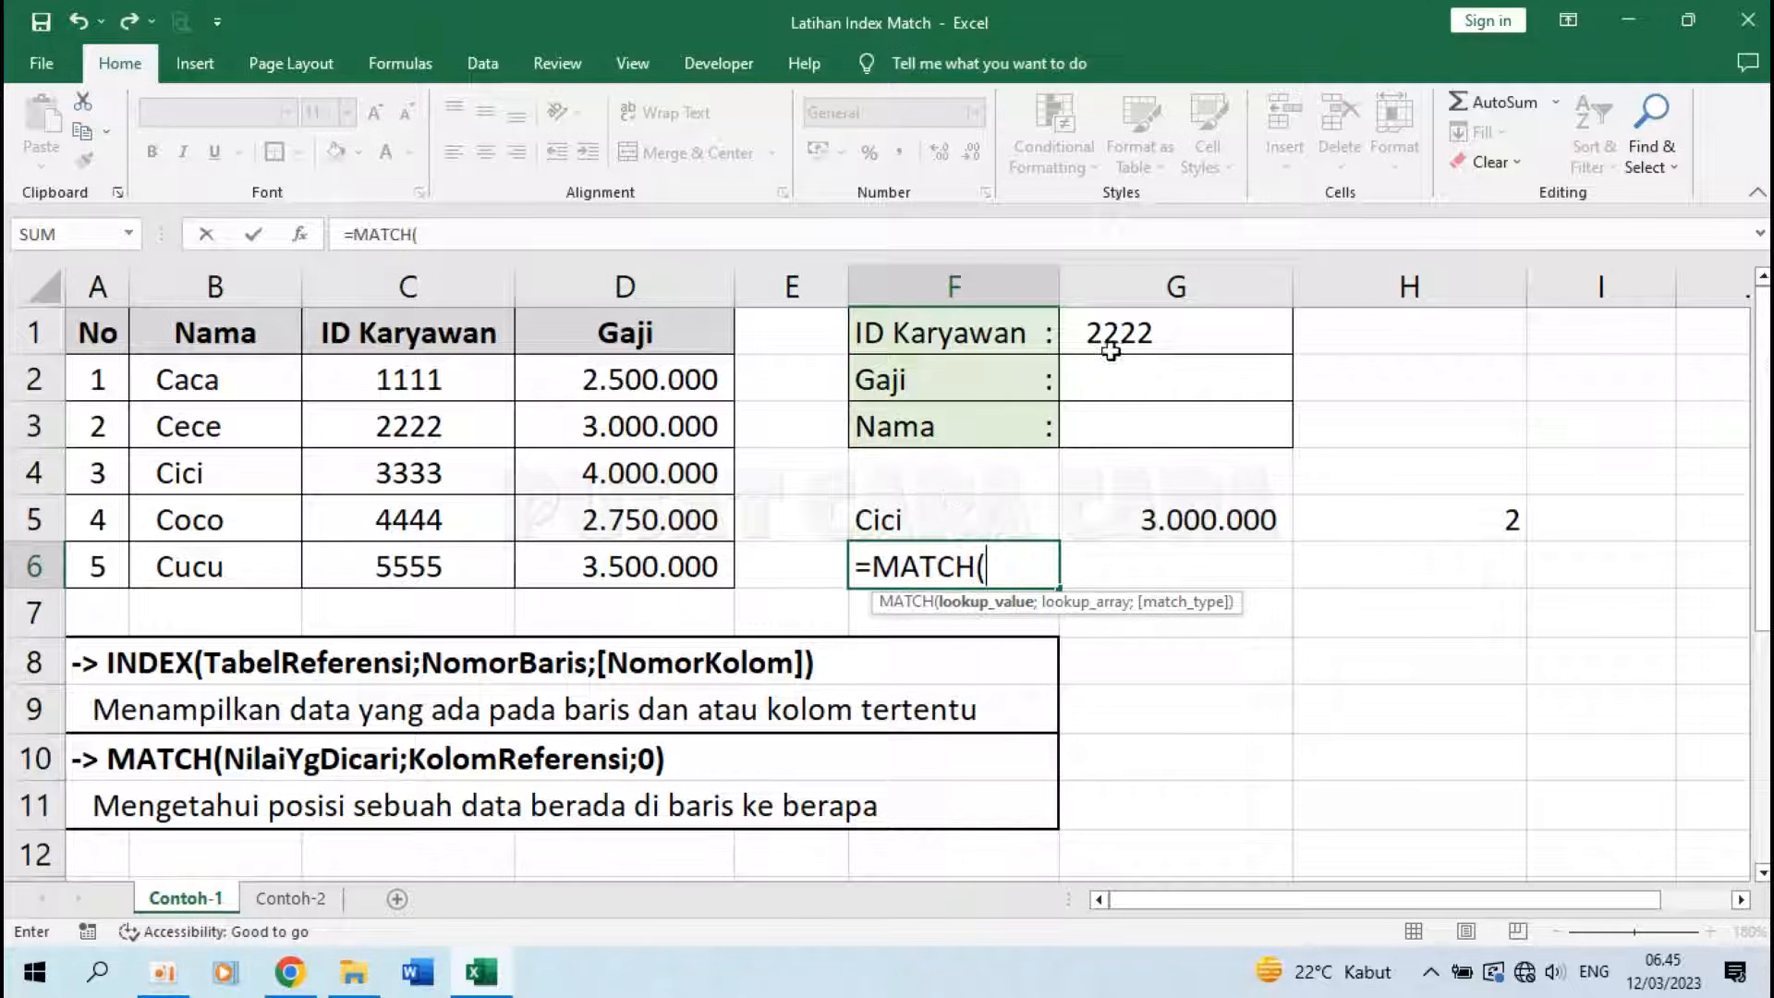
pyautogui.click(1147, 340)
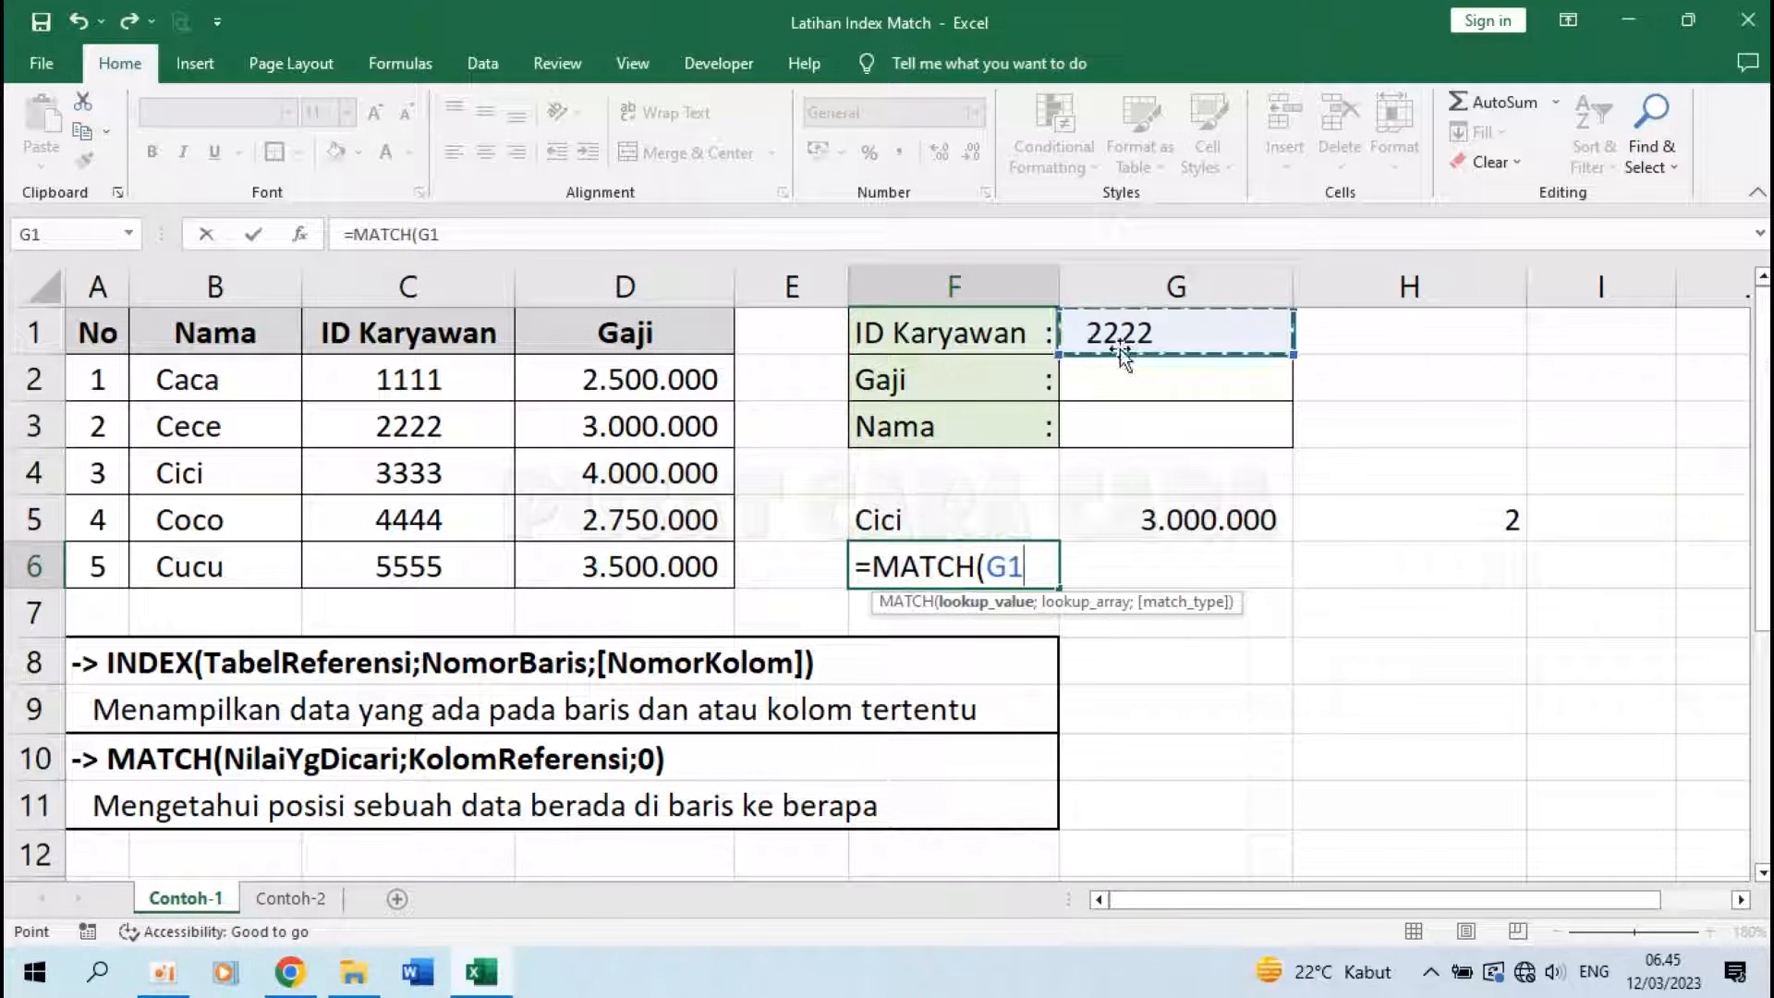
pyautogui.write(';')
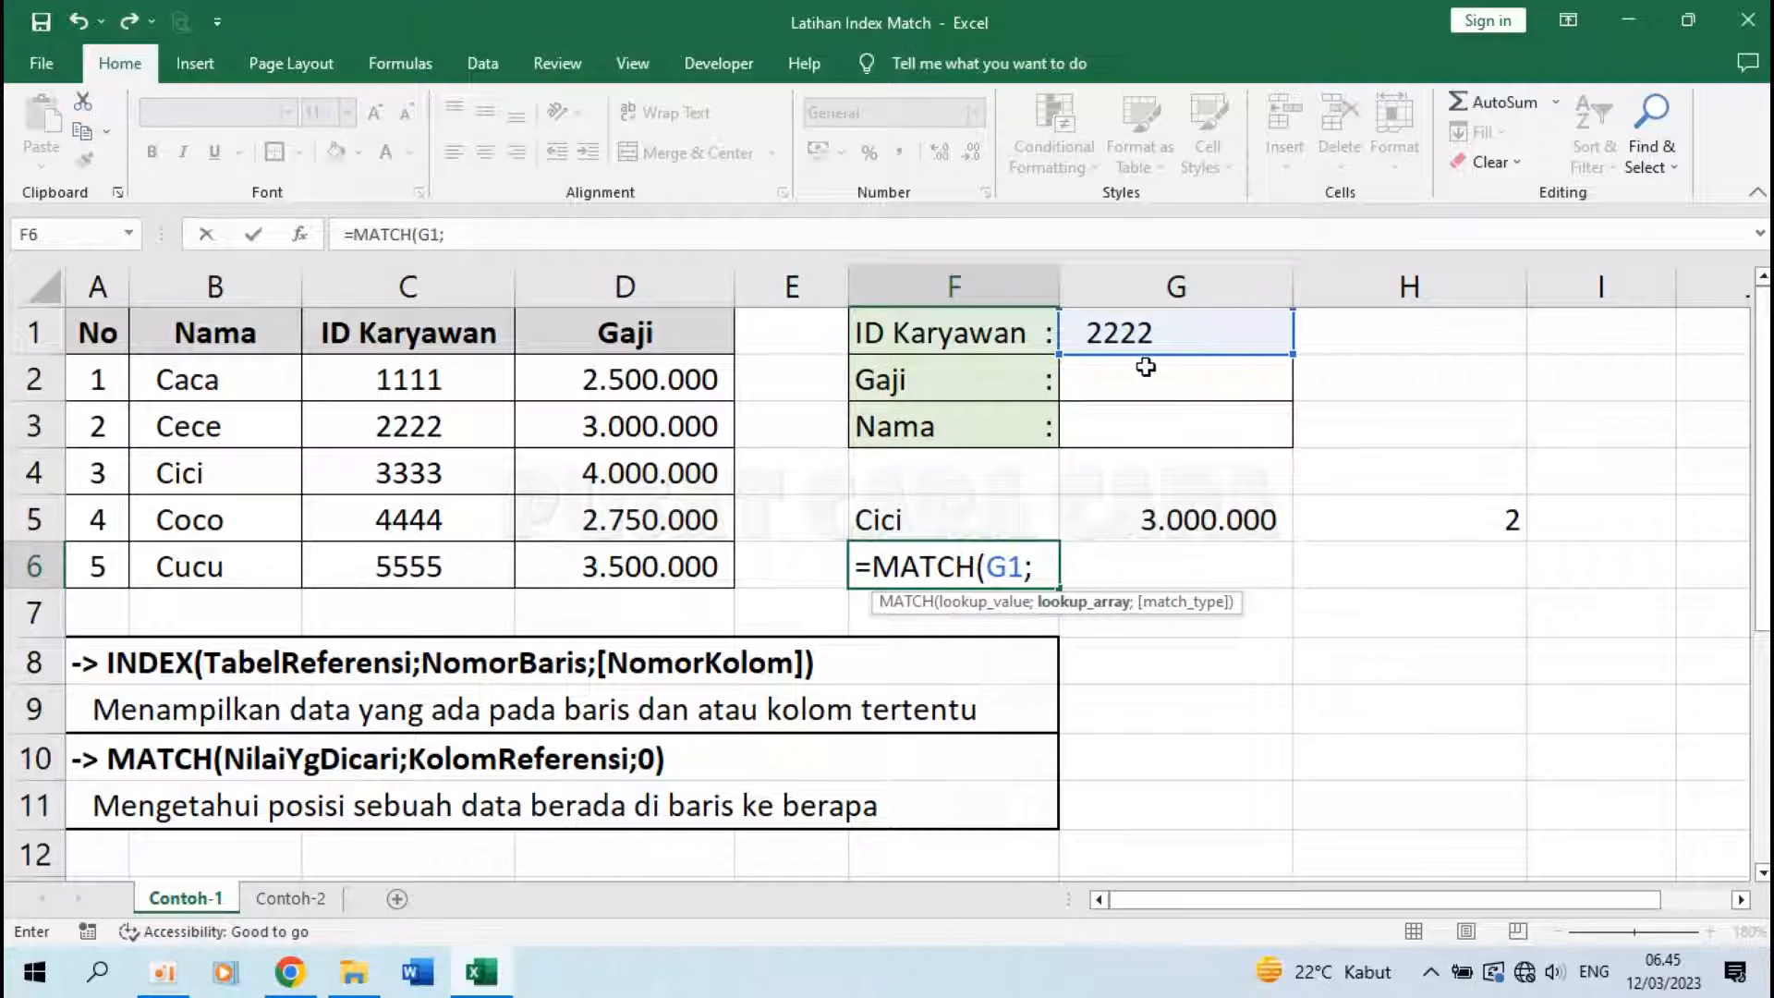
pyautogui.moveTo(402, 374); pyautogui.dragTo(427, 565)
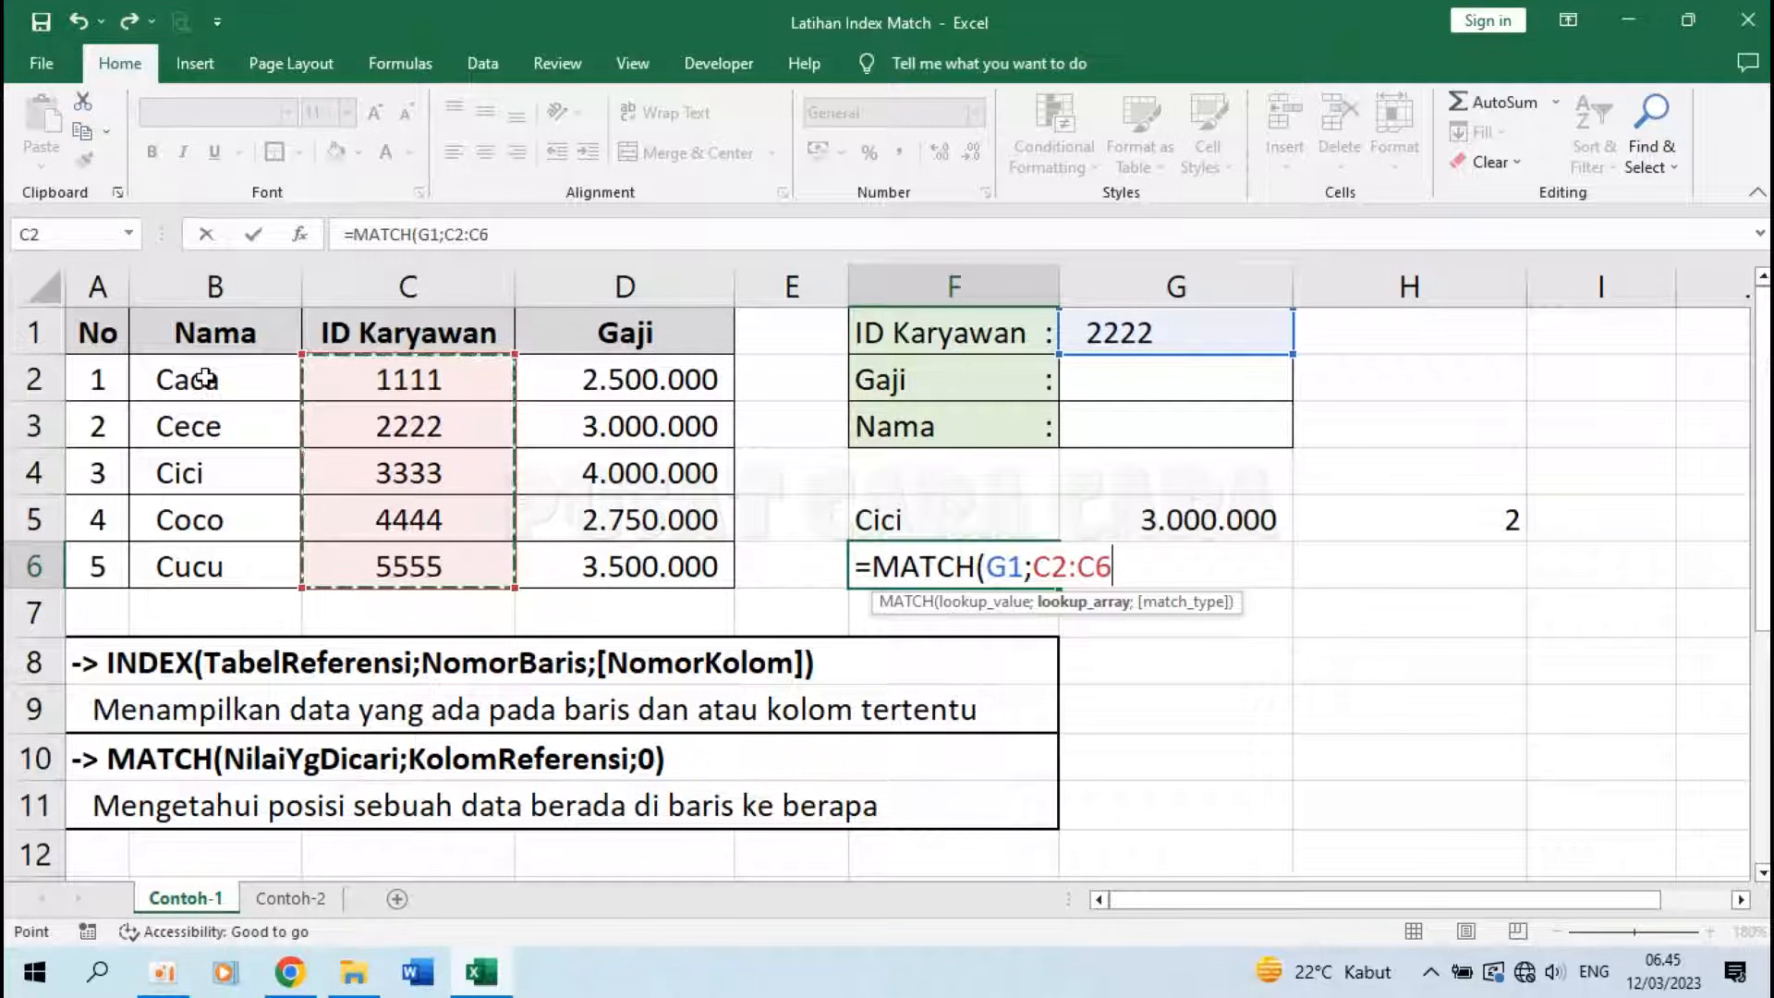
pyautogui.click(1123, 571)
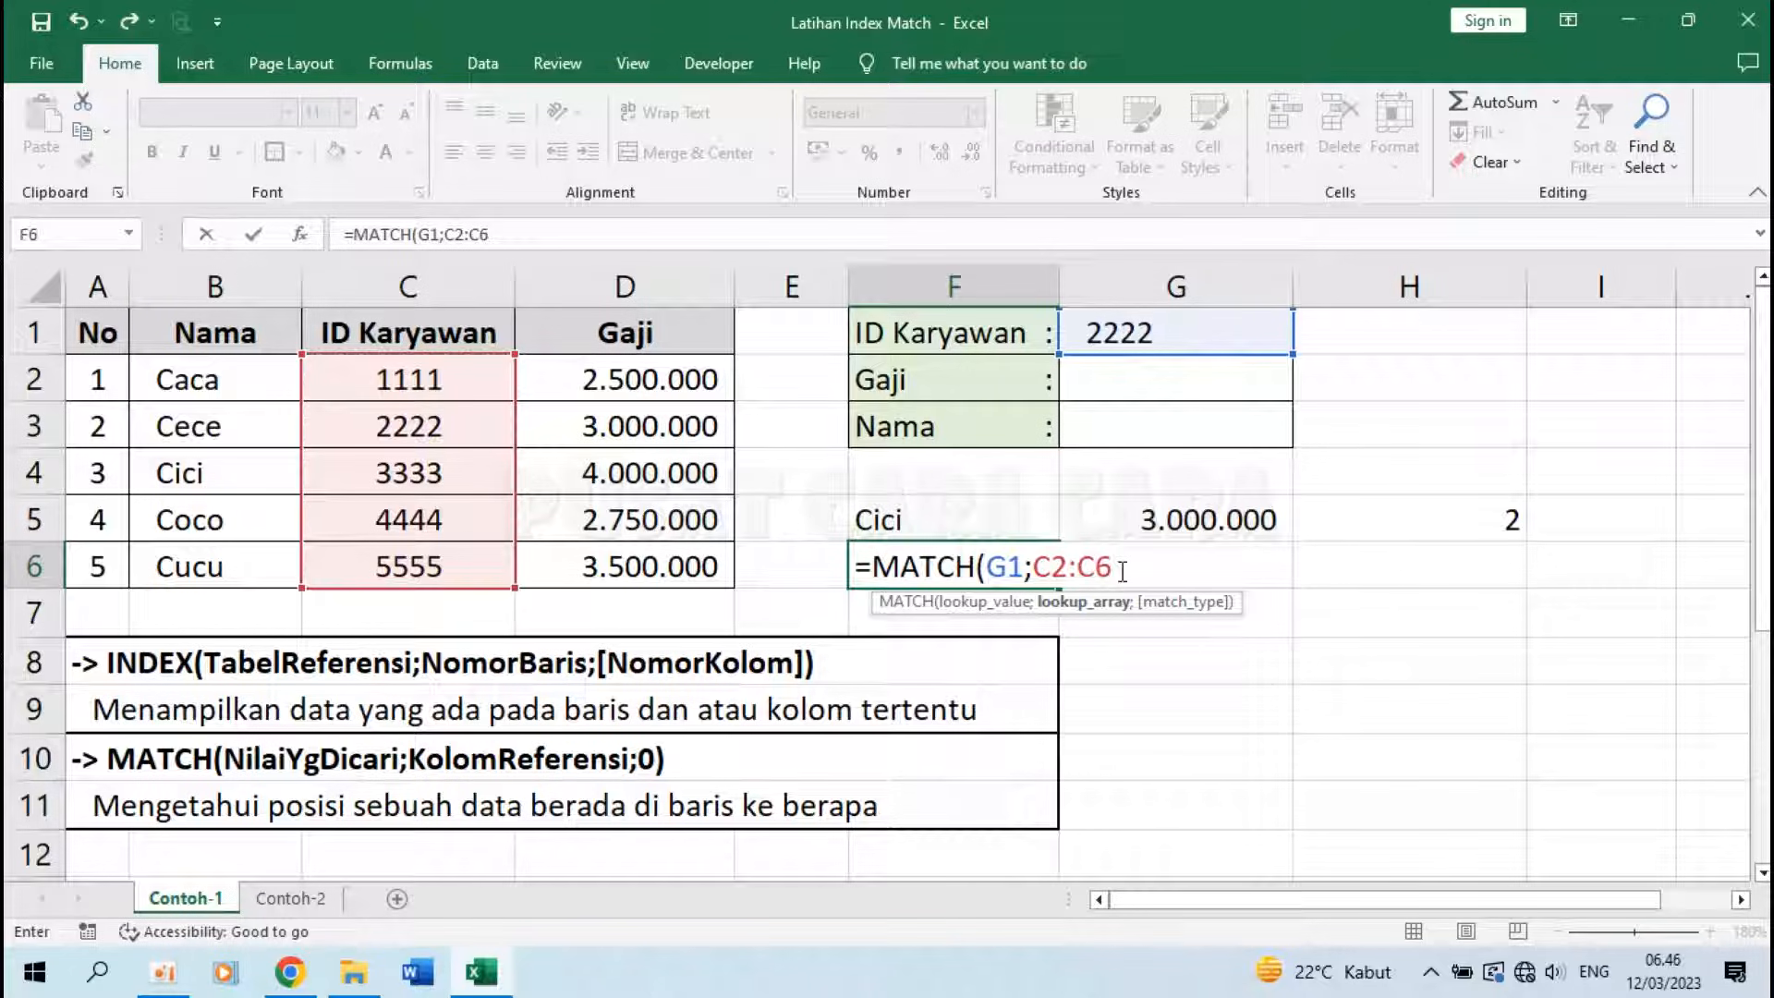
pyautogui.write(';0')
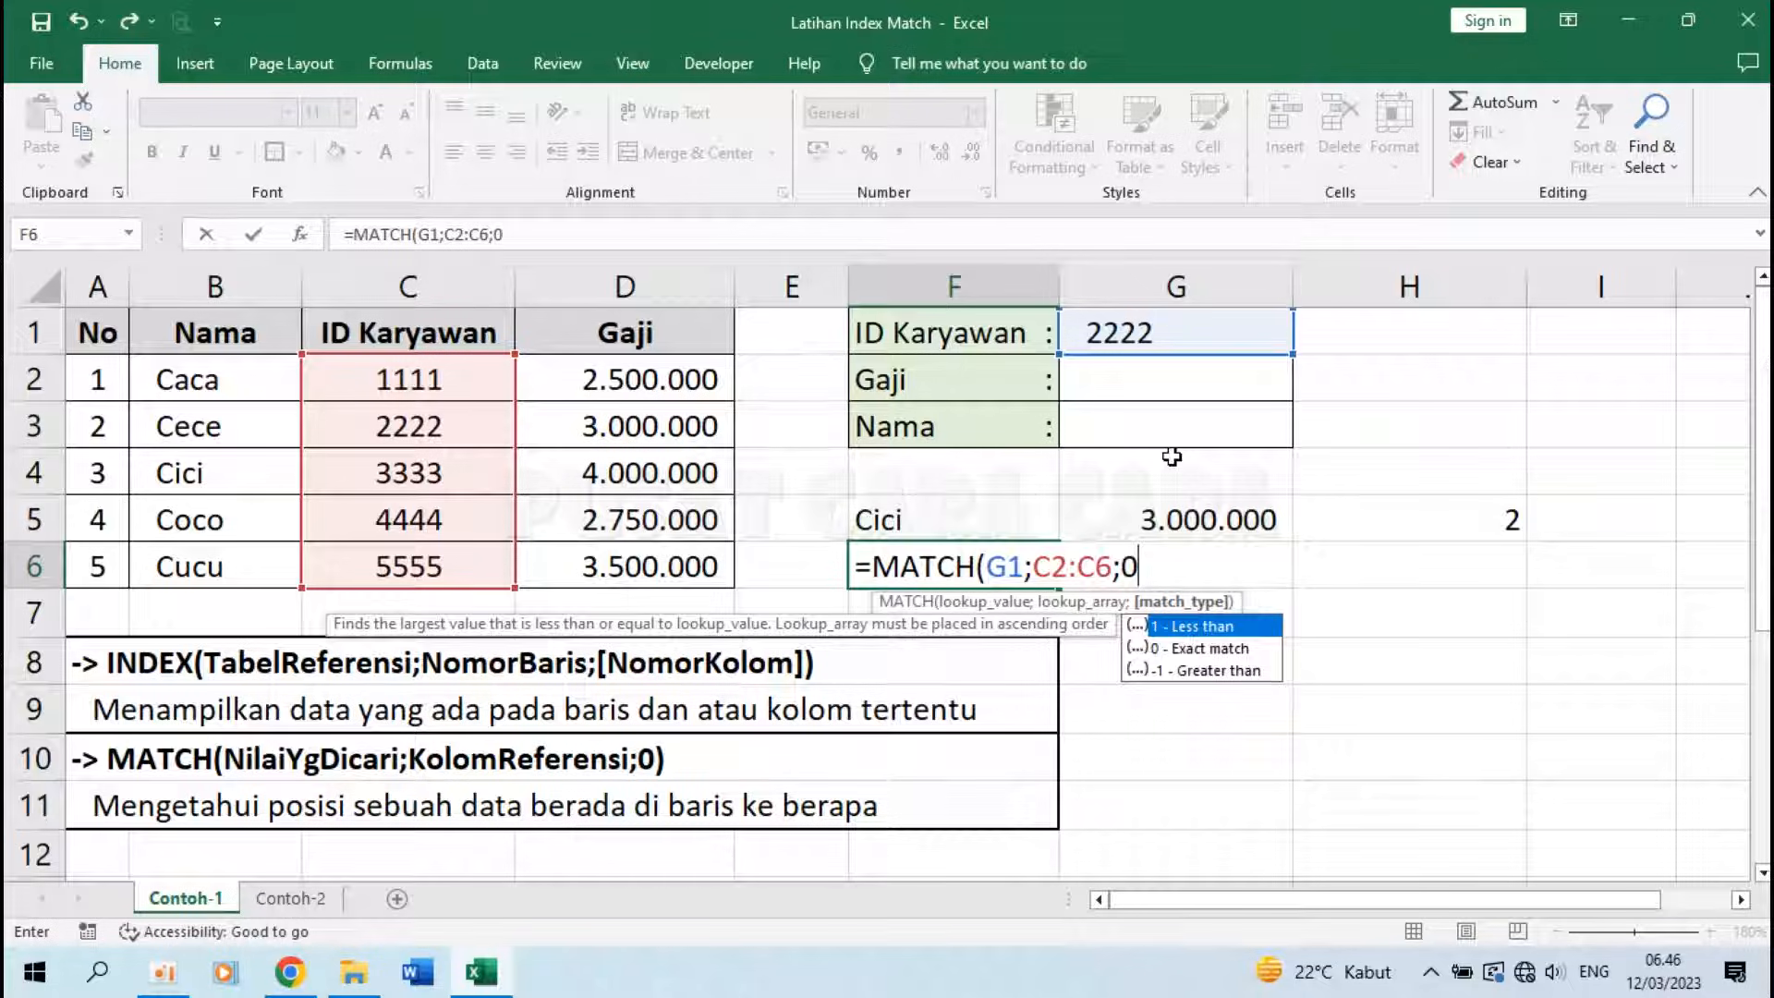
pyautogui.write(')')
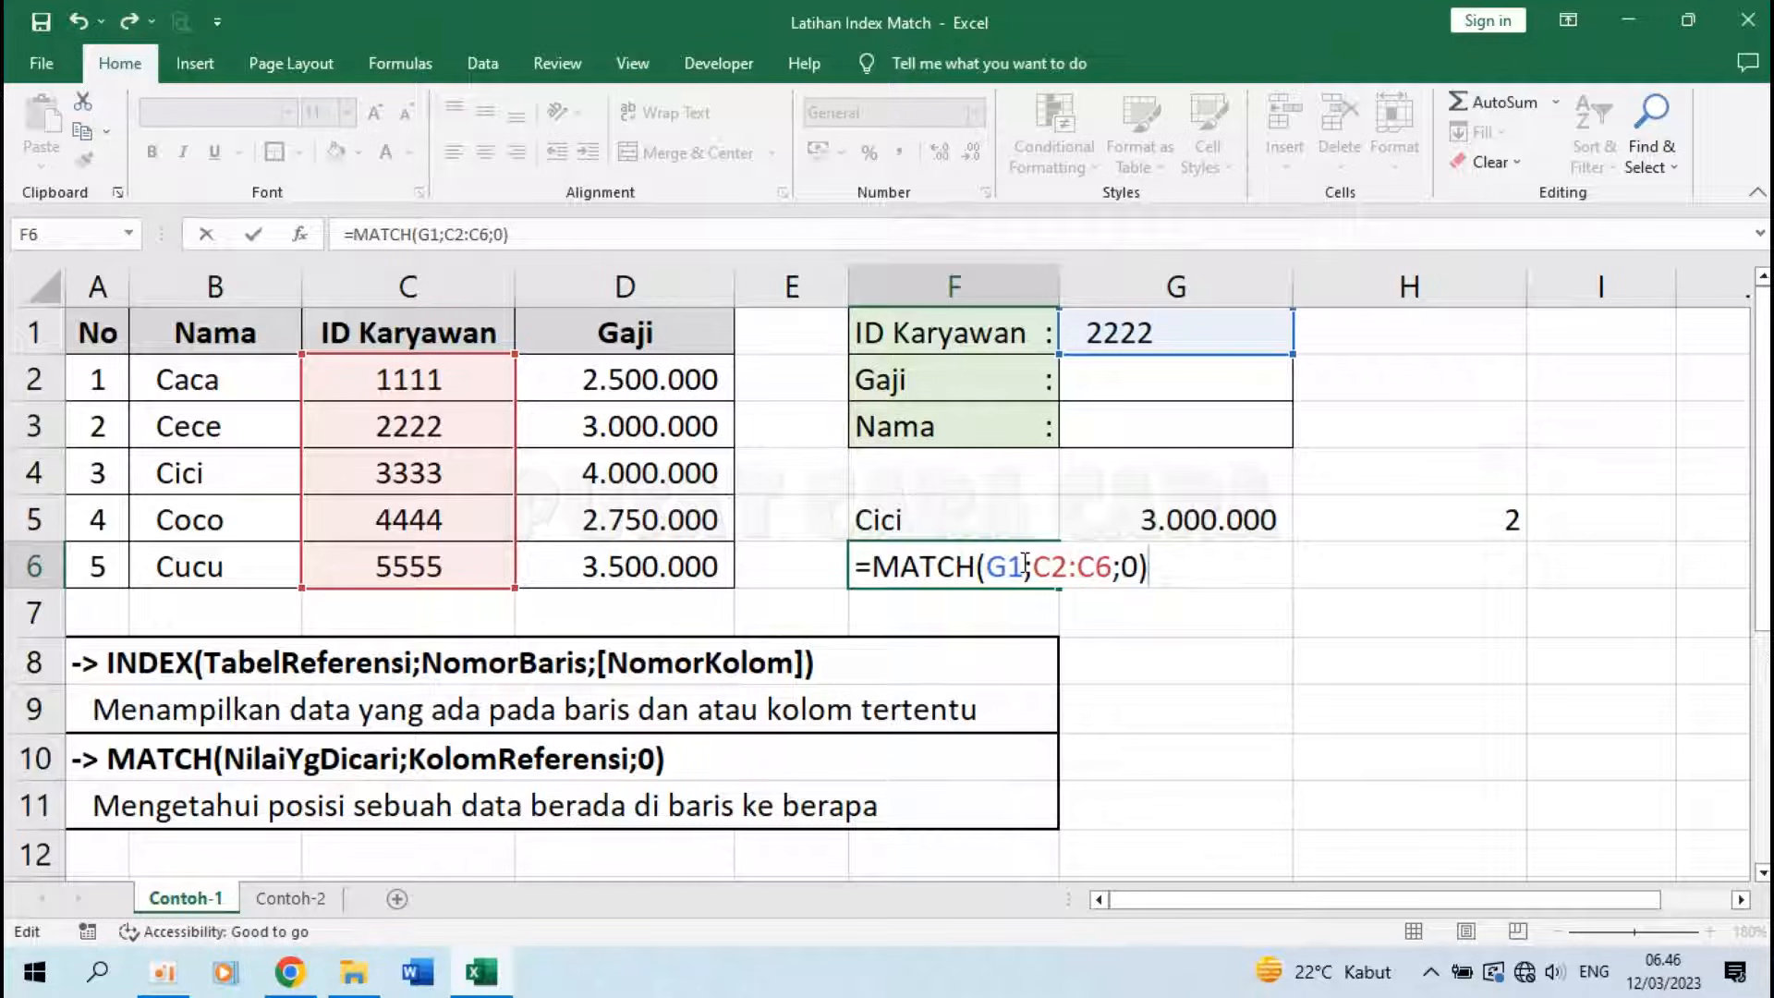
pyautogui.moveTo(1026, 563); pyautogui.dragTo(992, 565)
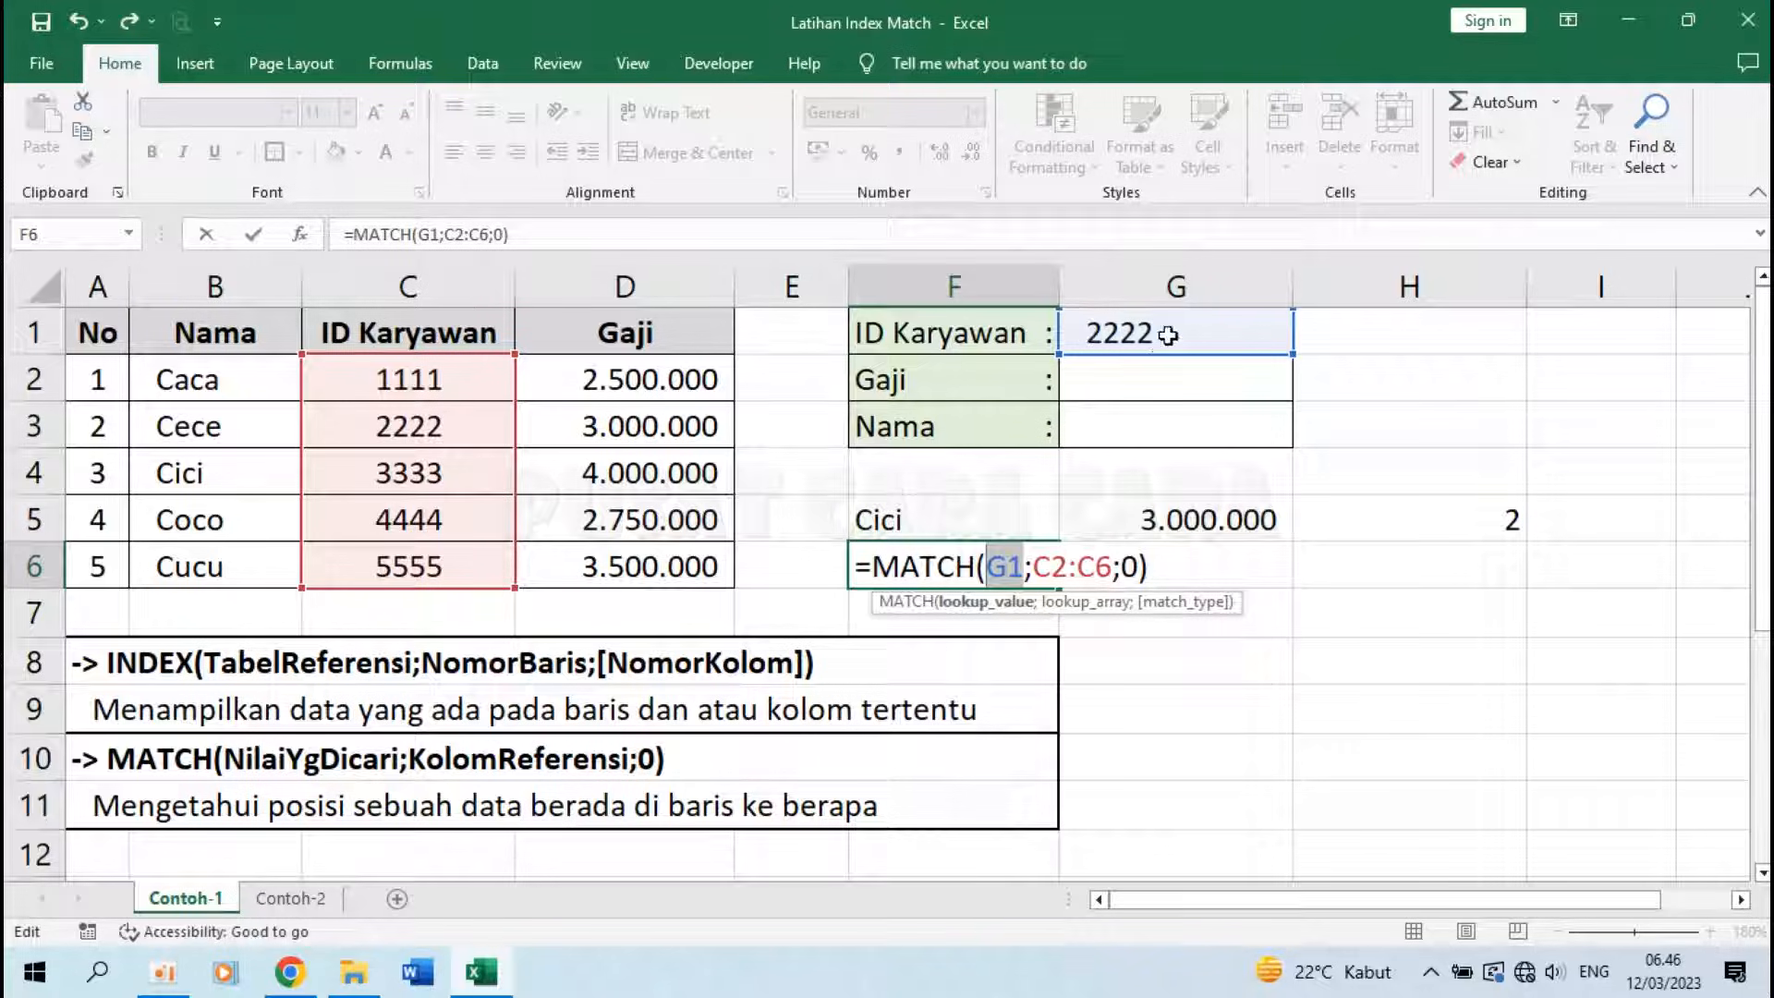
pyautogui.moveTo(1033, 566); pyautogui.dragTo(1117, 568)
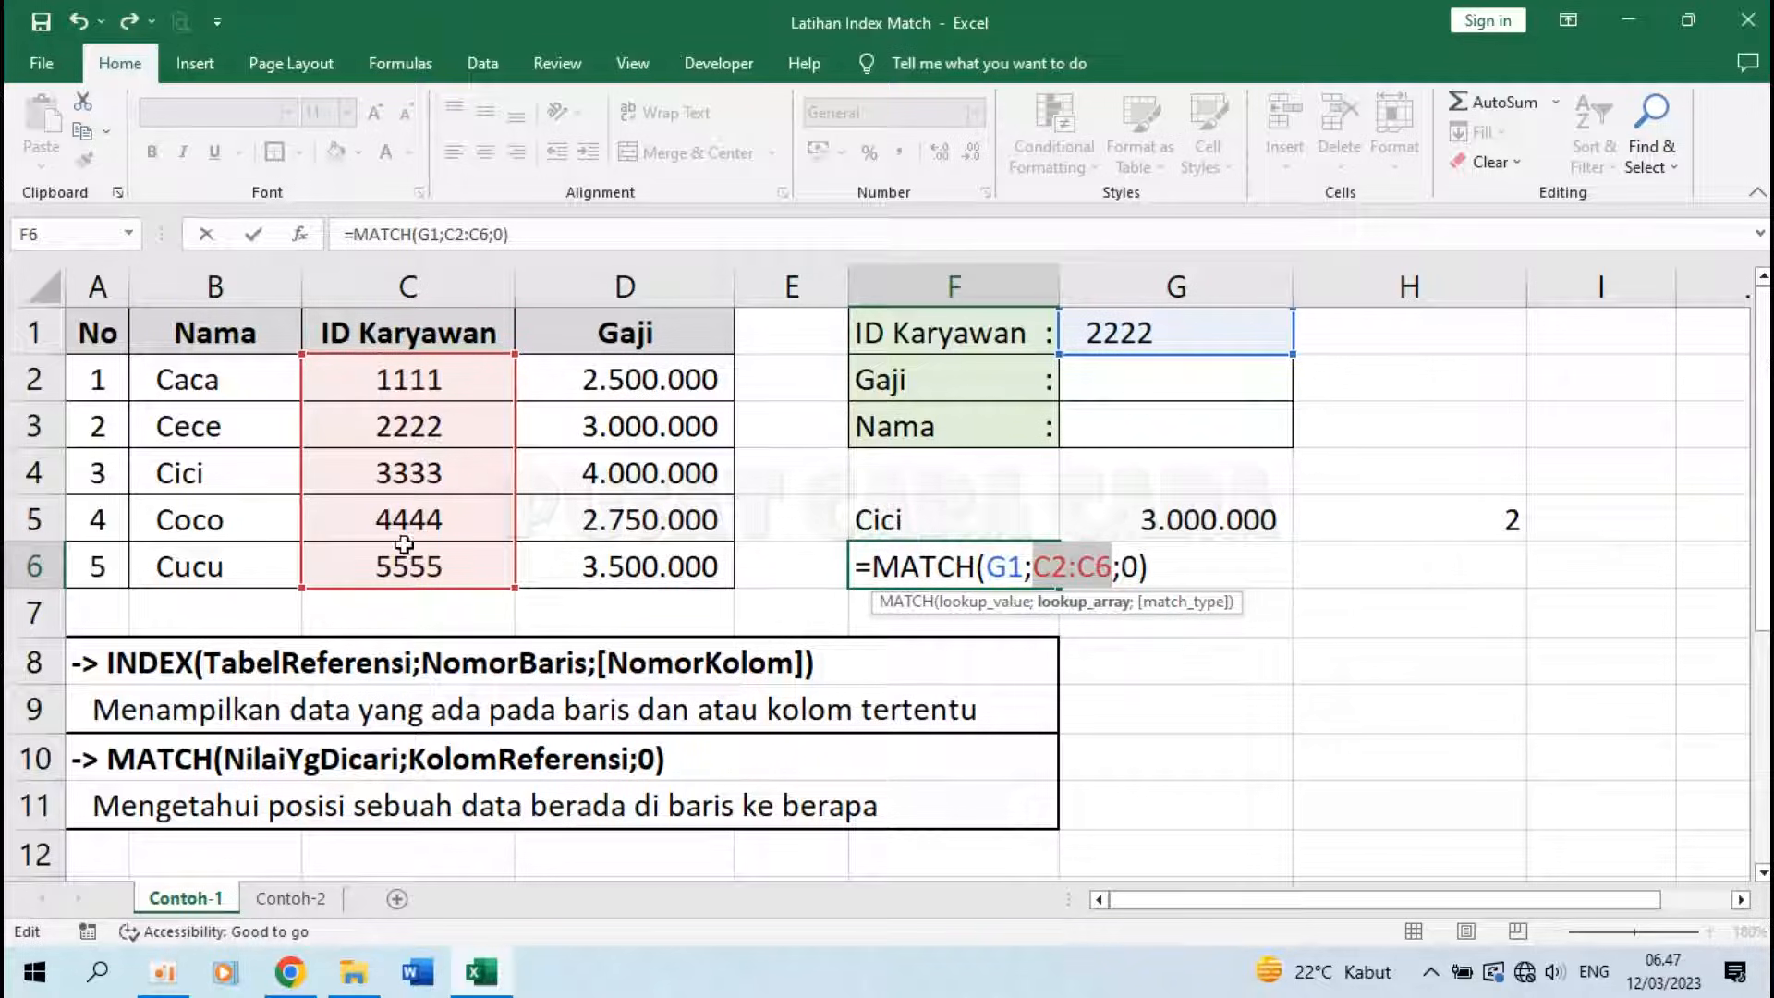
pyautogui.click(1143, 567)
pyautogui.click(1167, 563)
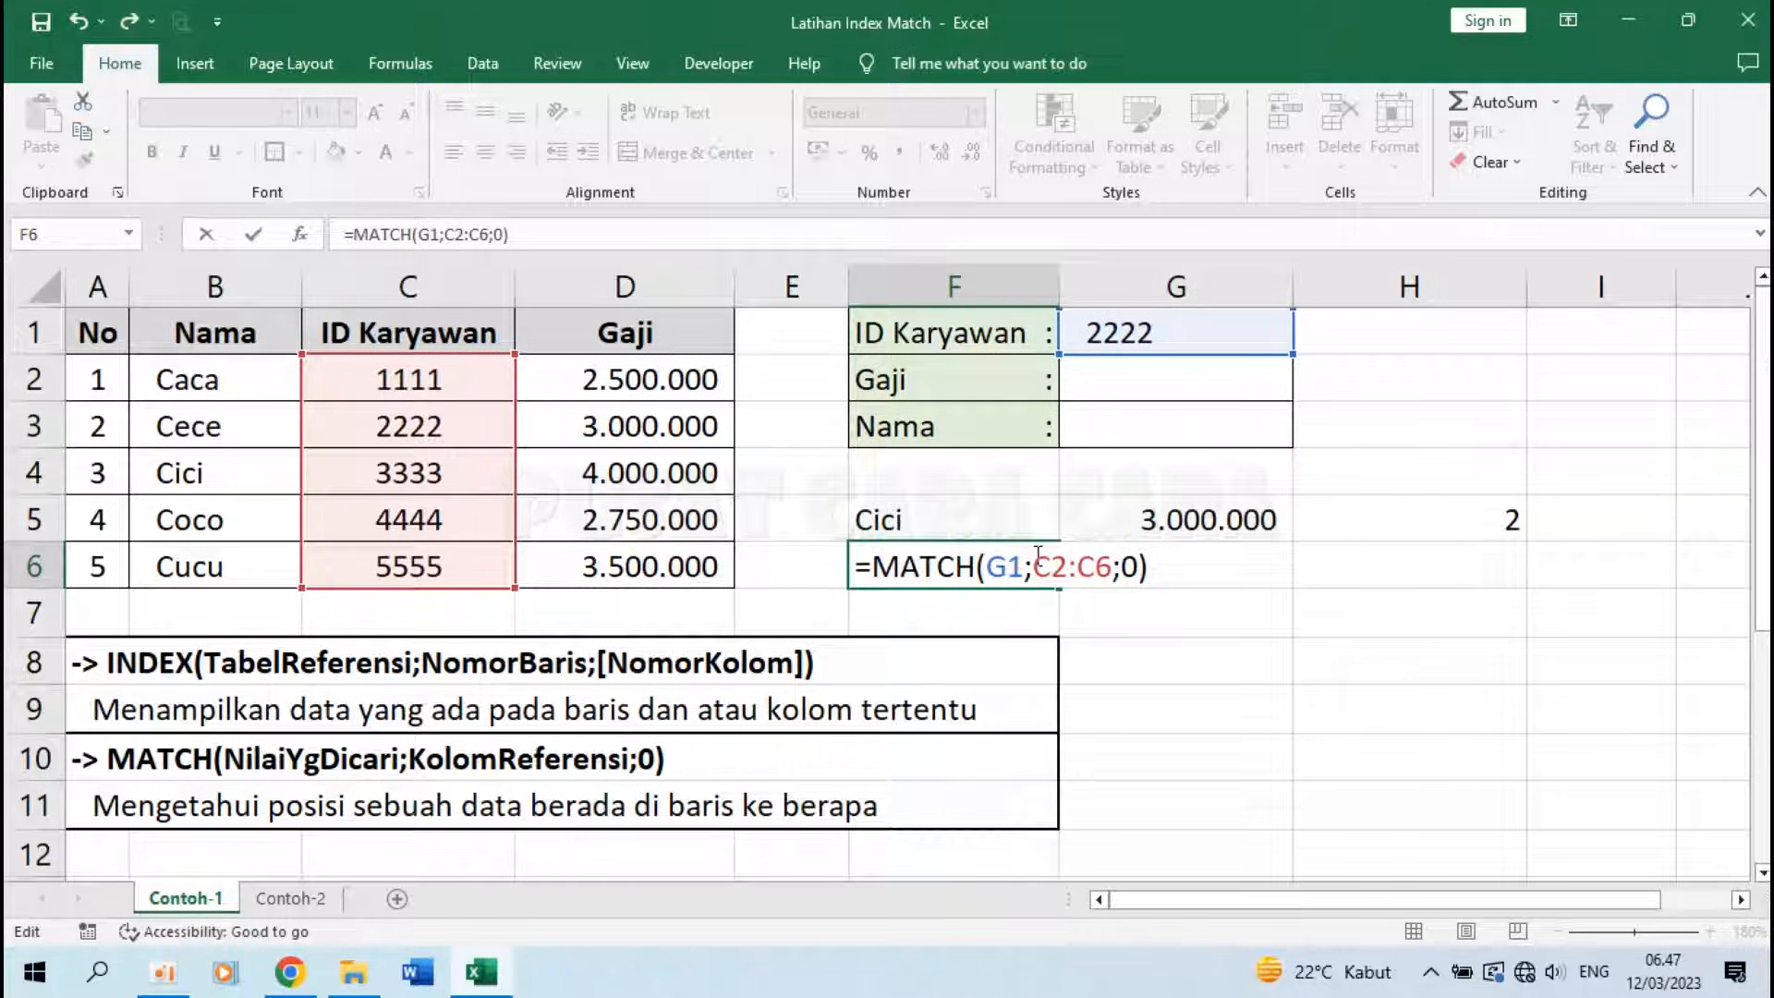
pyautogui.press('Return')
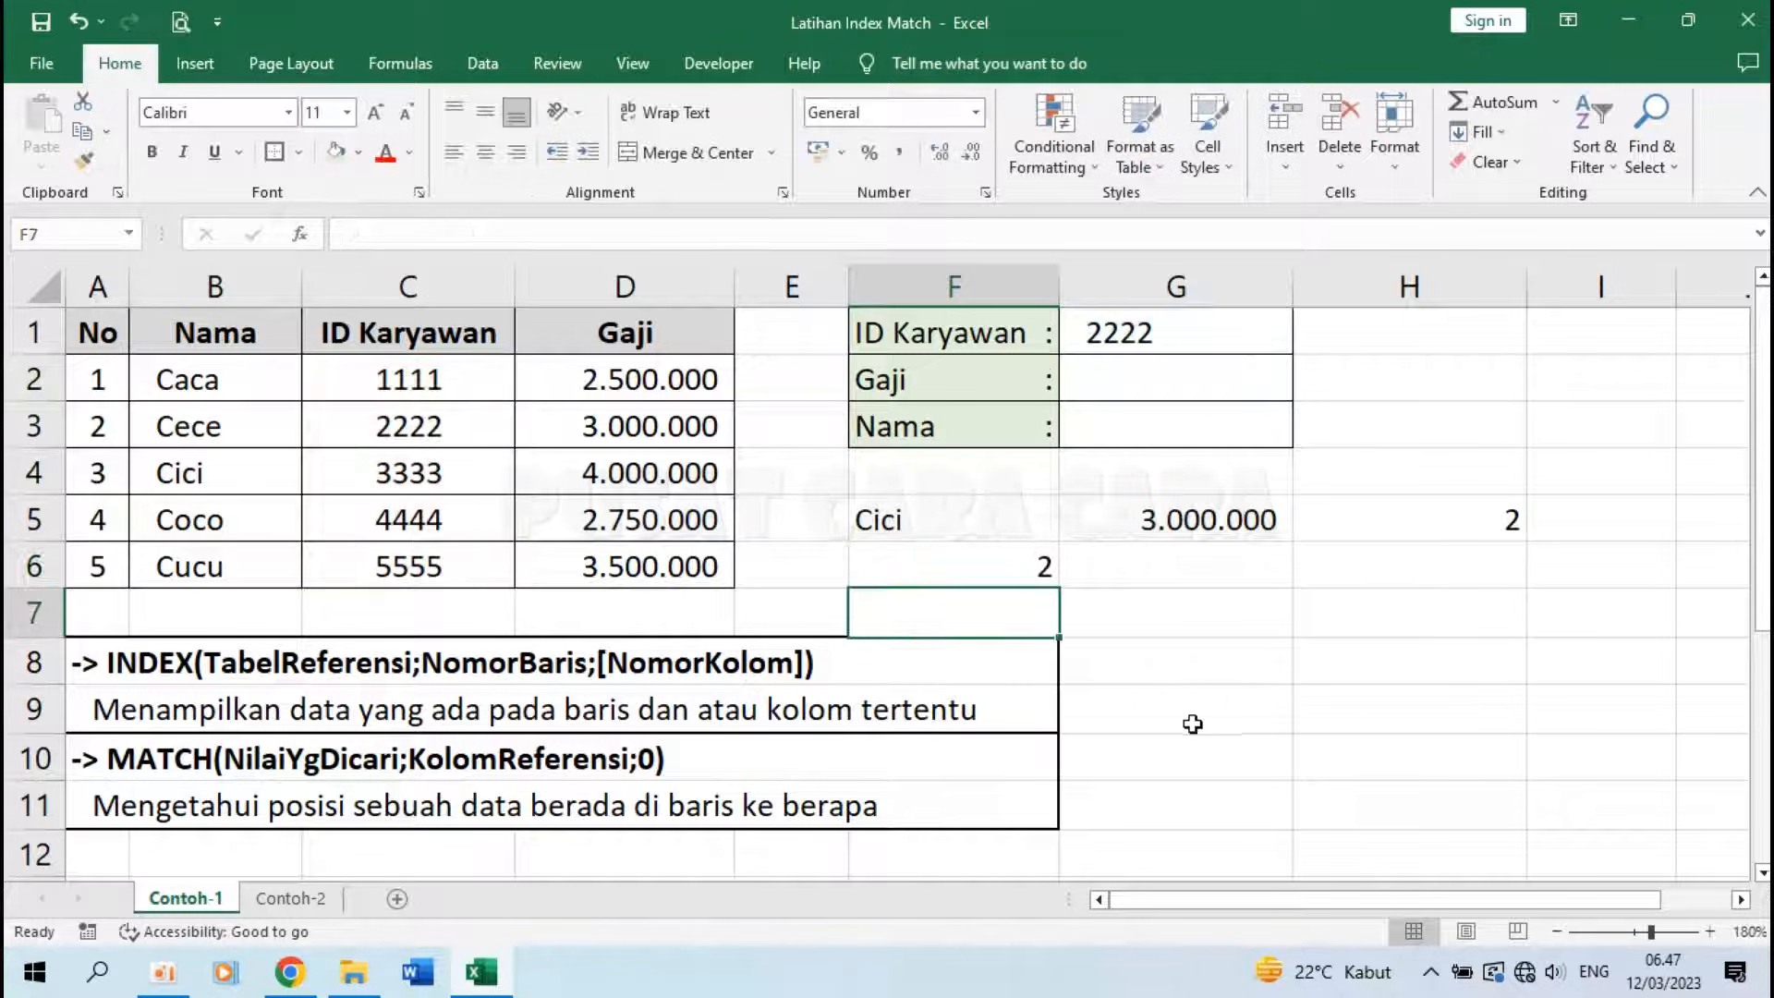
# Step: Choose the fourth employee ID from the list in G1 and compare the F6 MATCH result with the ID Karyawan column
pyautogui.click(1176, 338)
pyautogui.click(1304, 340)
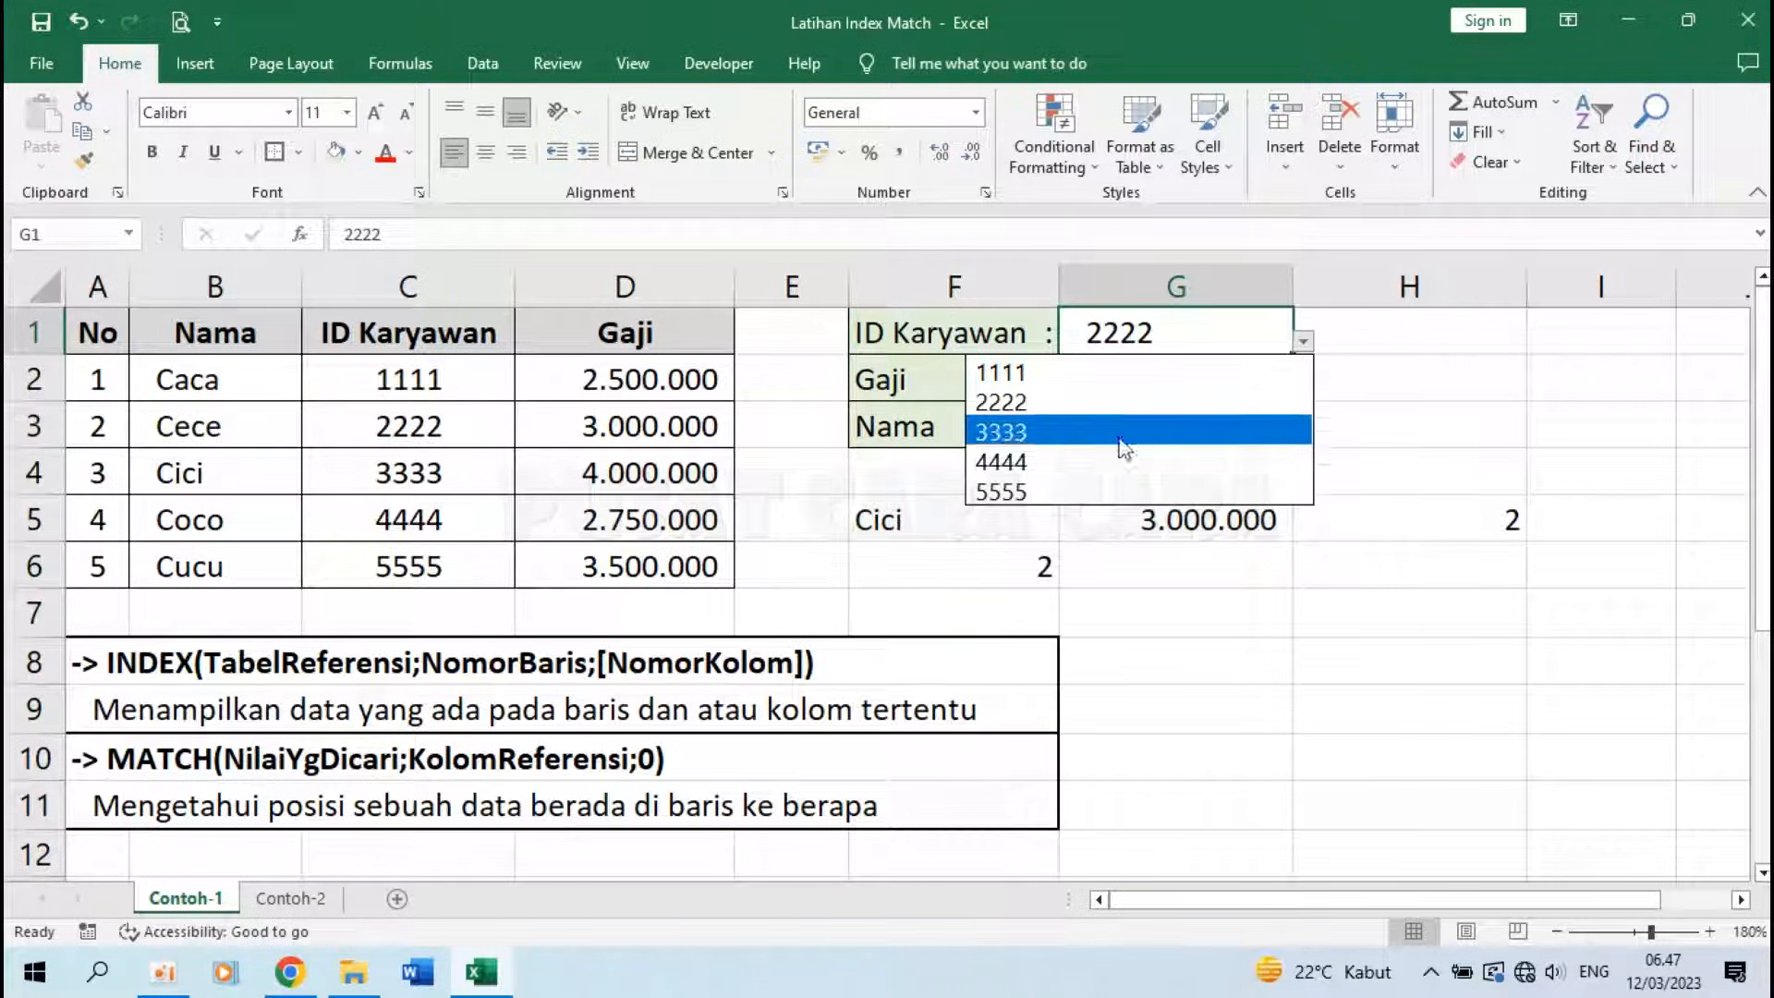
pyautogui.click(1075, 458)
pyautogui.click(1026, 567)
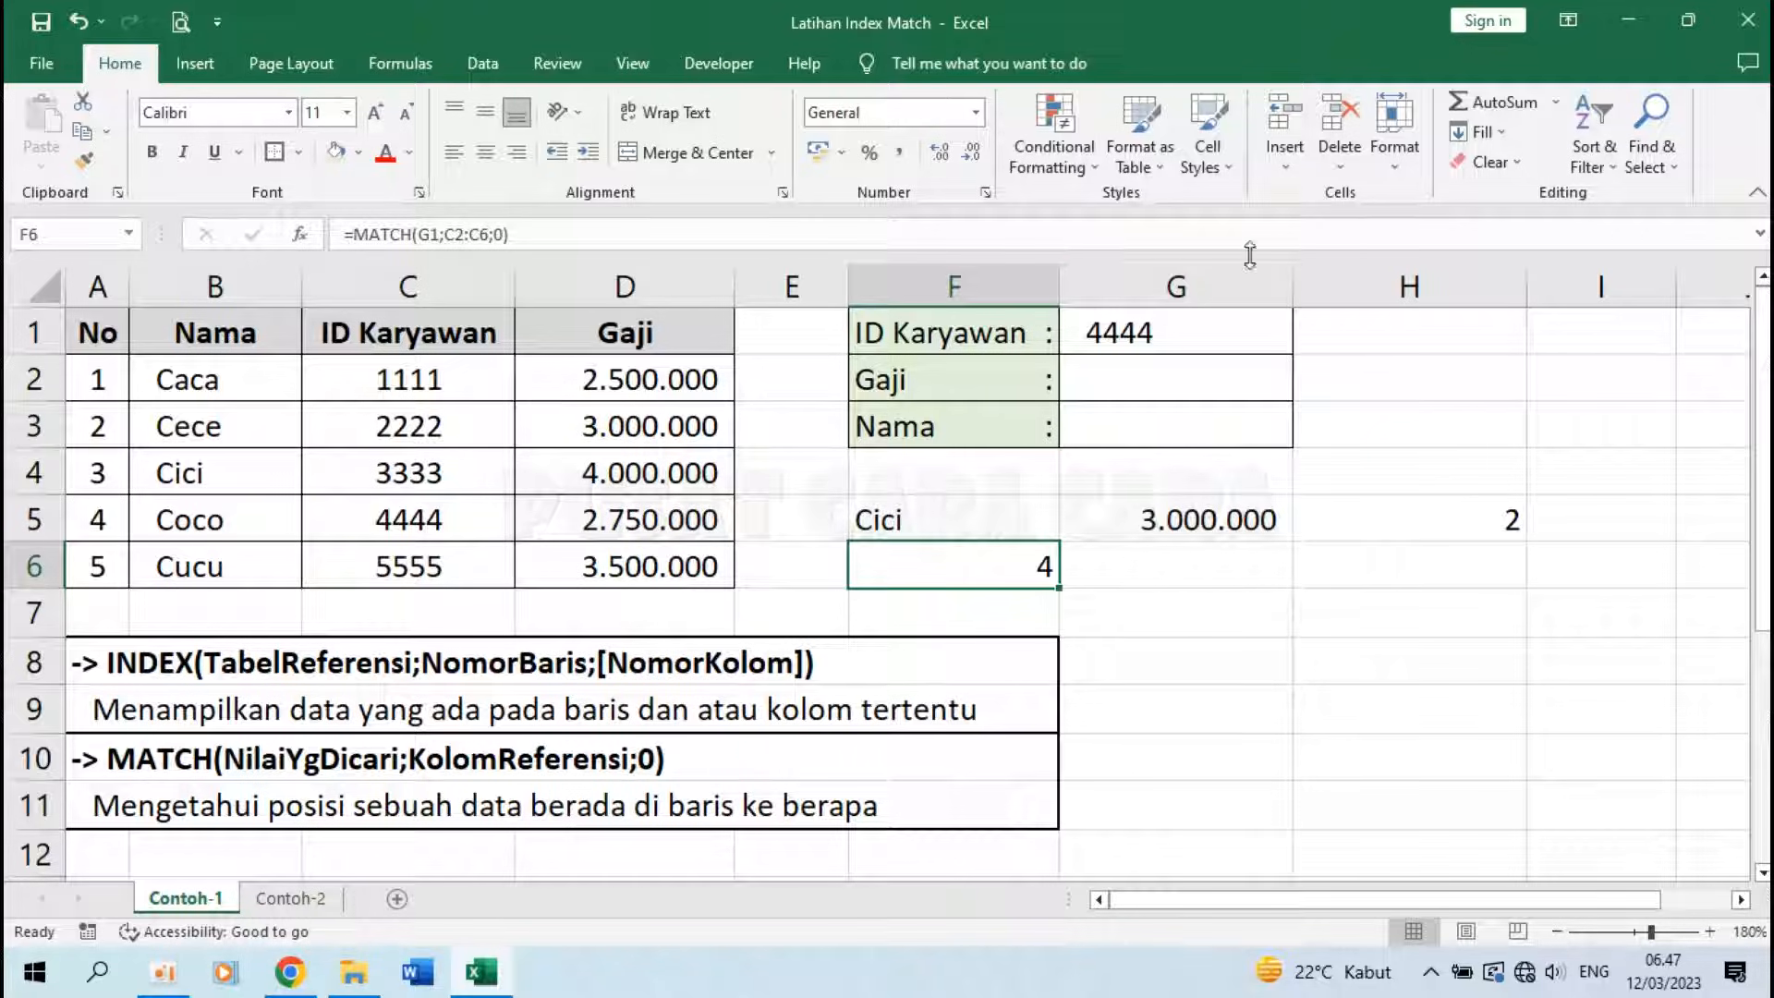
pyautogui.click(406, 528)
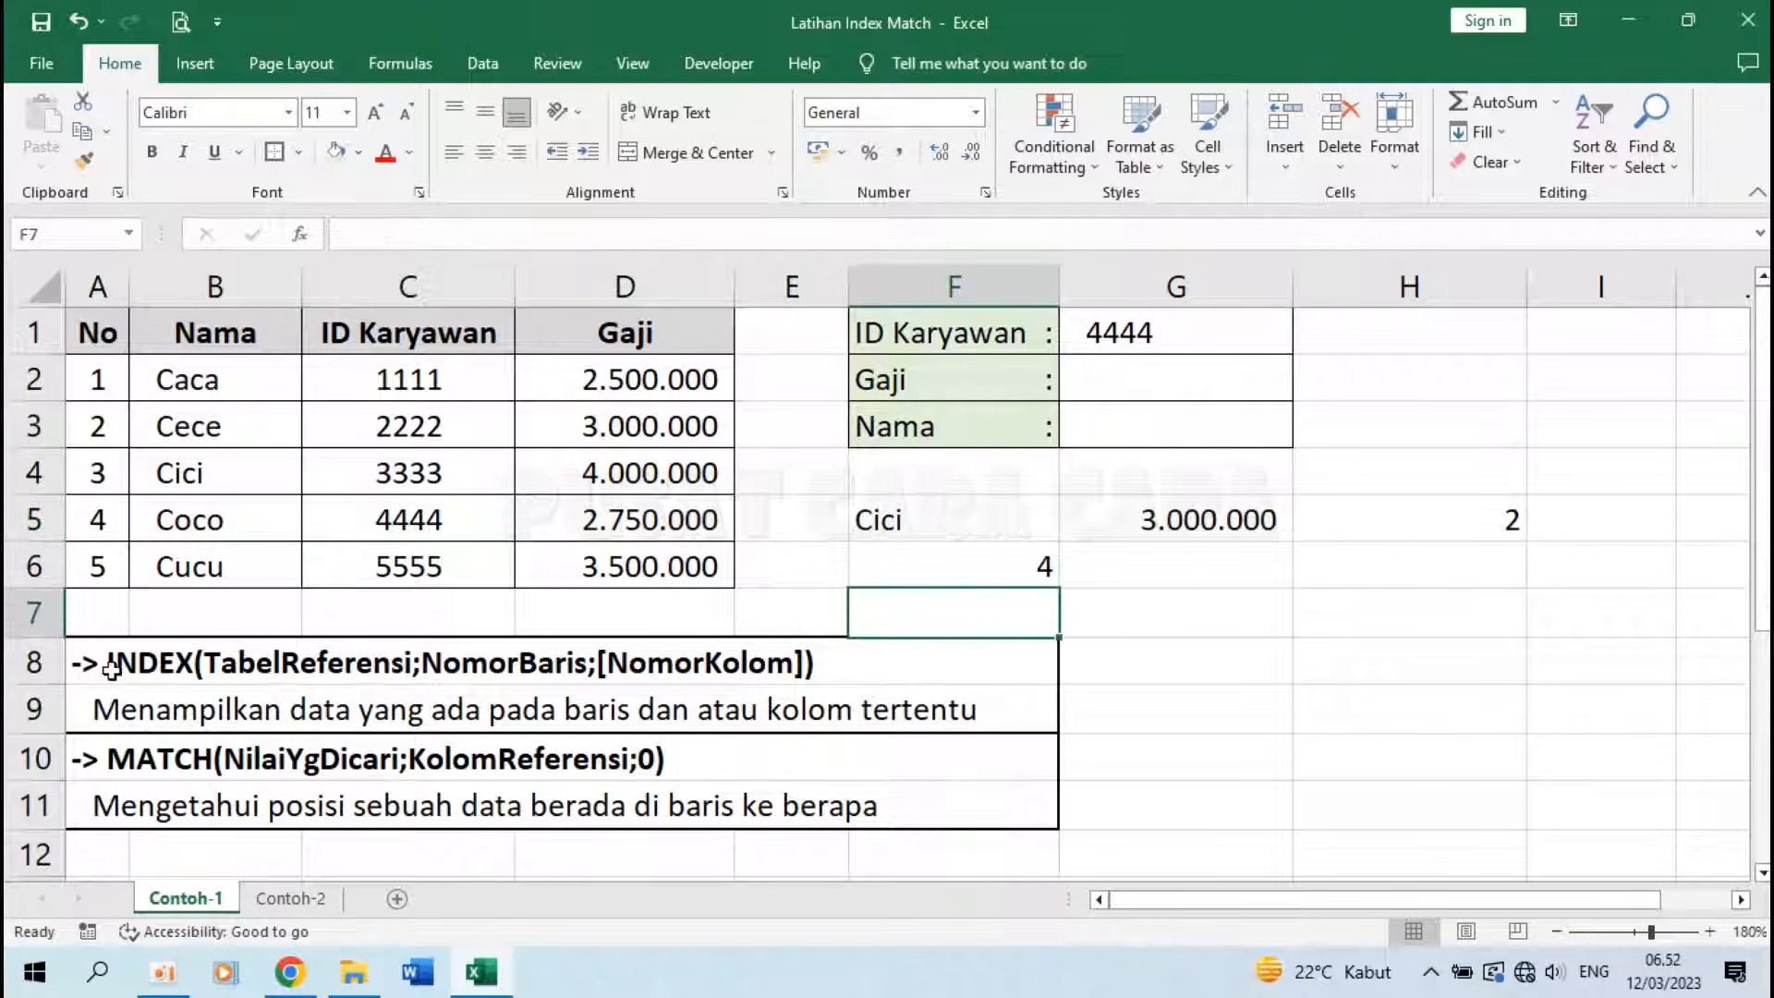
# Step: Review the INDEX and MATCH syntax notes in rows 8 and 10, focusing on the NomorBaris argument of INDEX
pyautogui.click(107, 664)
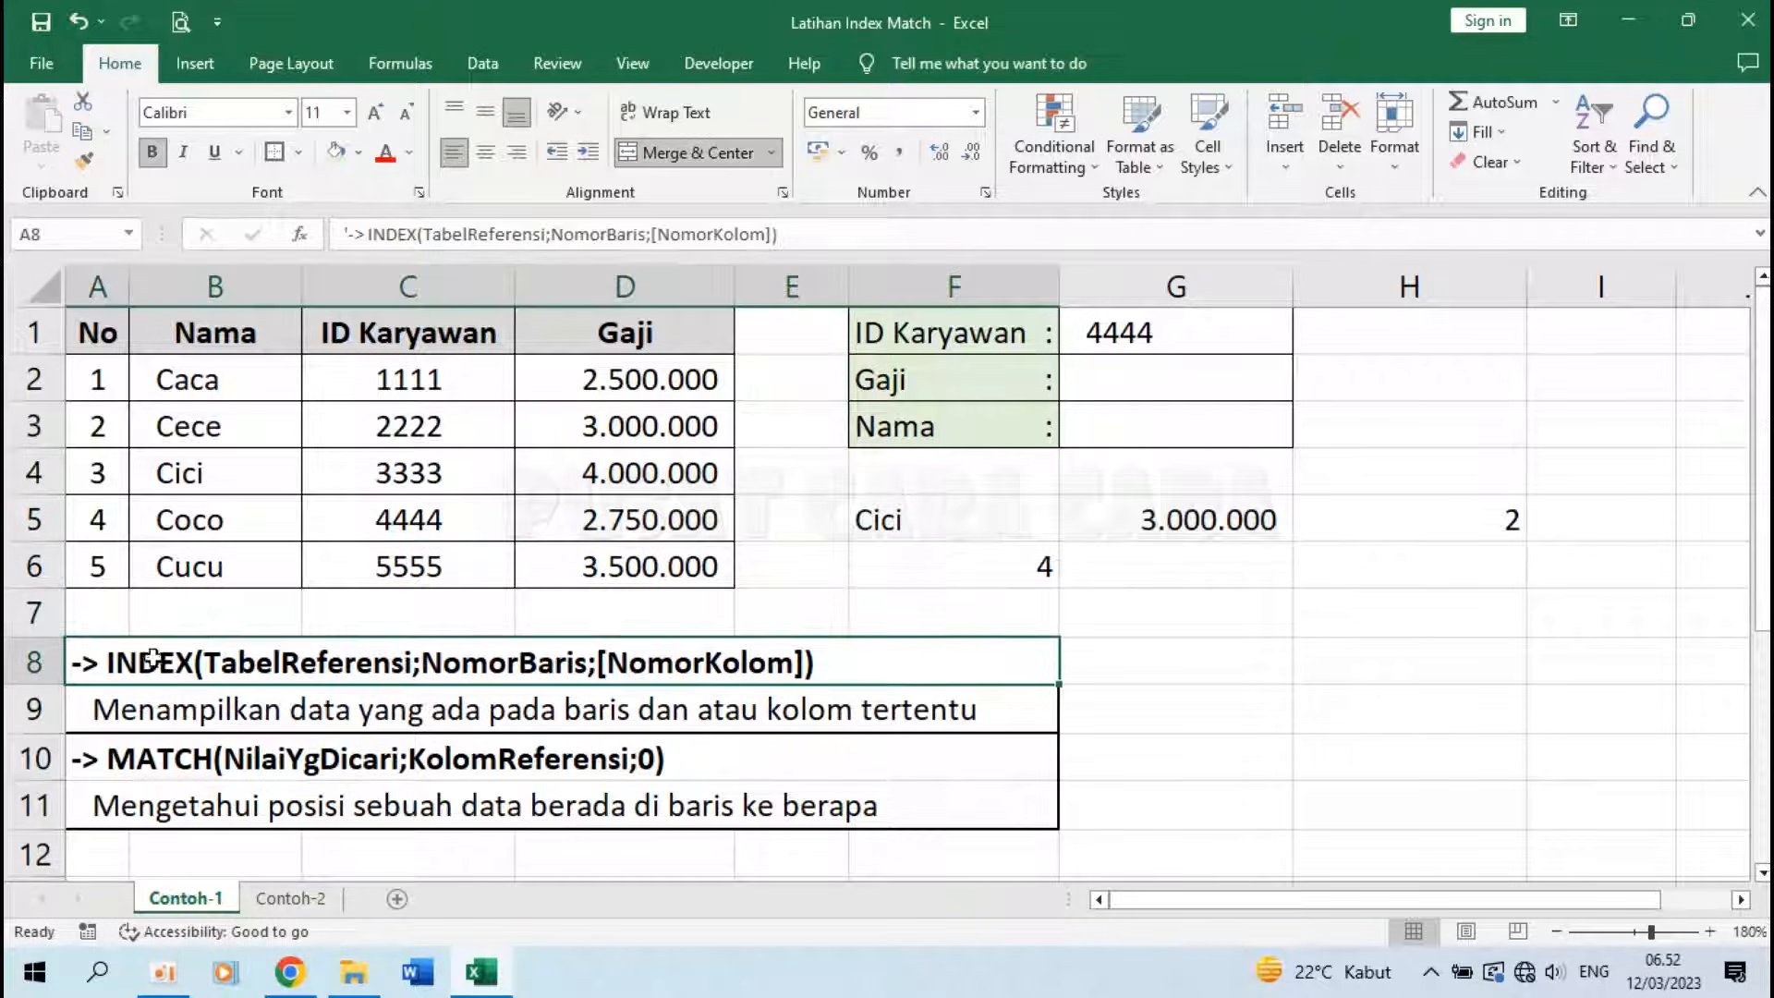
pyautogui.click(141, 763)
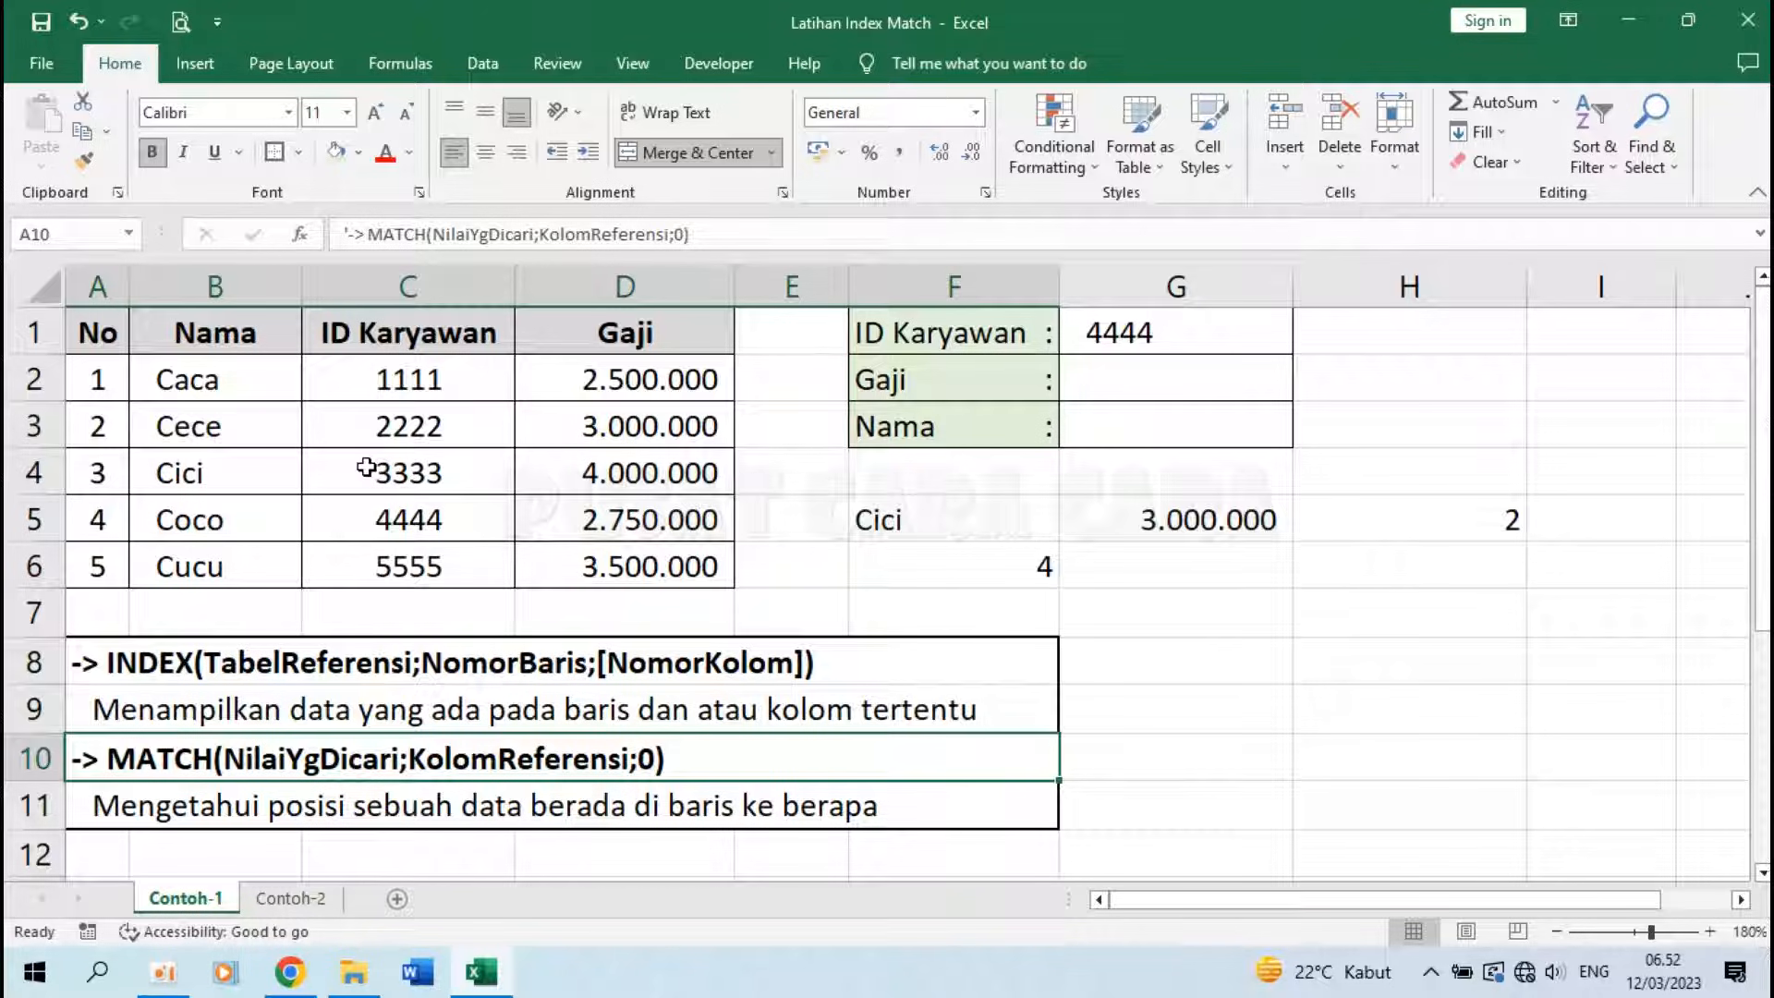
pyautogui.click(228, 658)
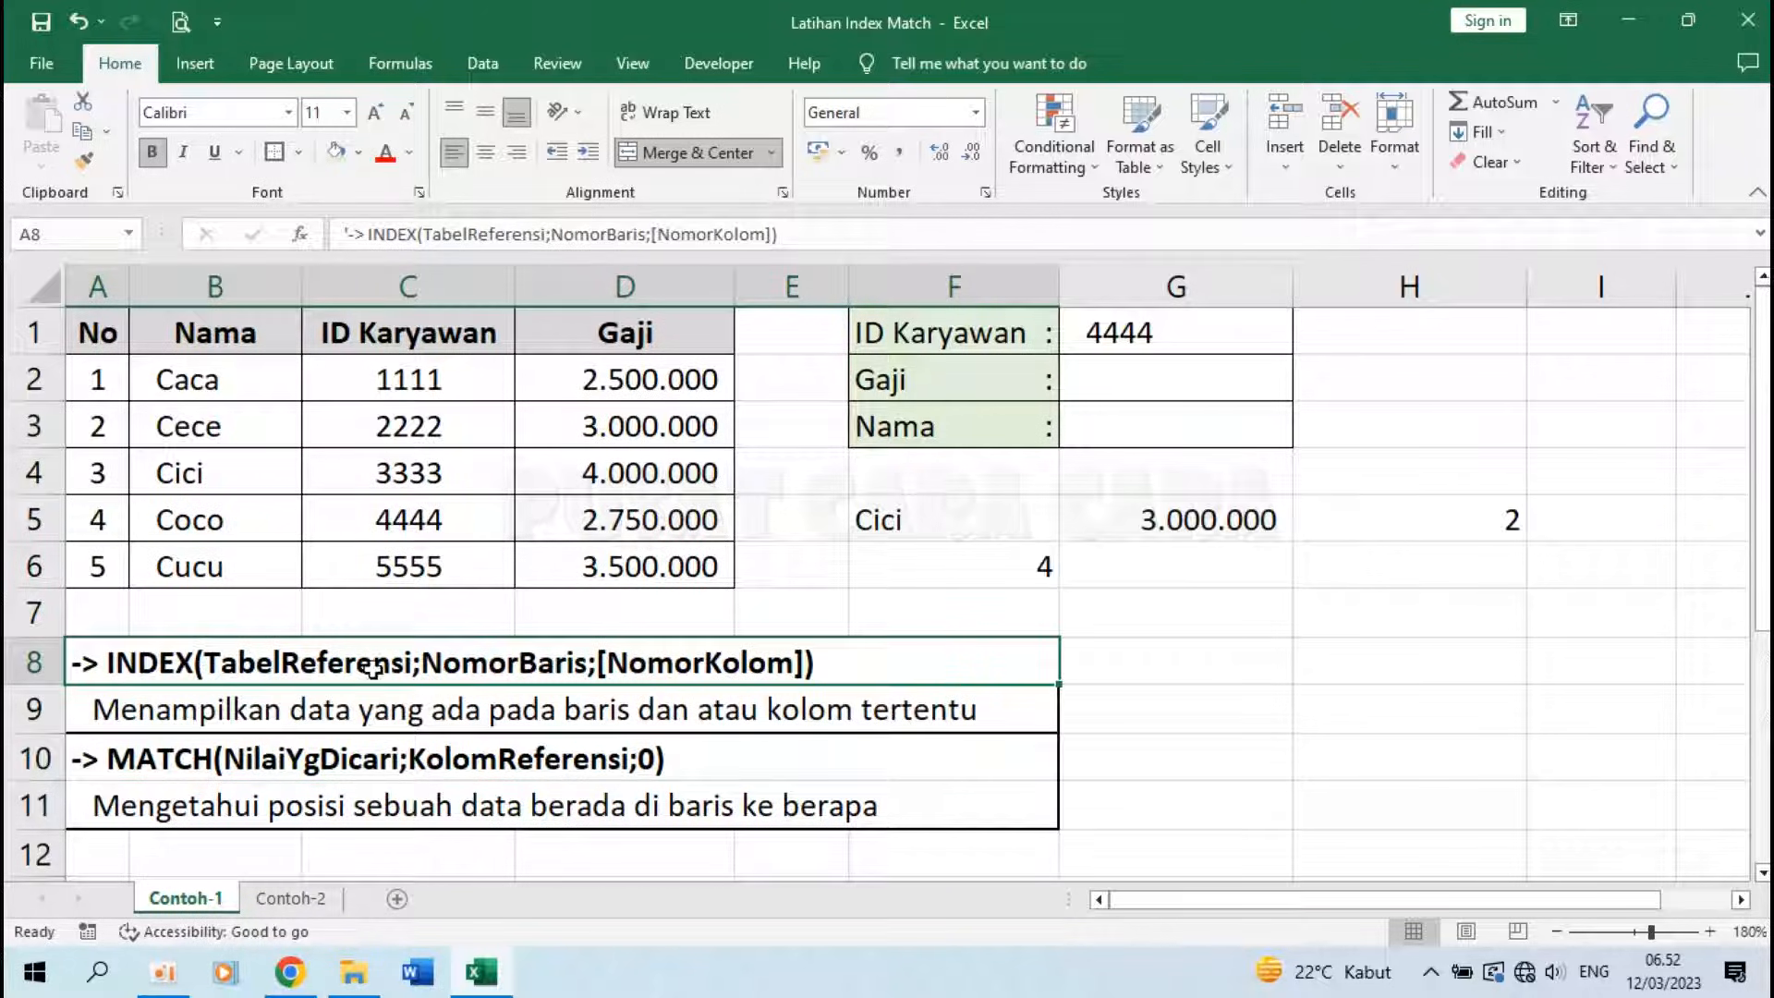
pyautogui.doubleClick(428, 665)
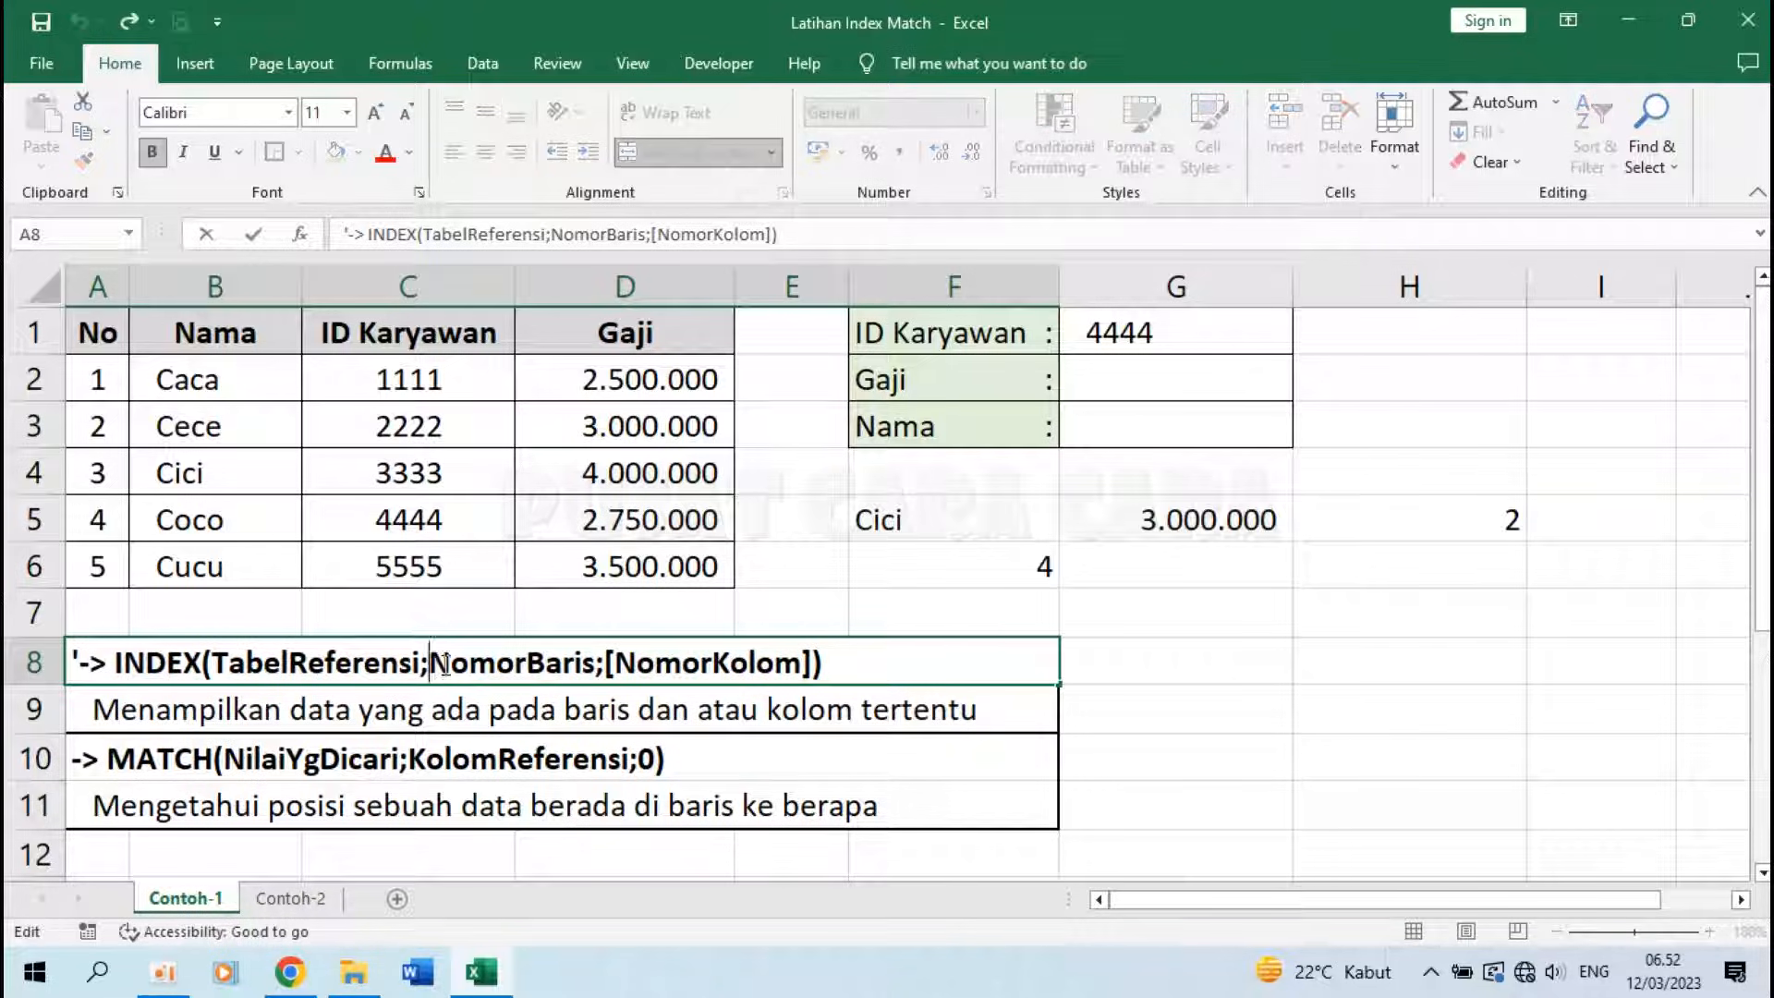
pyautogui.moveTo(444, 664); pyautogui.dragTo(596, 666)
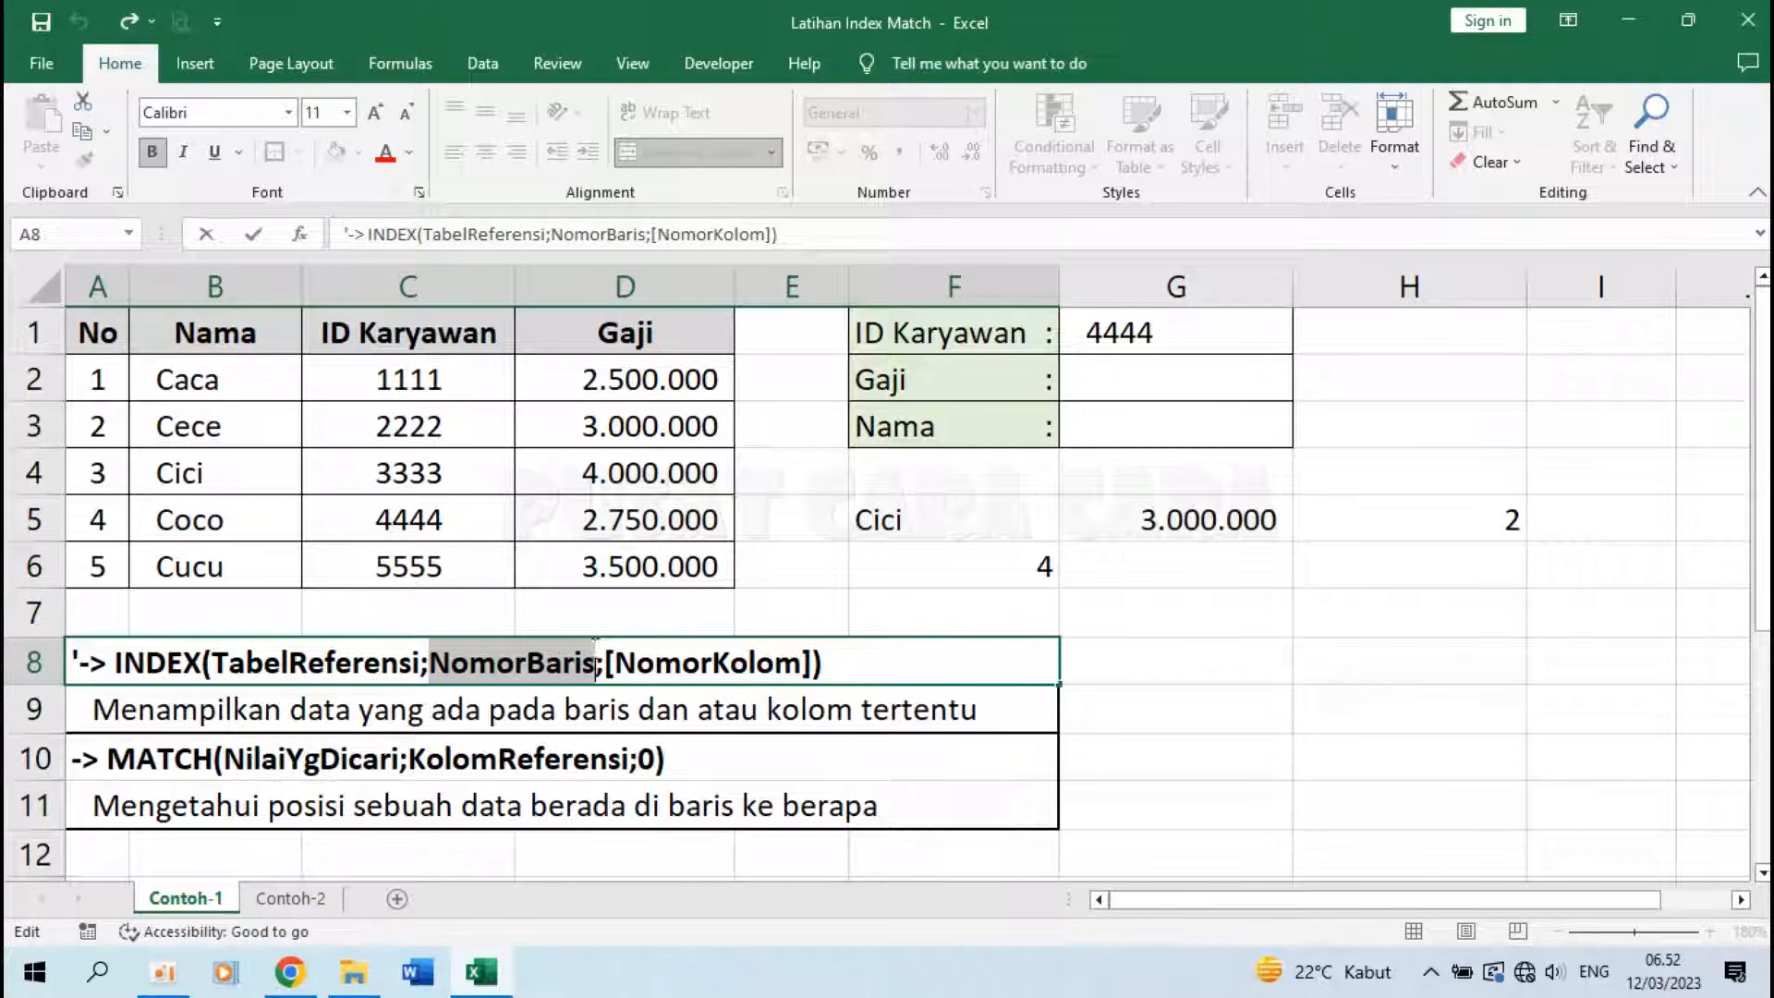
pyautogui.click(529, 662)
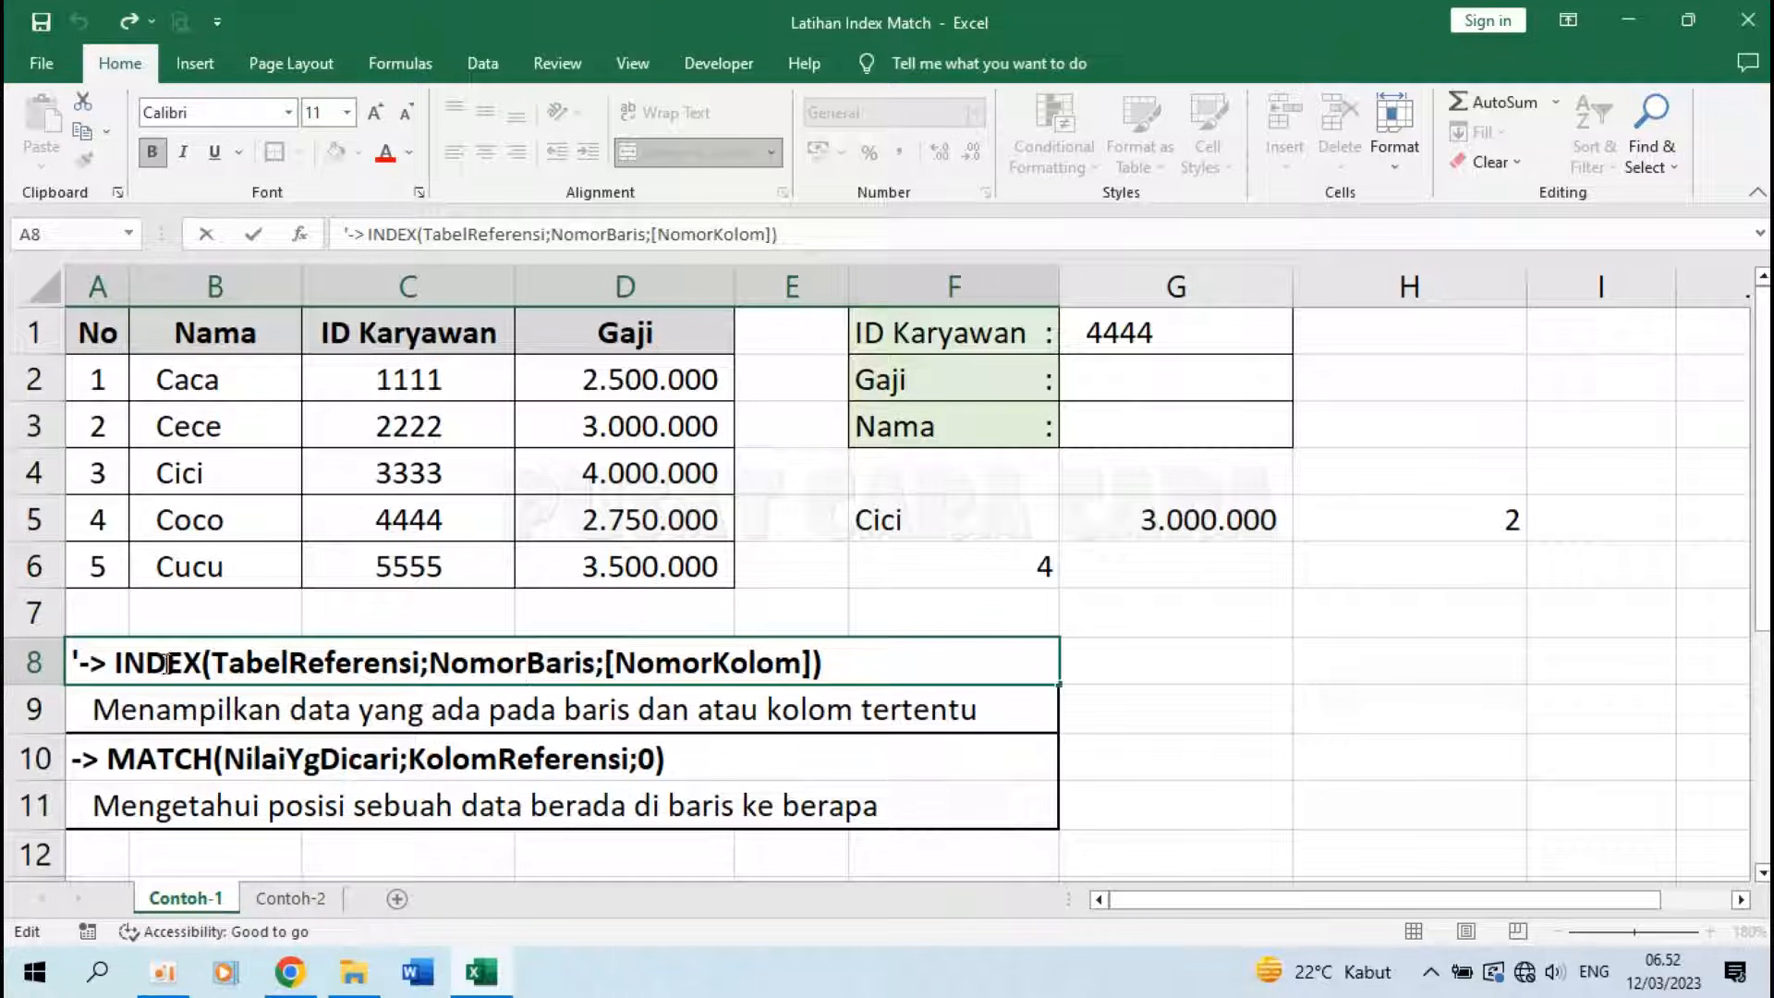
pyautogui.press('Escape')
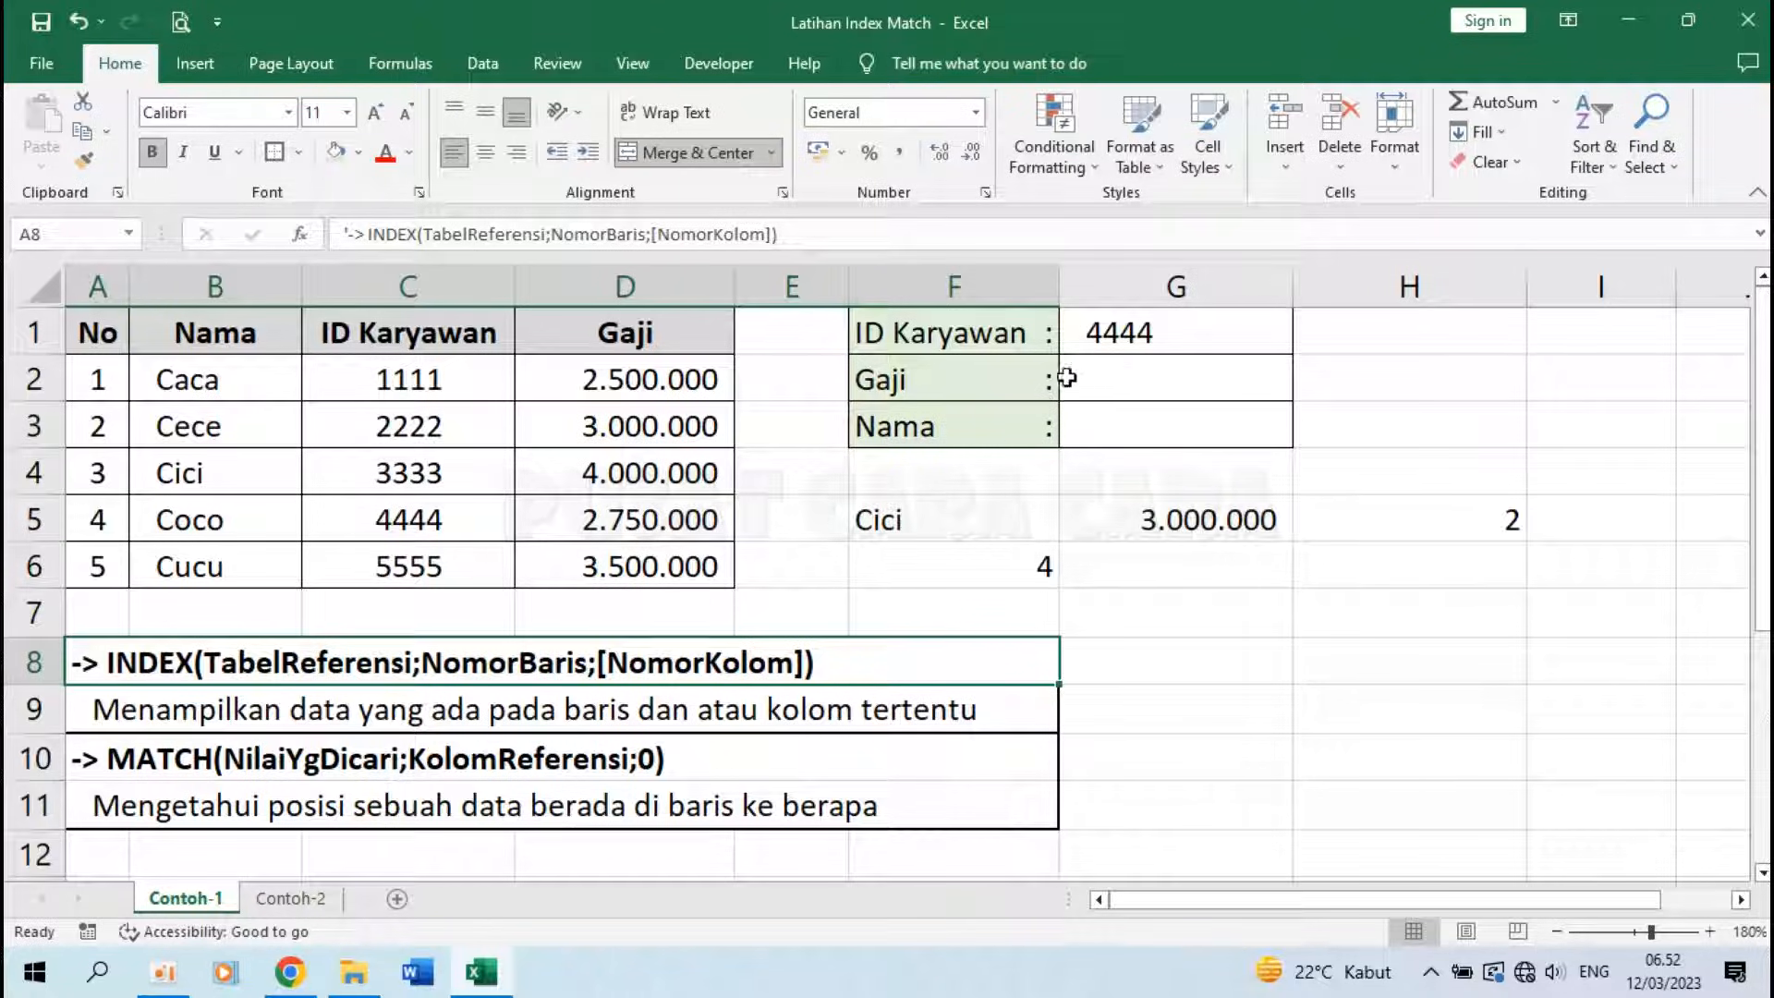
# Step: Start an INDEX formula in the Gaji cell G2 with the salary range D2:D6 as its array
pyautogui.click(1134, 383)
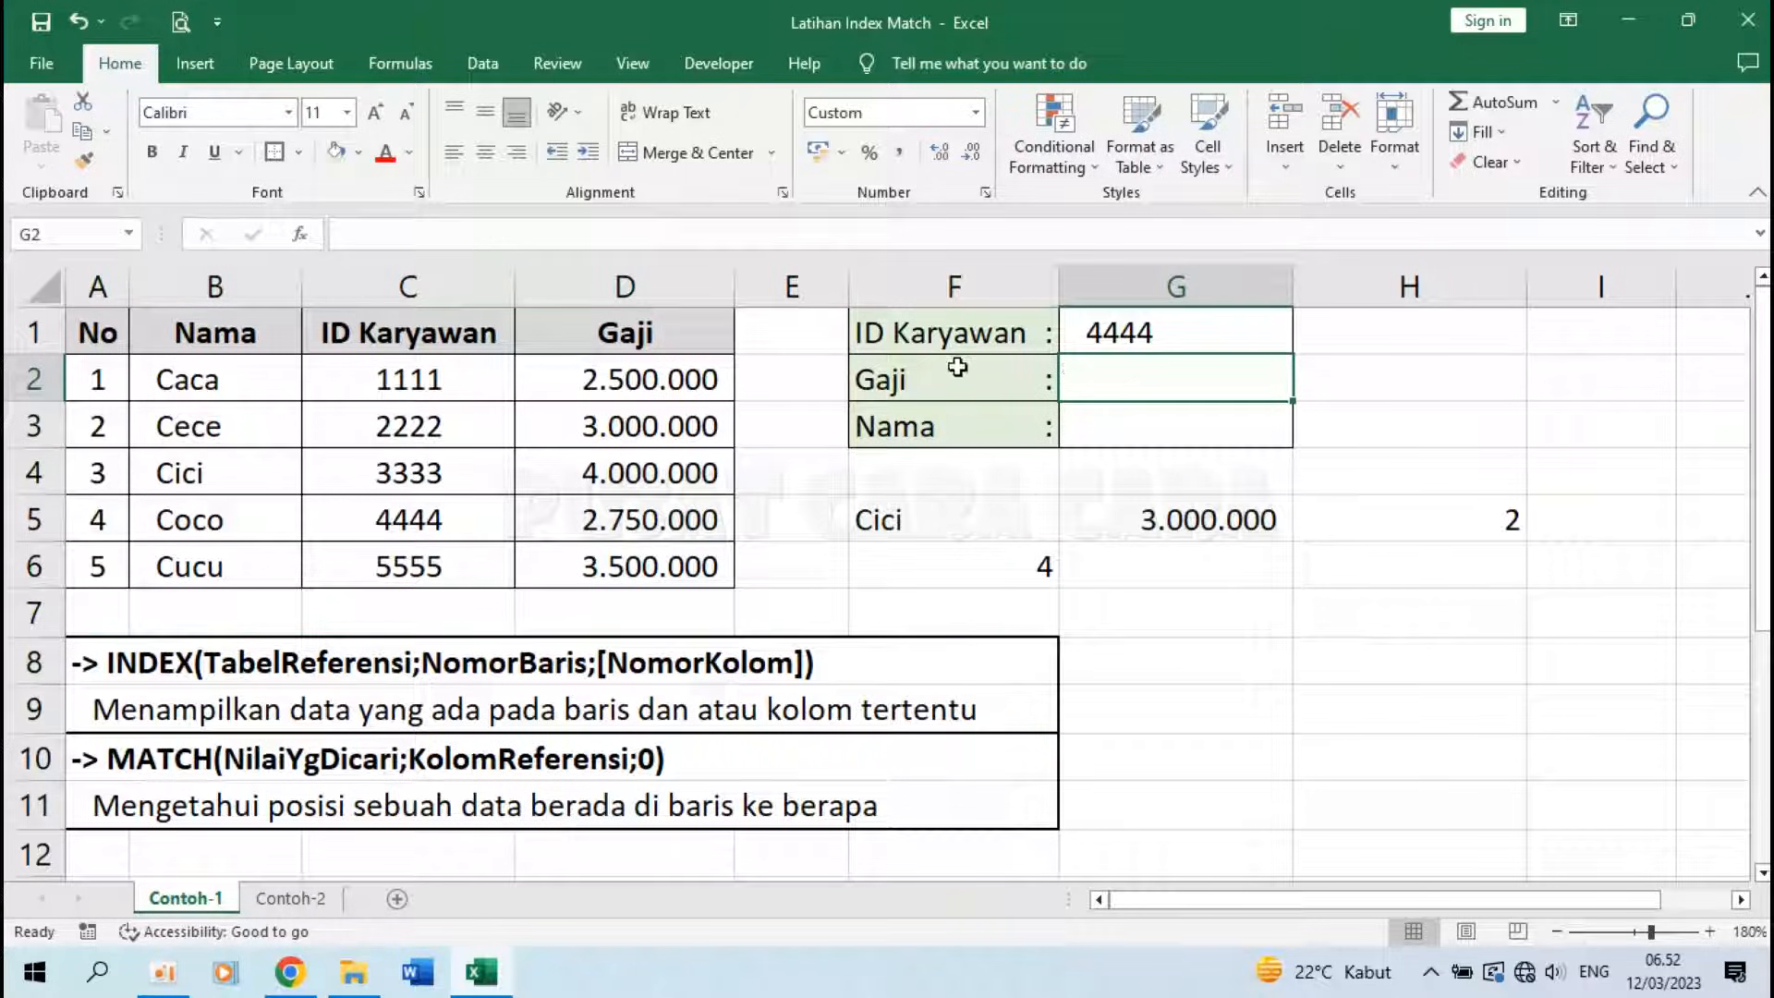
pyautogui.click(1160, 336)
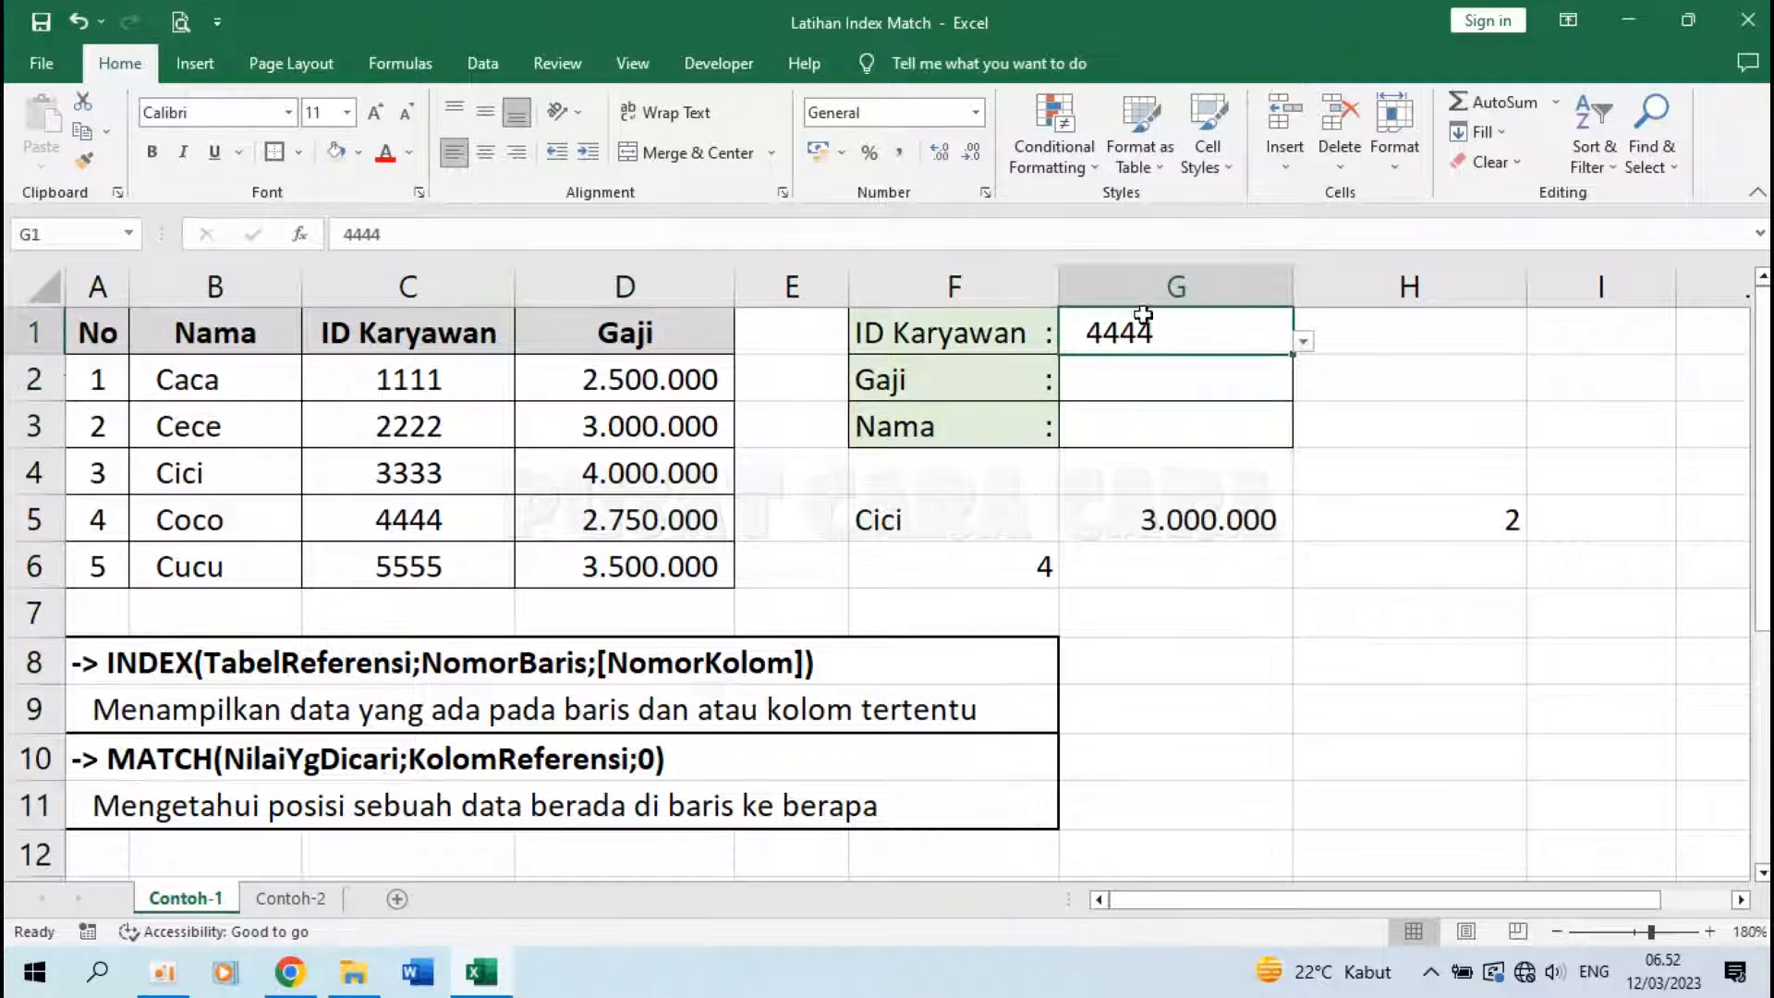
pyautogui.click(1113, 384)
pyautogui.write('=')
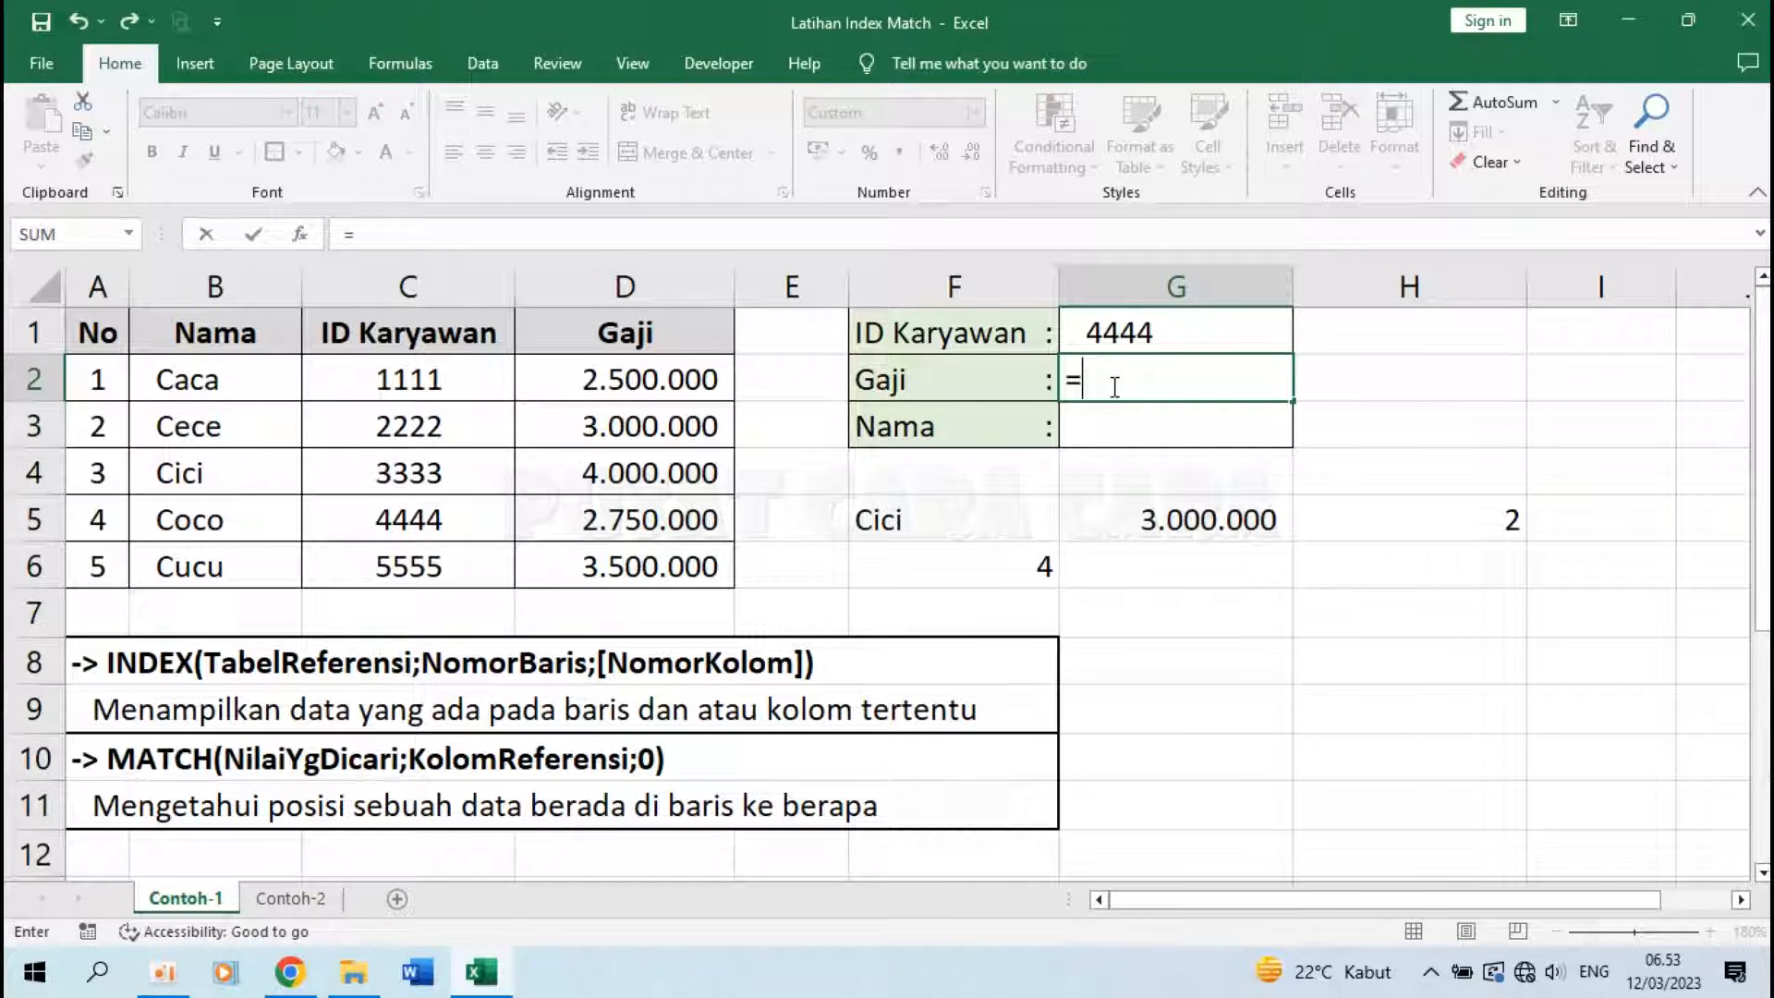
pyautogui.write('INDEX(')
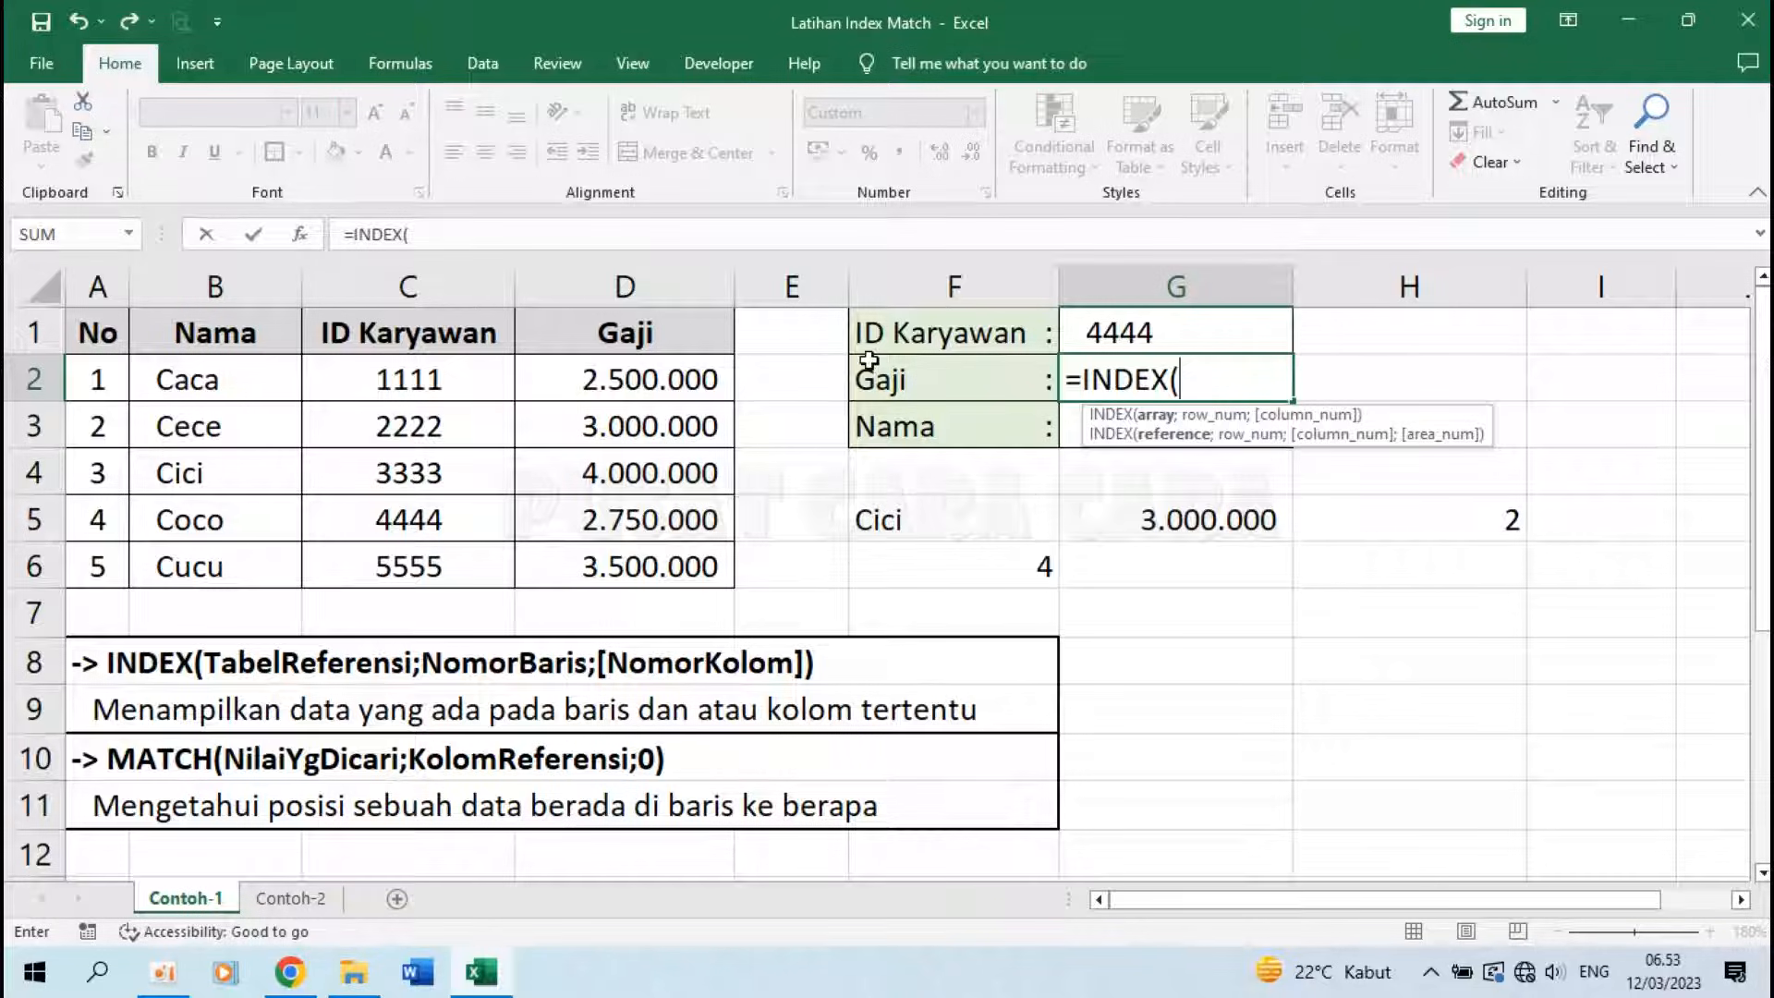
pyautogui.moveTo(610, 374); pyautogui.dragTo(647, 566)
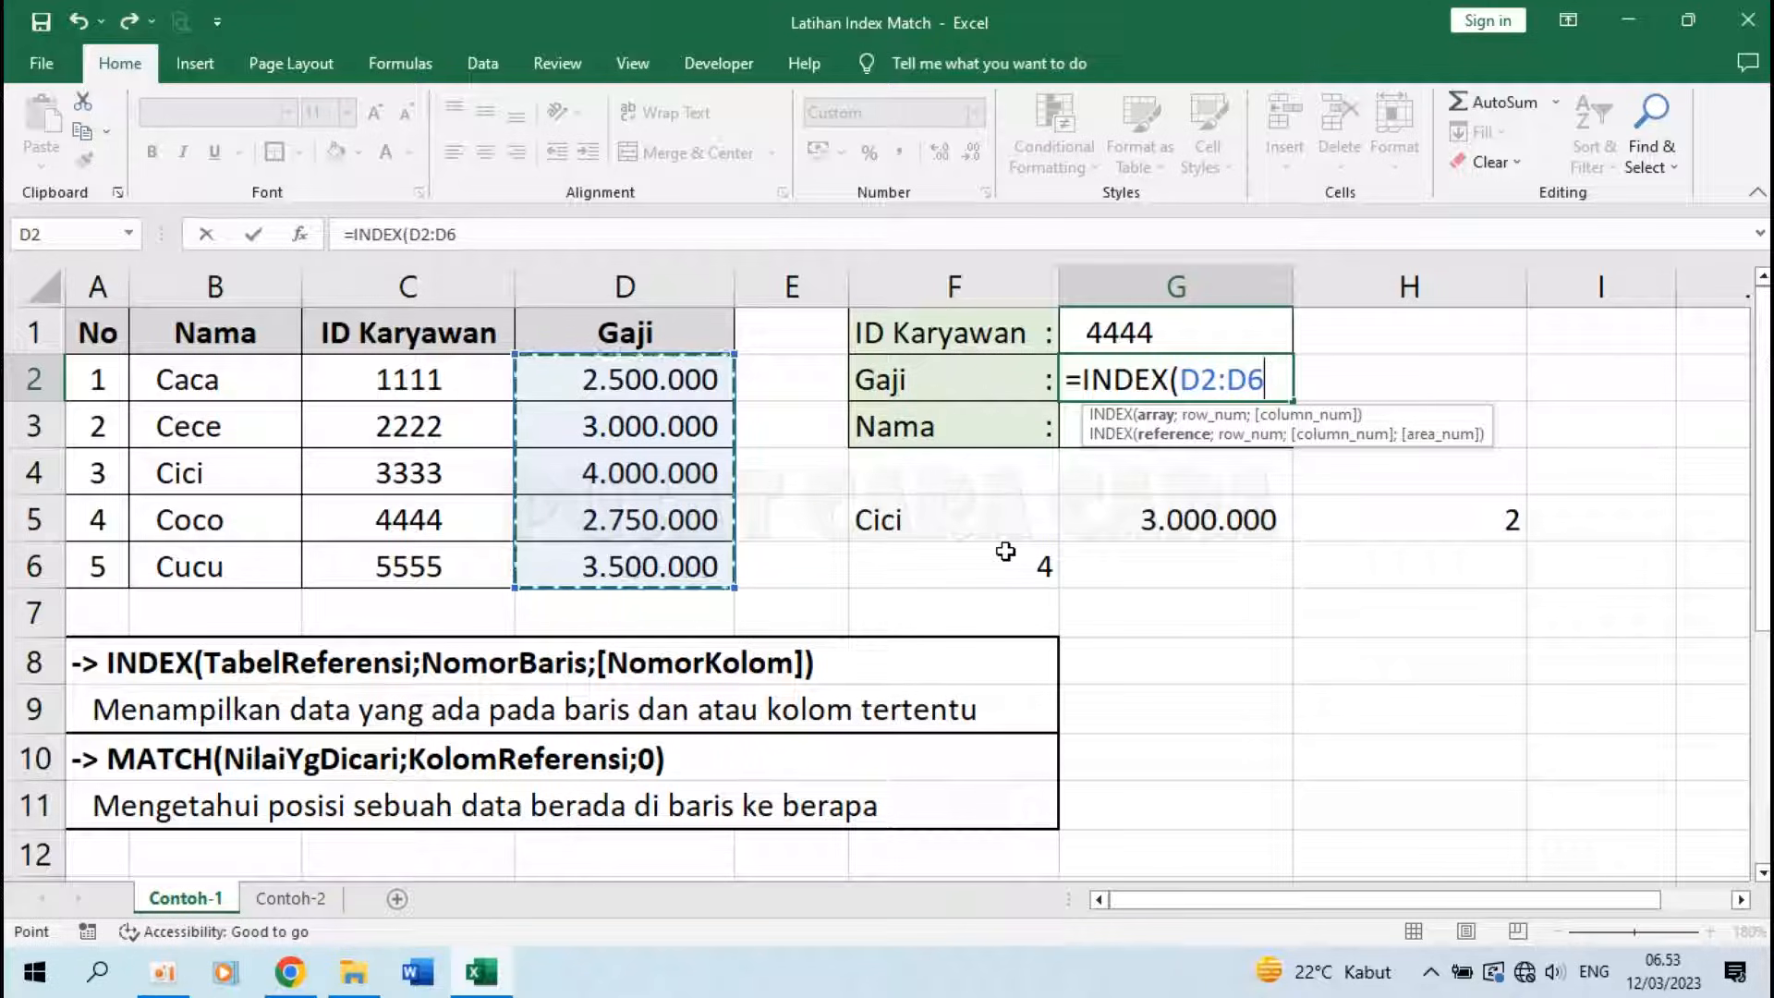
pyautogui.write(';')
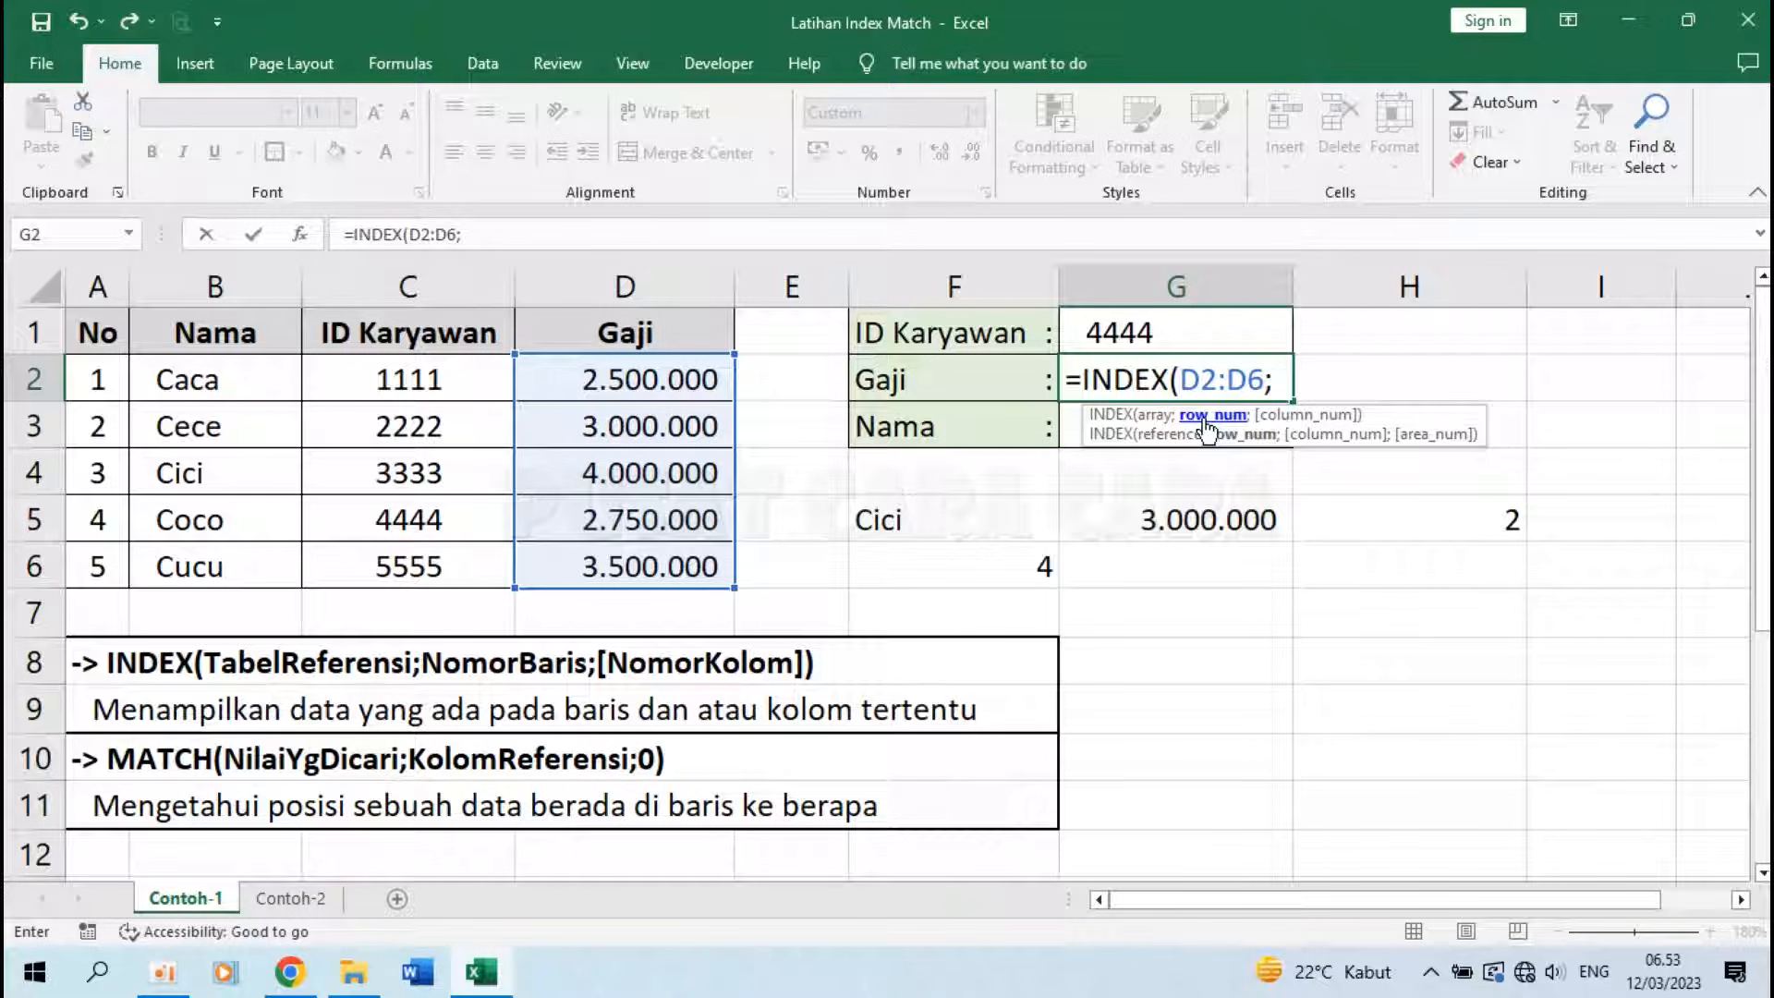
# Step: Nest MATCH(G1;C2:C6;0) as the row number of the G2 formula and close it as =INDEX(D2:D6;MATCH(G1;C2:C6;0))
pyautogui.write('M')
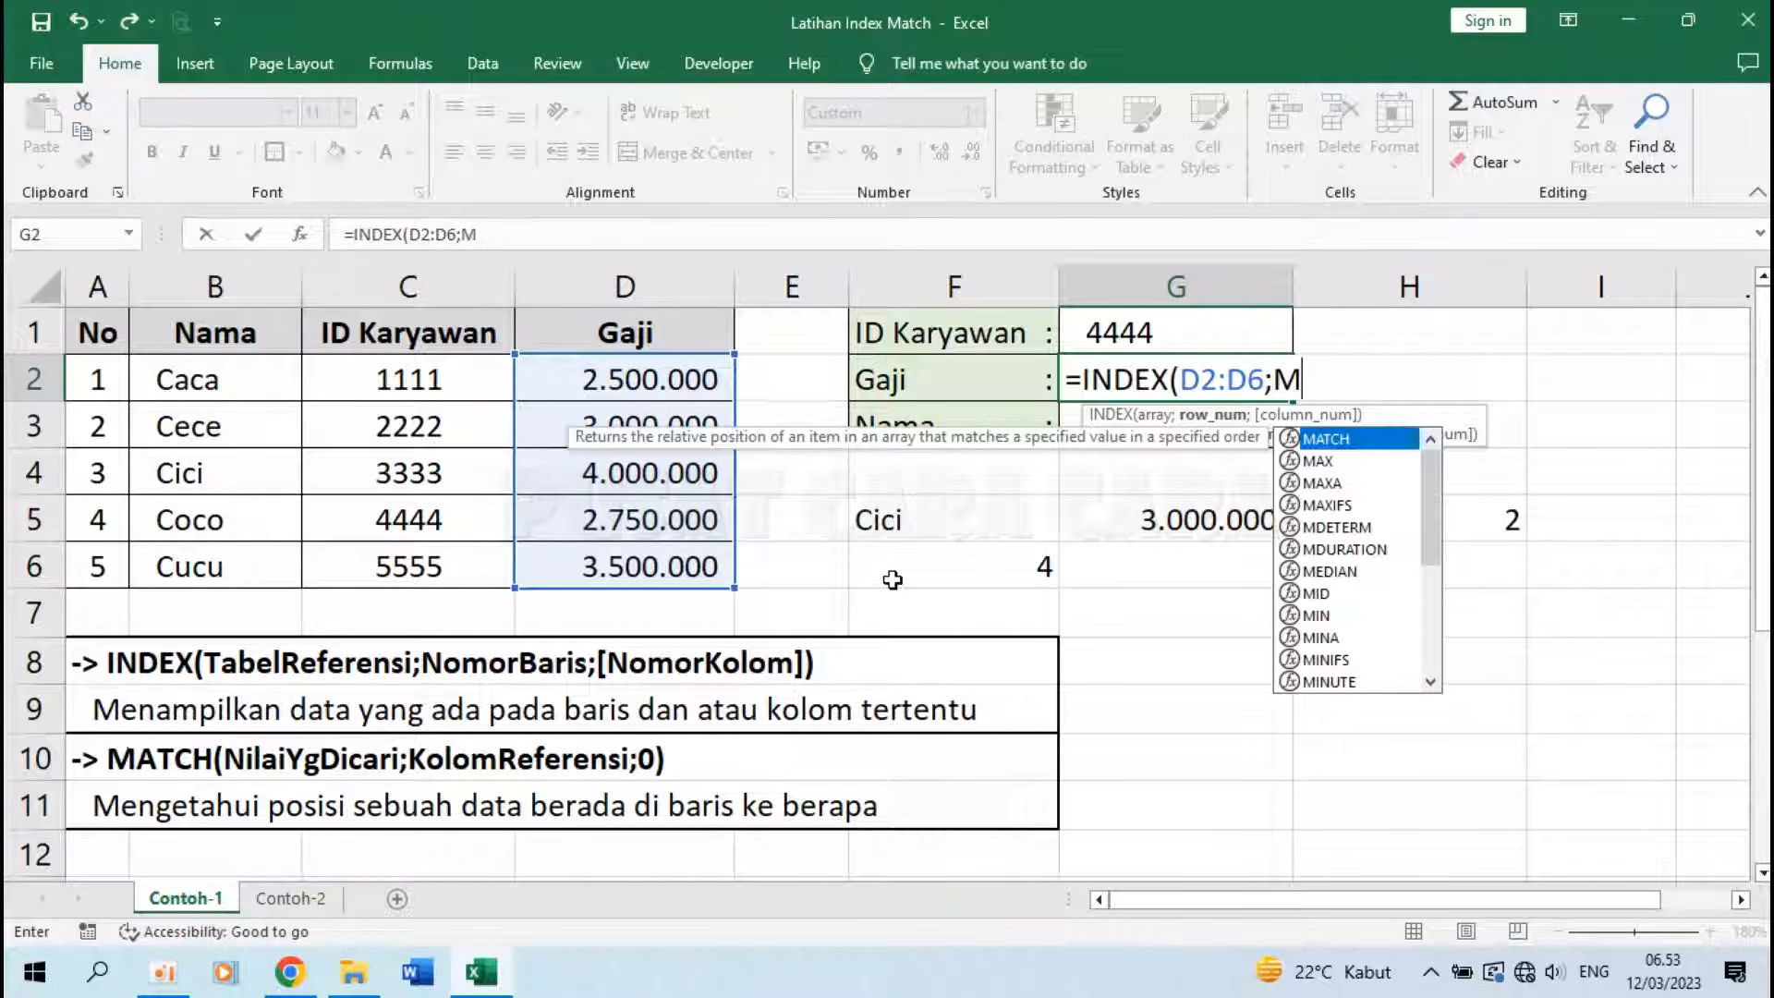
pyautogui.write('ATC(')
pyautogui.press('BackSpace')
pyautogui.write('H(')
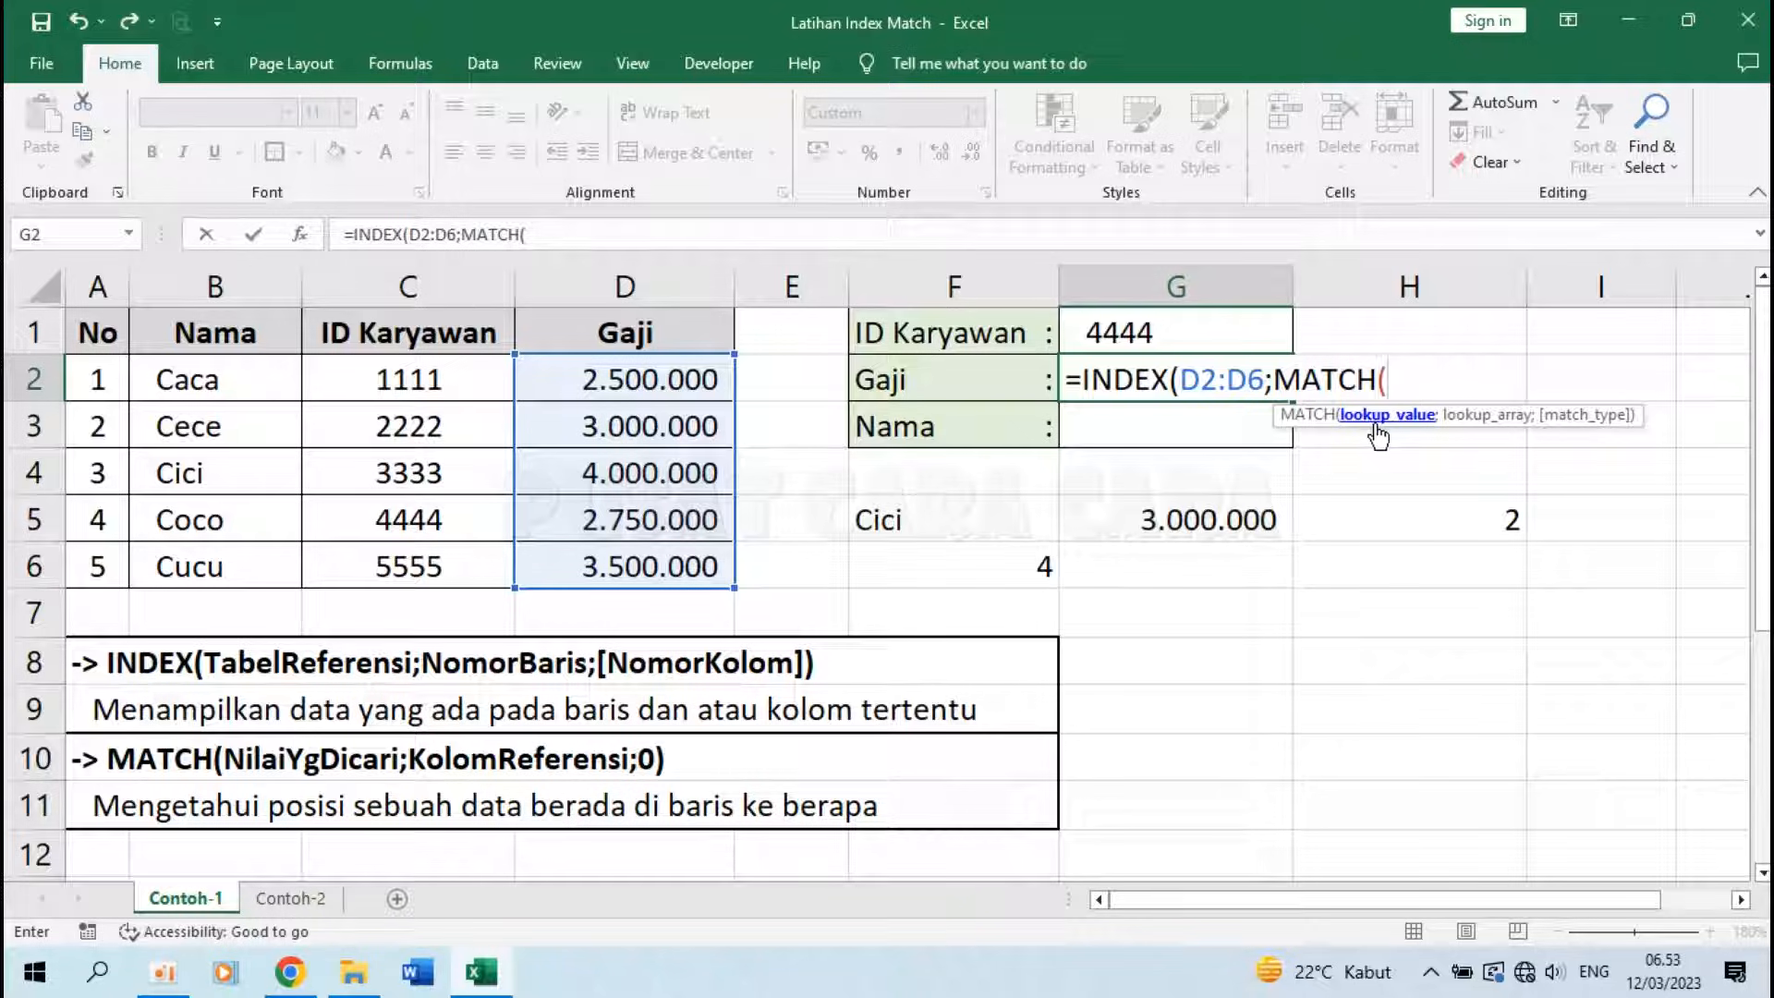
pyautogui.click(1148, 330)
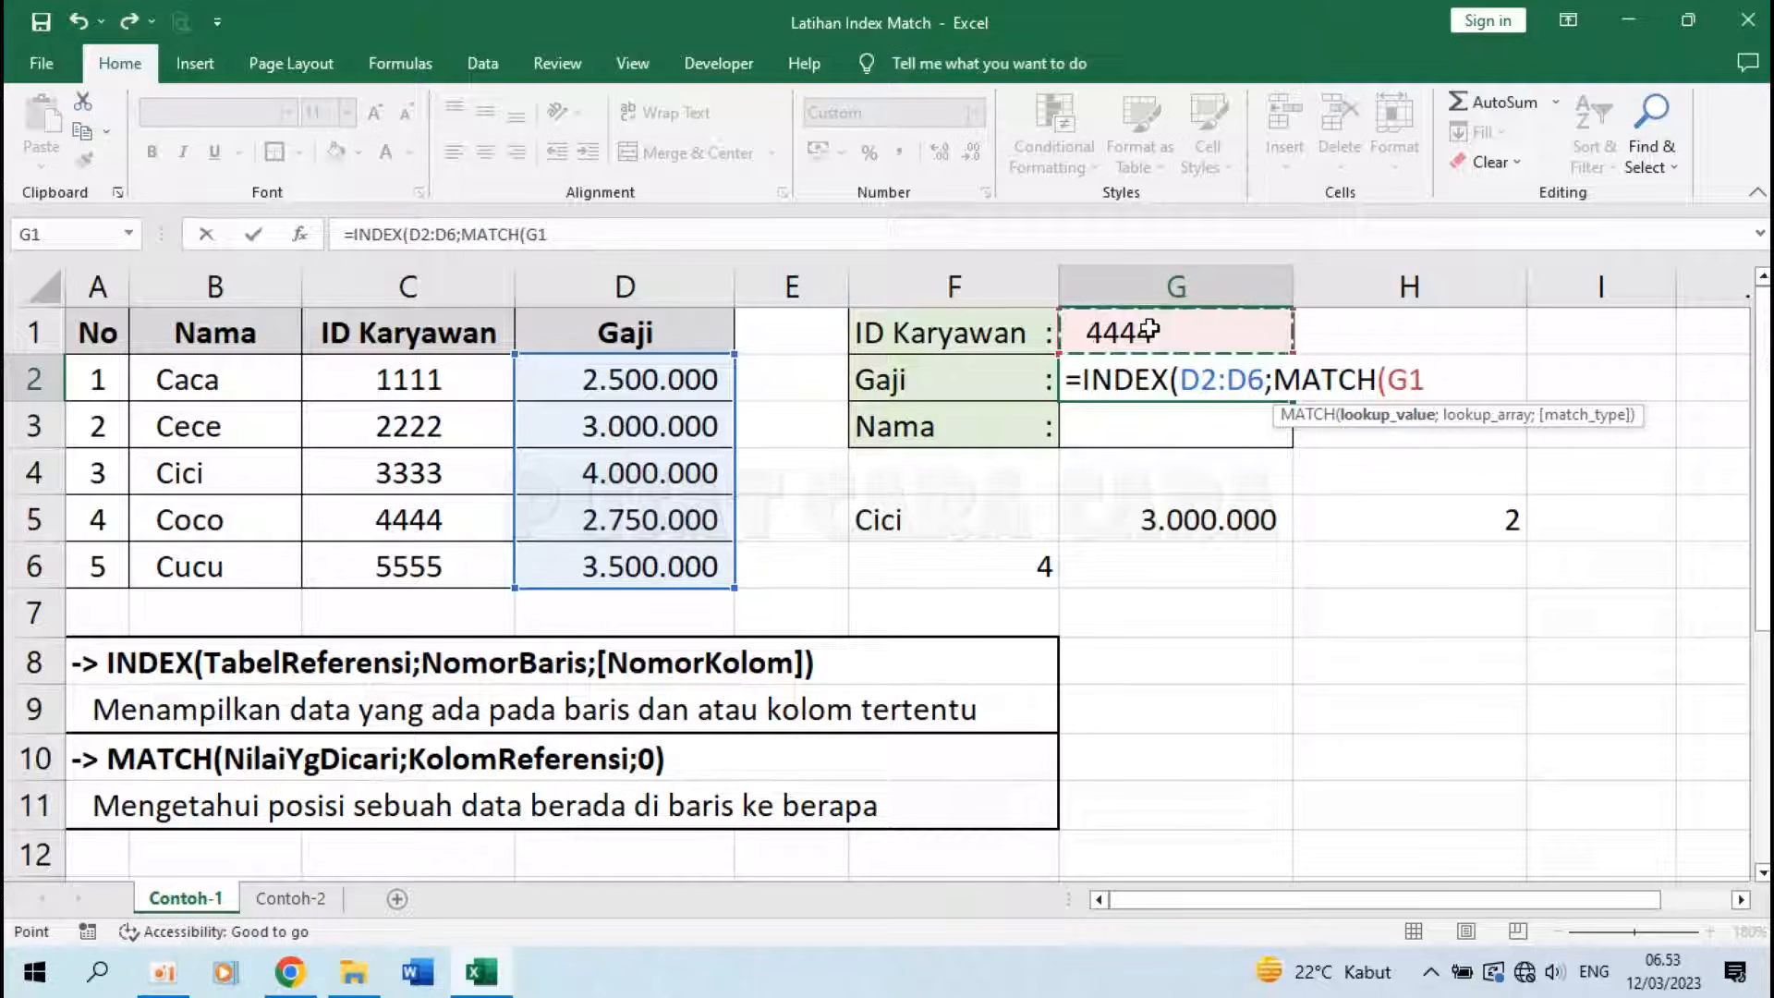
pyautogui.write(';')
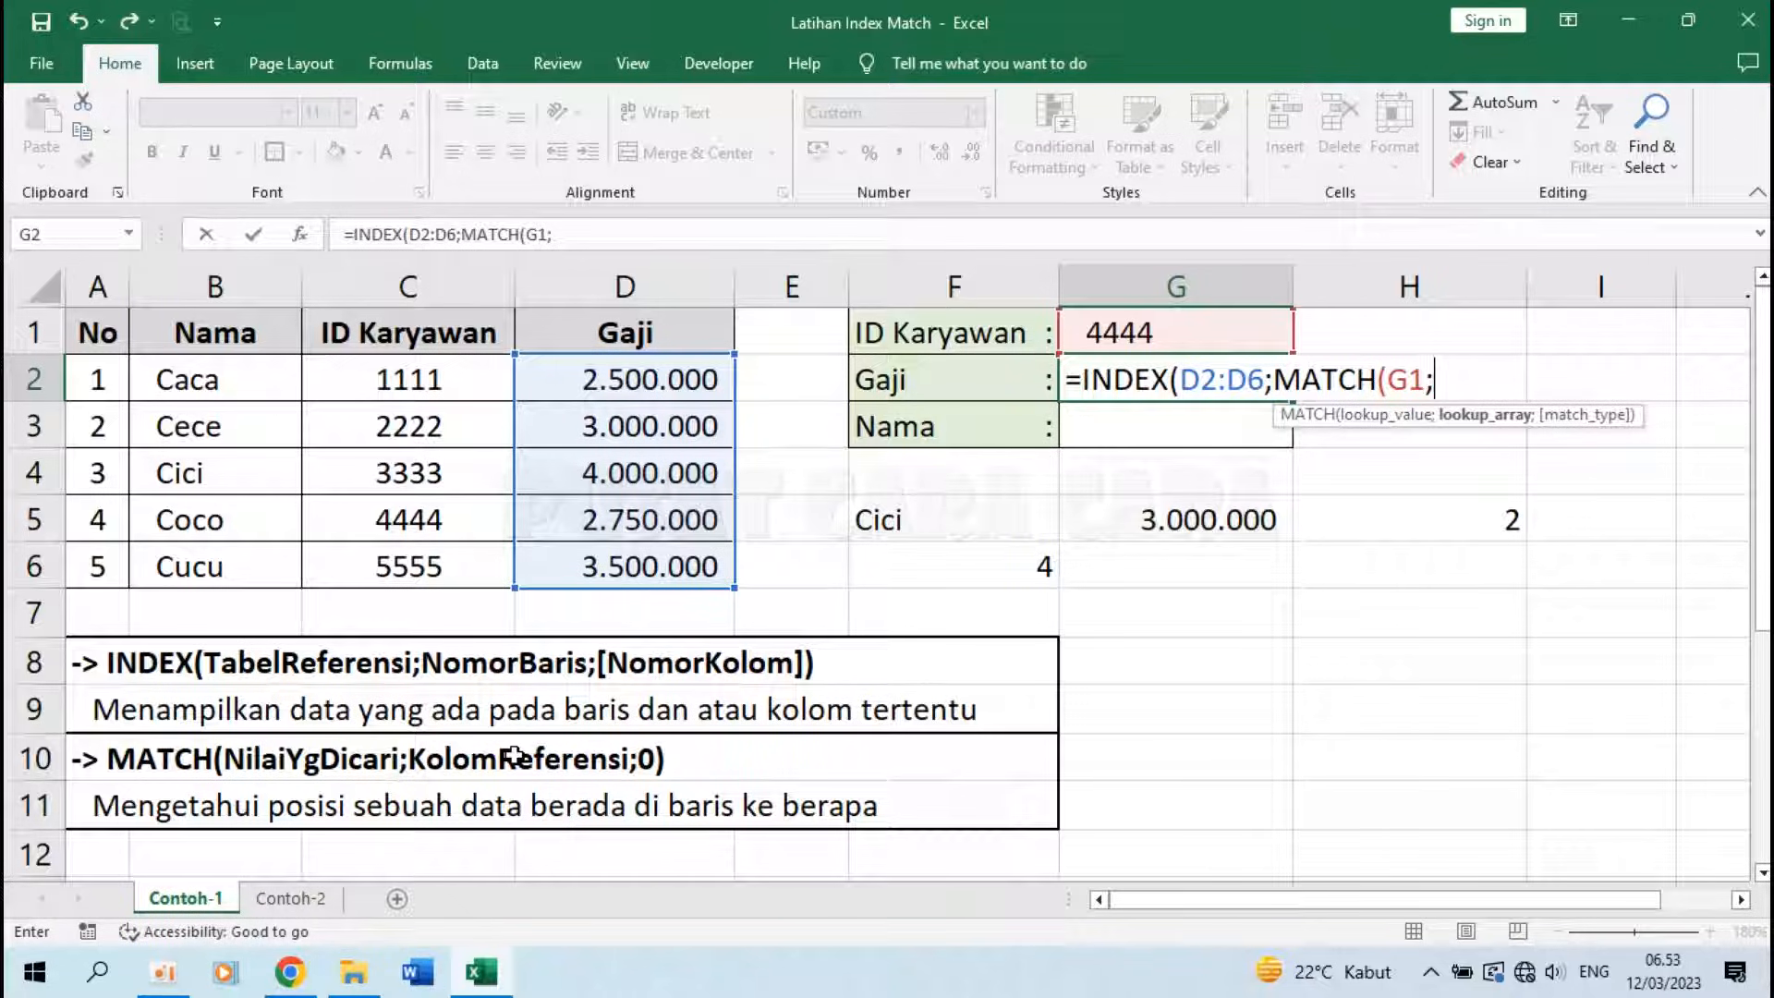
pyautogui.moveTo(418, 386); pyautogui.dragTo(416, 562)
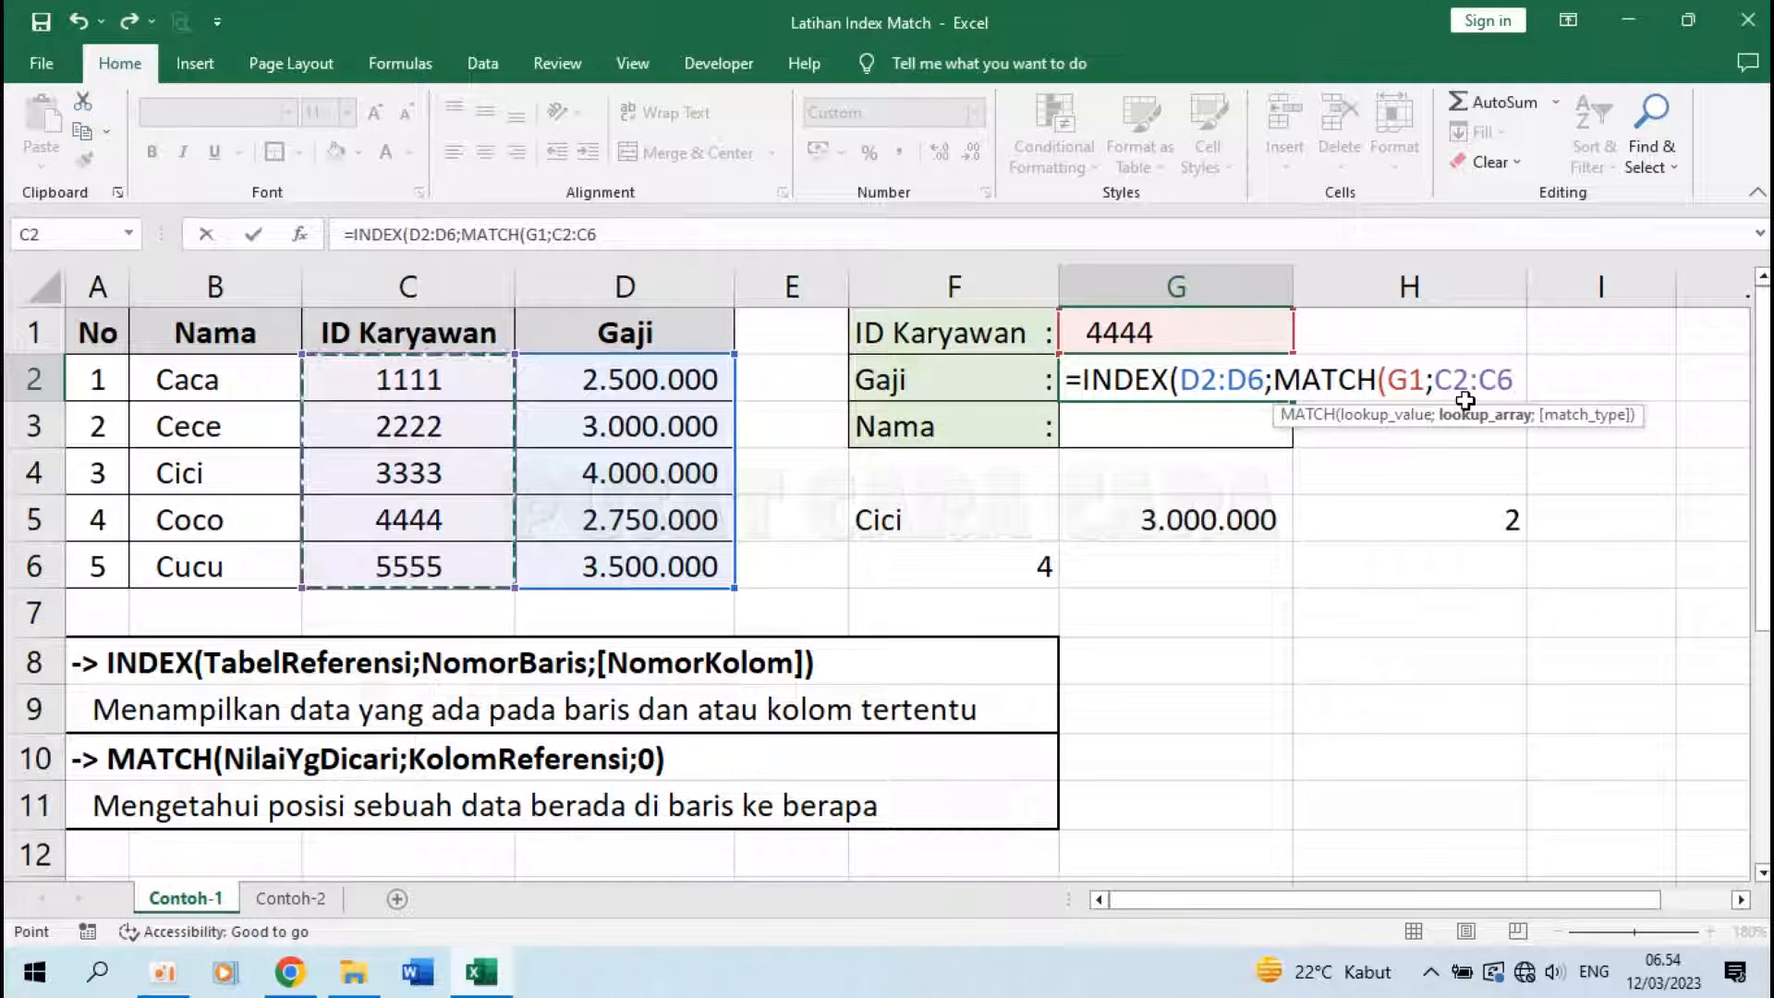
pyautogui.write(';')
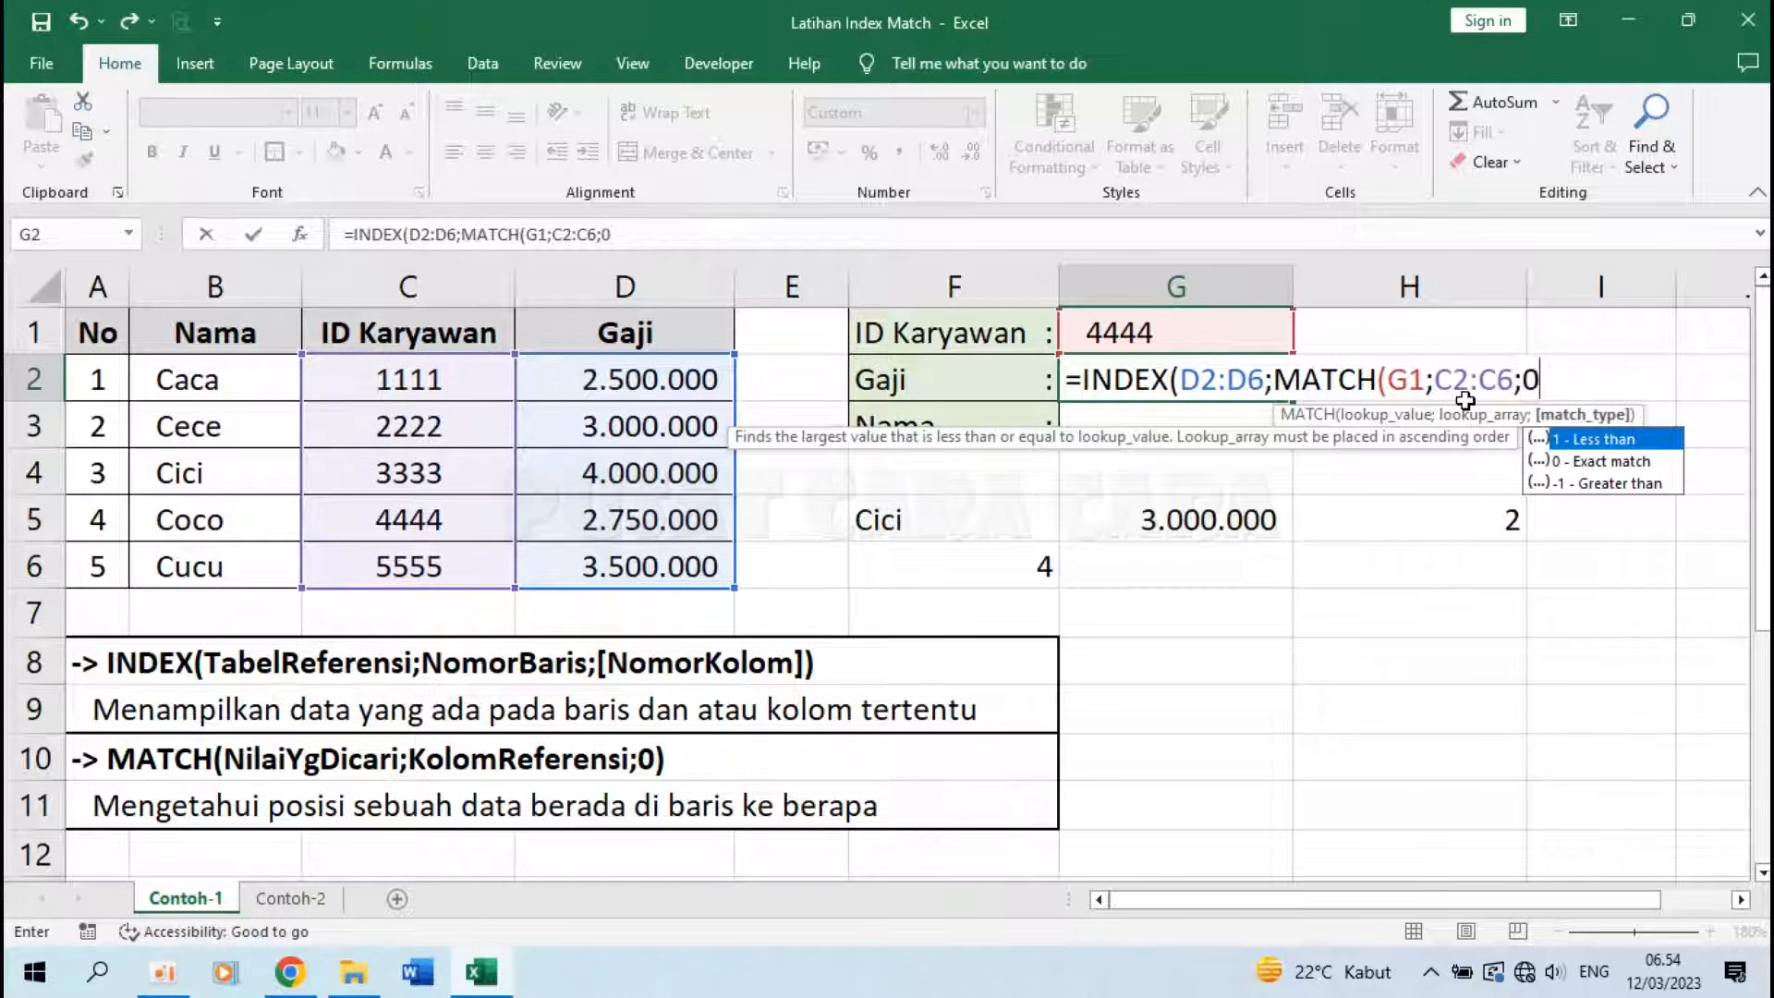
pyautogui.write('0)')
pyautogui.click(1559, 377)
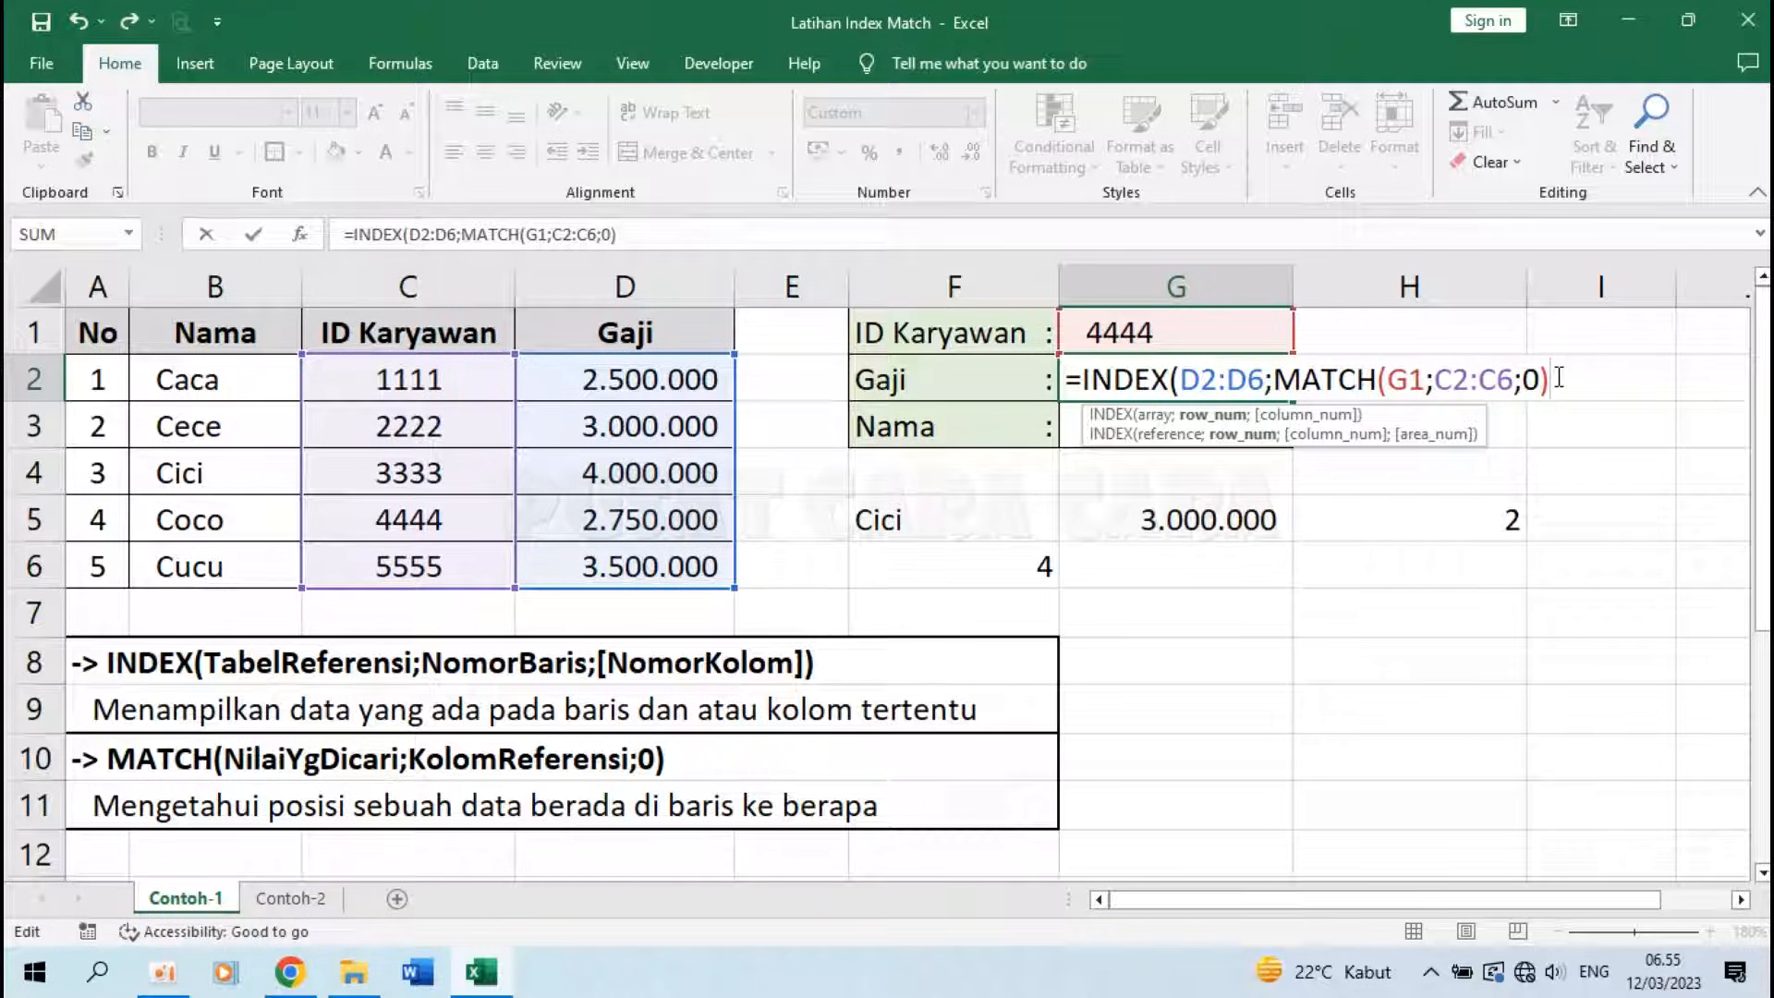
pyautogui.write(')')
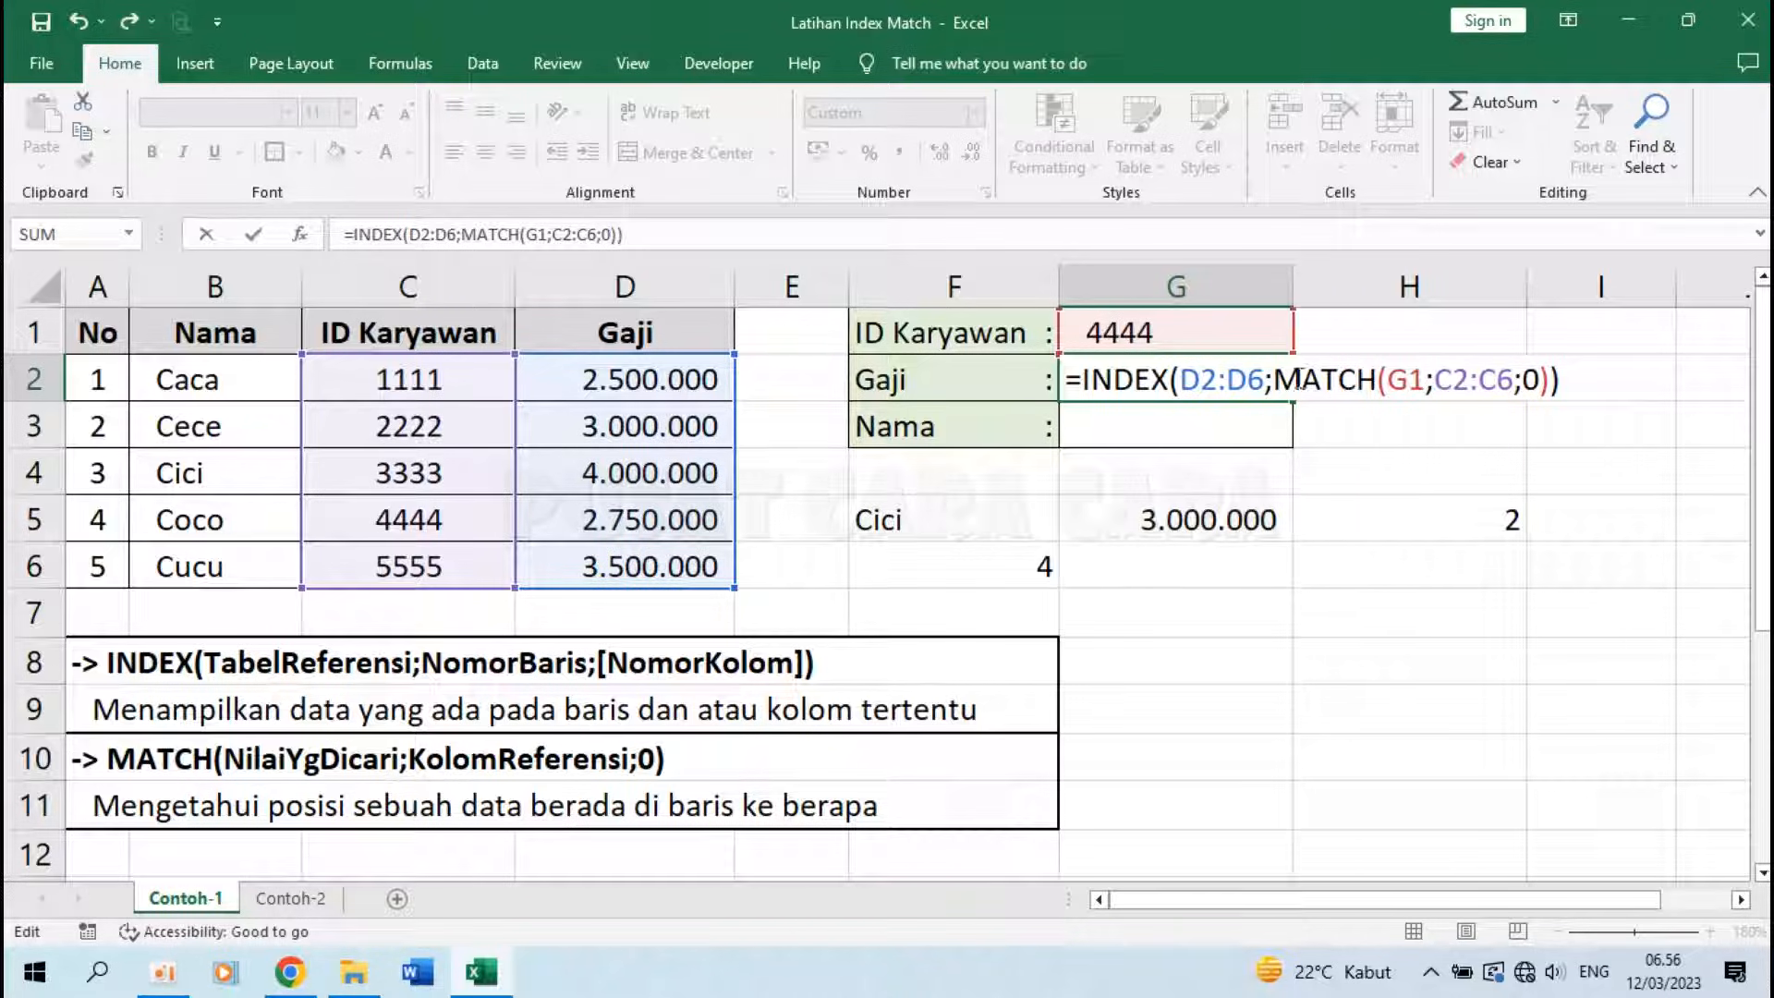
# Step: Review the MATCH arguments and the D2:D6 array inside the G2 formula and commit it
pyautogui.moveTo(1279, 380); pyautogui.dragTo(1425, 380)
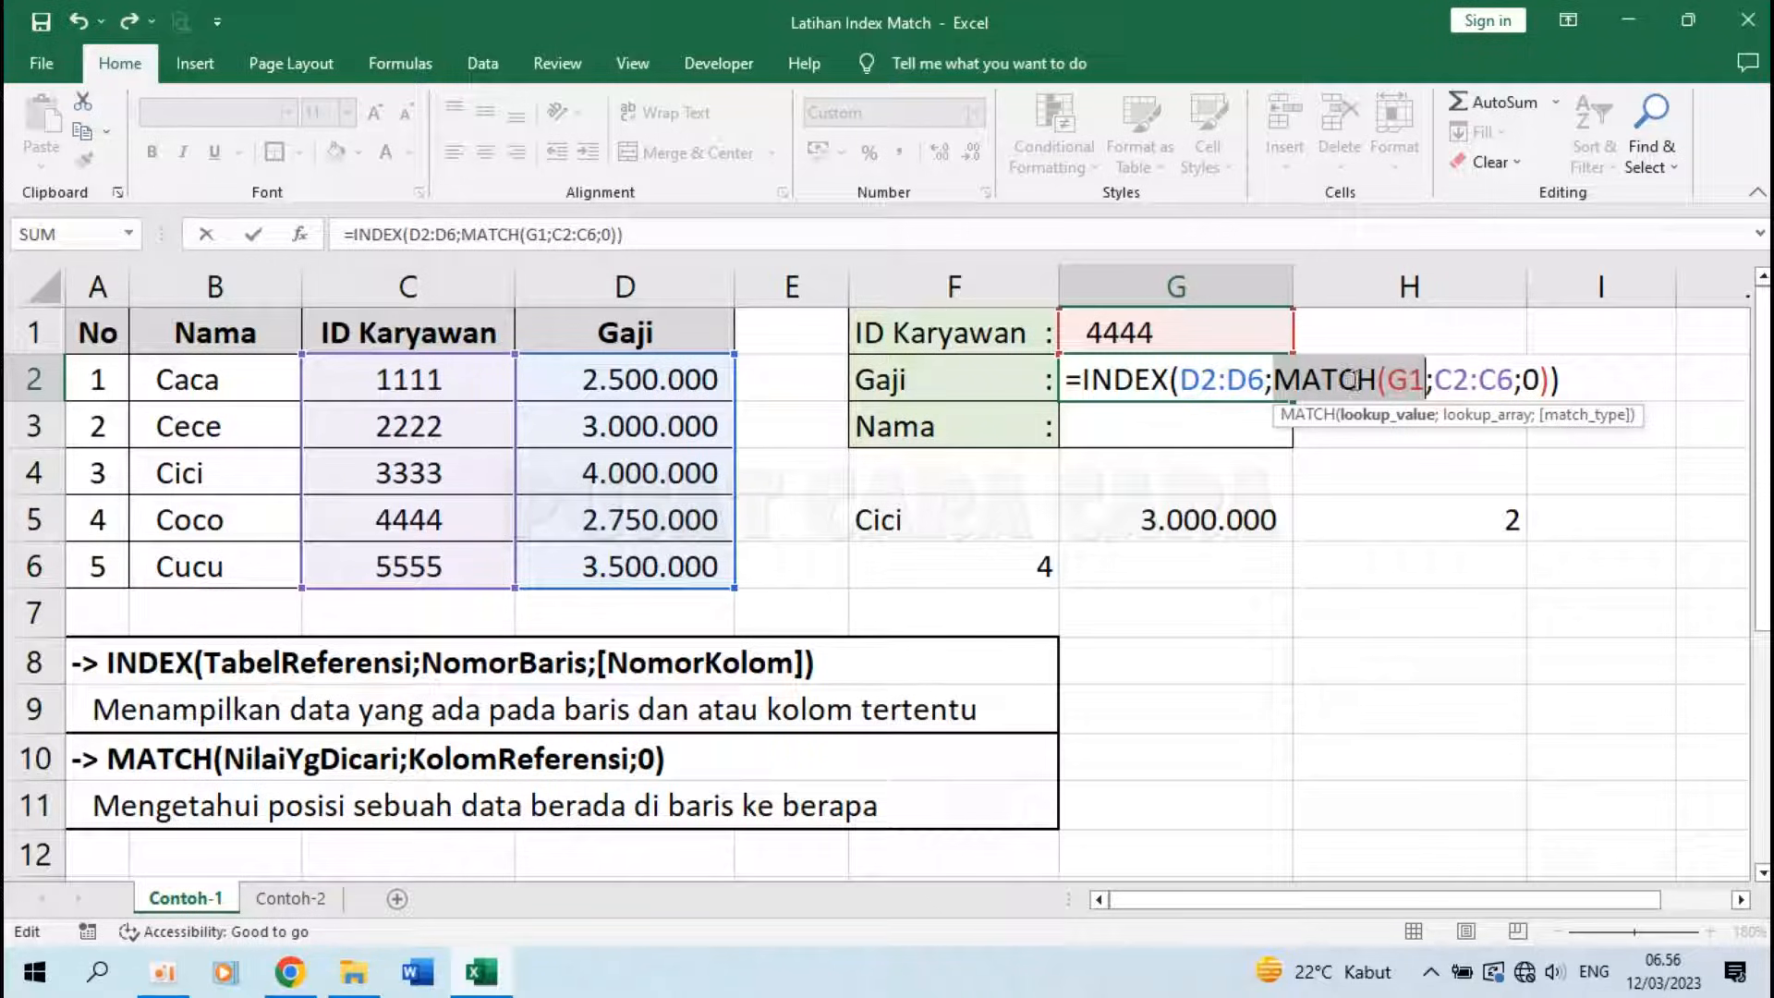
pyautogui.moveTo(1434, 382); pyautogui.dragTo(1515, 380)
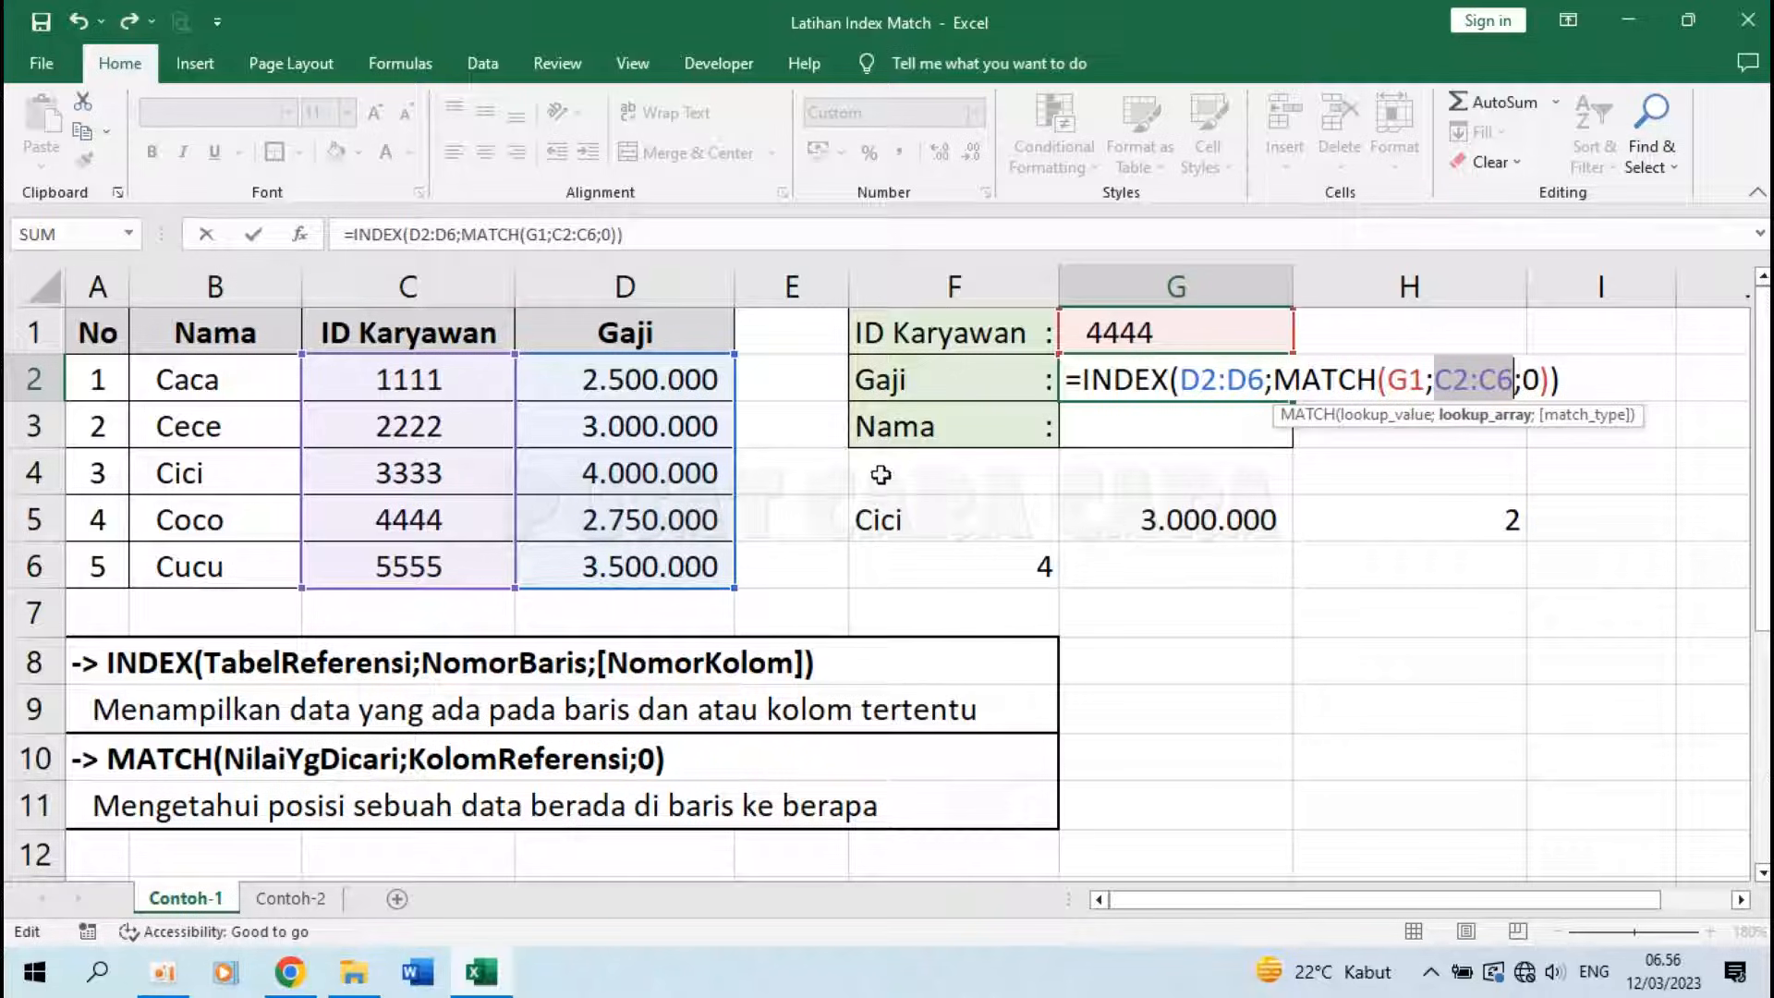
pyautogui.moveTo(1279, 375); pyautogui.dragTo(1552, 383)
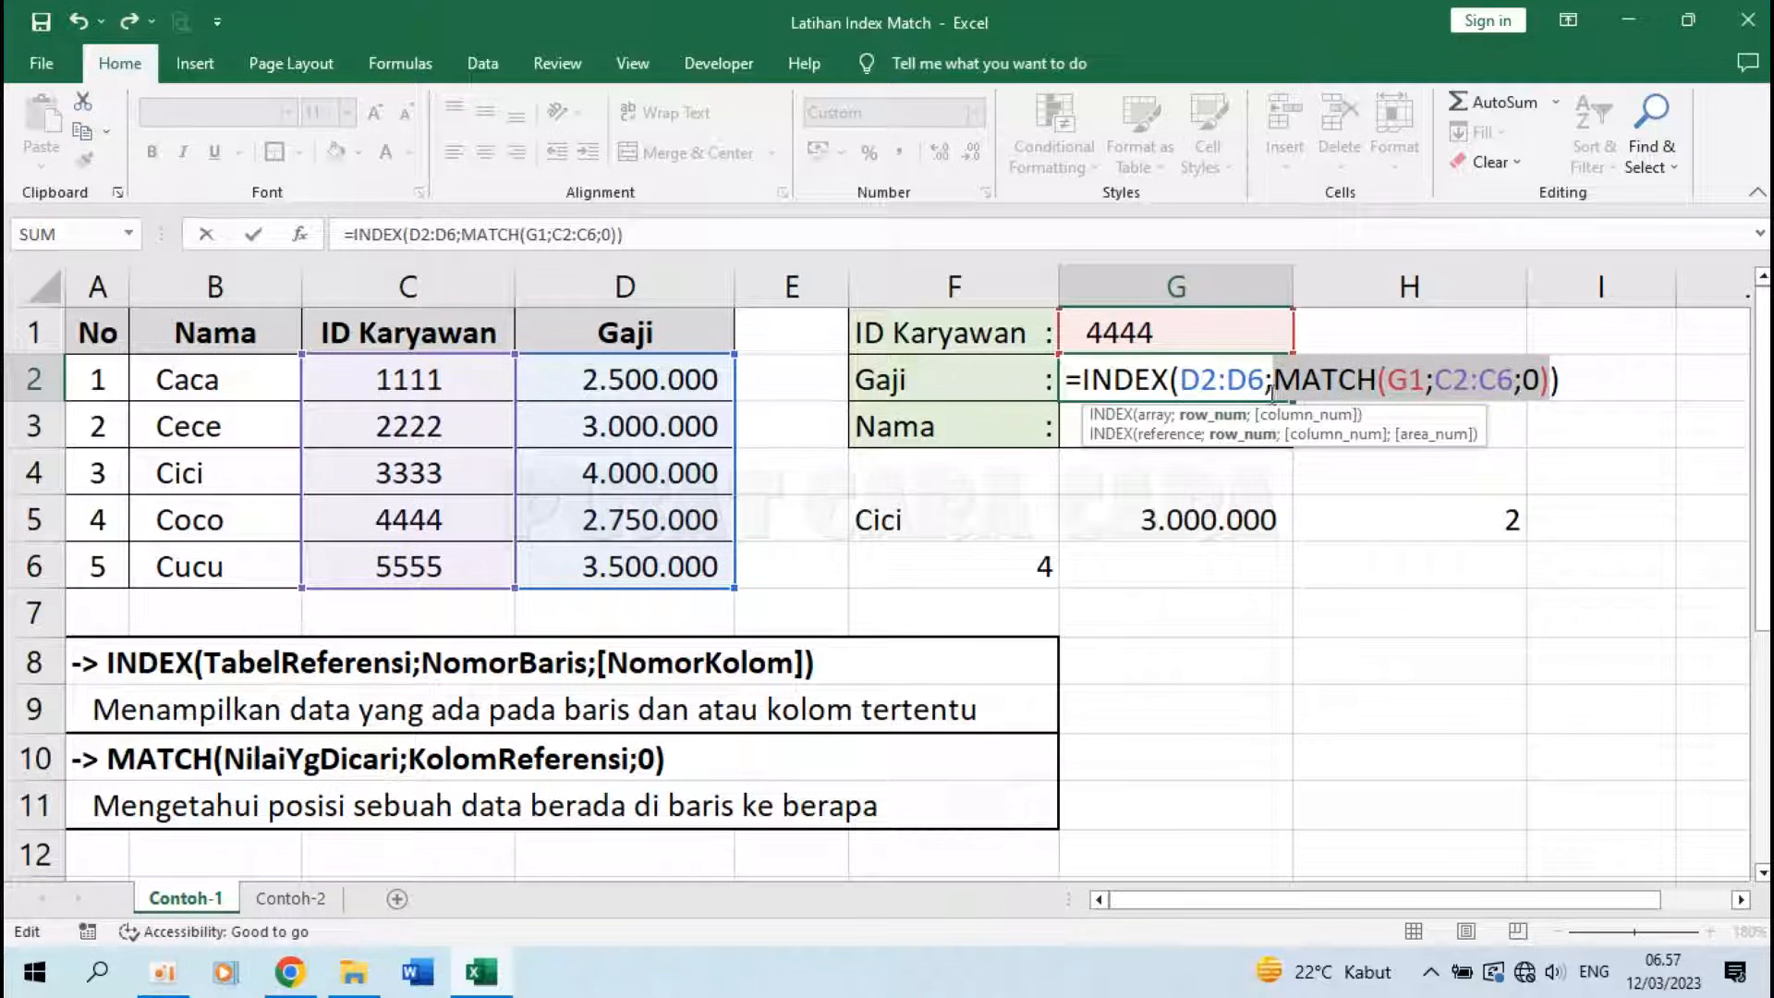
pyautogui.moveTo(1179, 379); pyautogui.dragTo(1265, 379)
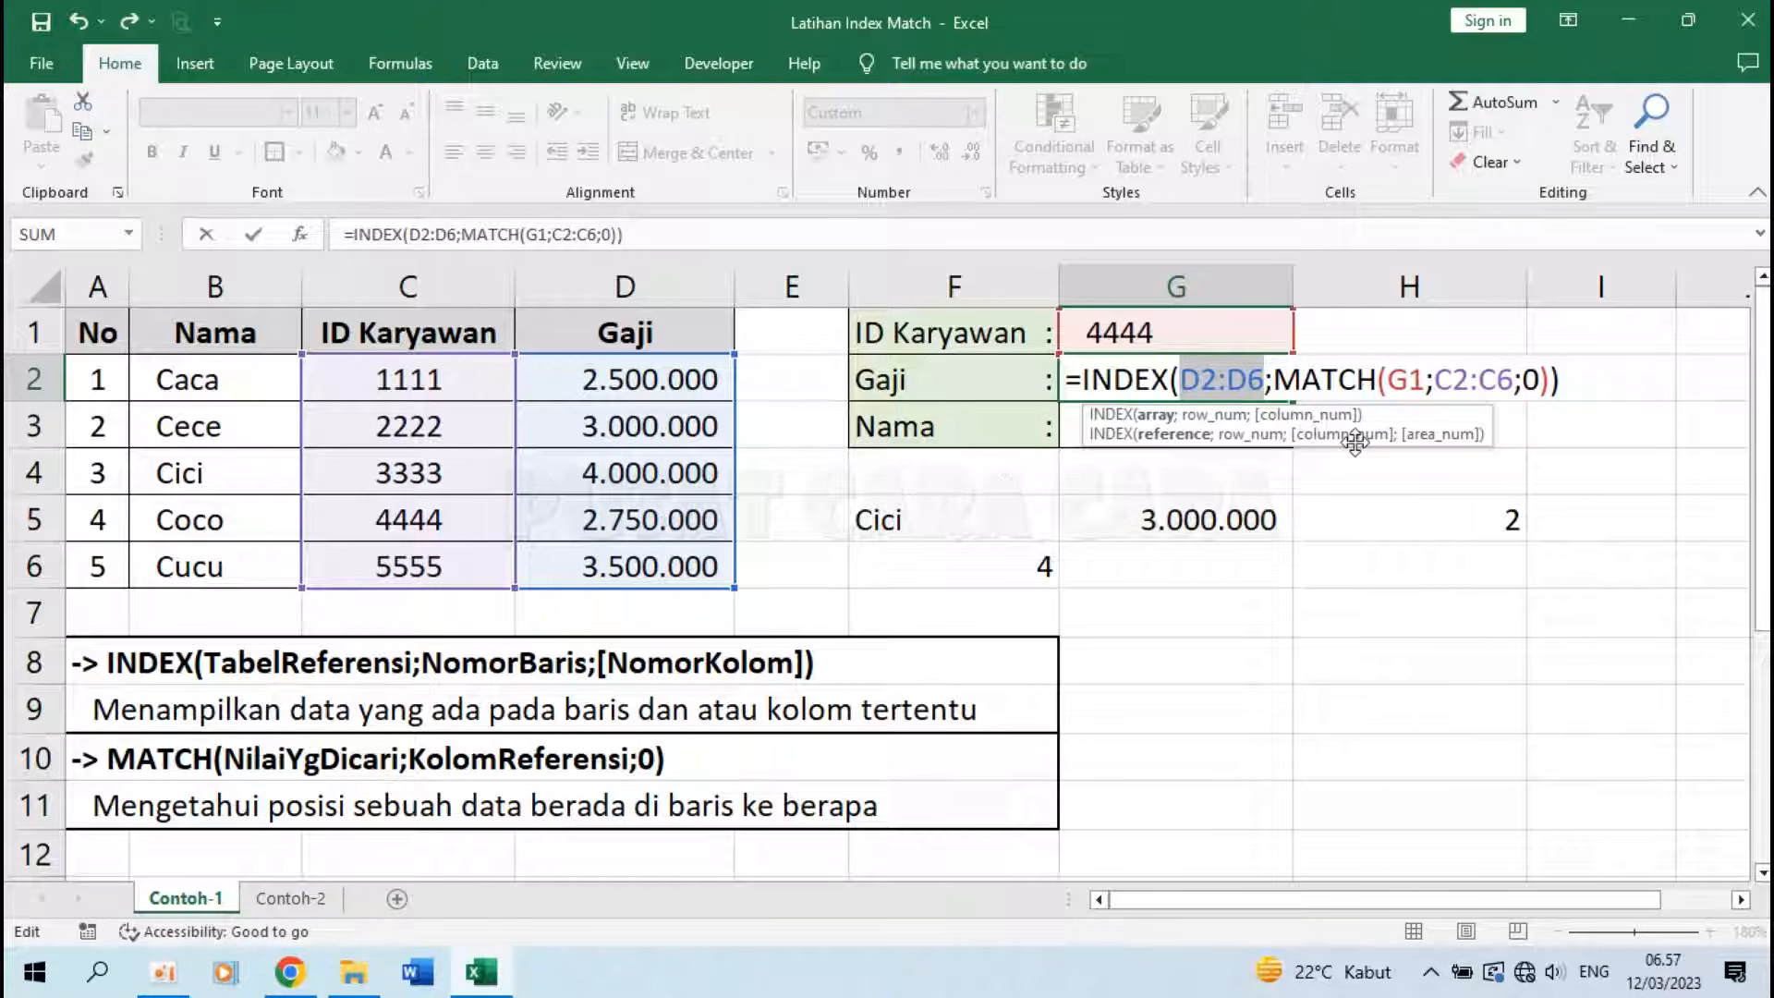
pyautogui.press('Return')
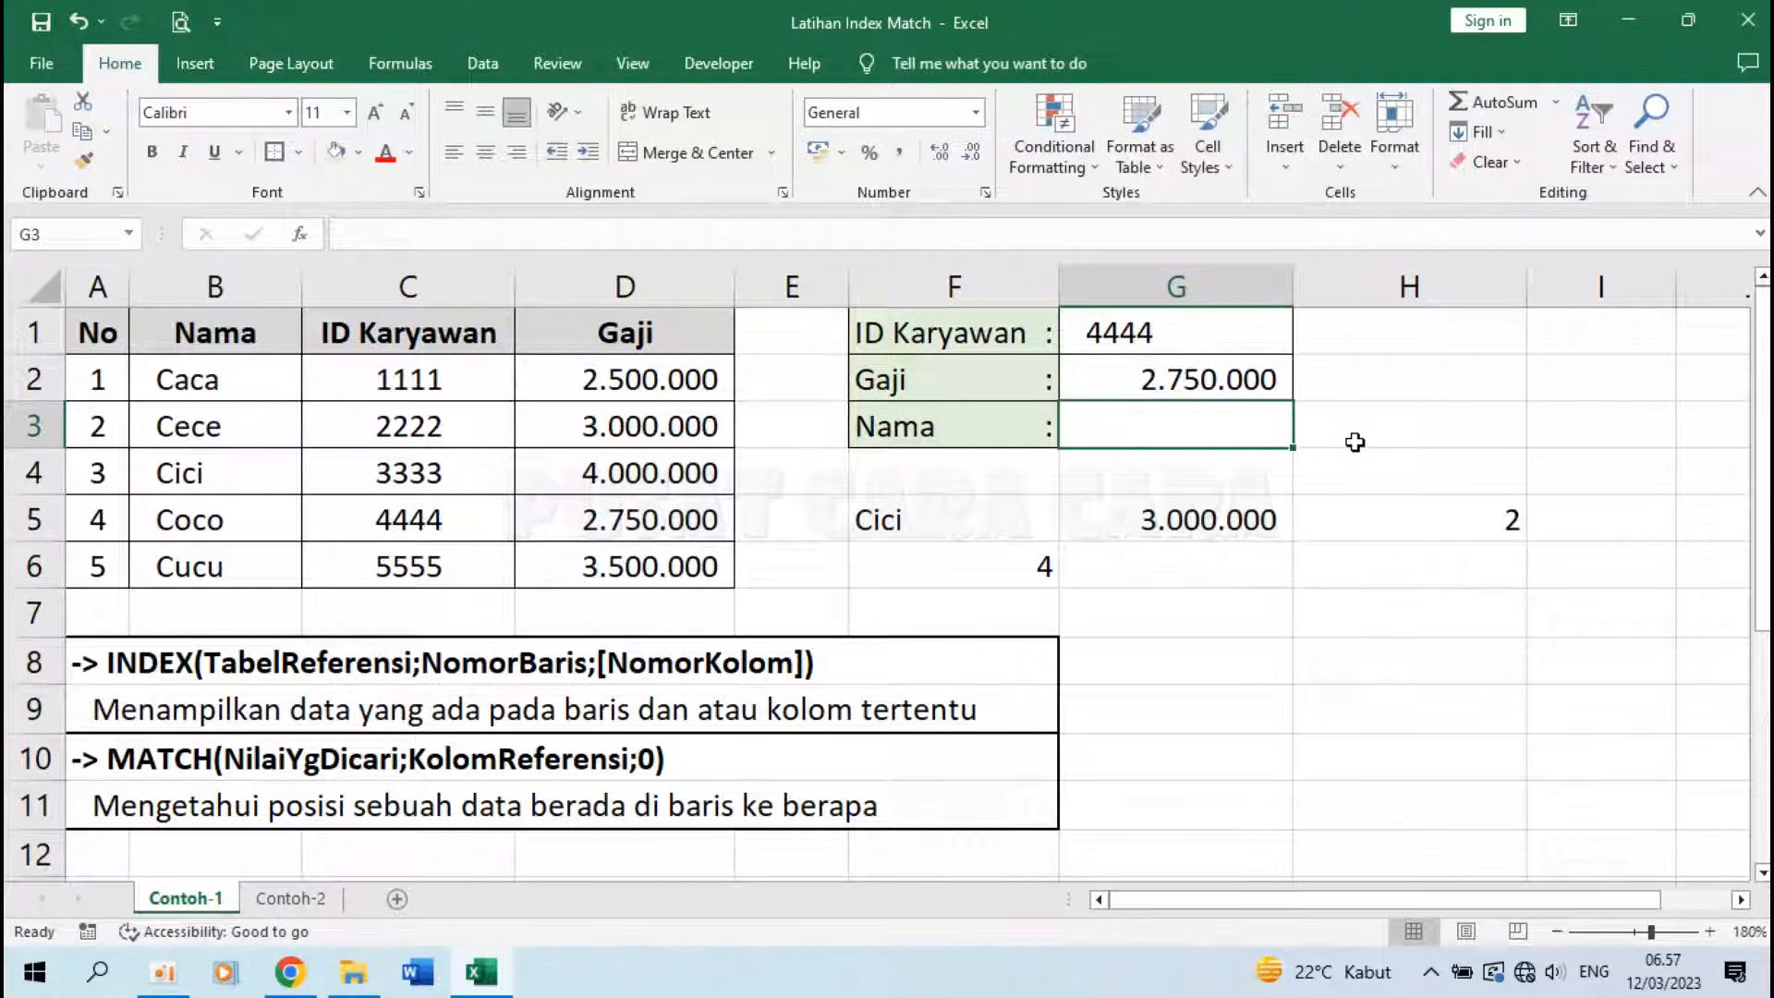
# Step: Choose the fifth employee ID from the list in G1 and compare the Gaji result with the salary in D6
pyautogui.click(1195, 352)
pyautogui.click(1303, 342)
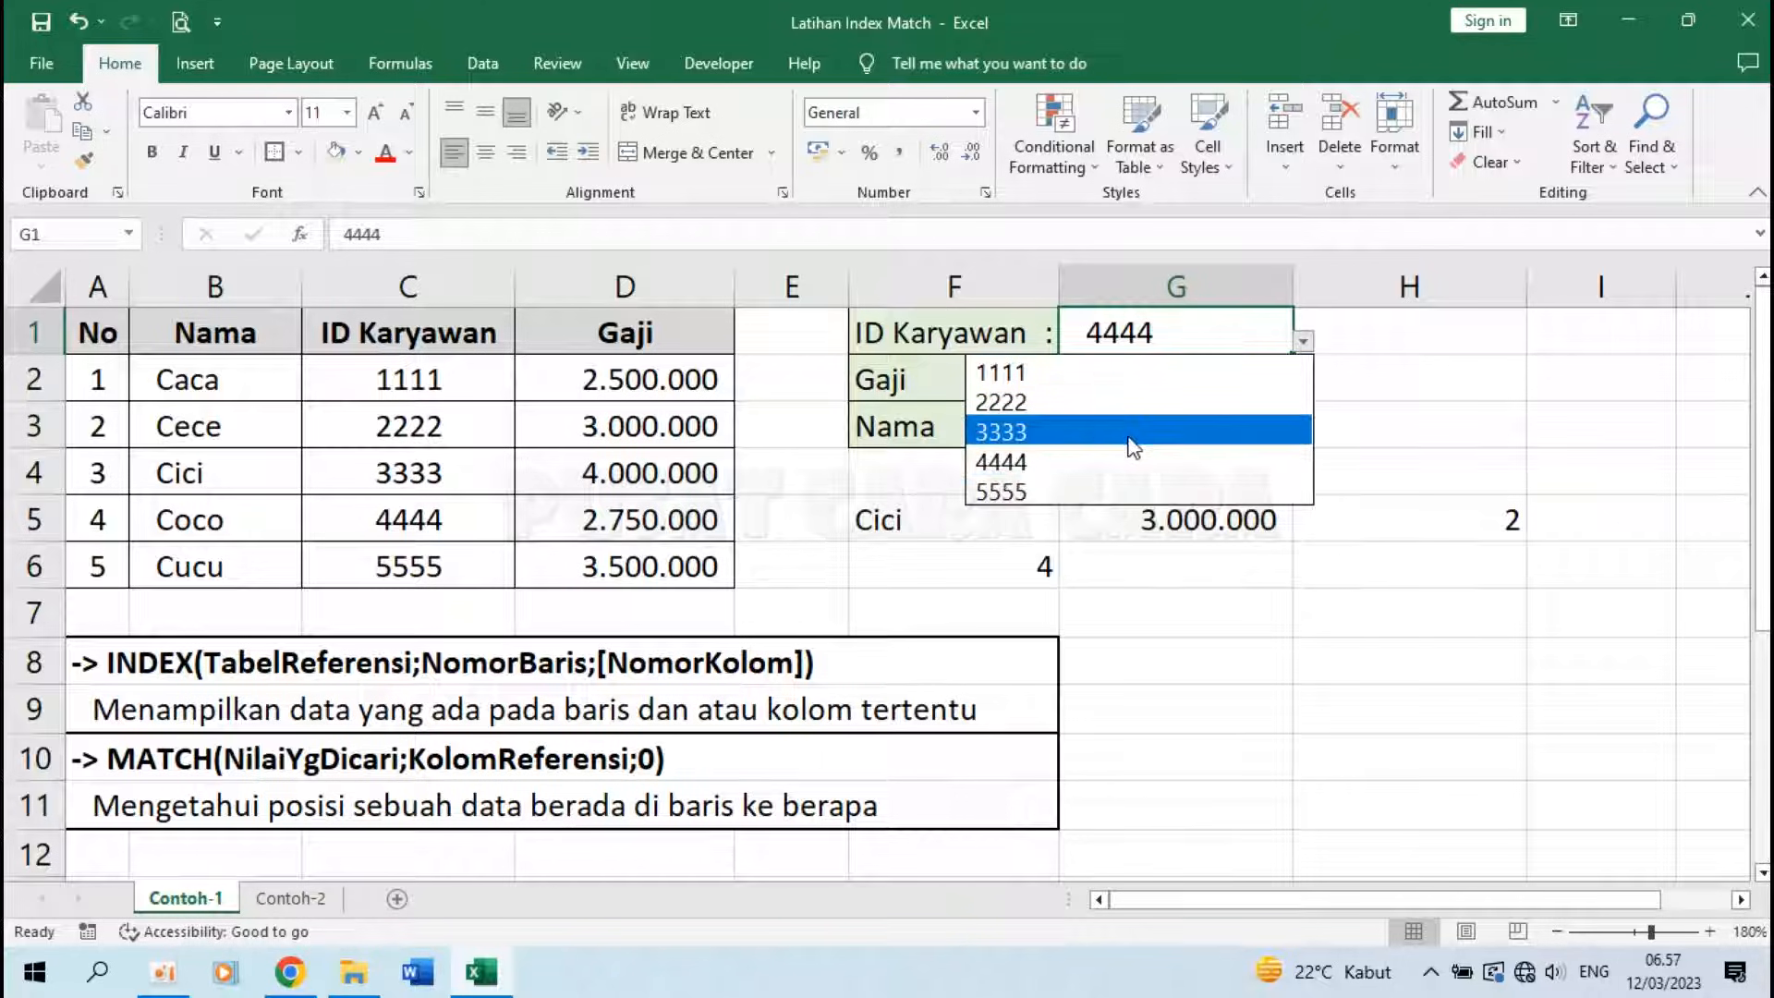
pyautogui.click(1100, 492)
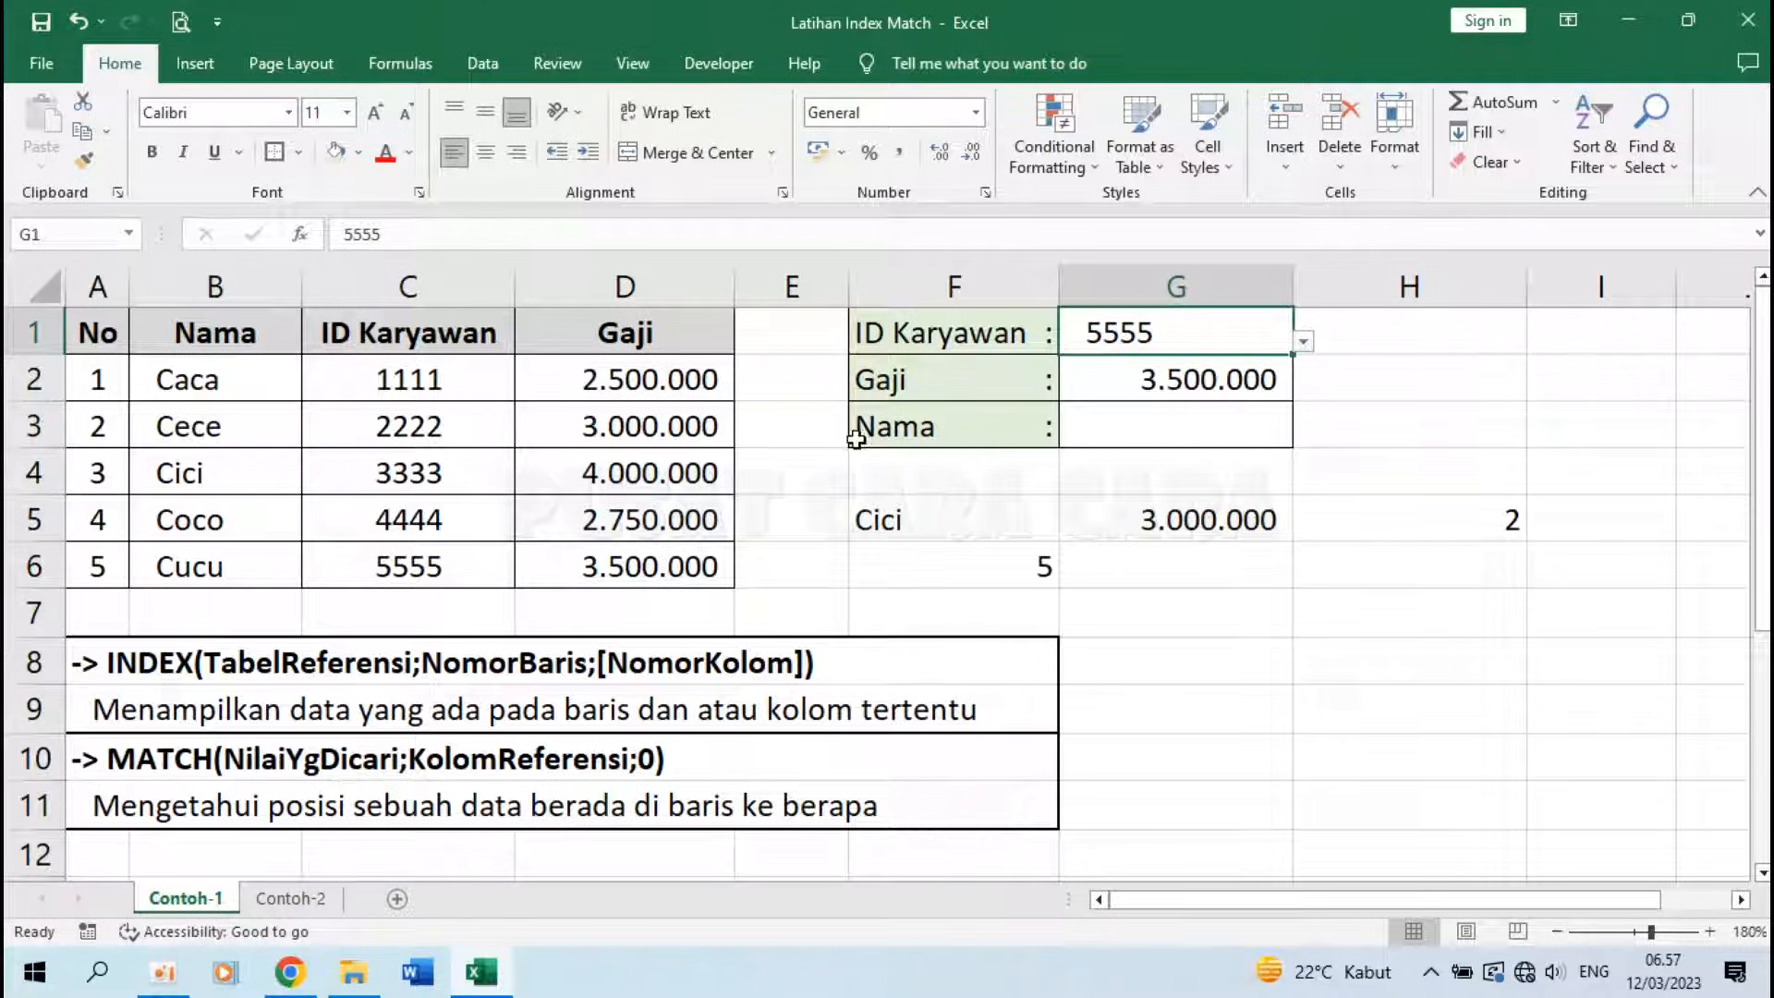
pyautogui.click(613, 554)
# Step: Examine the C2:C6 range and the whole nested MATCH part of the Gaji formula in G2
pyautogui.click(1188, 382)
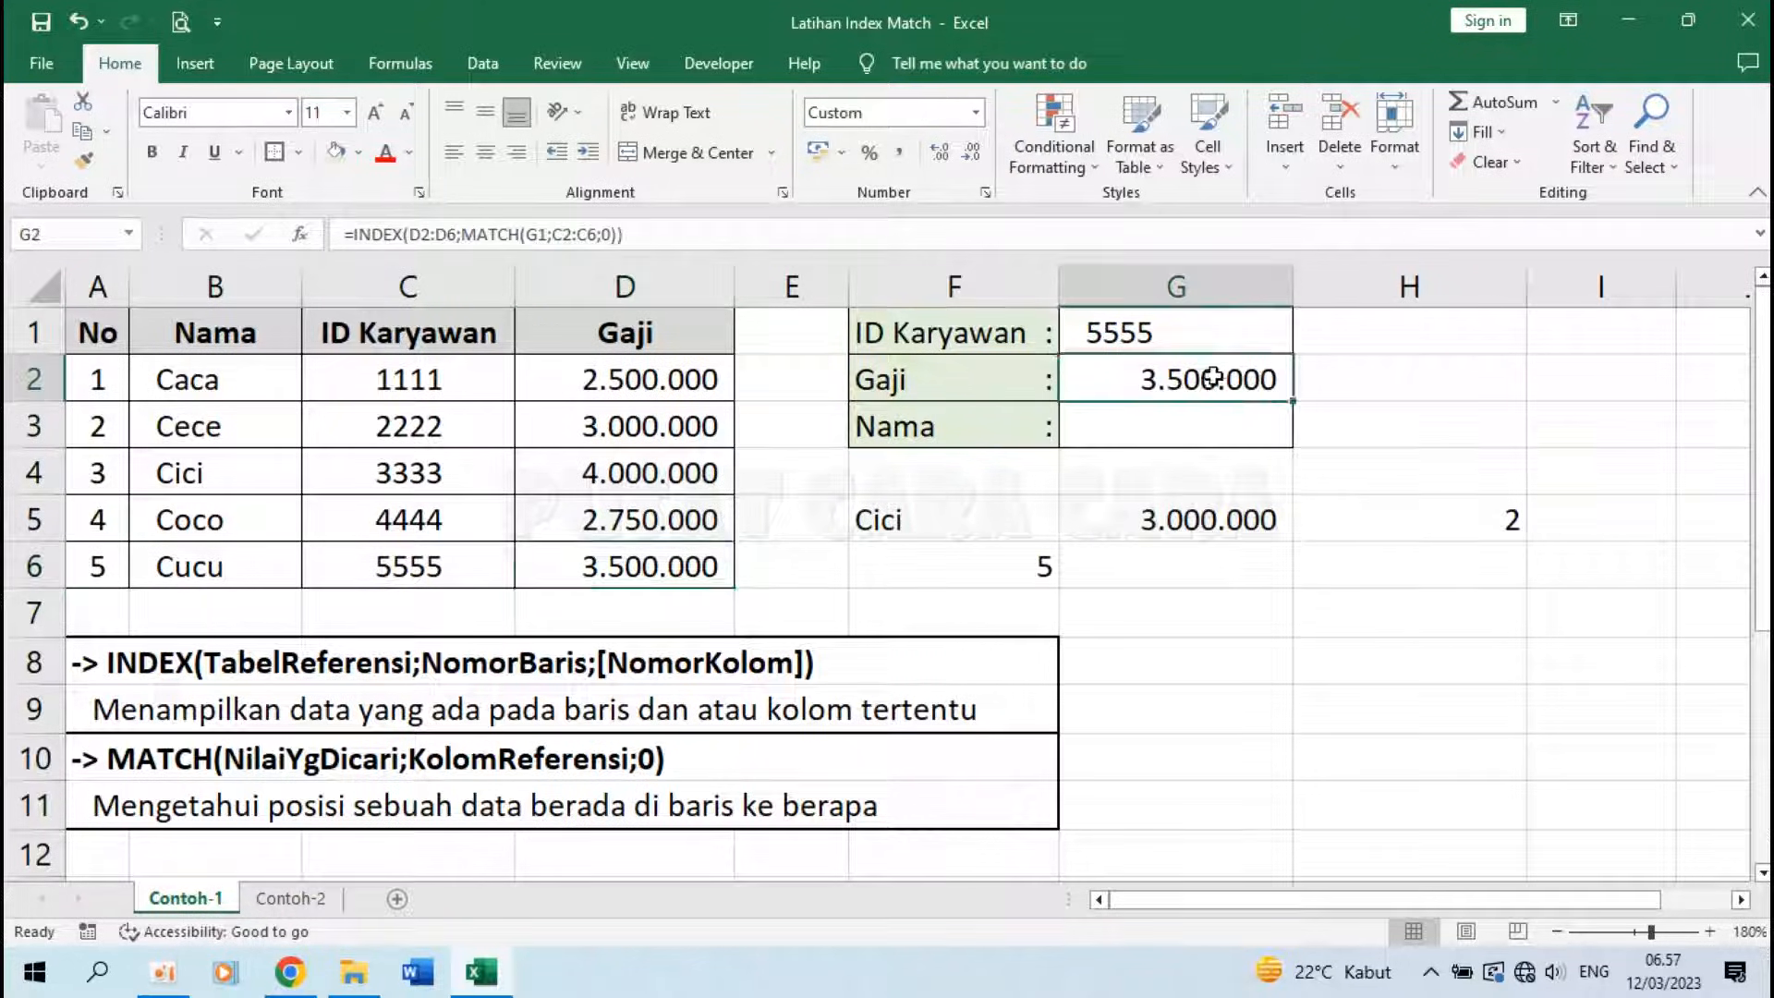
pyautogui.doubleClick(1217, 379)
pyautogui.moveTo(1265, 380); pyautogui.dragTo(1524, 386)
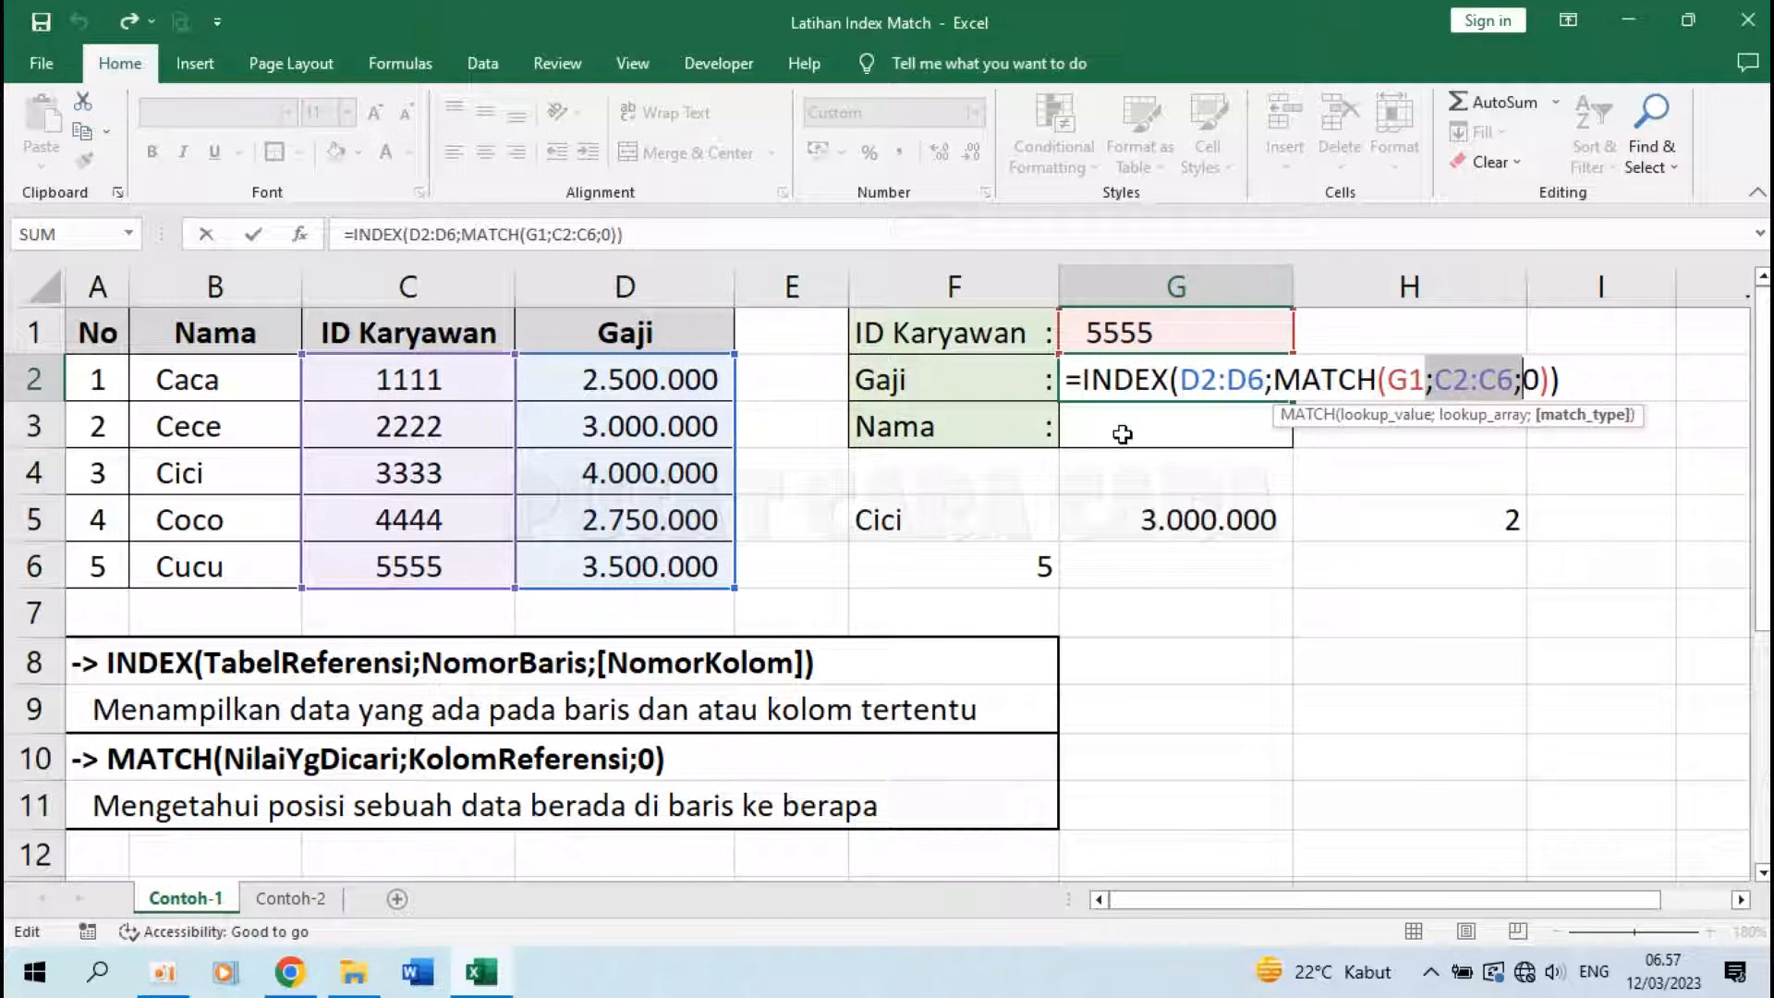
pyautogui.moveTo(1273, 379); pyautogui.dragTo(1553, 379)
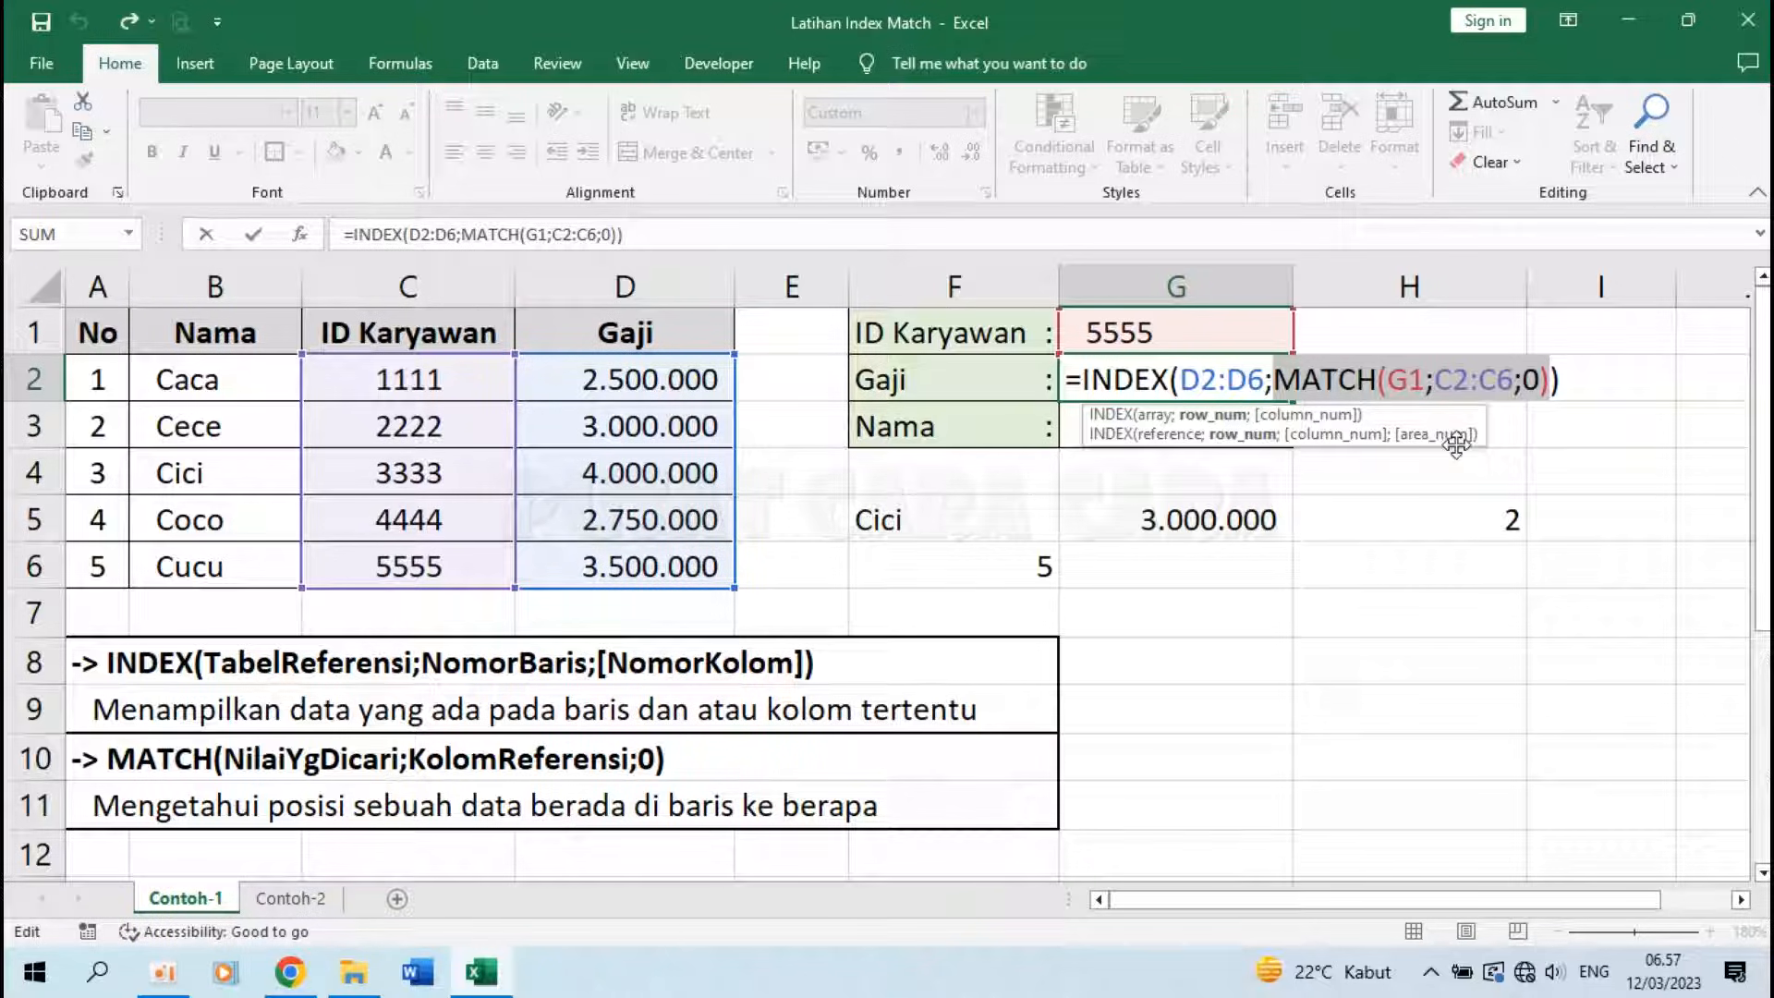
pyautogui.press('Return')
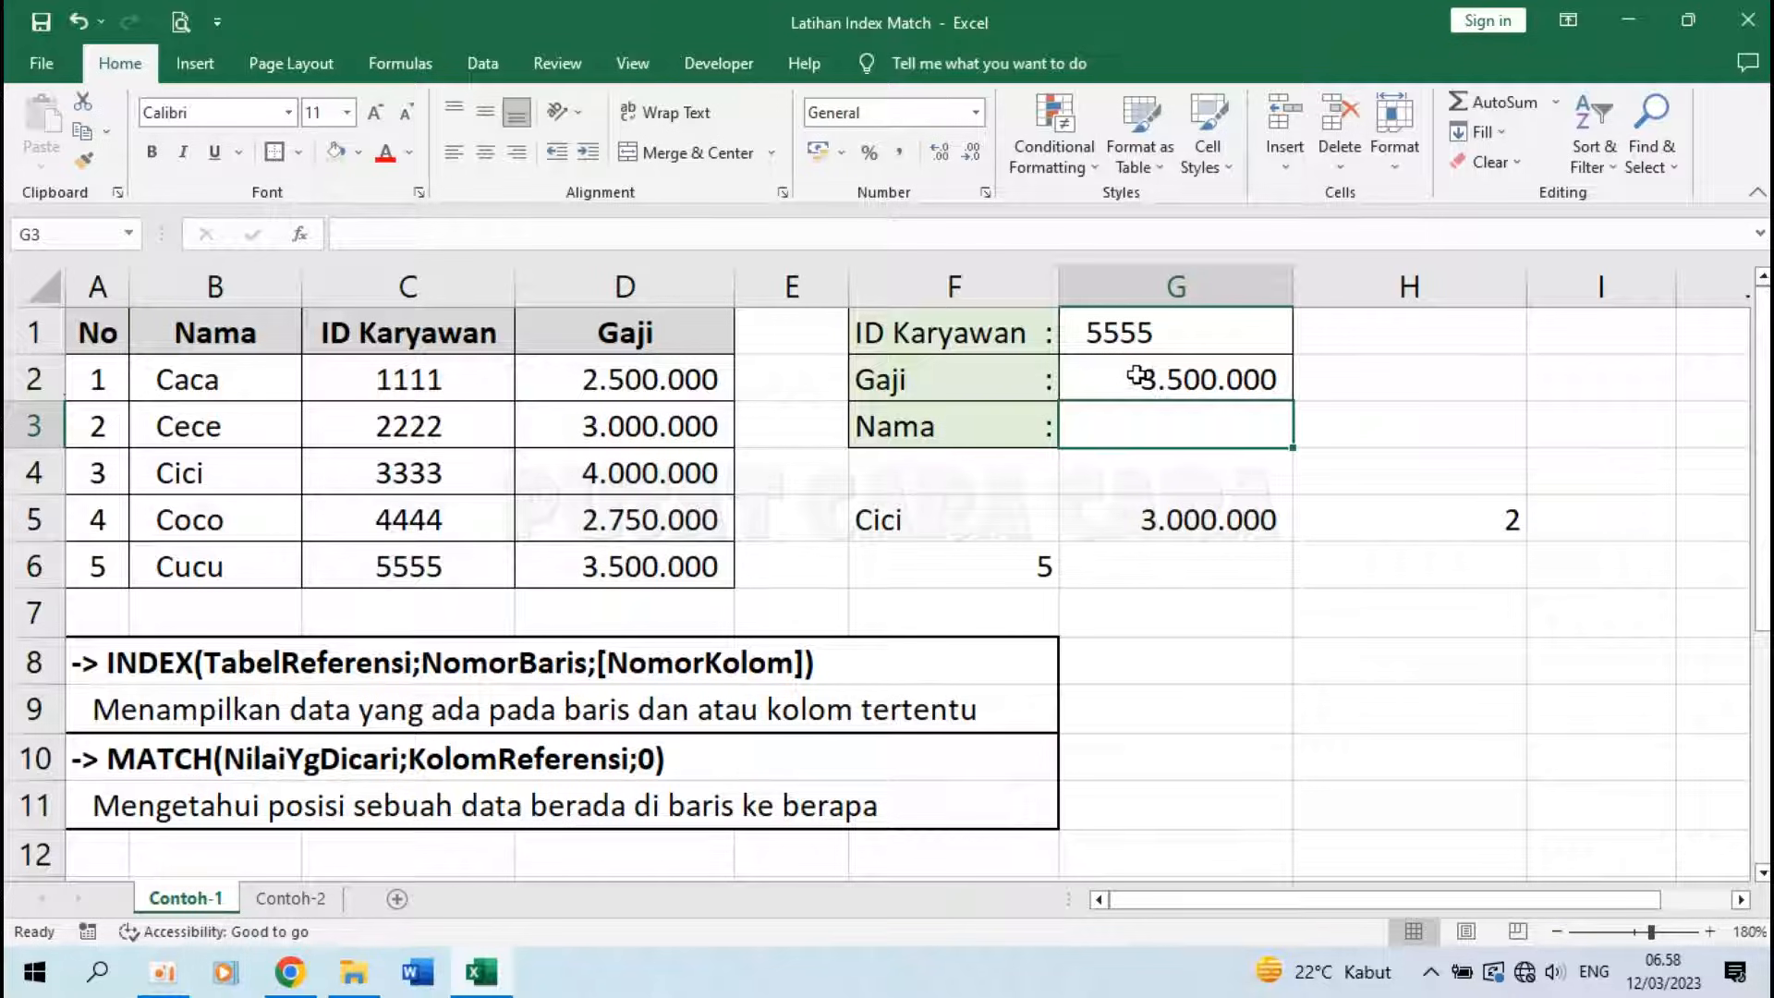
# Step: Write the formula =VLOOKUP(G1;C2:D6;2;0) in H2, beside the Gaji result, to look up the salary by employee ID
pyautogui.click(1138, 379)
pyautogui.click(1401, 390)
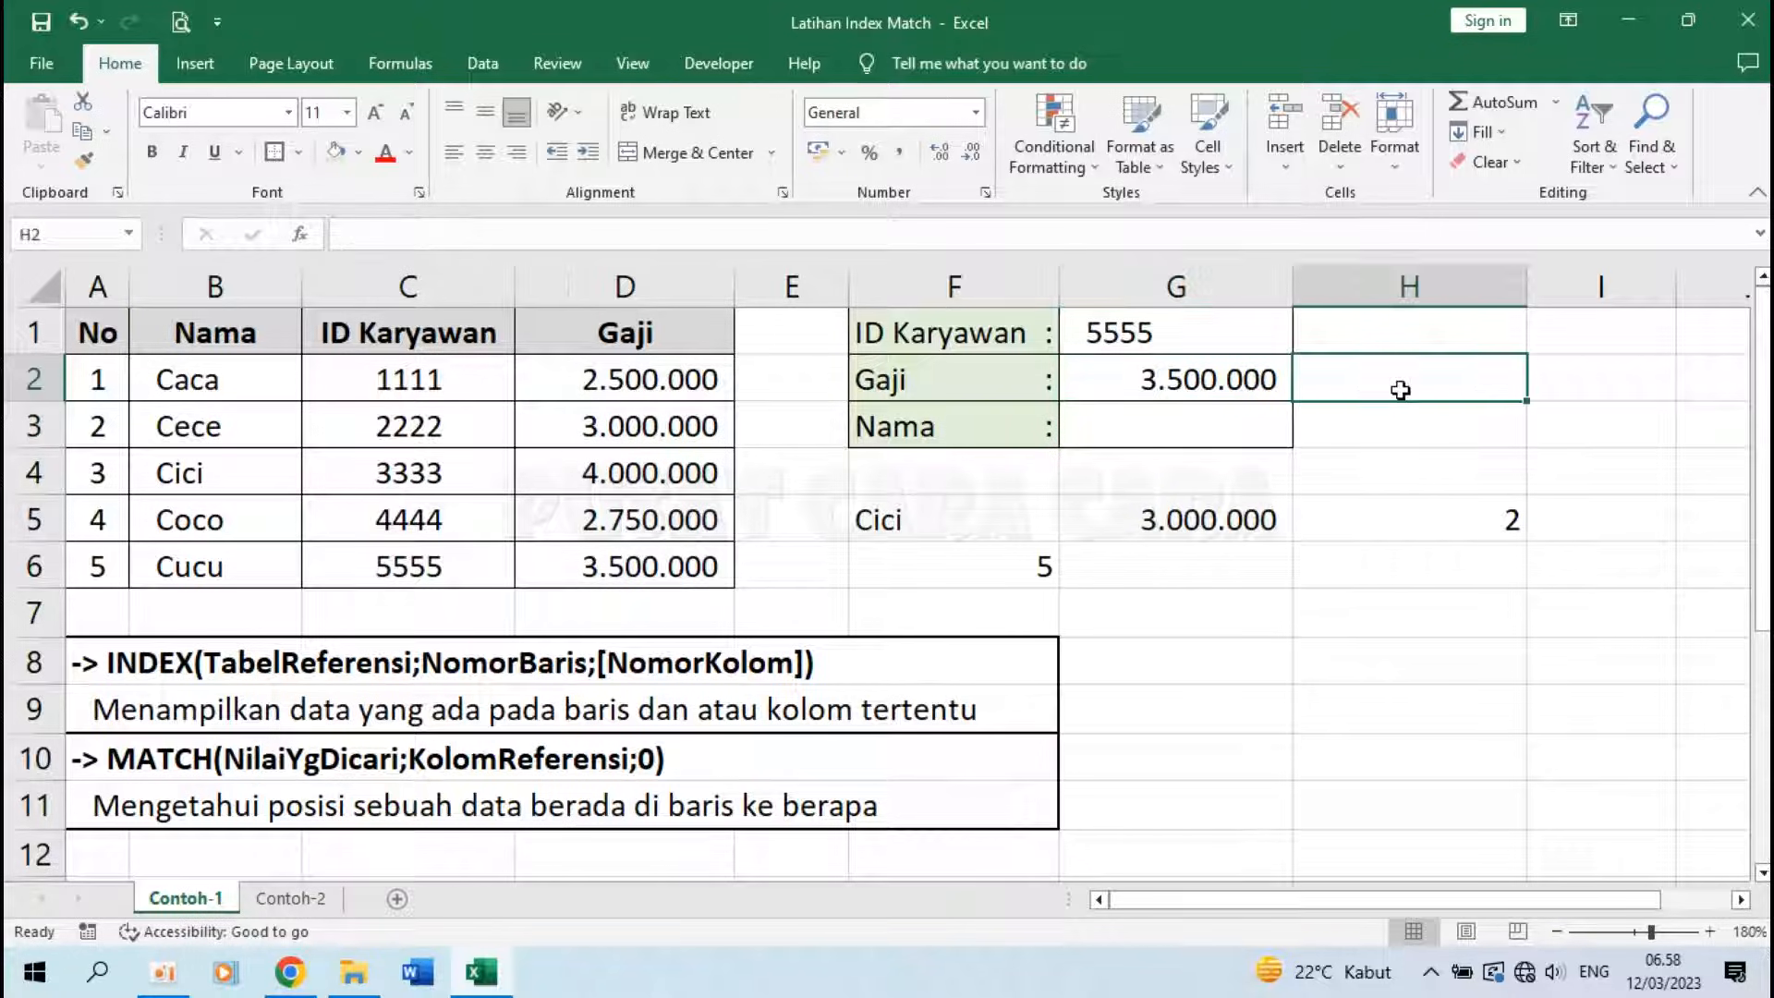
pyautogui.write('=')
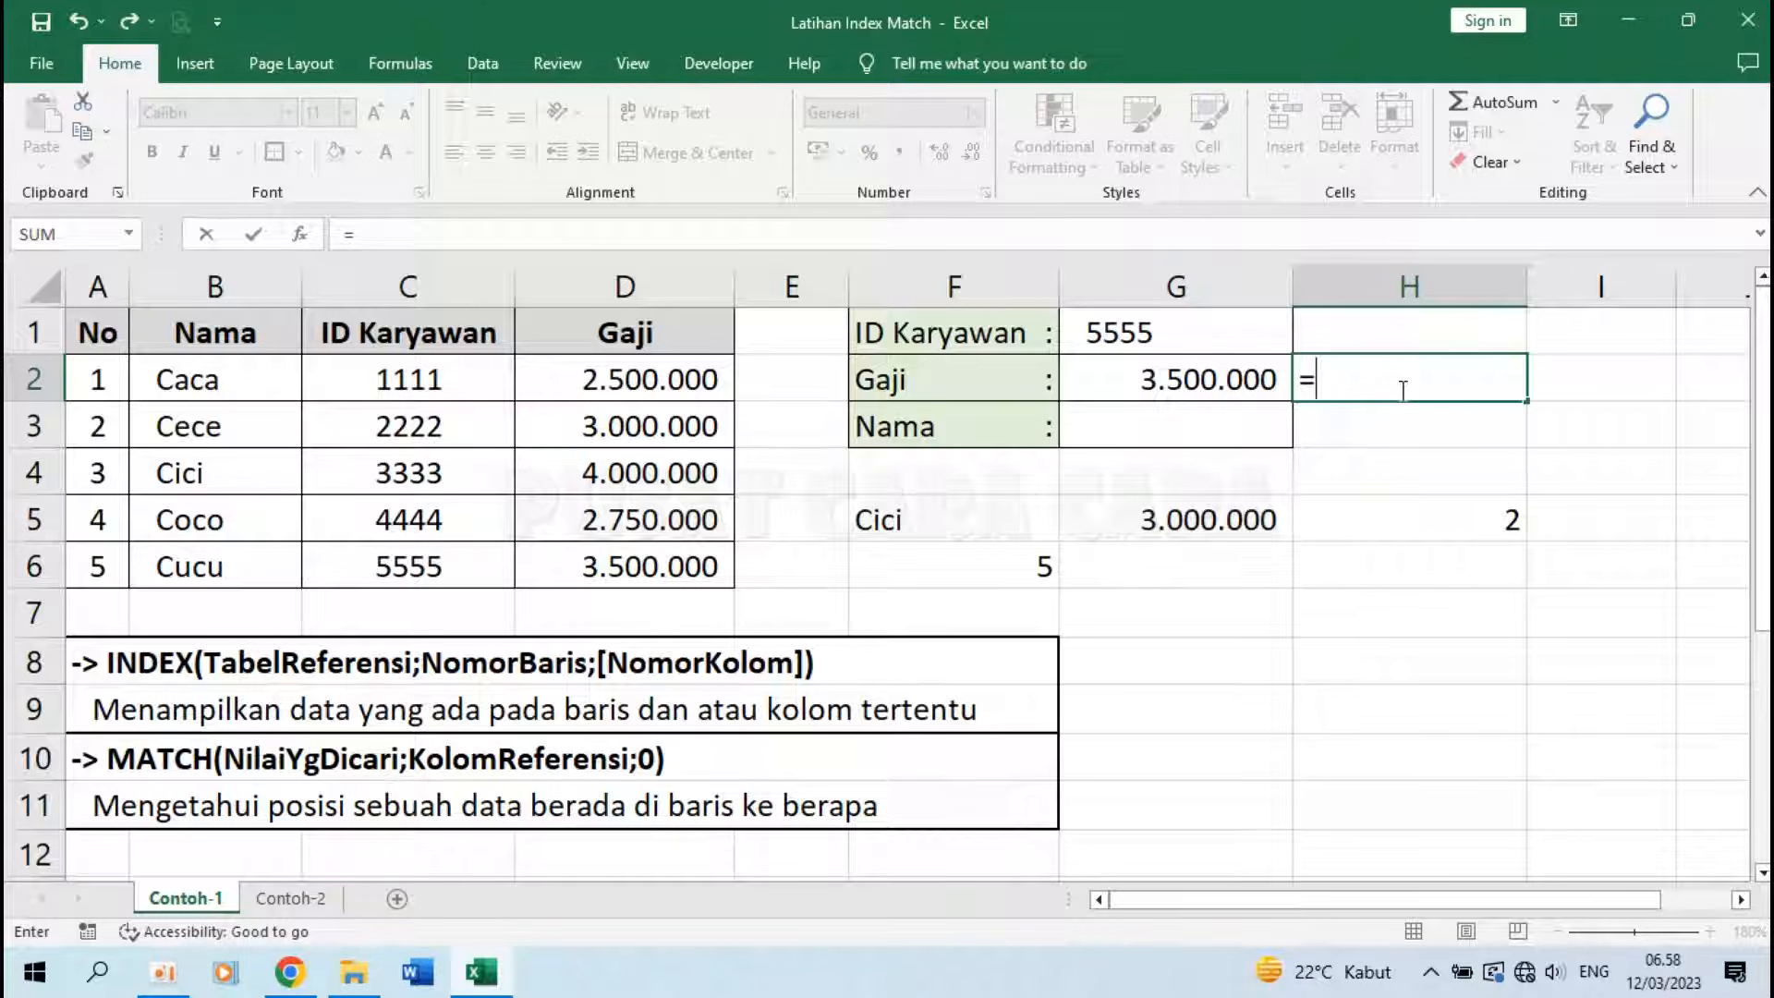
pyautogui.write('VLOOKUP(')
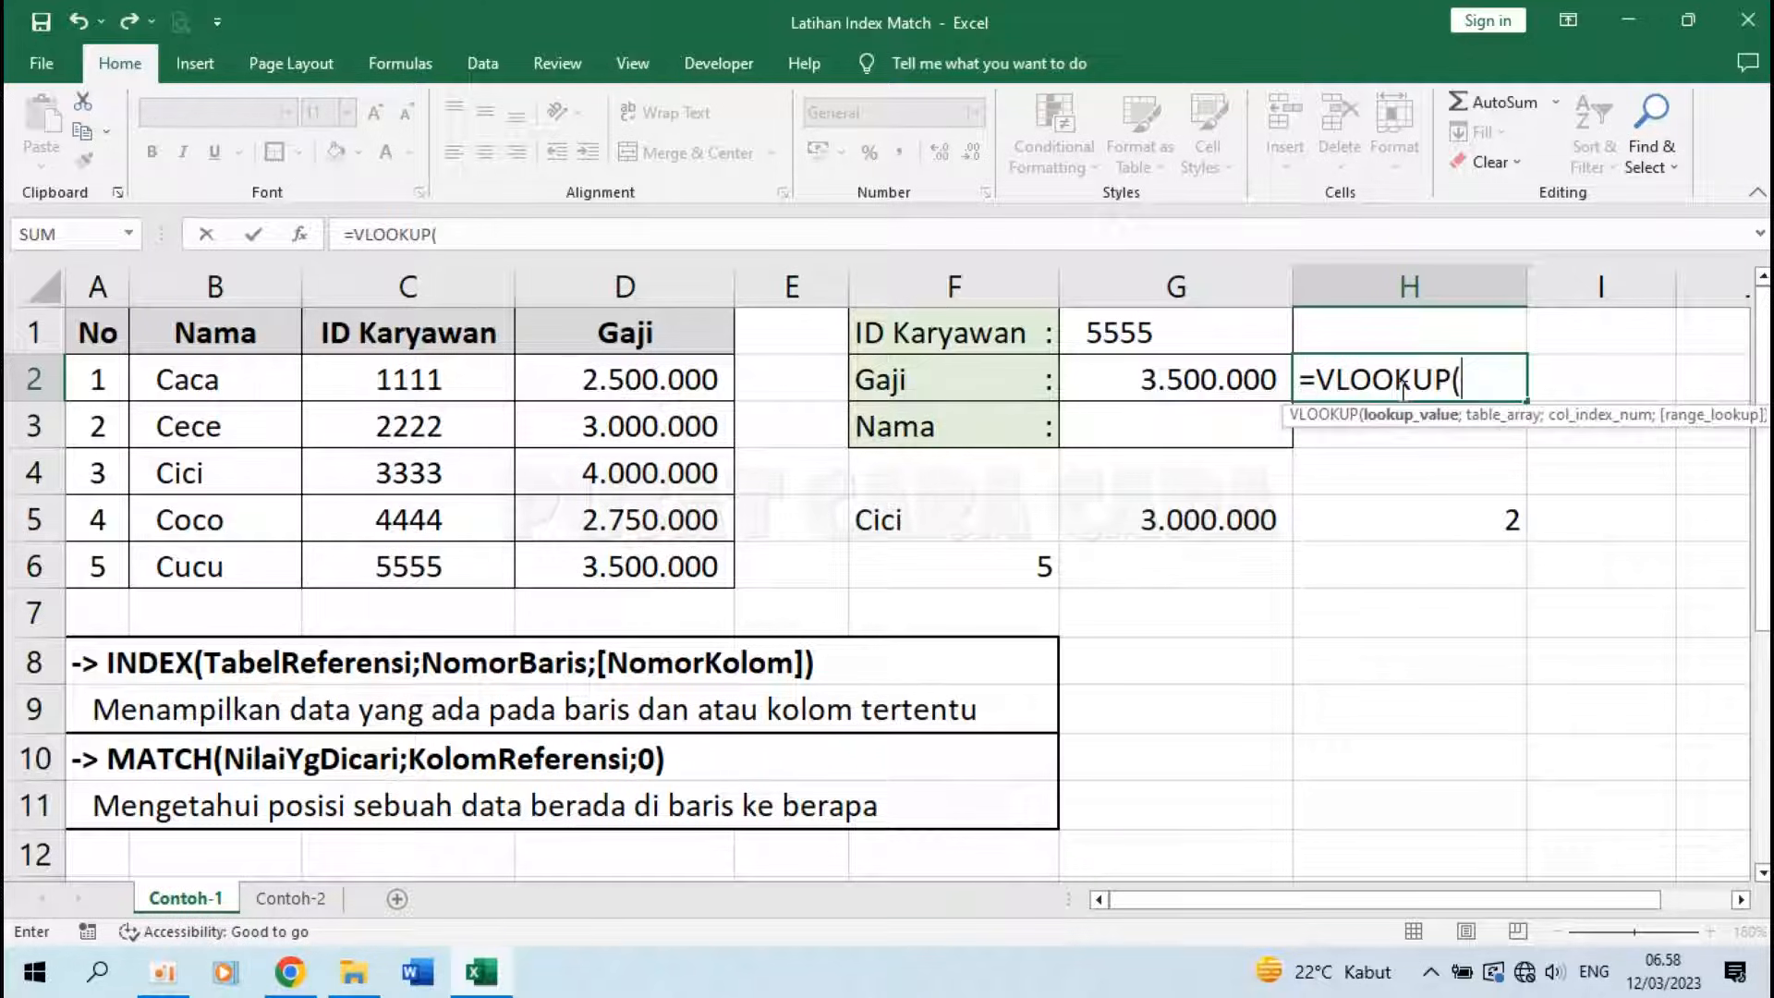
pyautogui.click(1149, 328)
pyautogui.write(';')
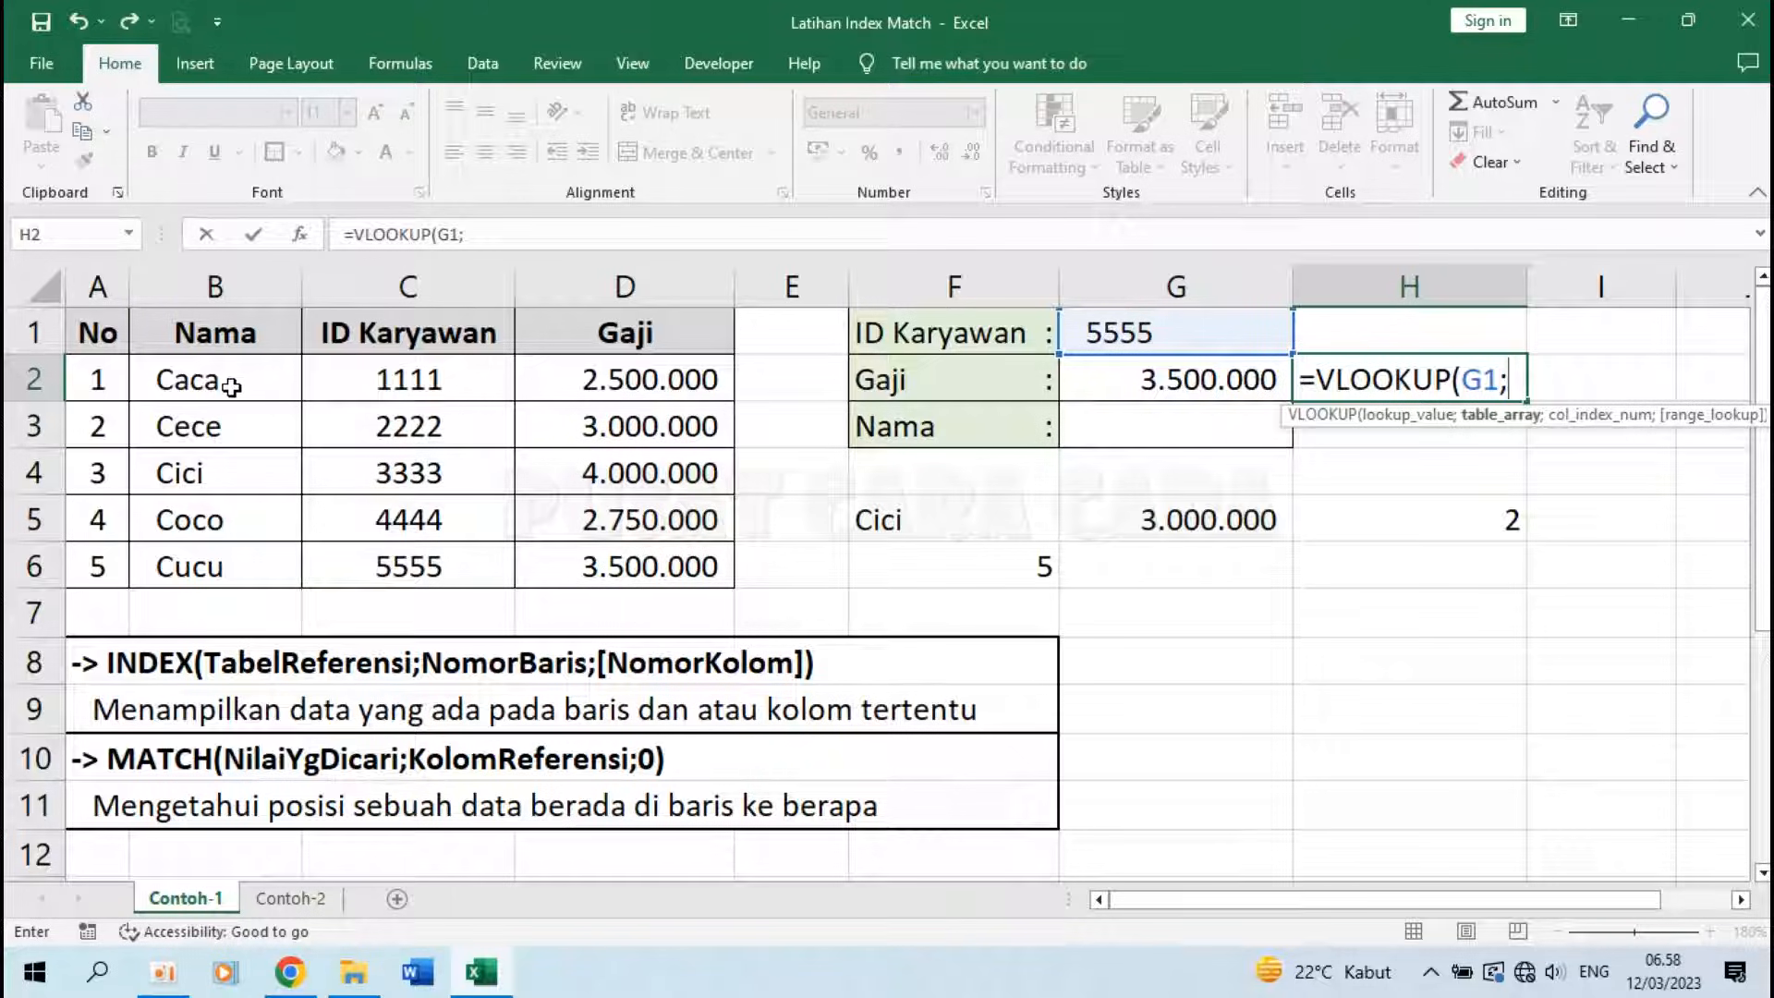
pyautogui.moveTo(376, 380); pyautogui.dragTo(593, 568)
pyautogui.write(';')
pyautogui.write('2:D6;2')
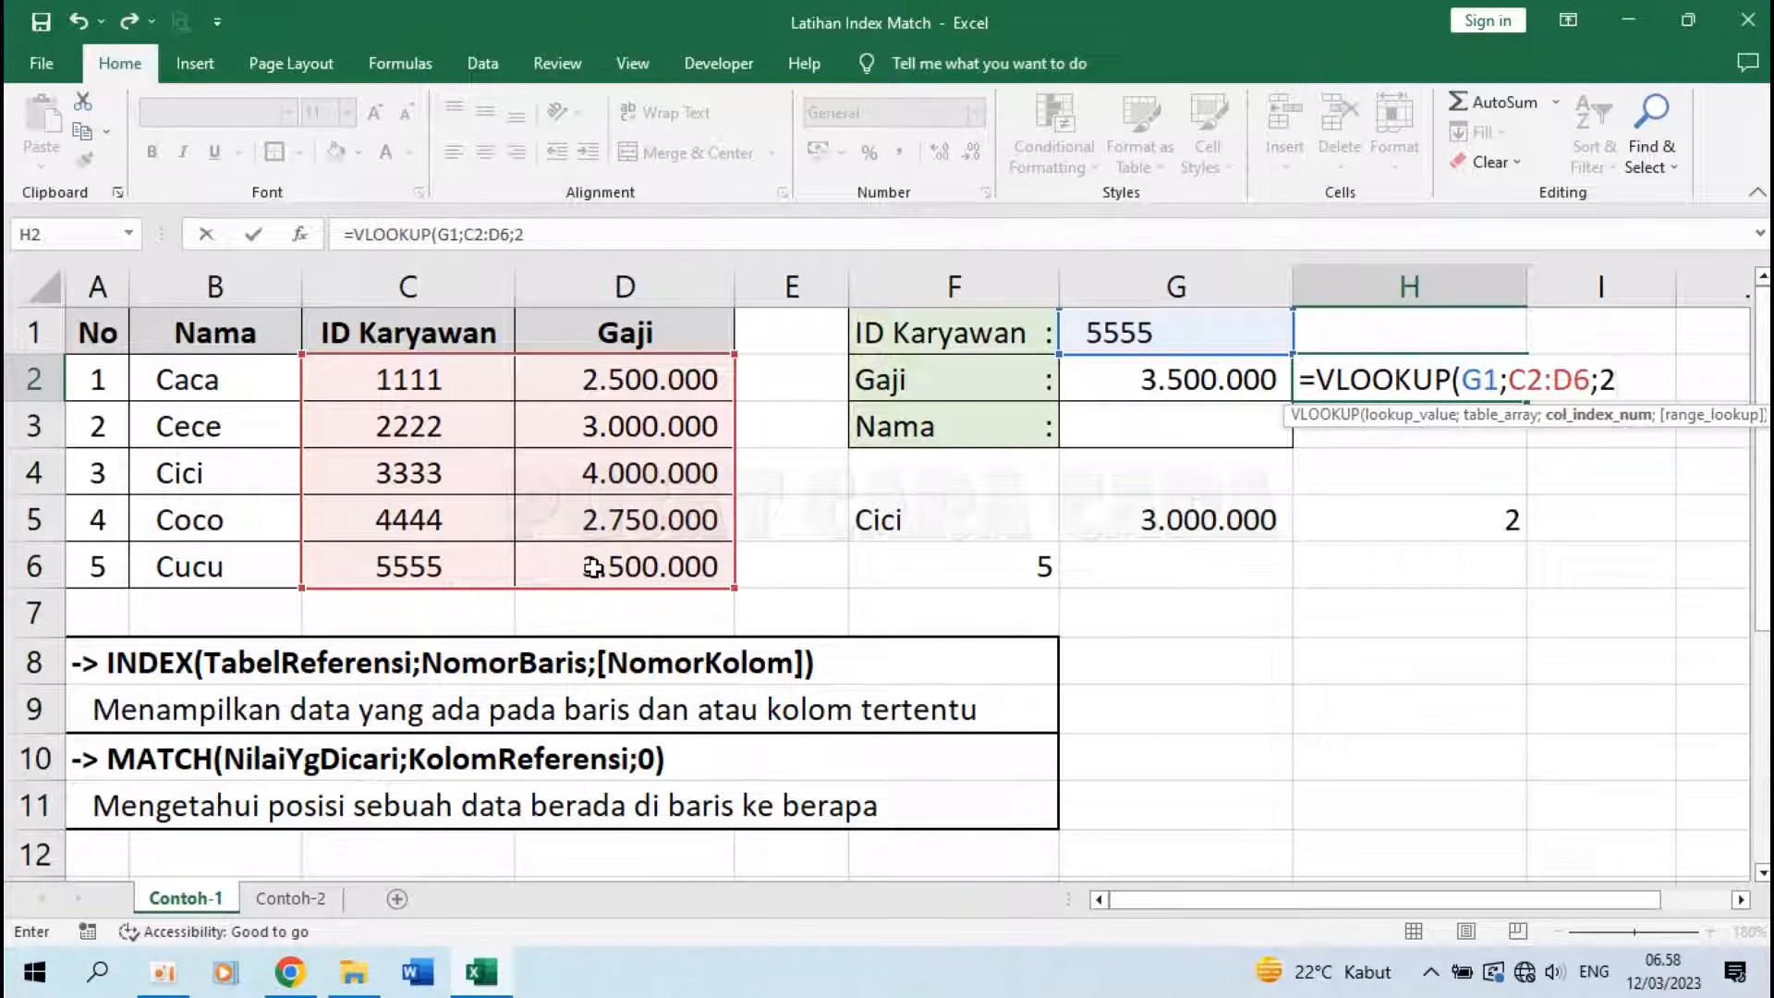
pyautogui.write(';0)')
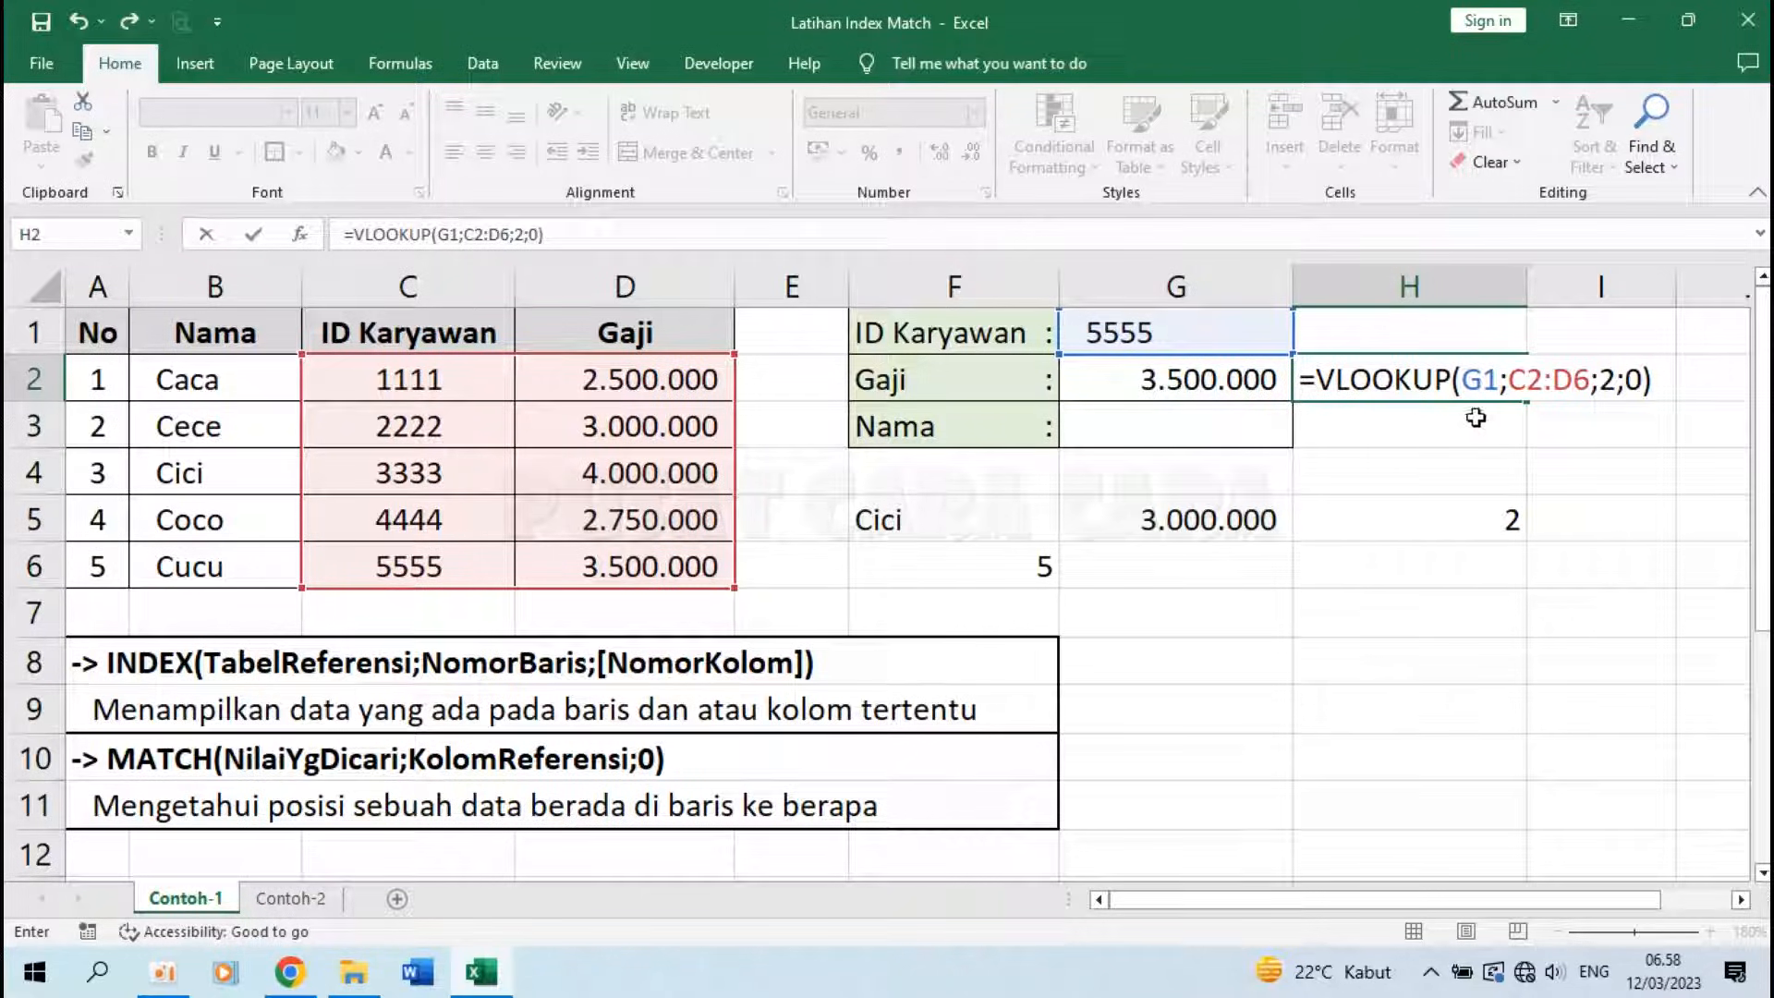
# Step: Review the C2:D6 table array and column number in the H2 VLOOKUP formula and commit it
pyautogui.moveTo(1518, 378); pyautogui.dragTo(1599, 379)
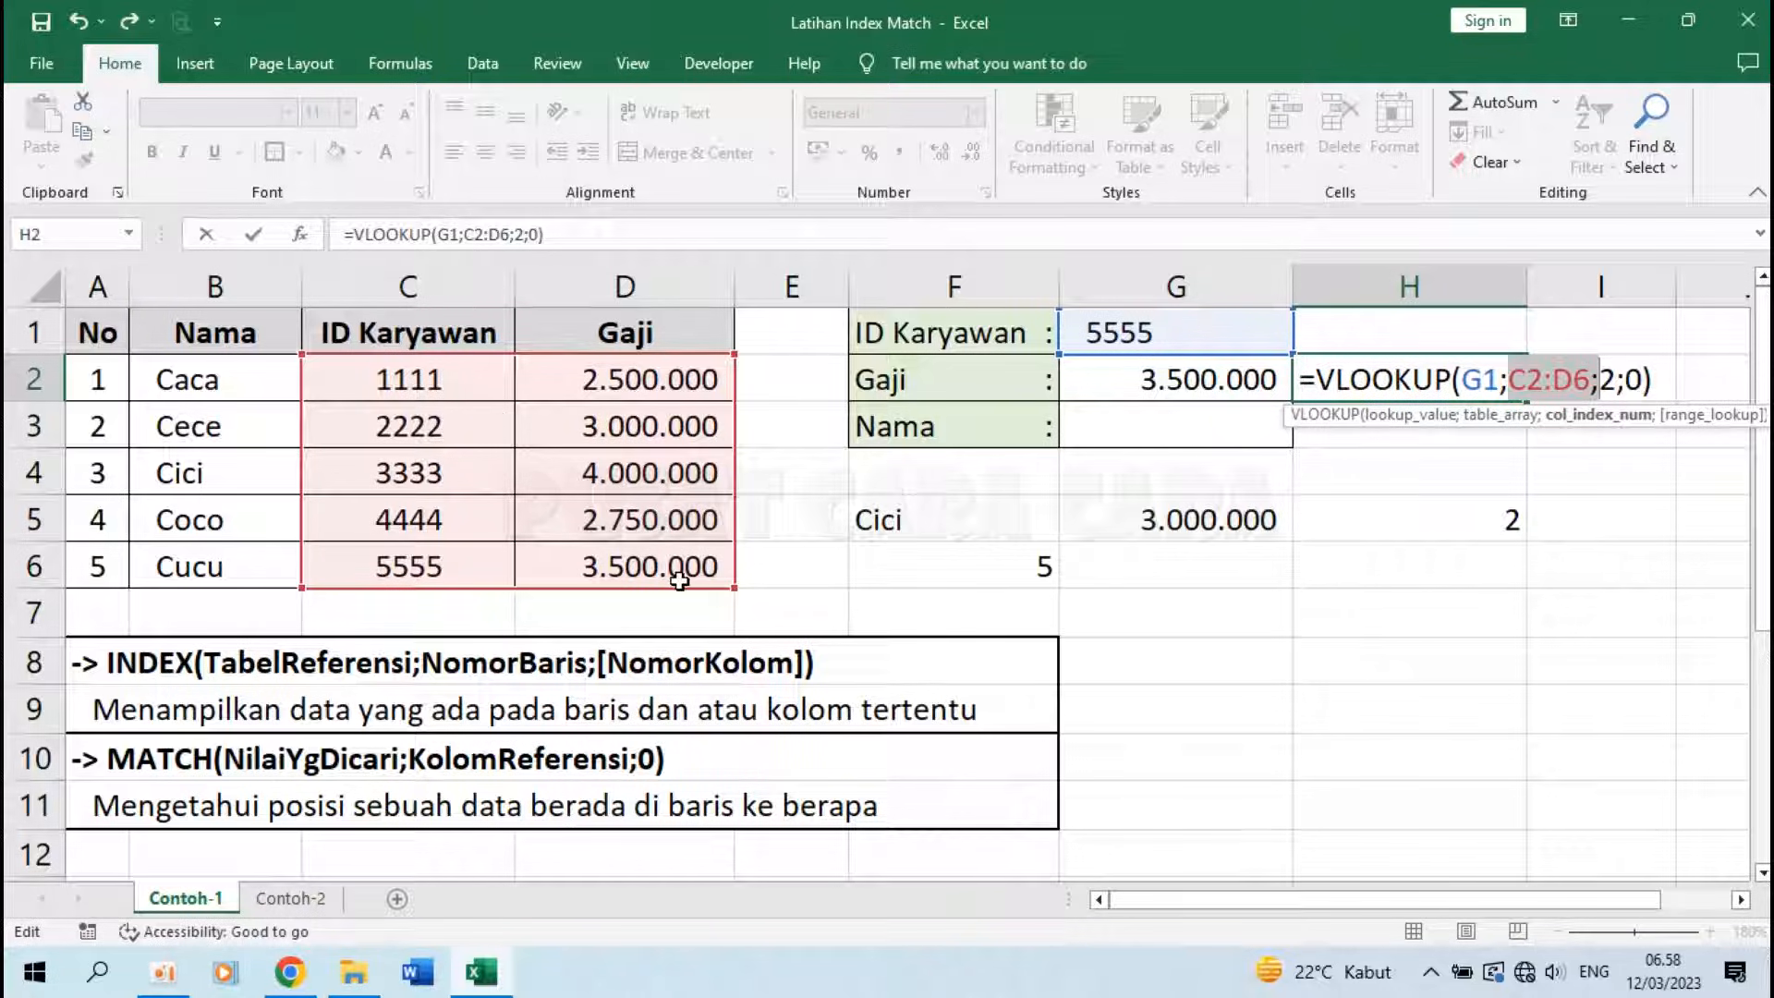
pyautogui.click(1608, 379)
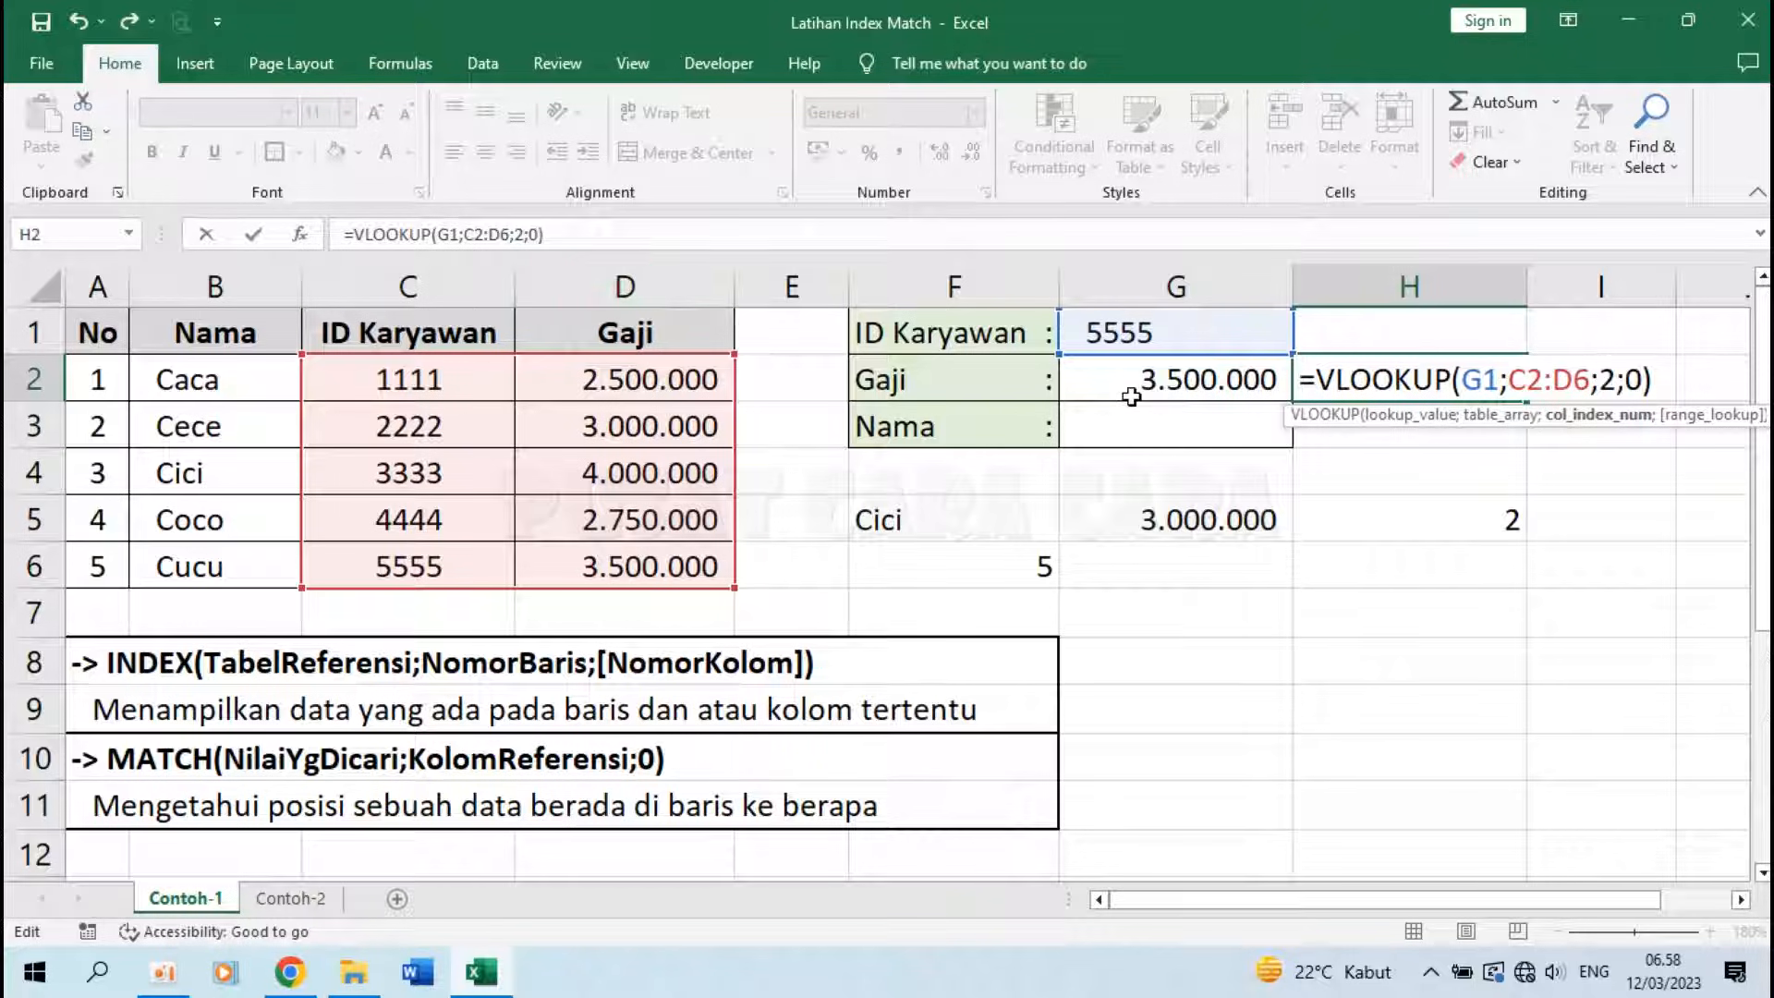
pyautogui.press('Return')
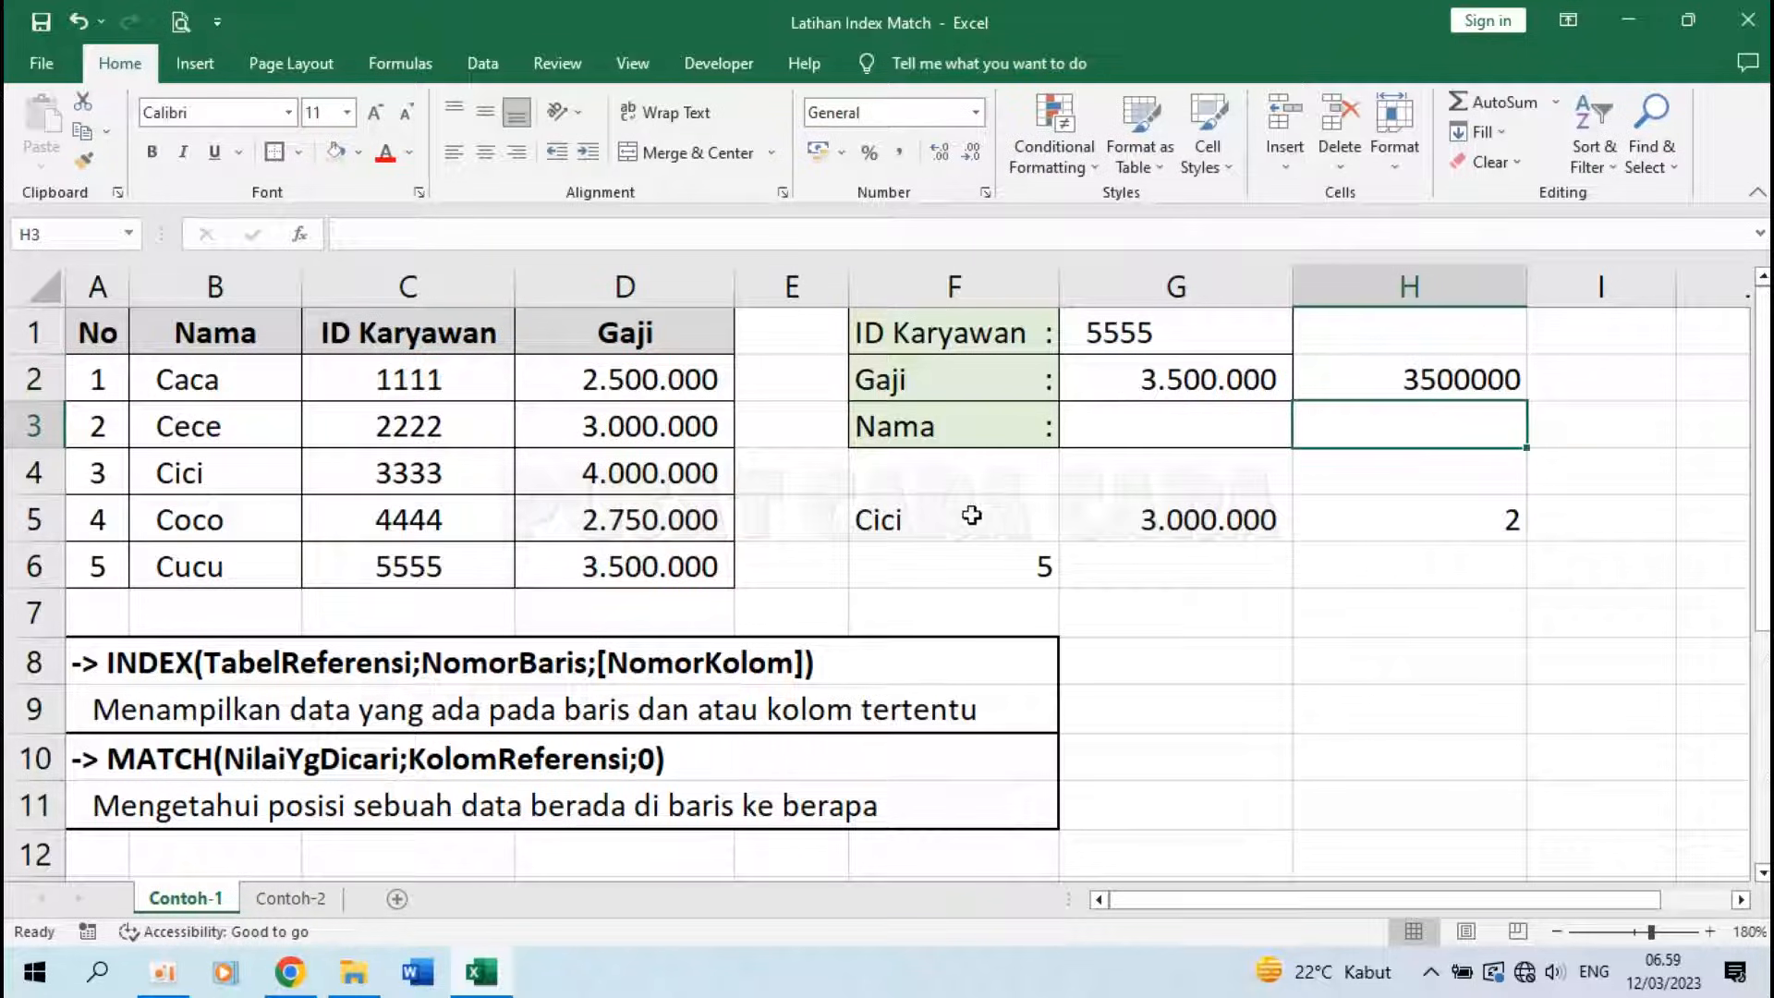
# Step: Clear the earlier practice results in F5:H6 and check the INDEX-MATCH formula in G2
pyautogui.moveTo(971, 515); pyautogui.dragTo(1356, 566)
pyautogui.press('Delete')
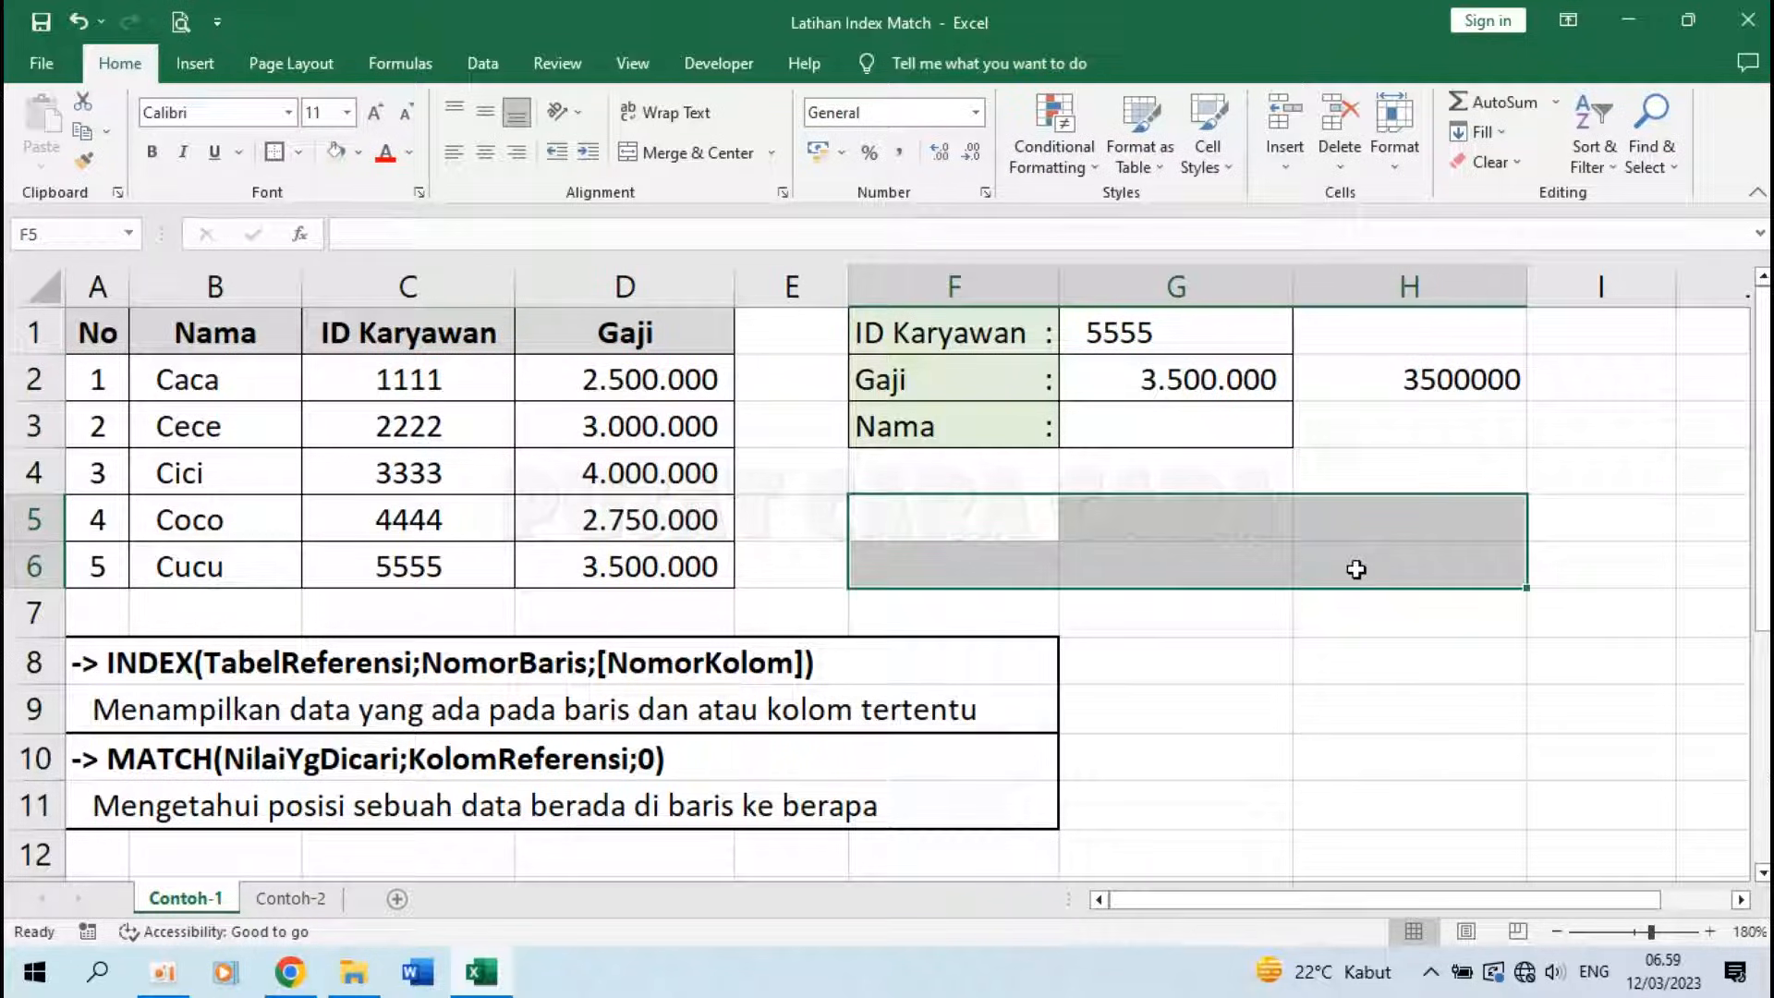
pyautogui.click(1153, 431)
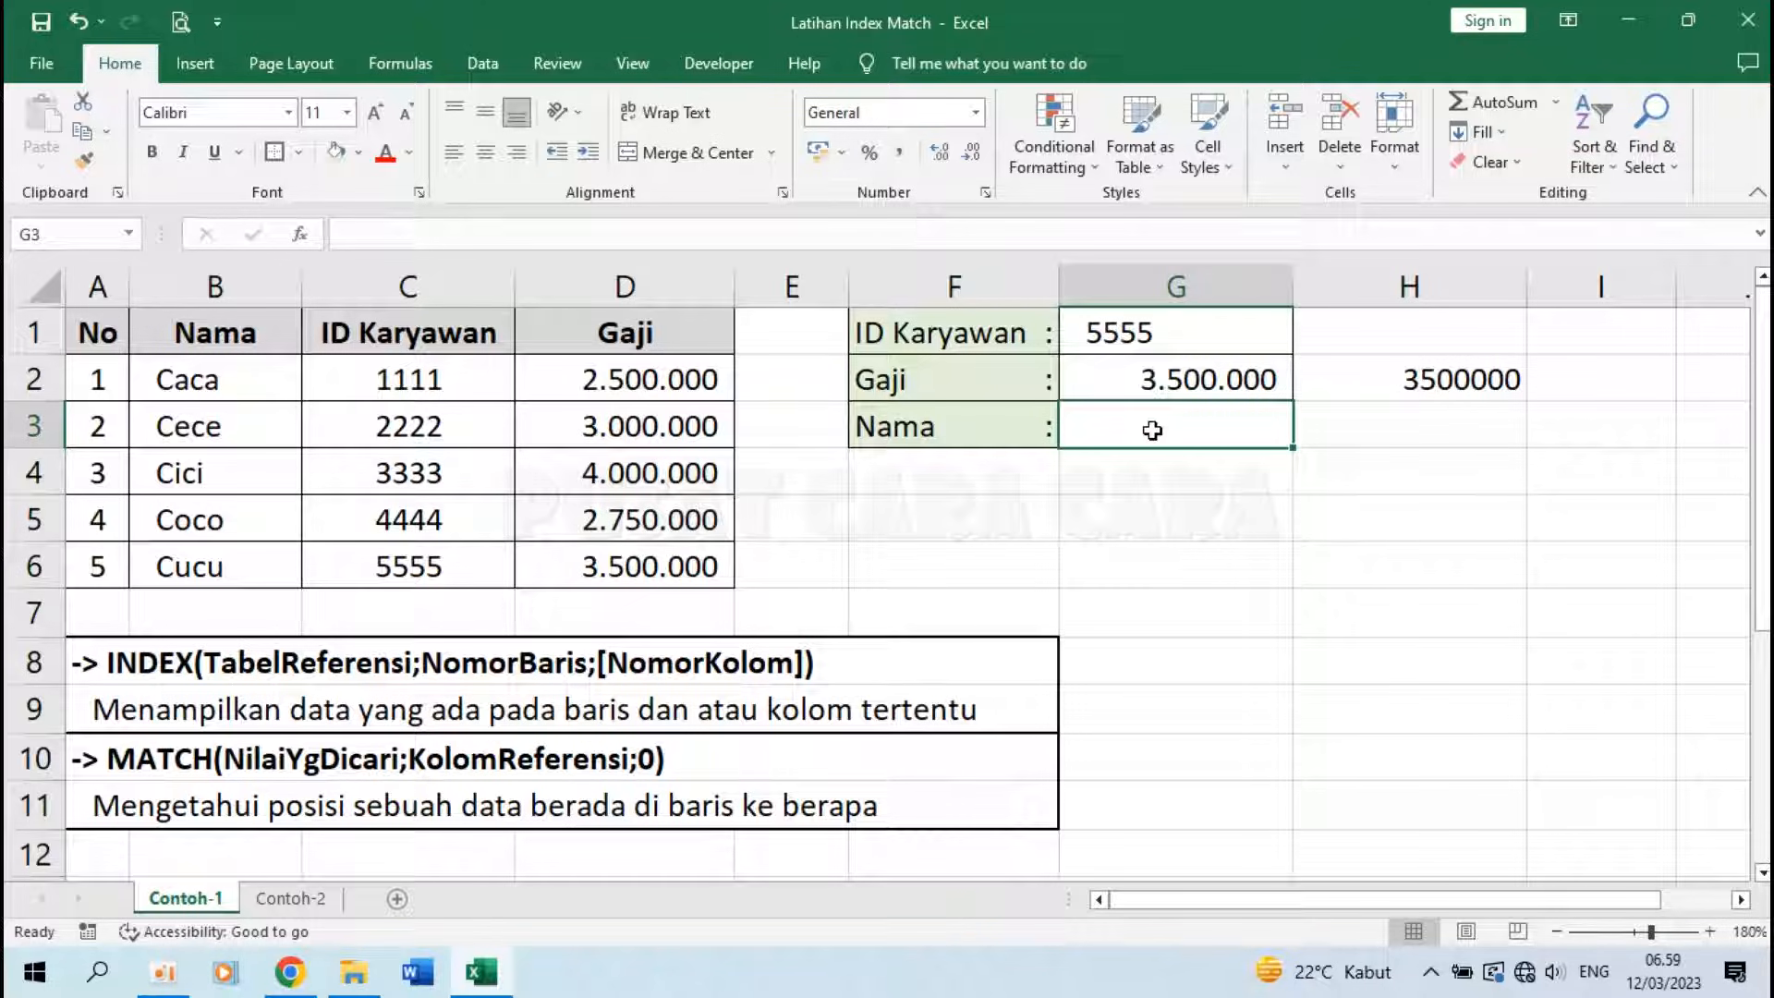
pyautogui.click(1154, 379)
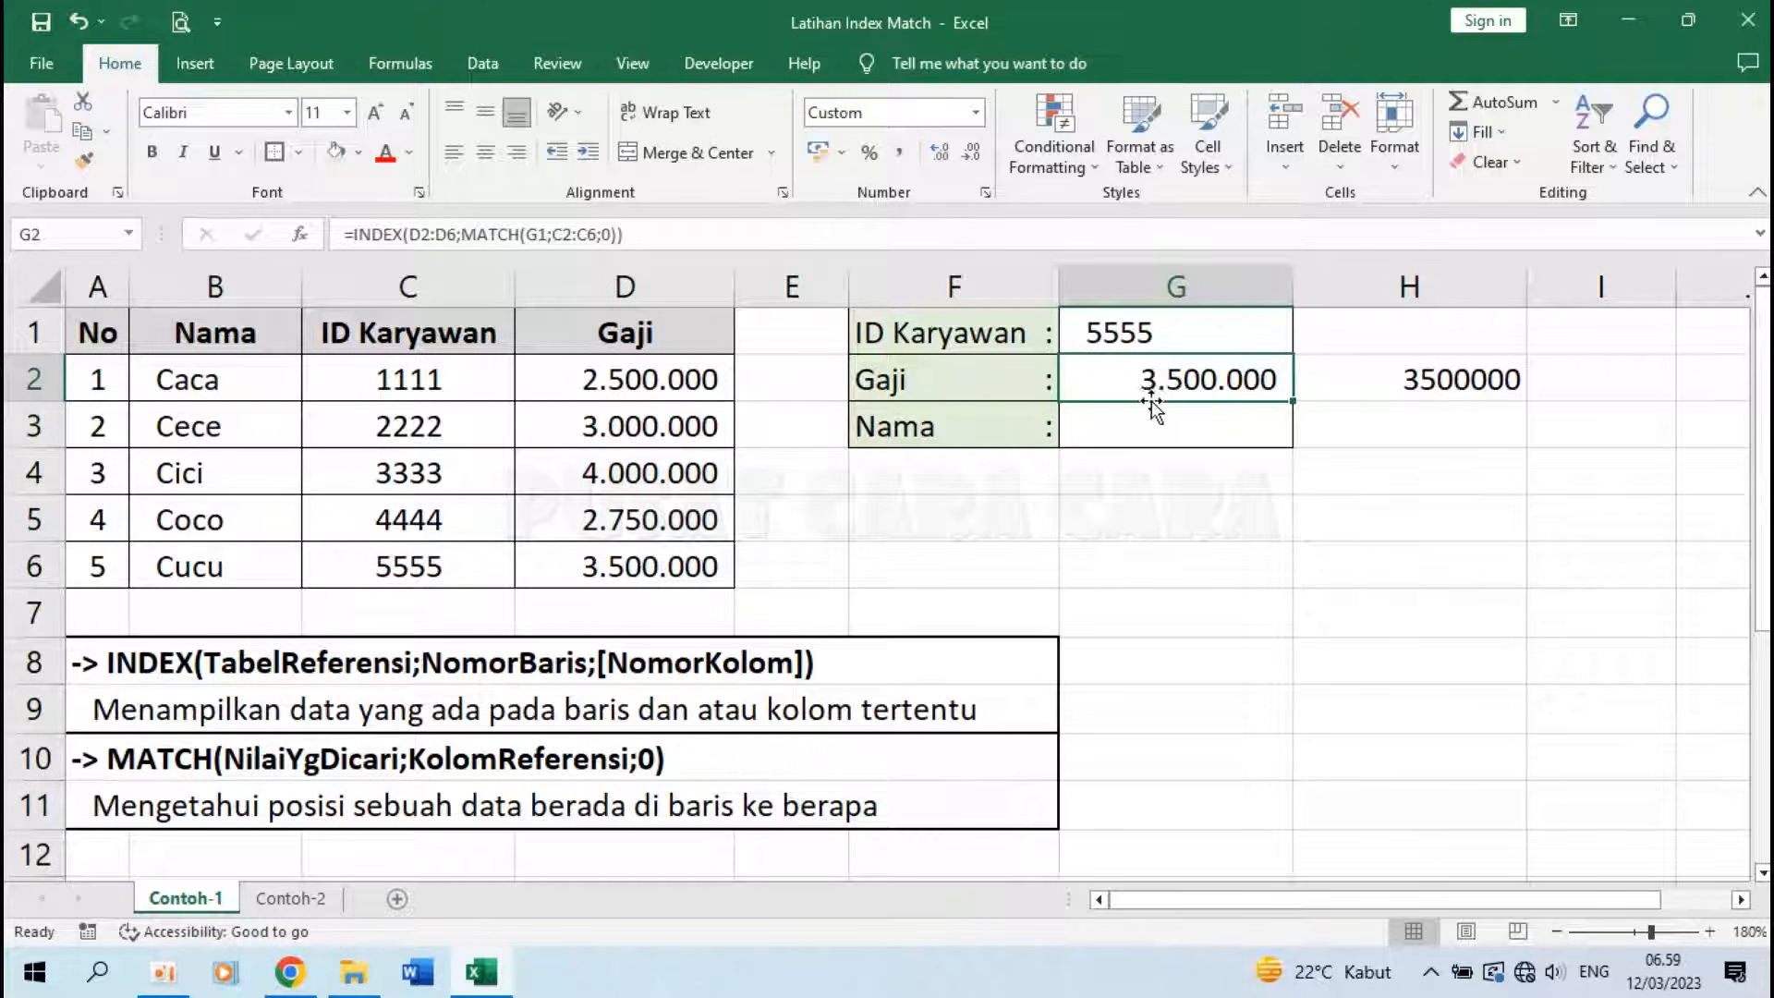
# Step: Start an INDEX formula in the Nama cell G3 with the employee names B2:B6 as its array
pyautogui.click(1152, 437)
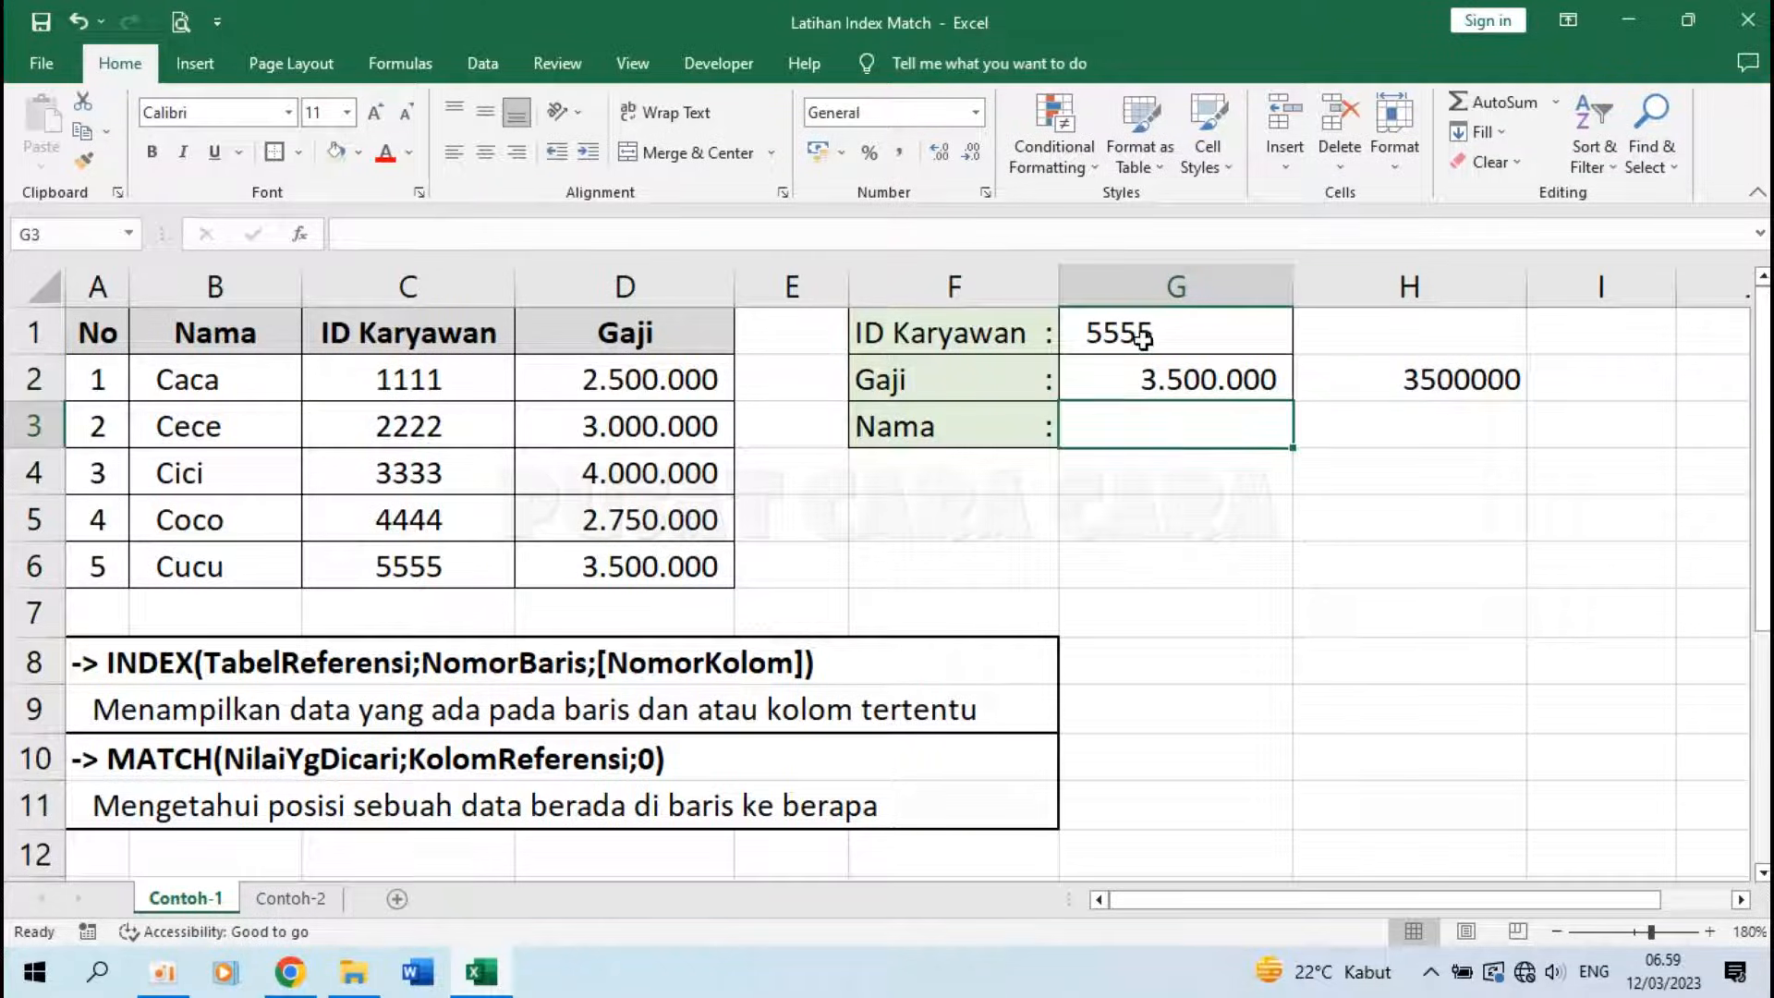
pyautogui.write('=')
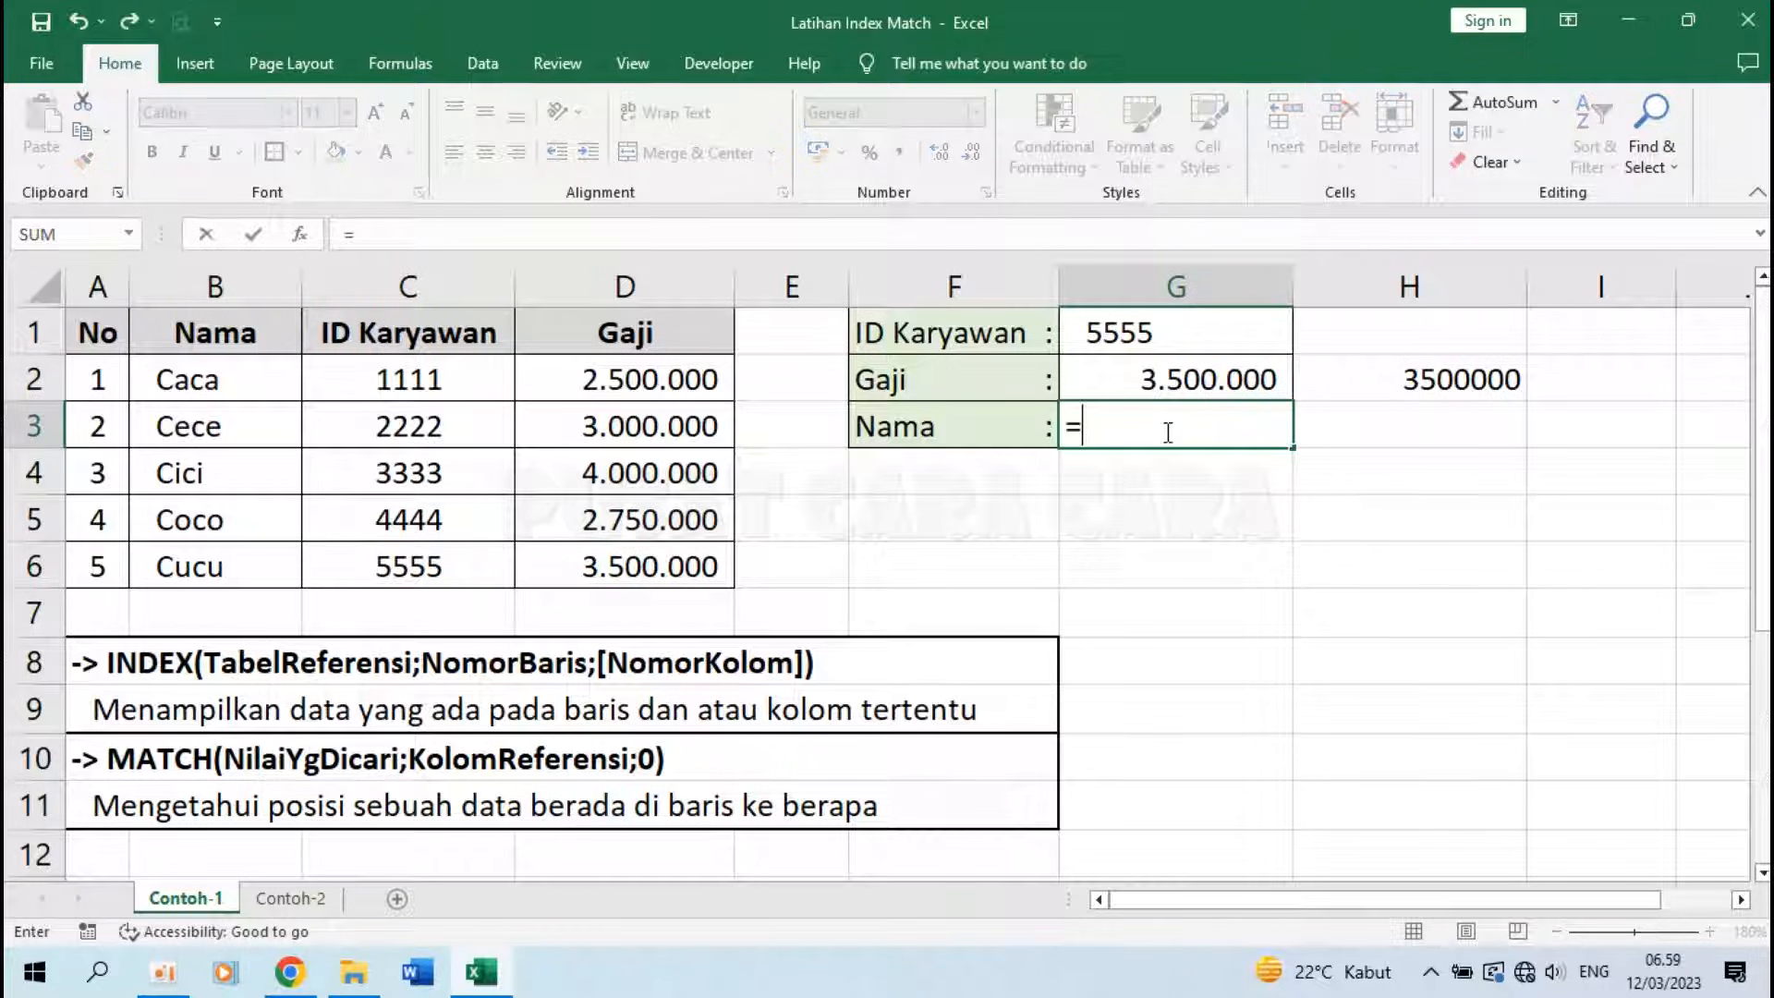
pyautogui.write('INDEX(')
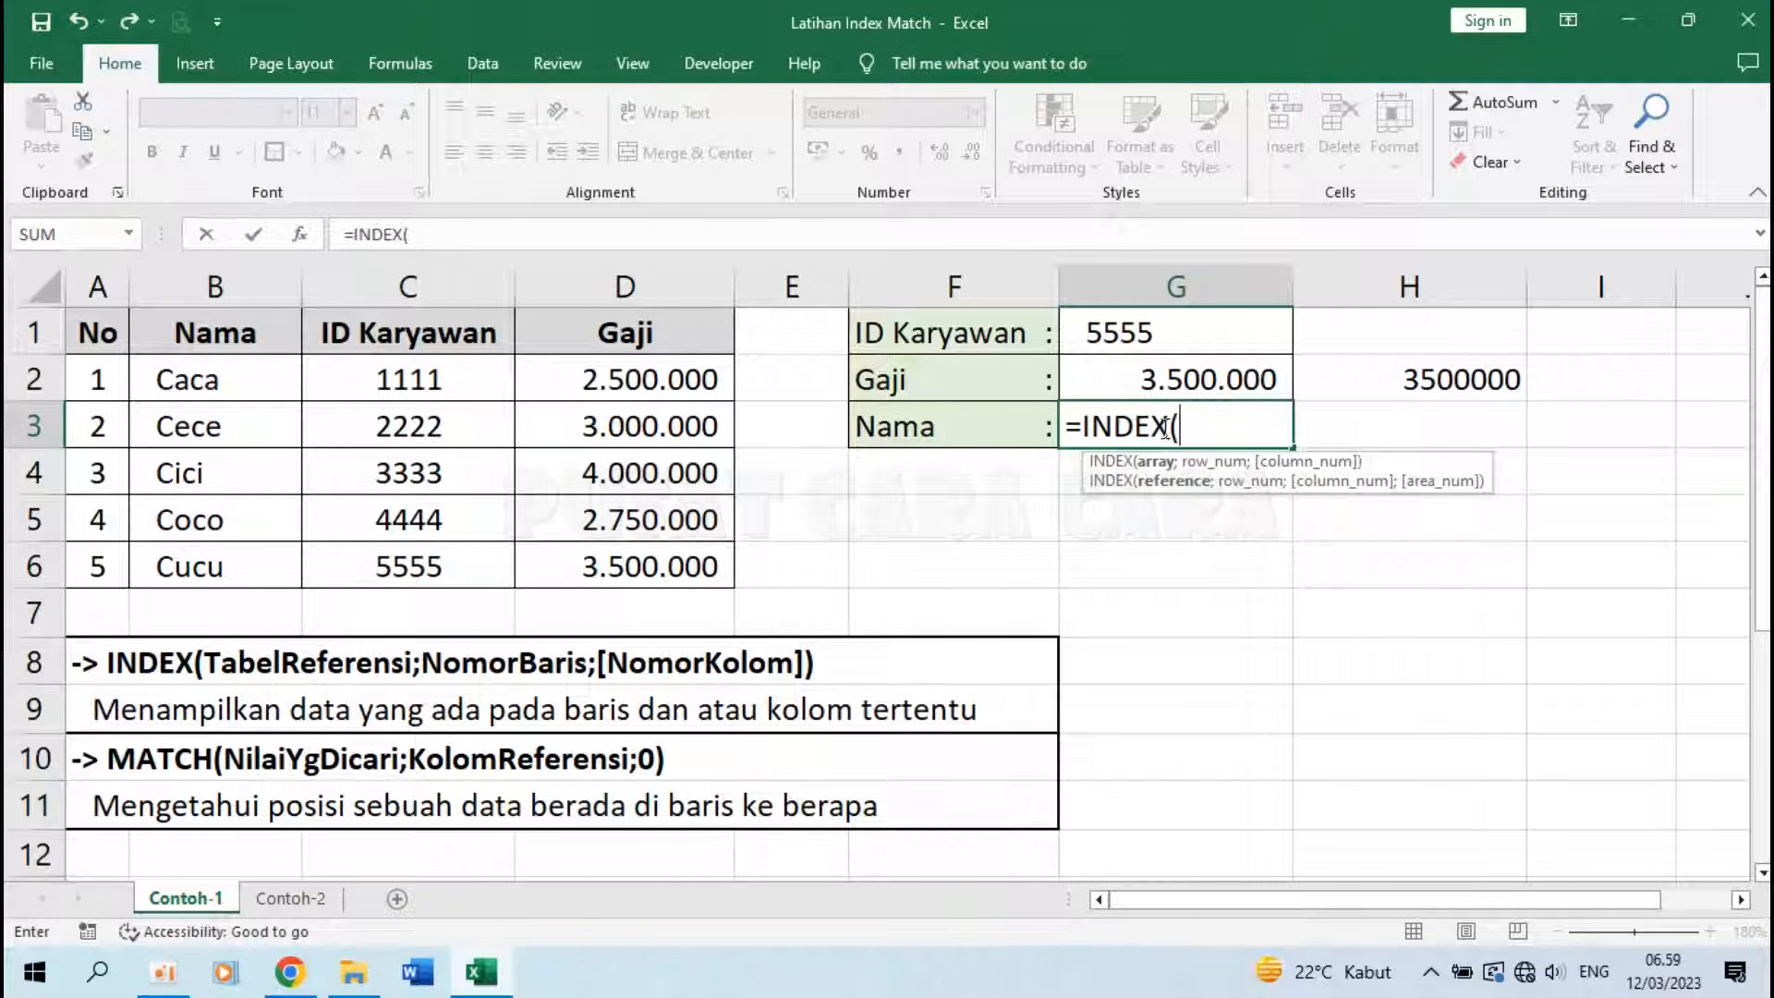
pyautogui.moveTo(231, 379); pyautogui.dragTo(231, 564)
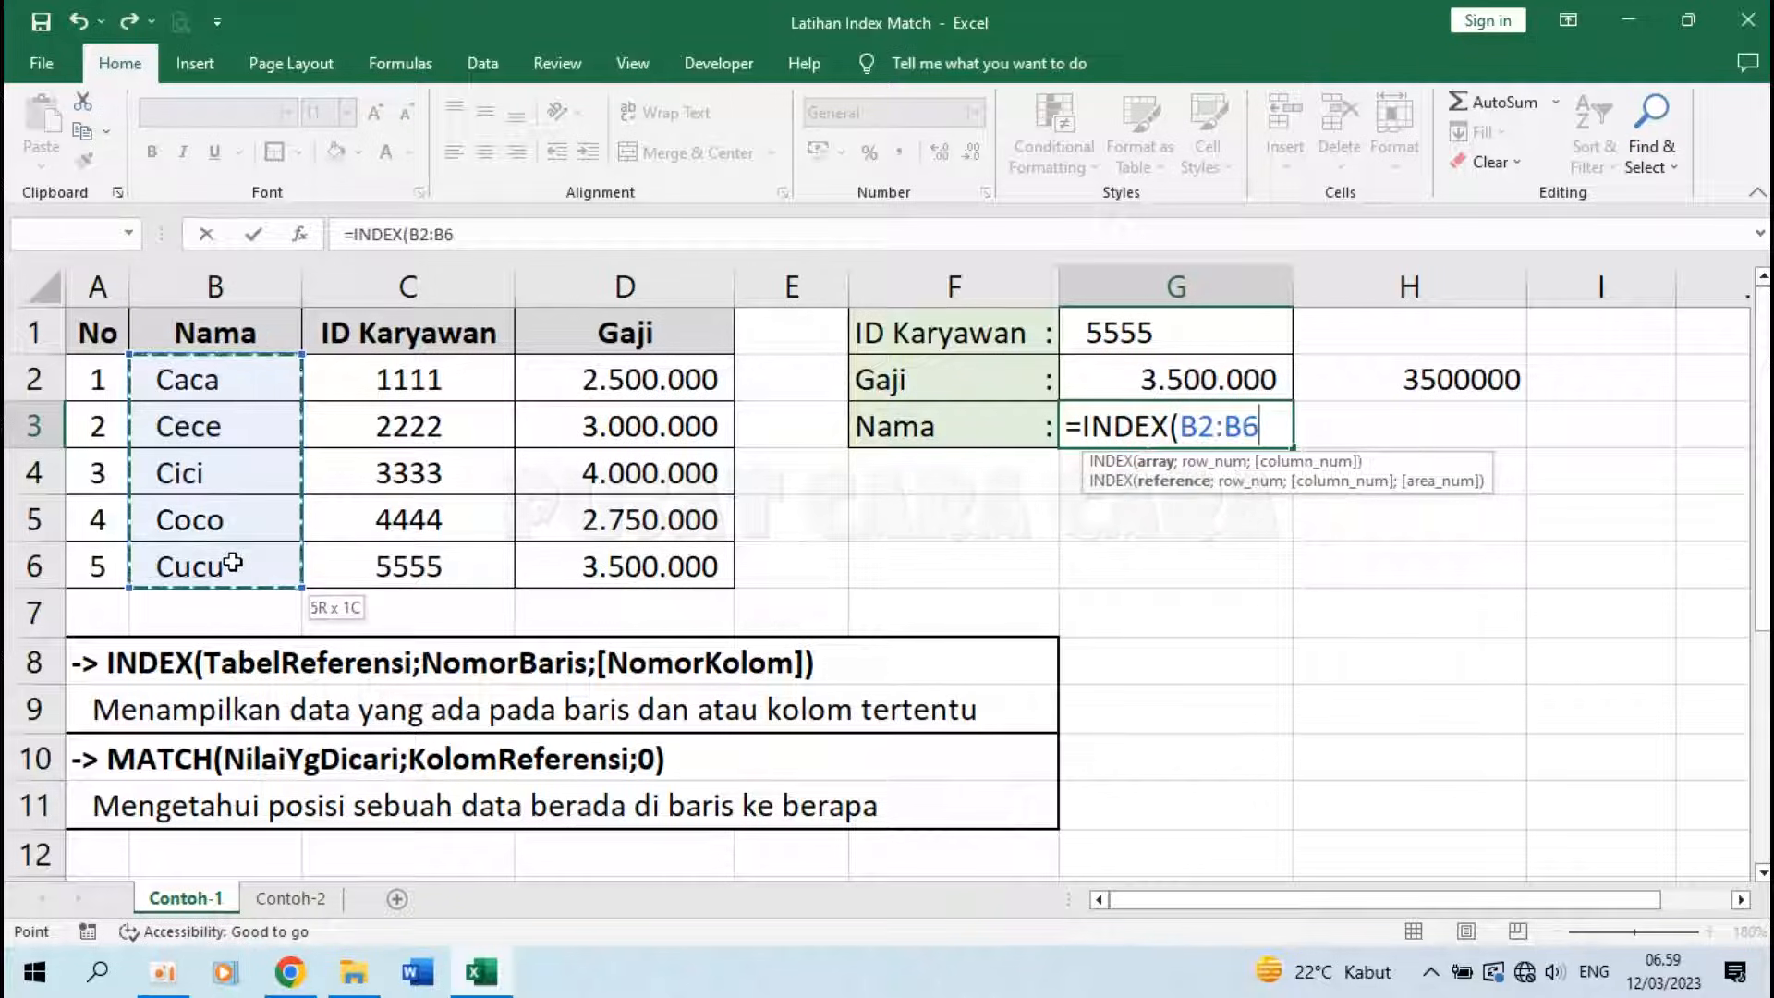
# Step: Nest MATCH(G1;C2:C6;0) as the row number in G3, completing =INDEX(B2:B6;MATCH(G1;C2:C6;0))
pyautogui.write(';MAT')
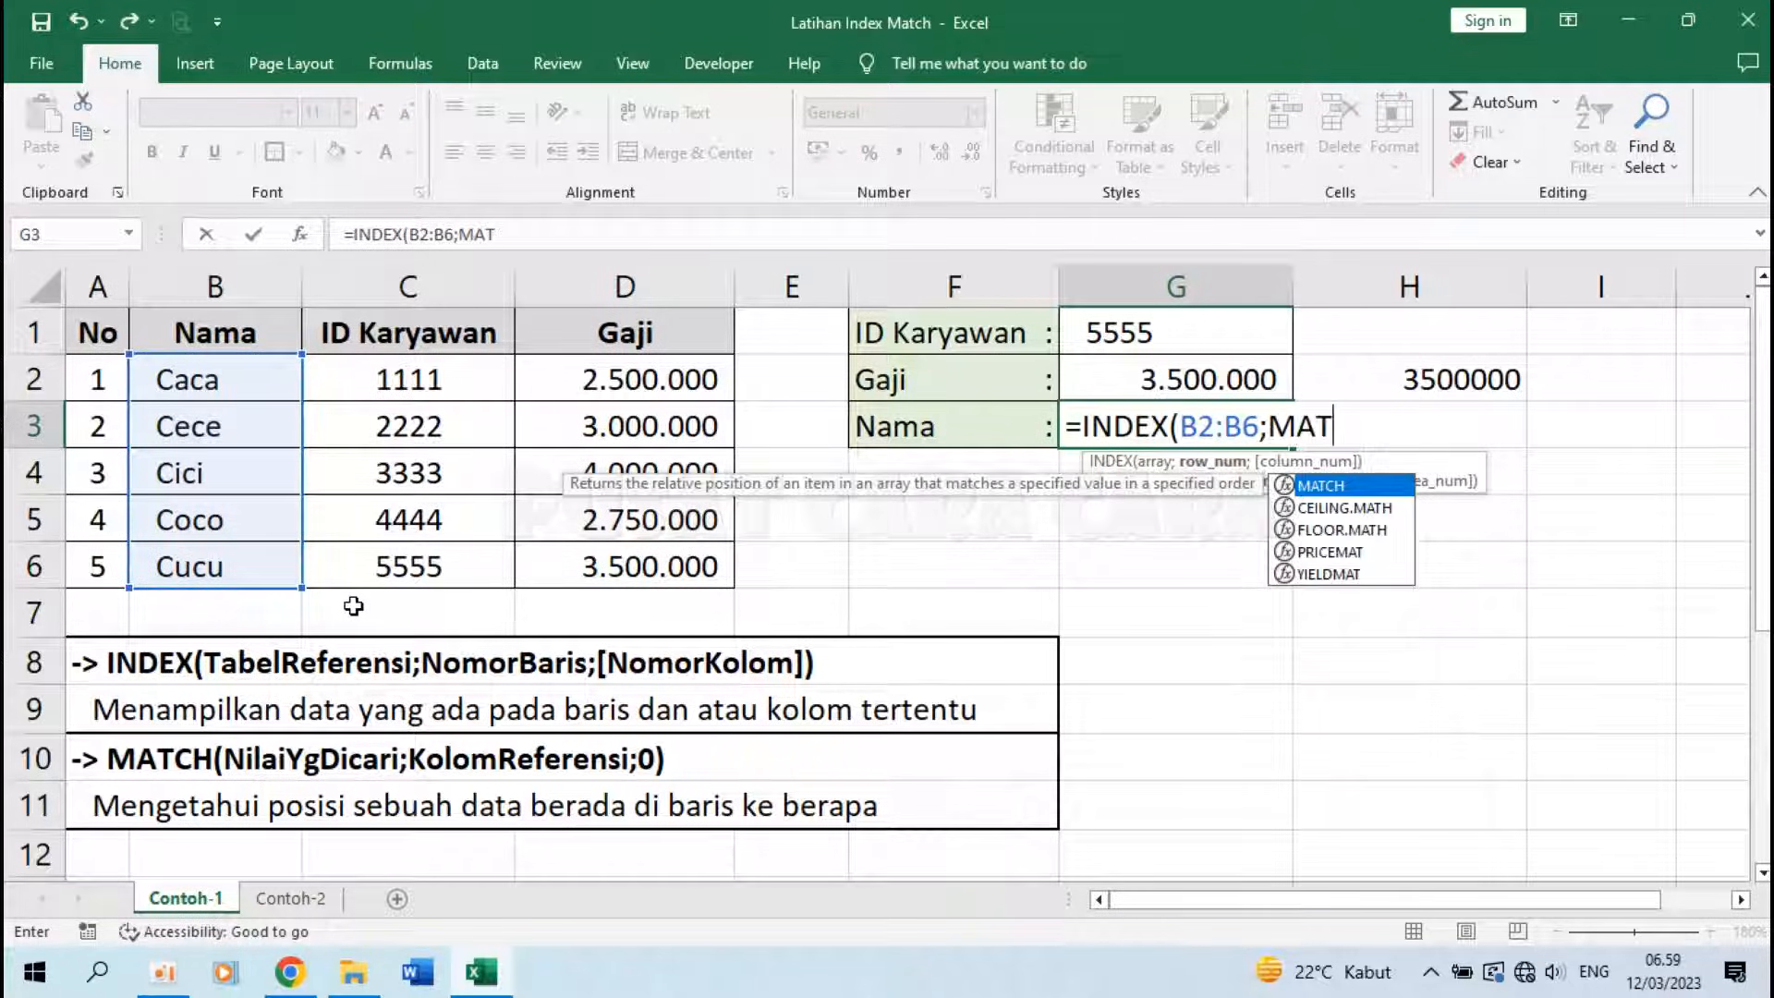
pyautogui.write('CH(')
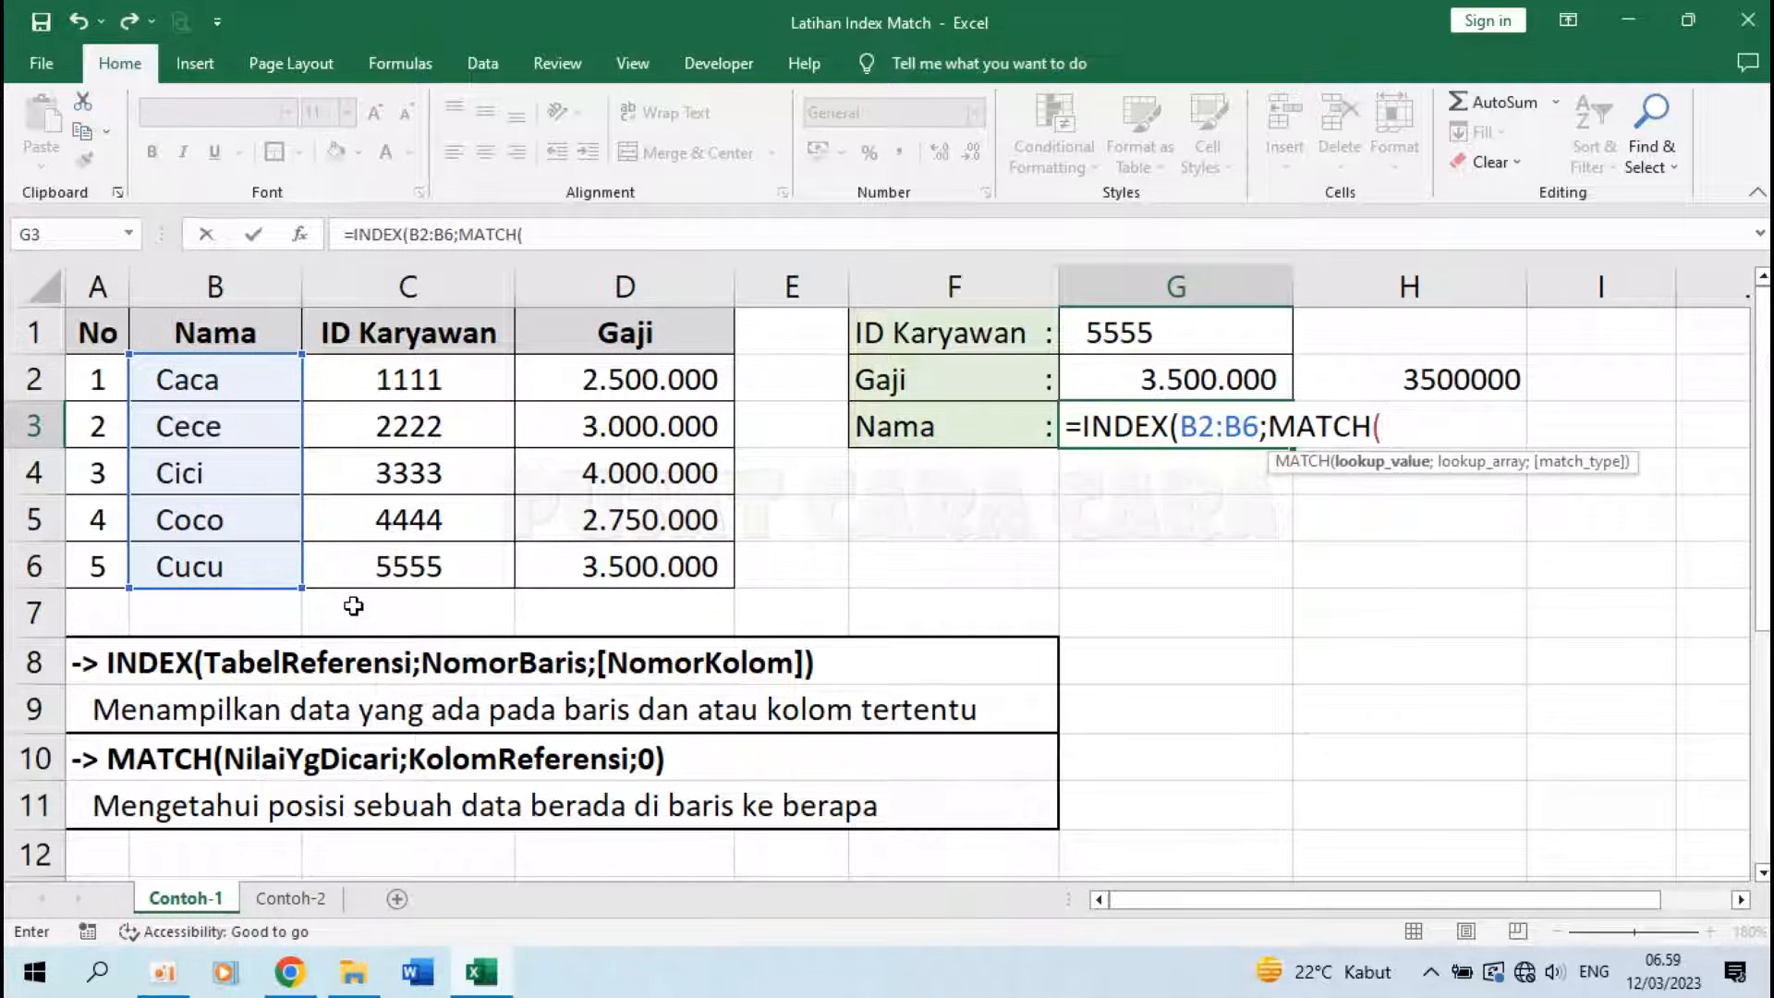
pyautogui.click(1129, 332)
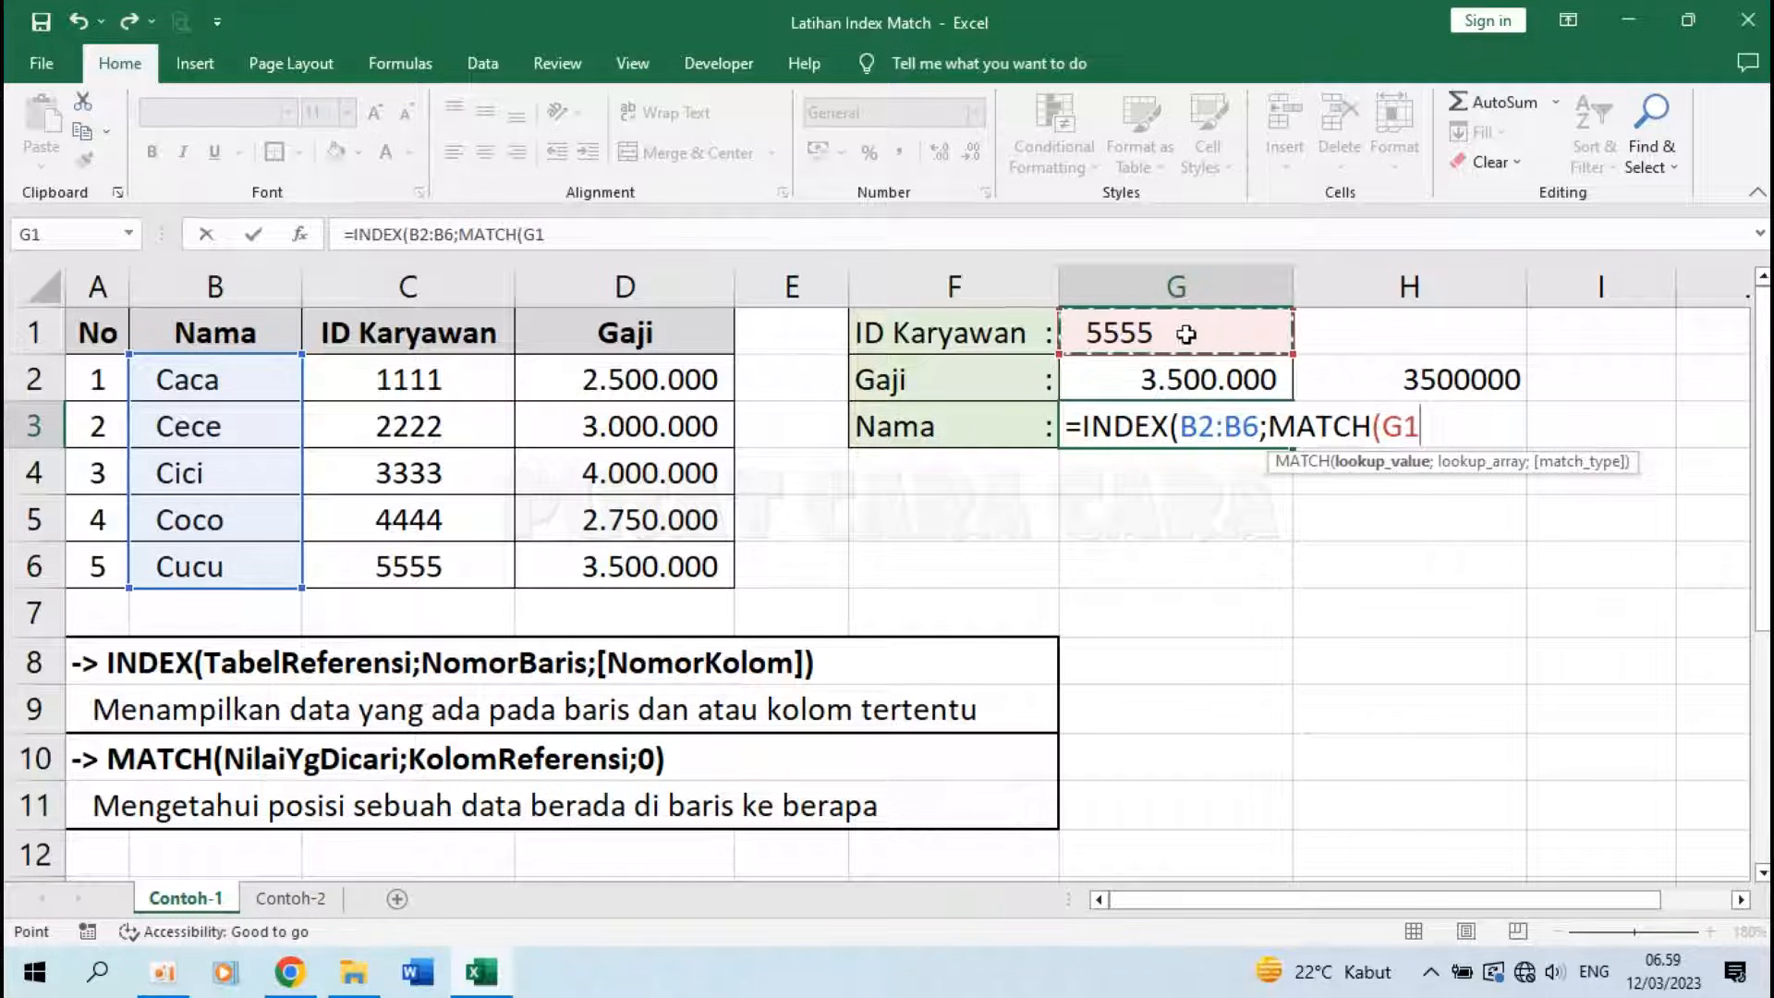
pyautogui.write(';')
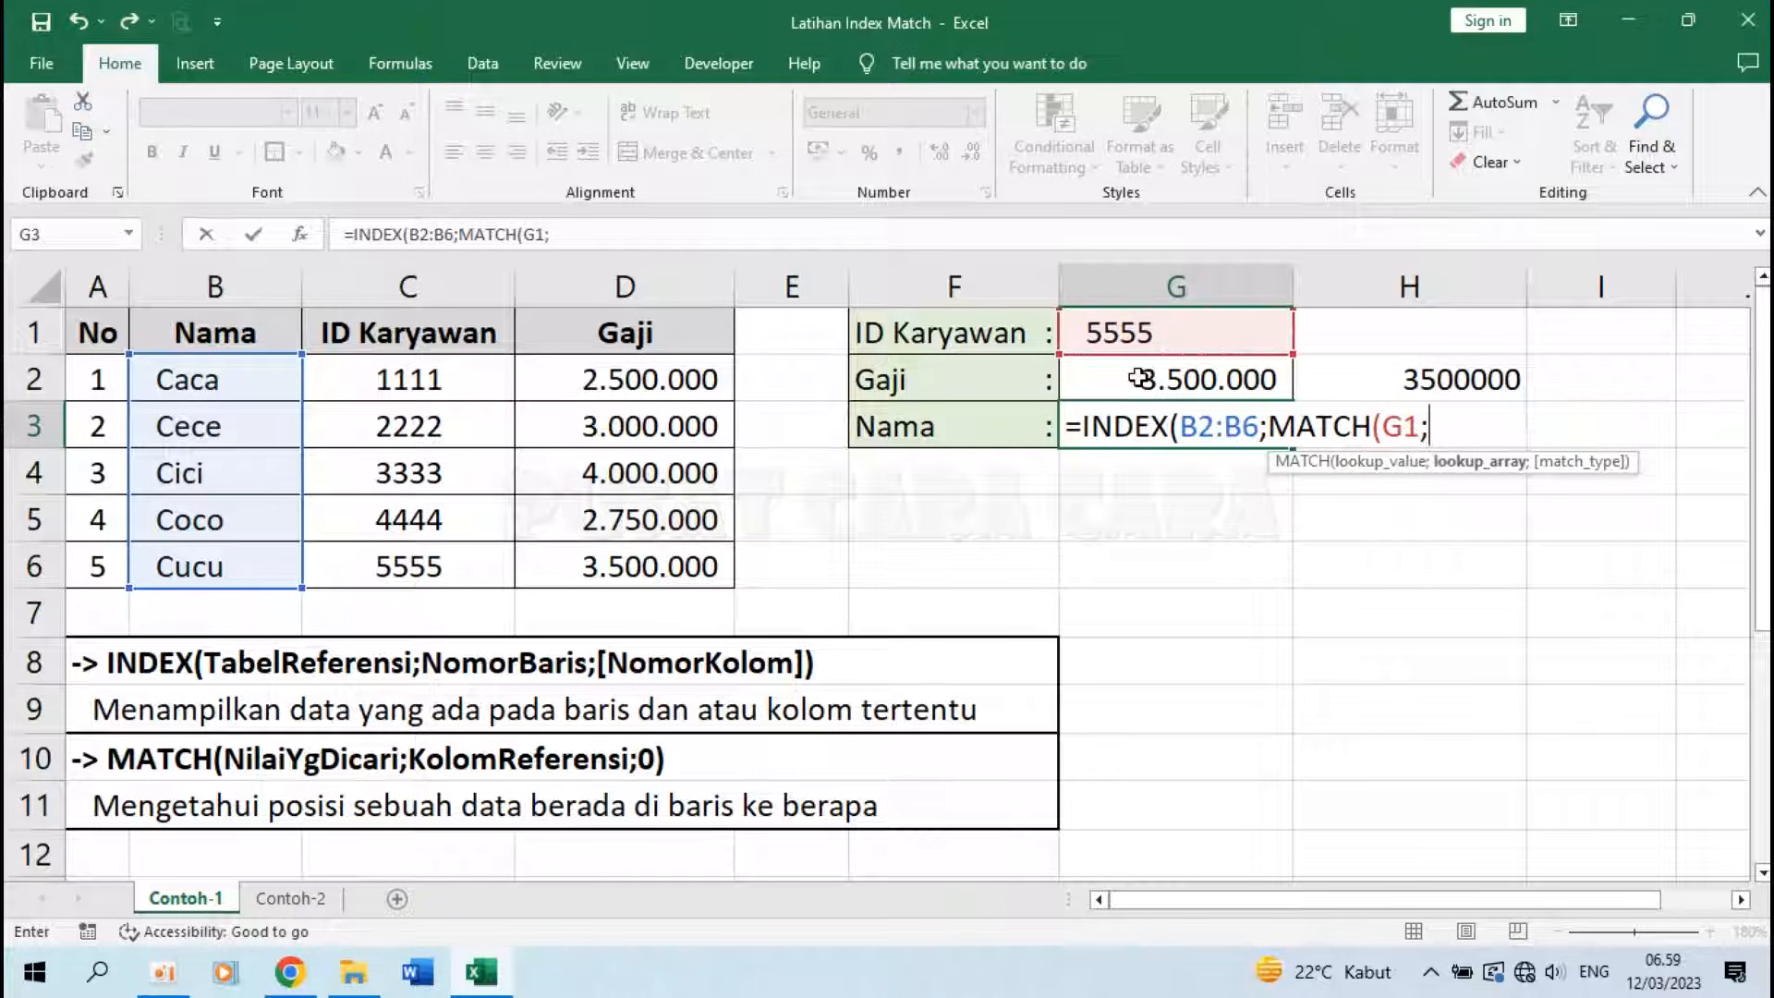
pyautogui.moveTo(406, 362); pyautogui.dragTo(426, 560)
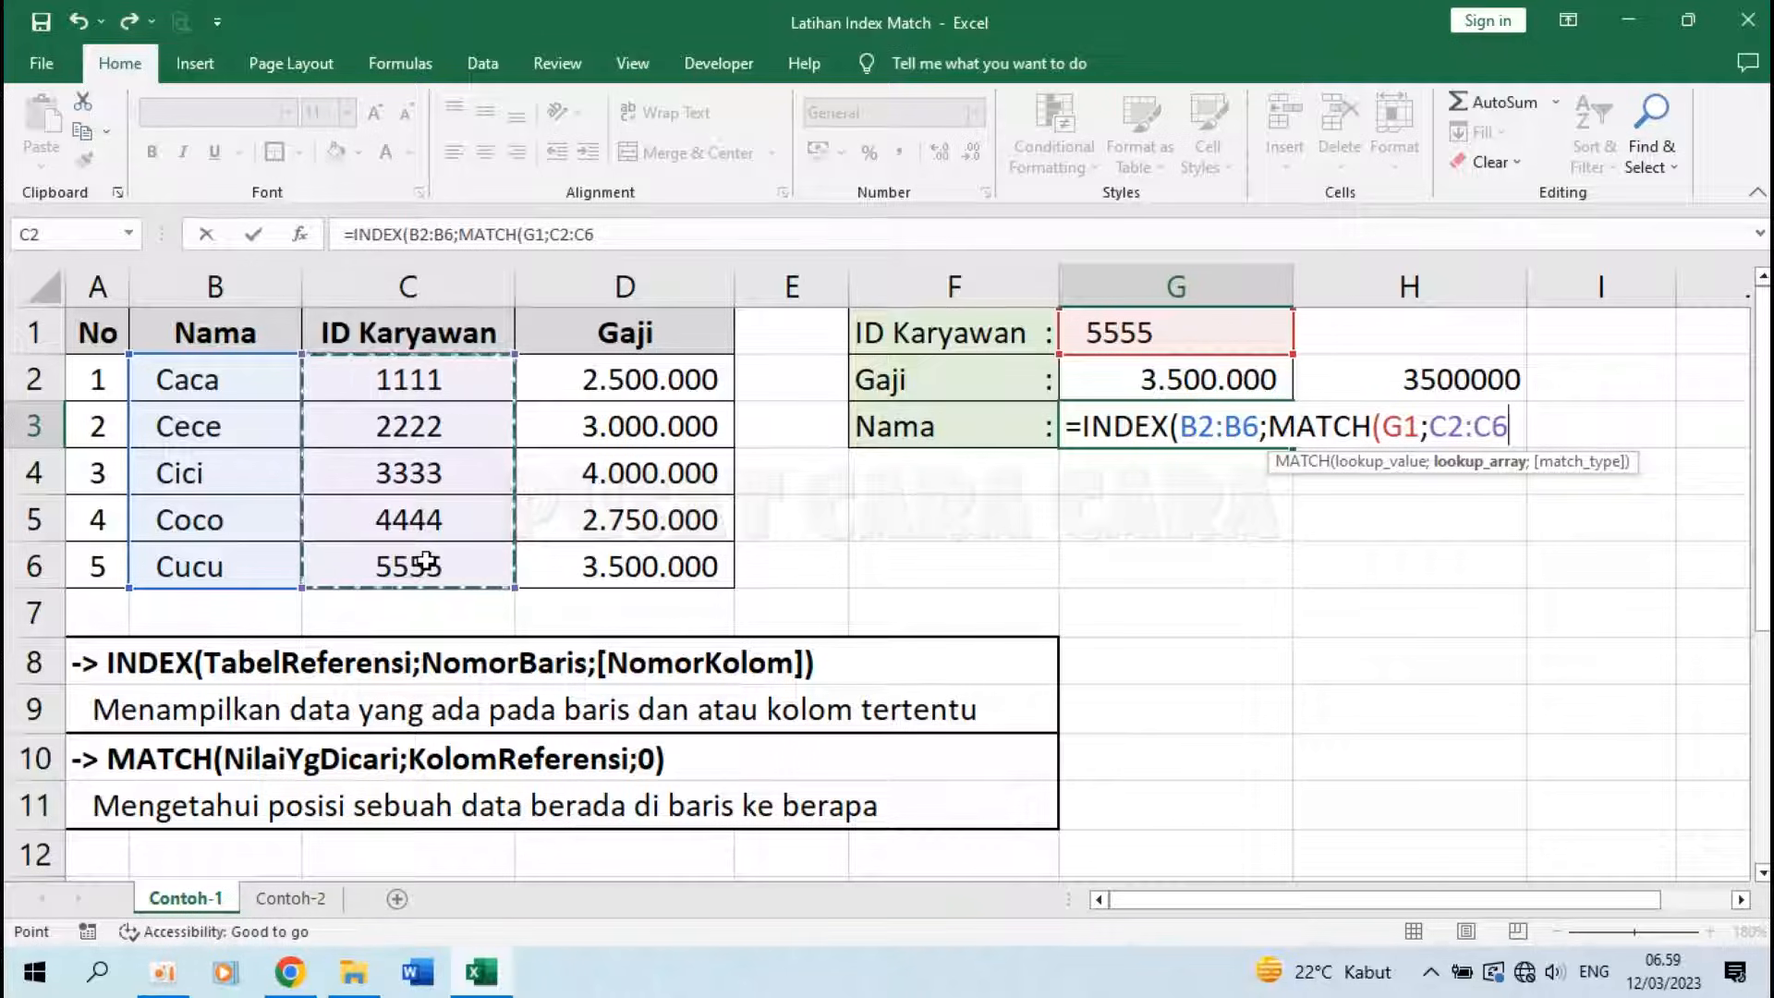
pyautogui.write(';0)')
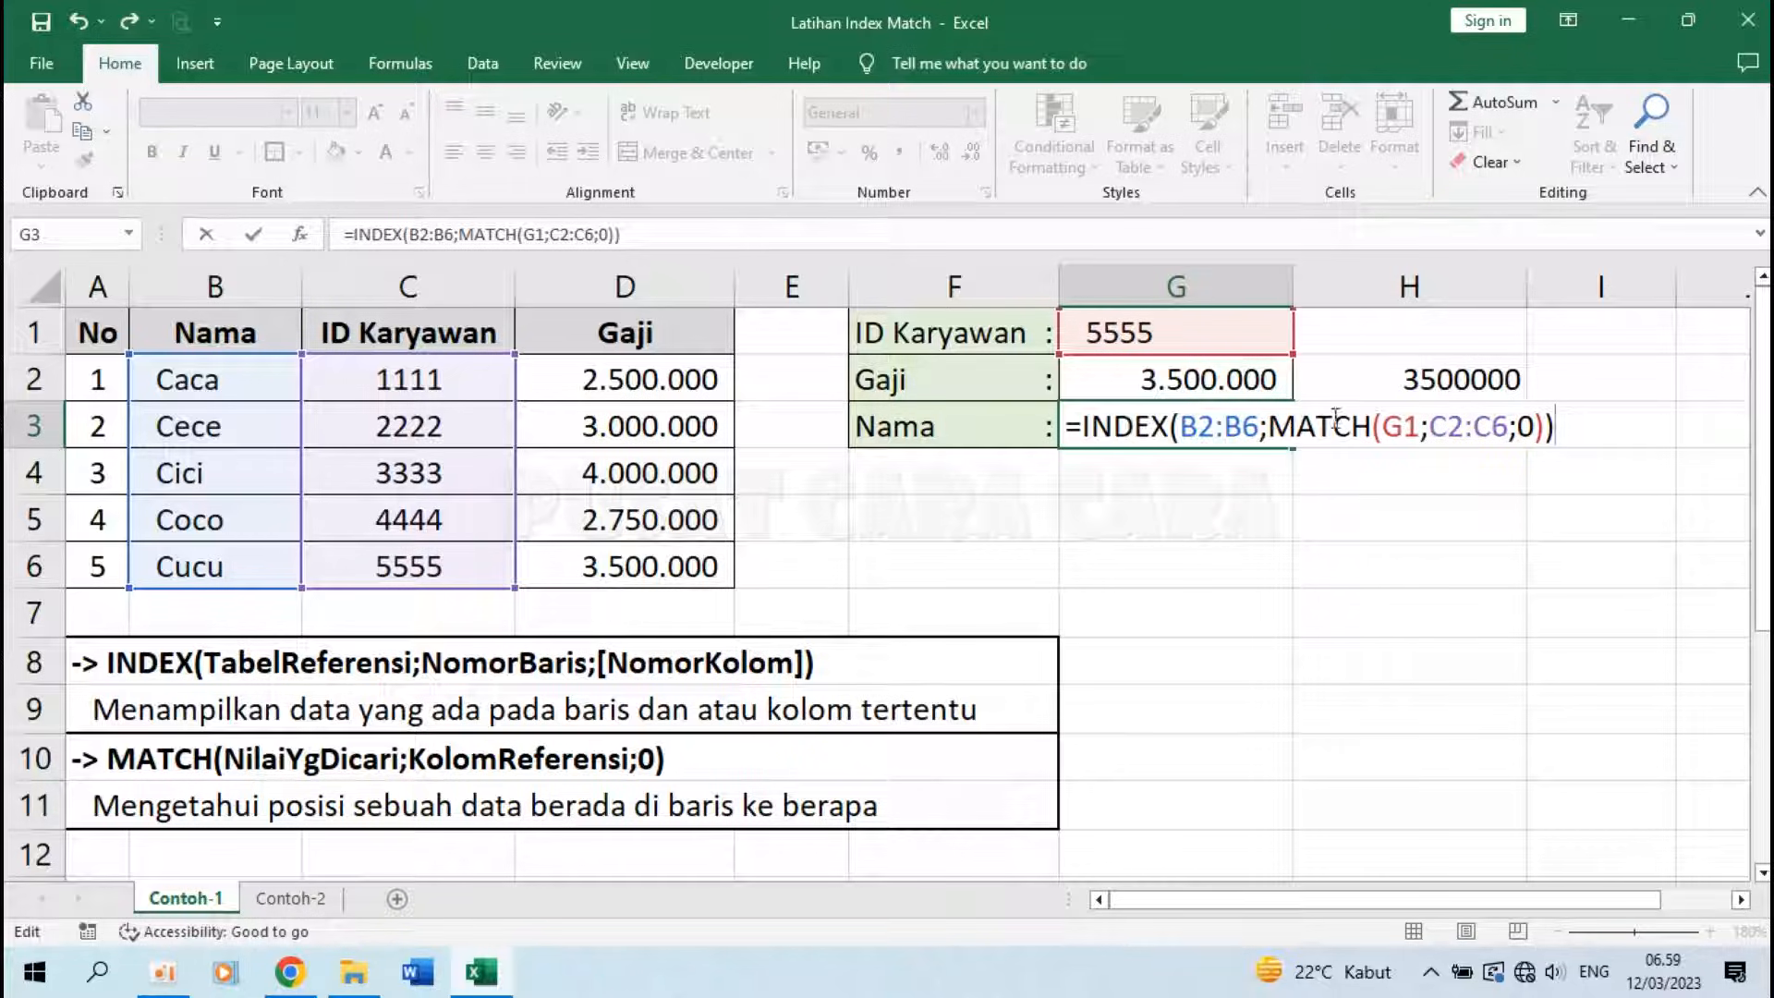
# Step: Review the nested MATCH arguments and the B2:B6 array in the Nama formula in G3, committing it and rechecking its ranges
pyautogui.moveTo(1275, 430); pyautogui.dragTo(1419, 427)
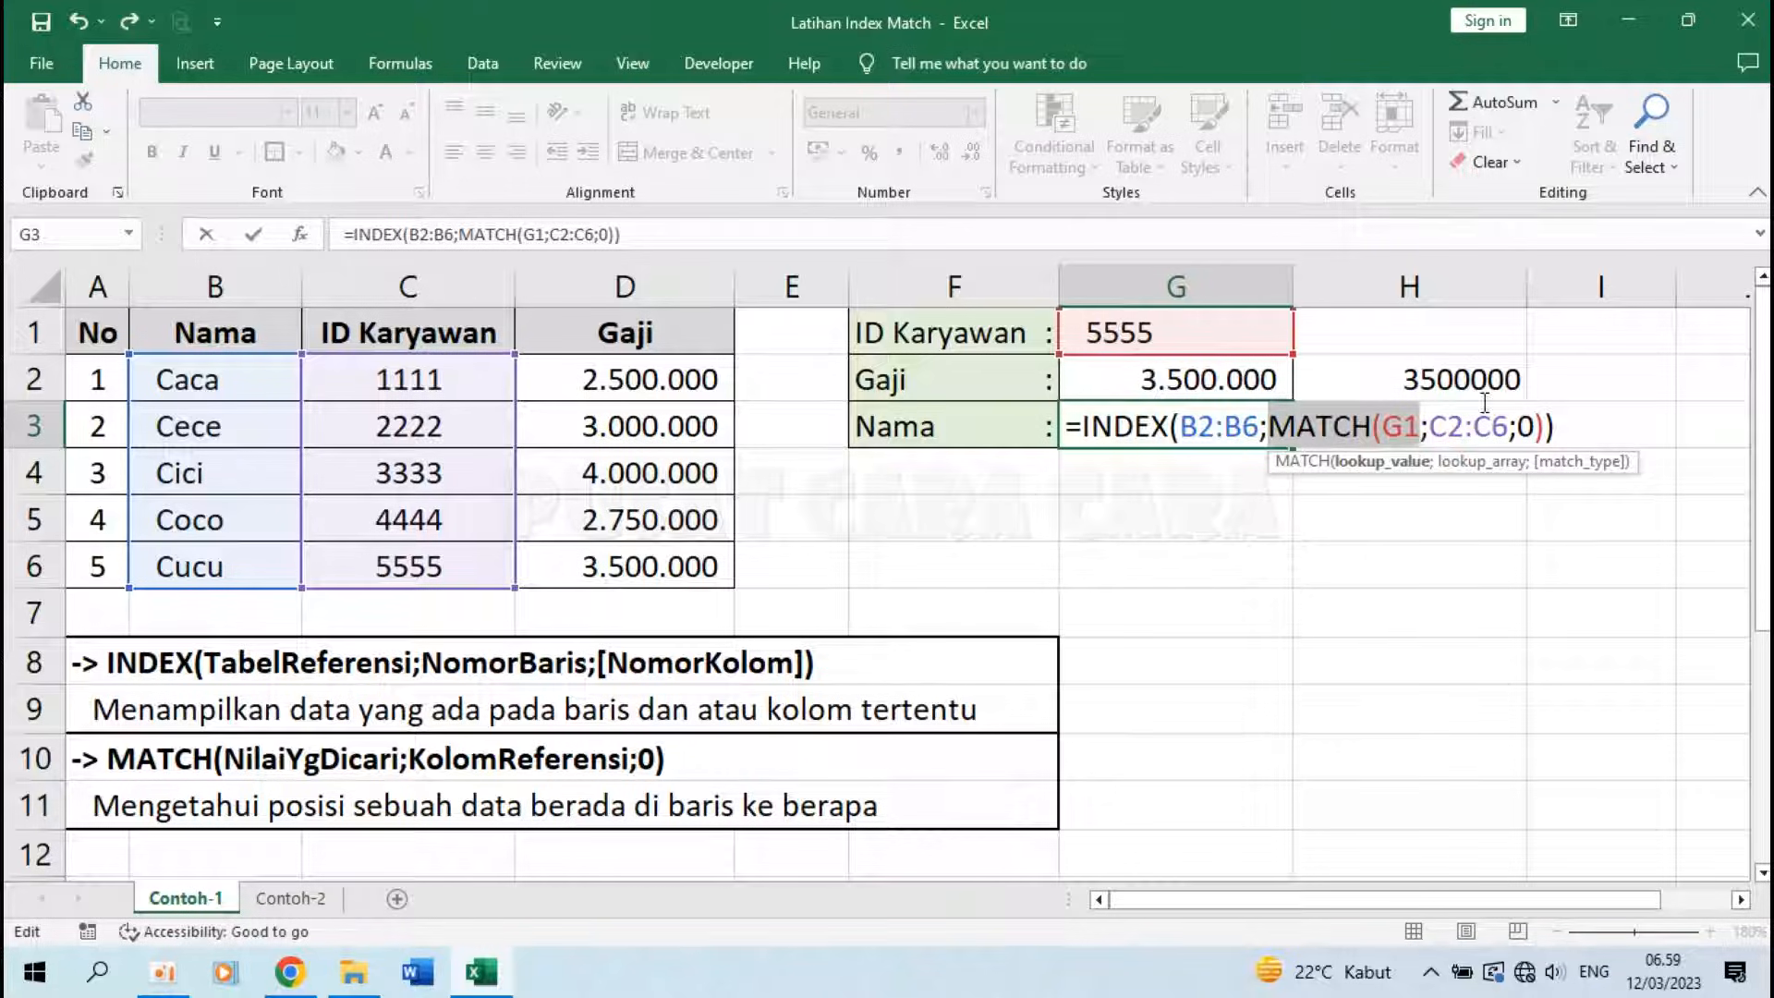
pyautogui.click(1432, 425)
pyautogui.moveTo(1523, 422); pyautogui.dragTo(1519, 422)
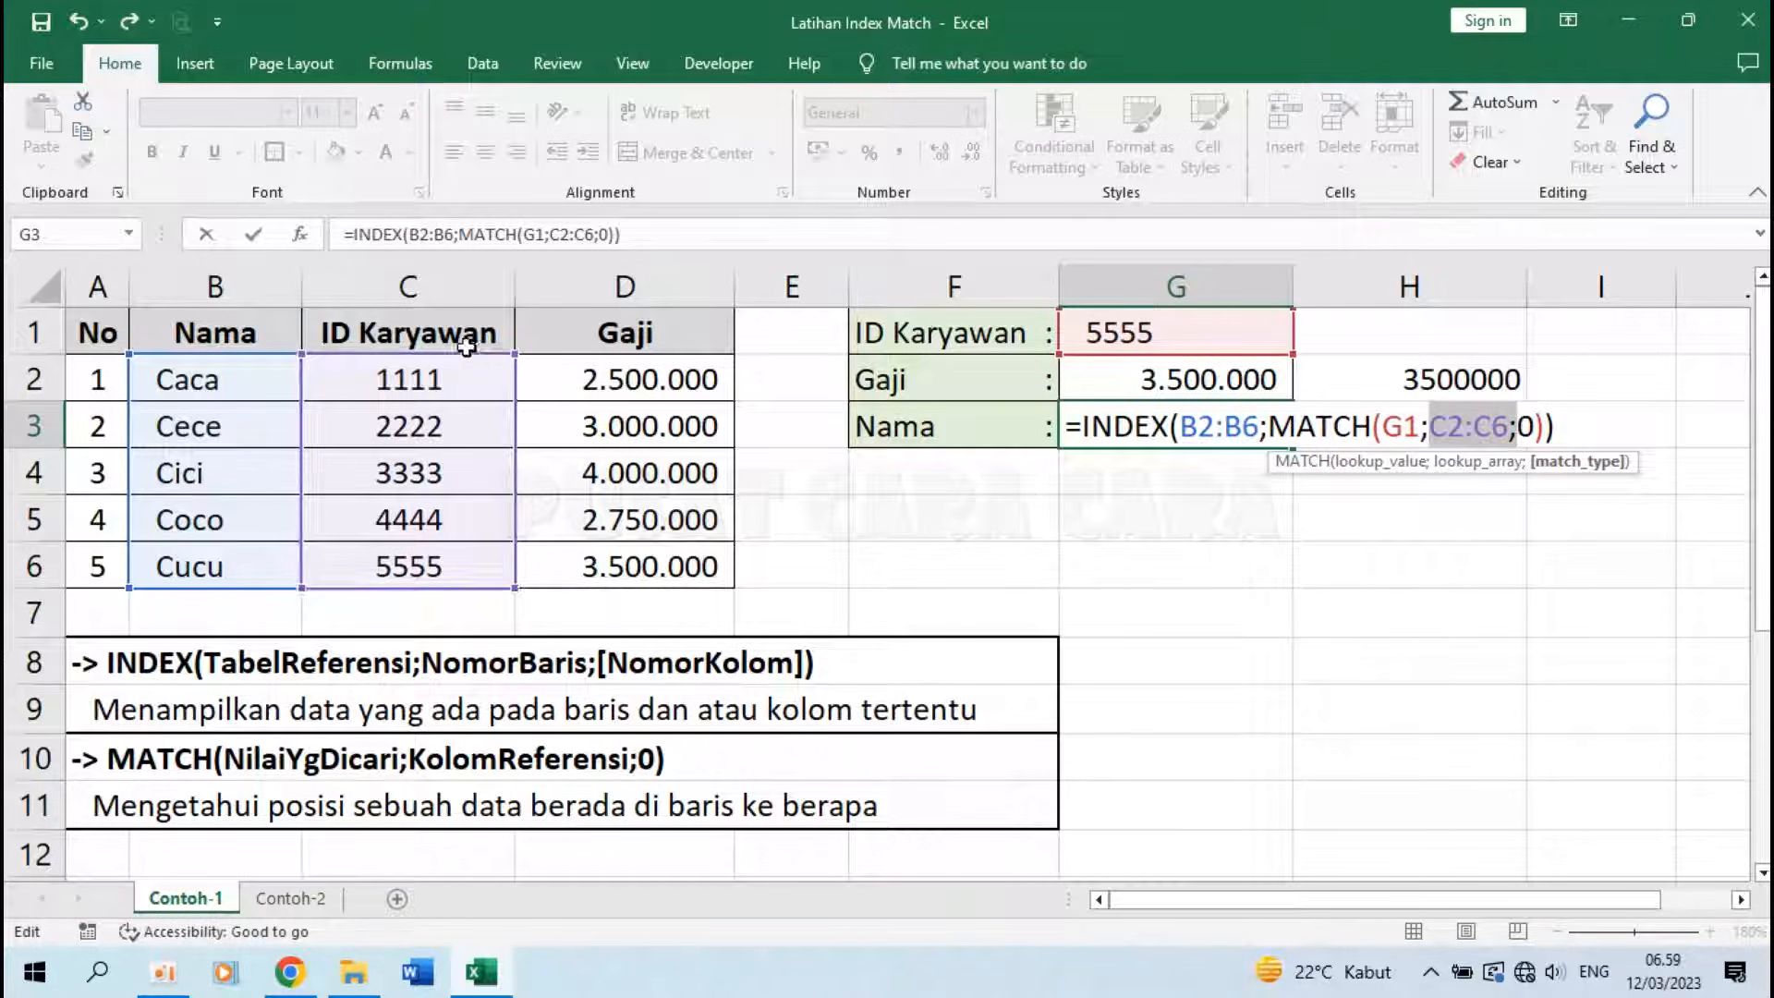
pyautogui.moveTo(1272, 427); pyautogui.dragTo(1535, 427)
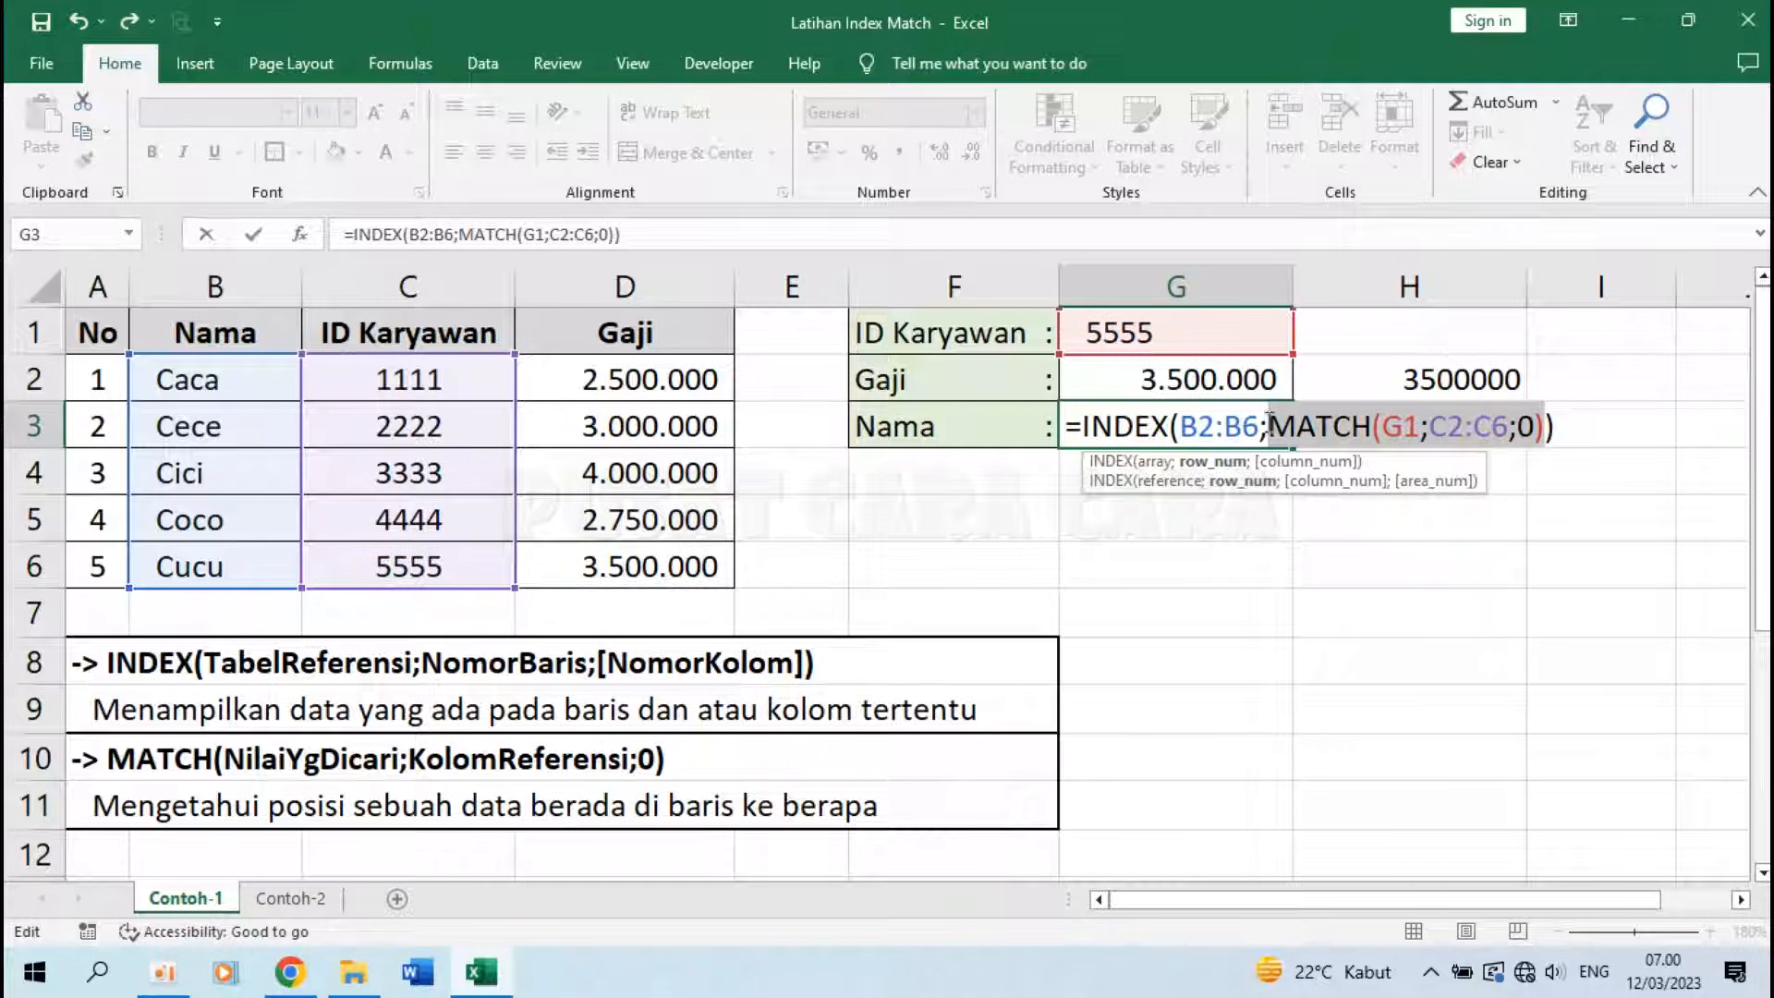
pyautogui.moveTo(1180, 427); pyautogui.dragTo(1259, 427)
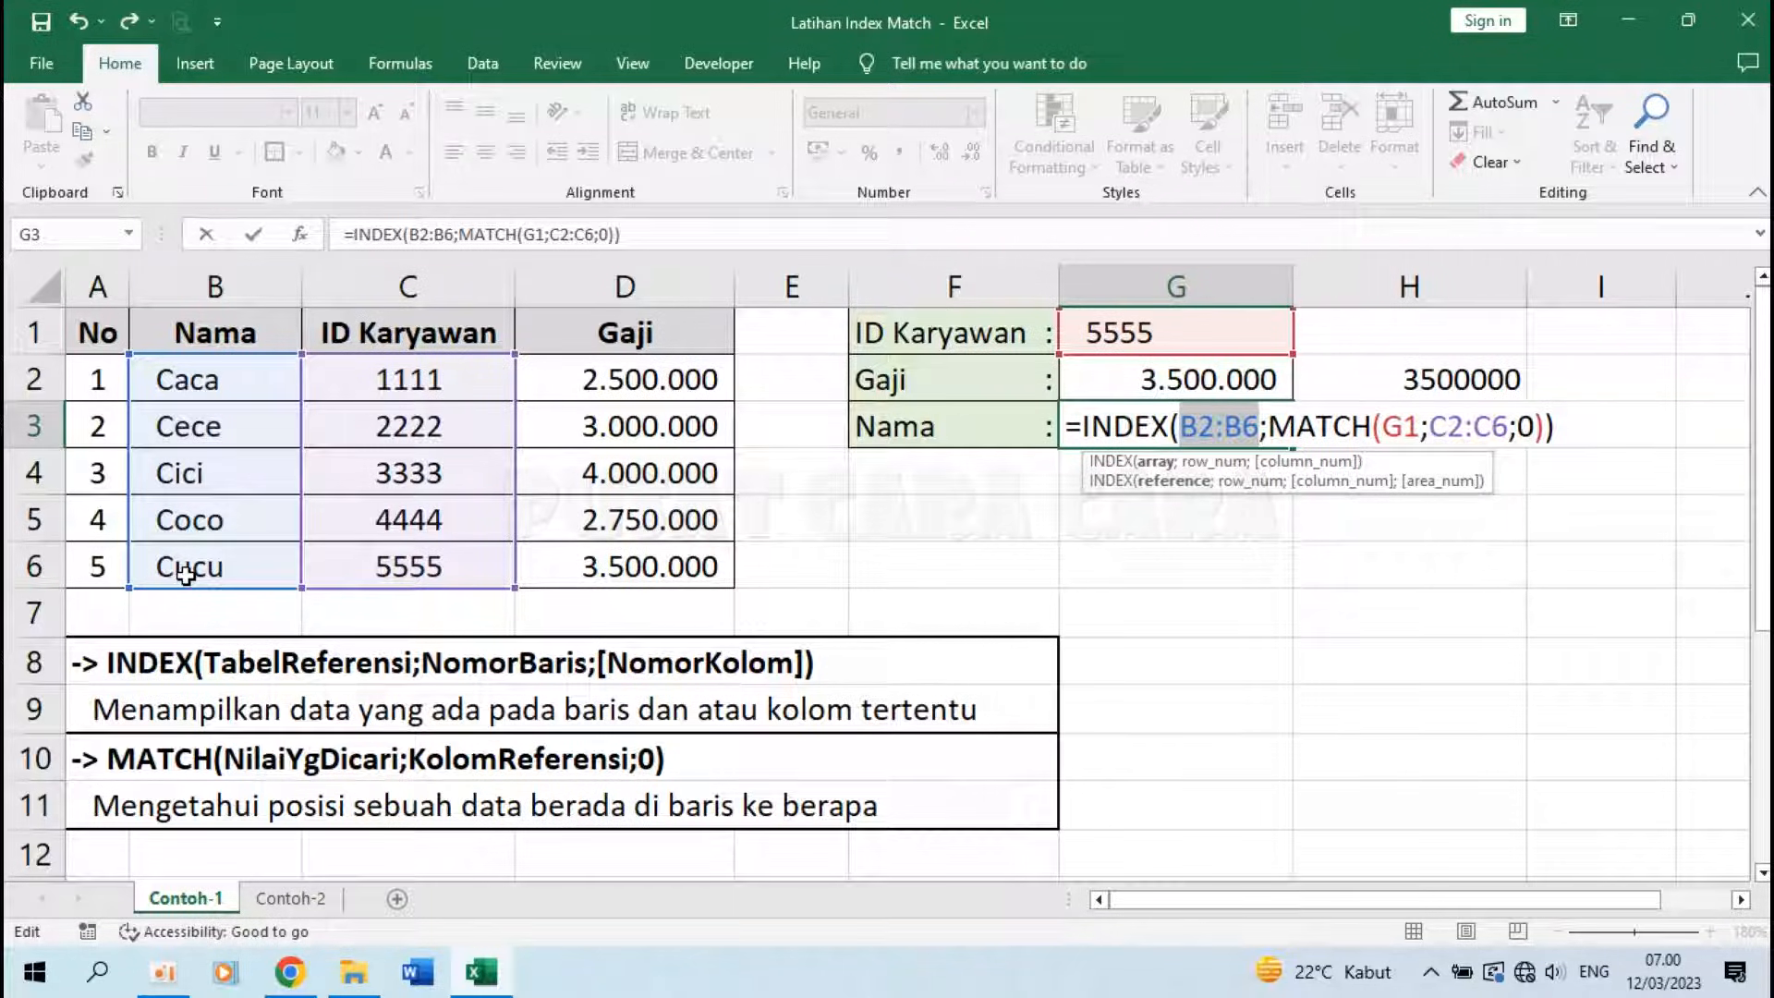
pyautogui.press('Return')
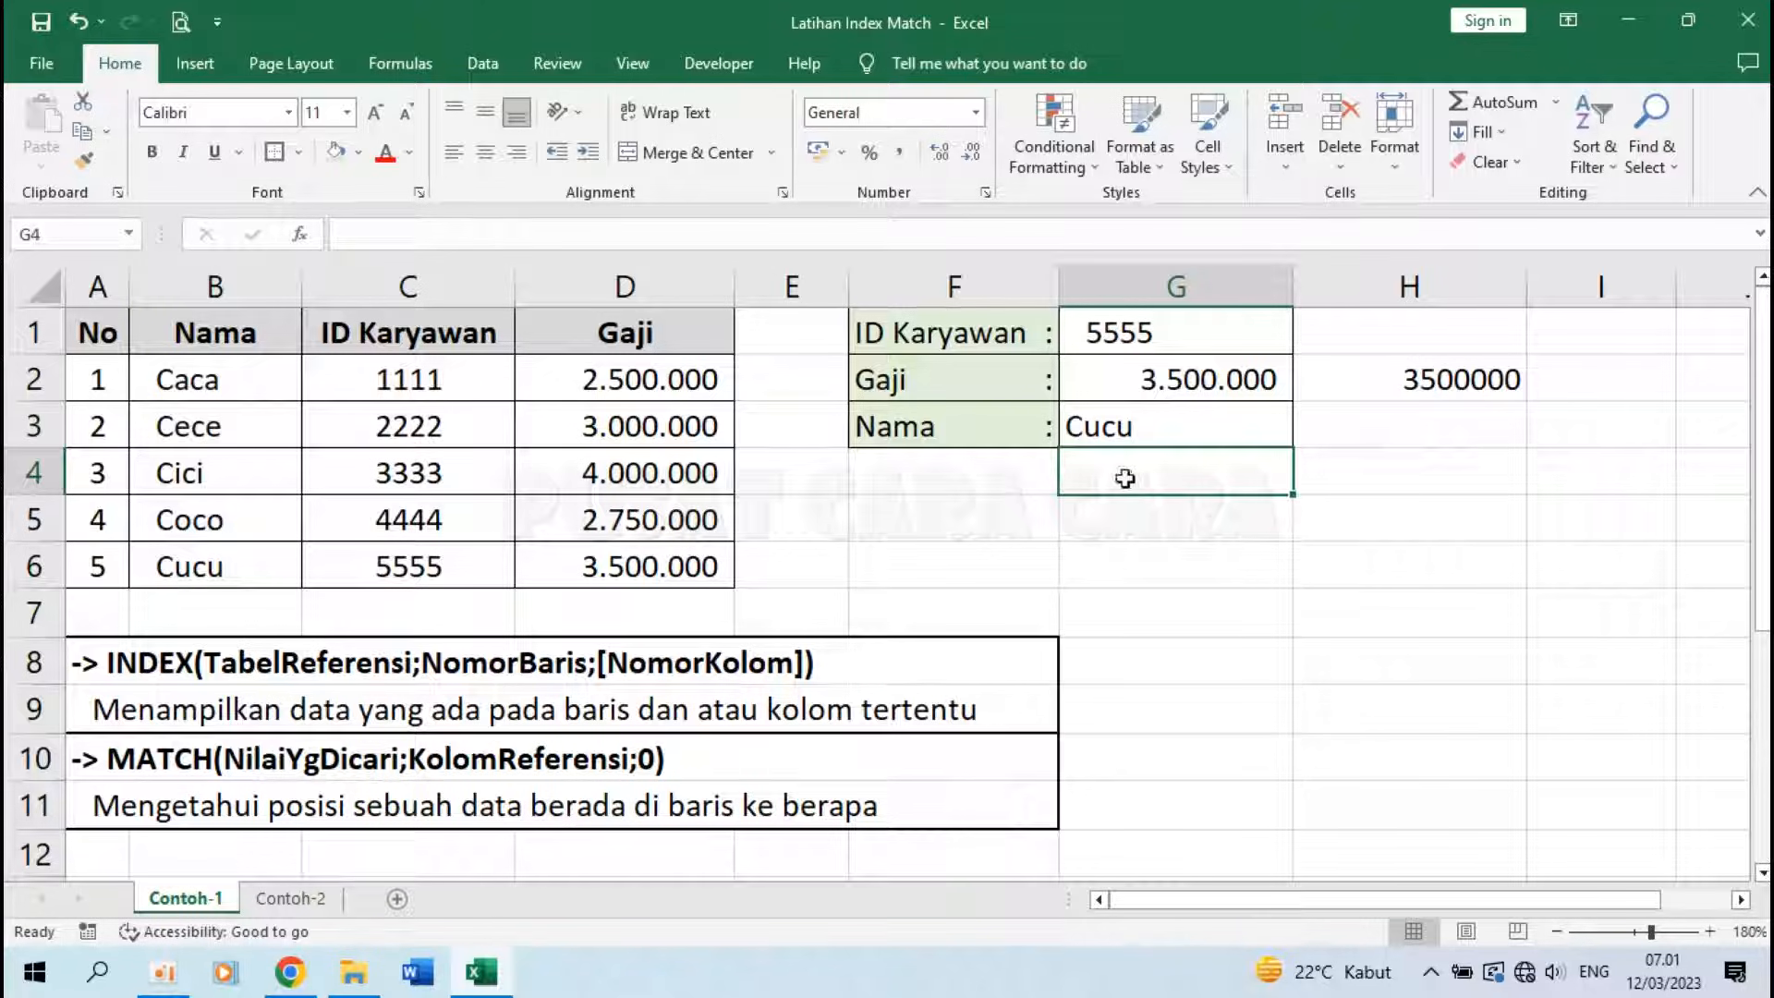
pyautogui.doubleClick(1176, 422)
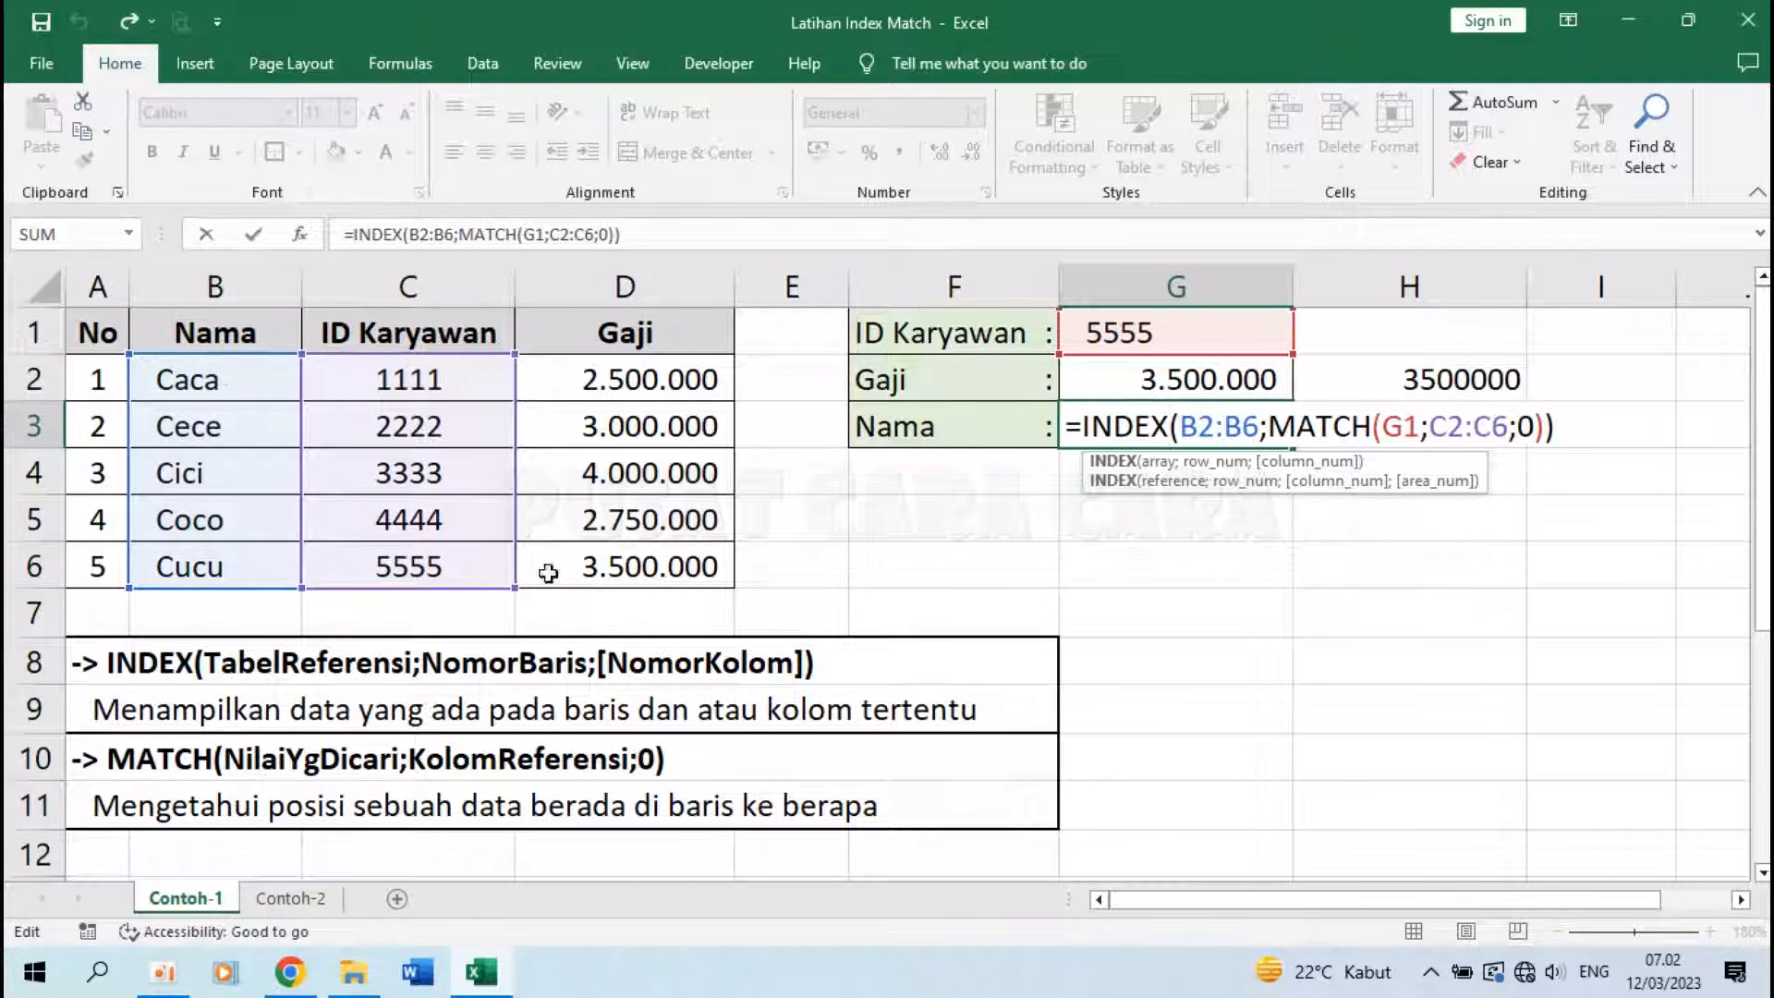
pyautogui.press('Return')
# Step: Enter =VLOOKUP(G1;B2:D6;1;0) in H3 to try looking up the employee name by ID
pyautogui.click(1420, 425)
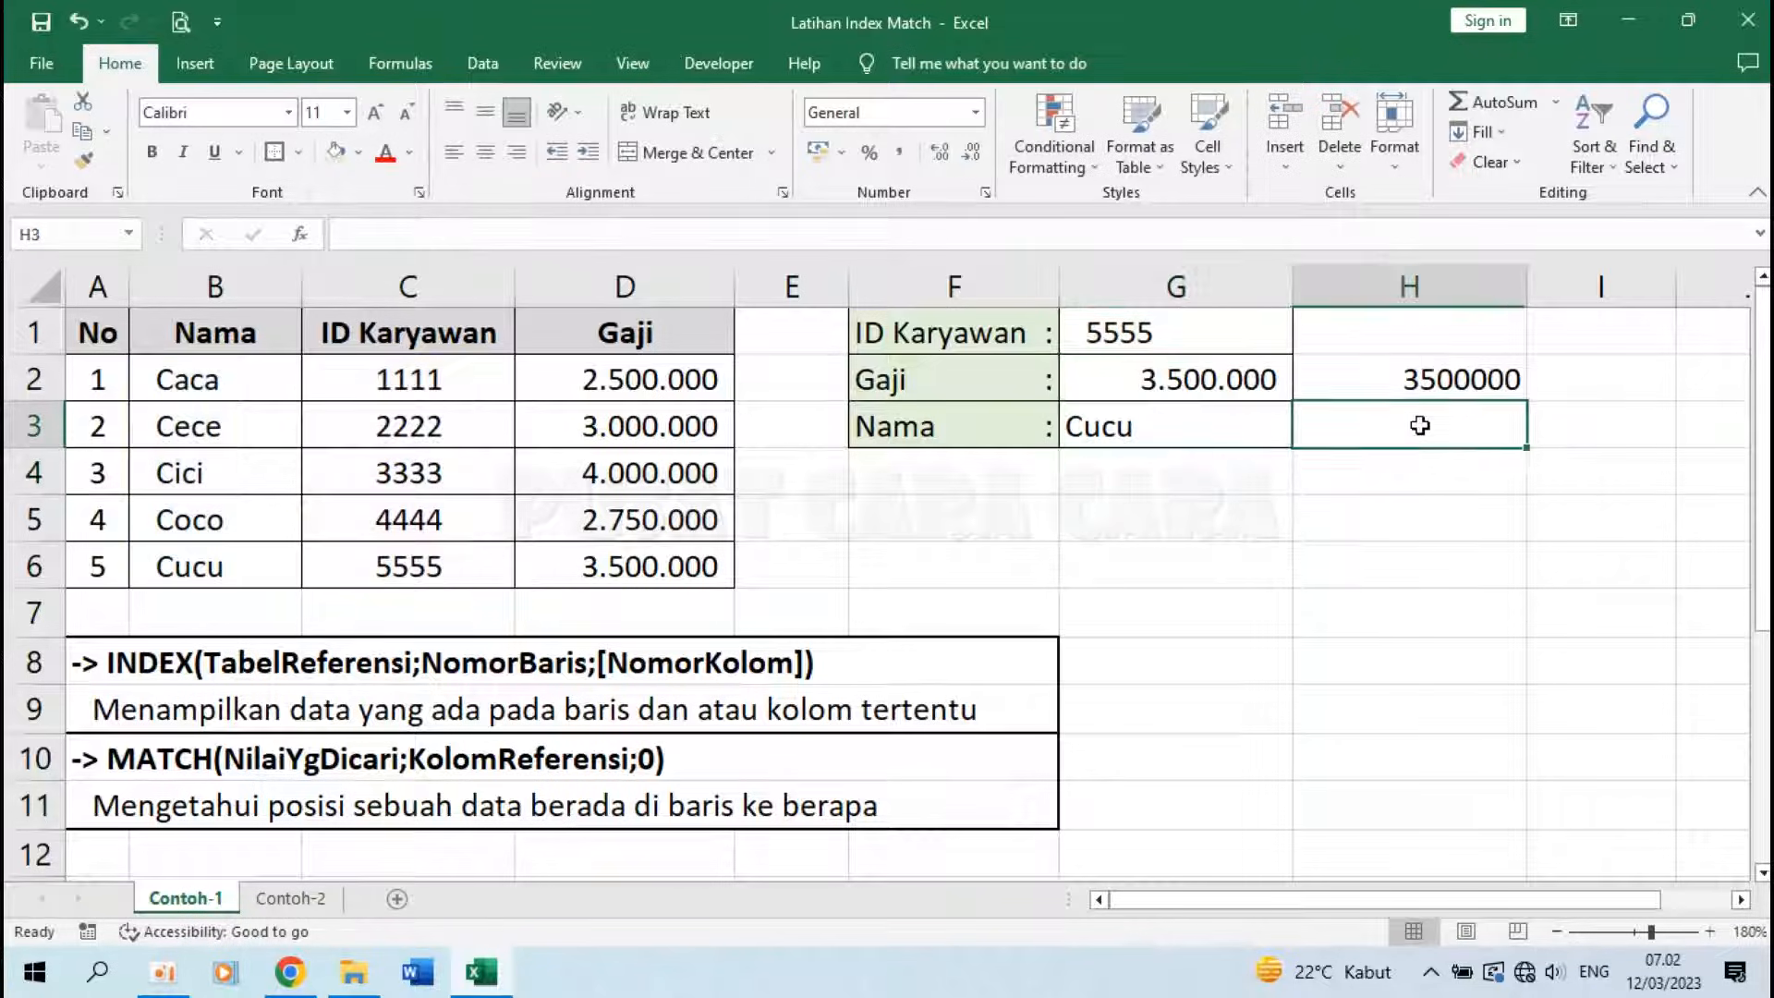
pyautogui.write('=')
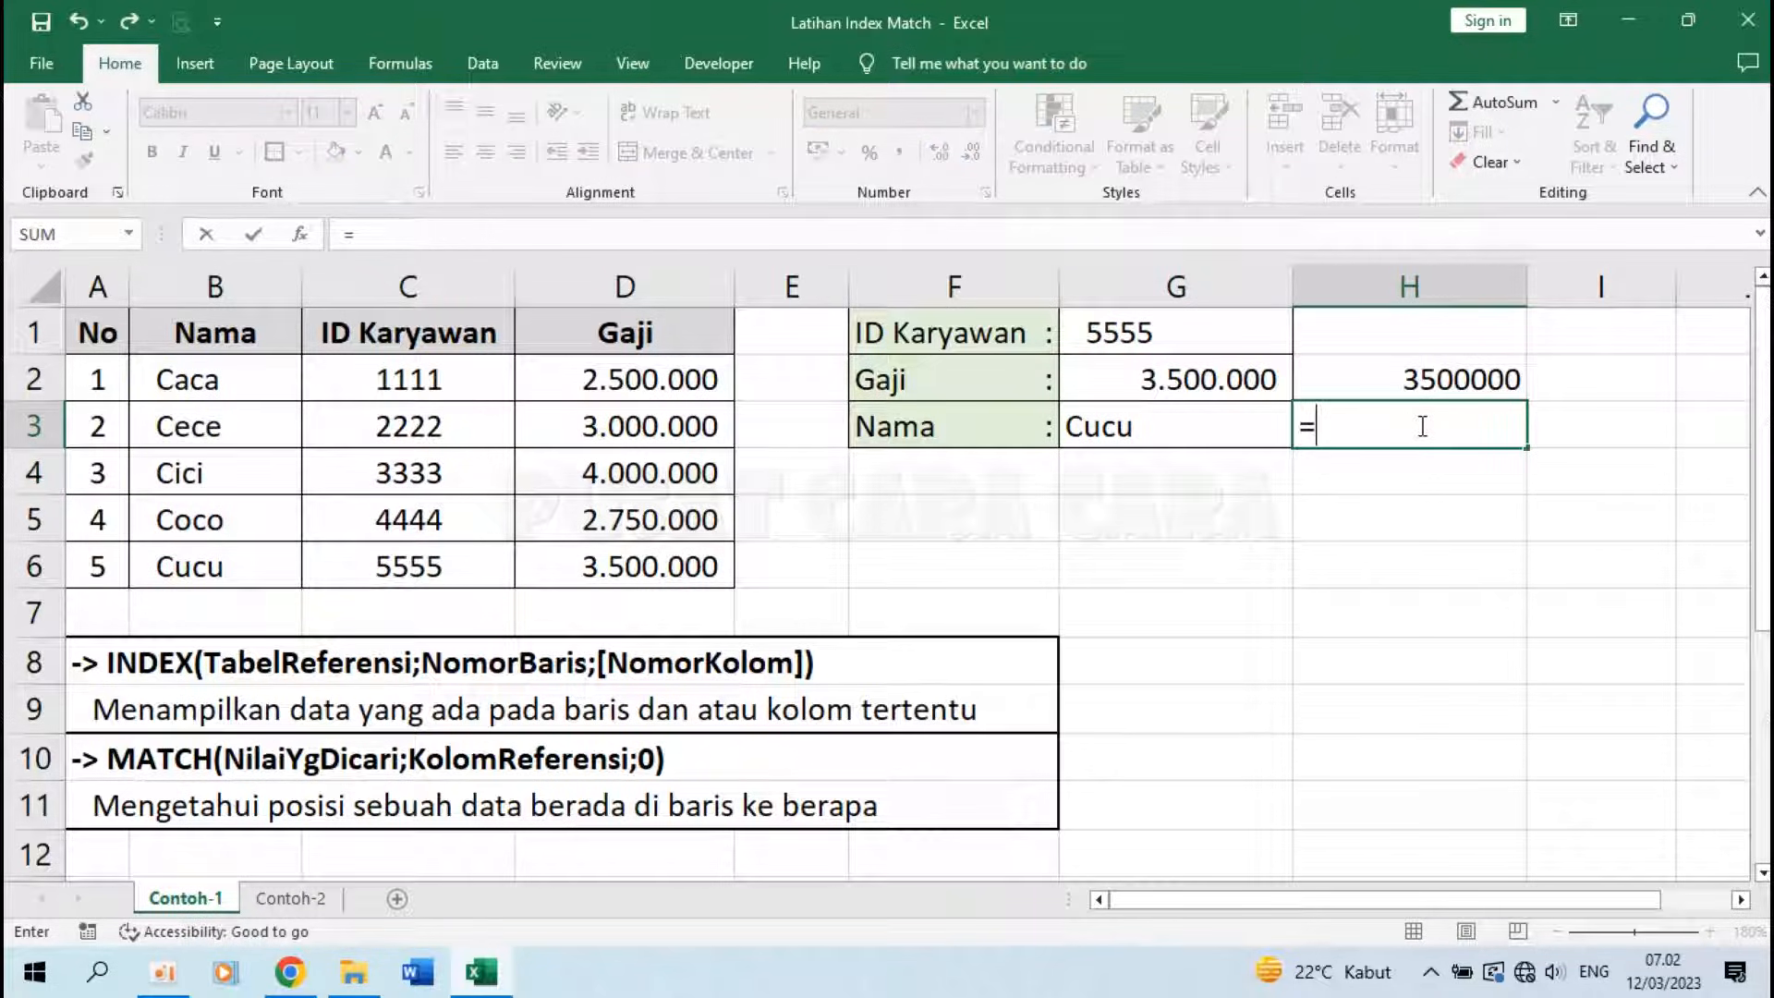
pyautogui.write('VLOO')
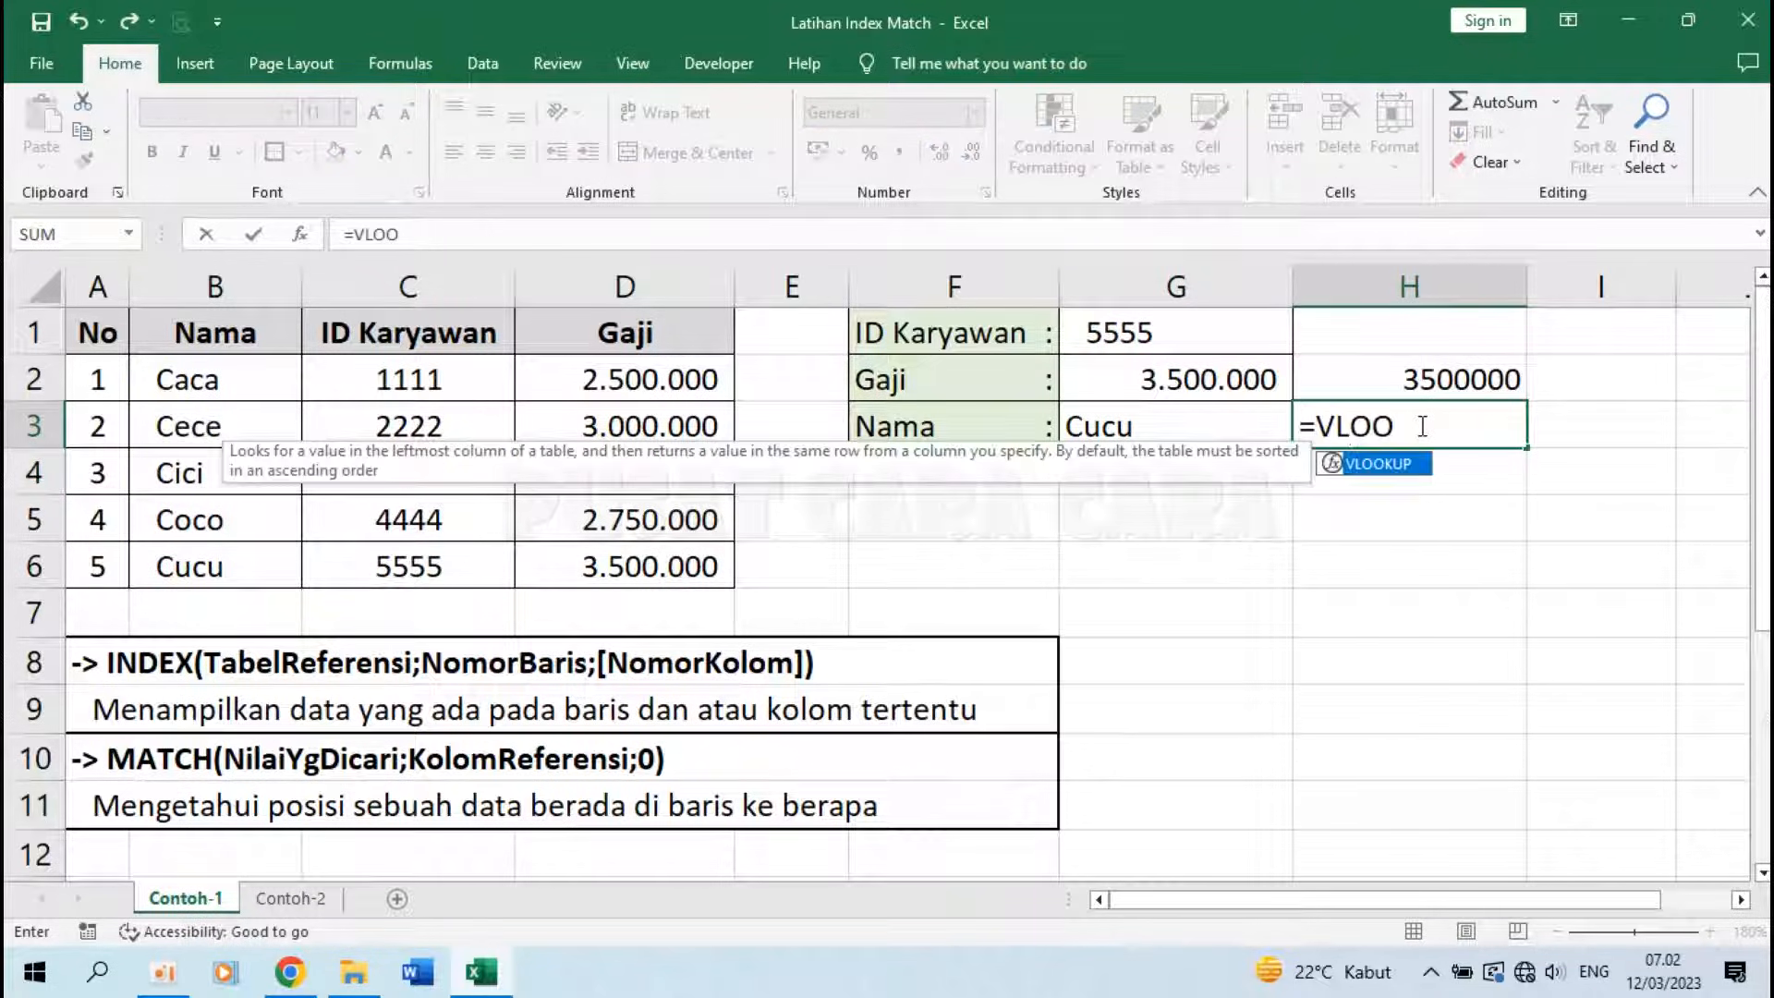
pyautogui.write('KUP(')
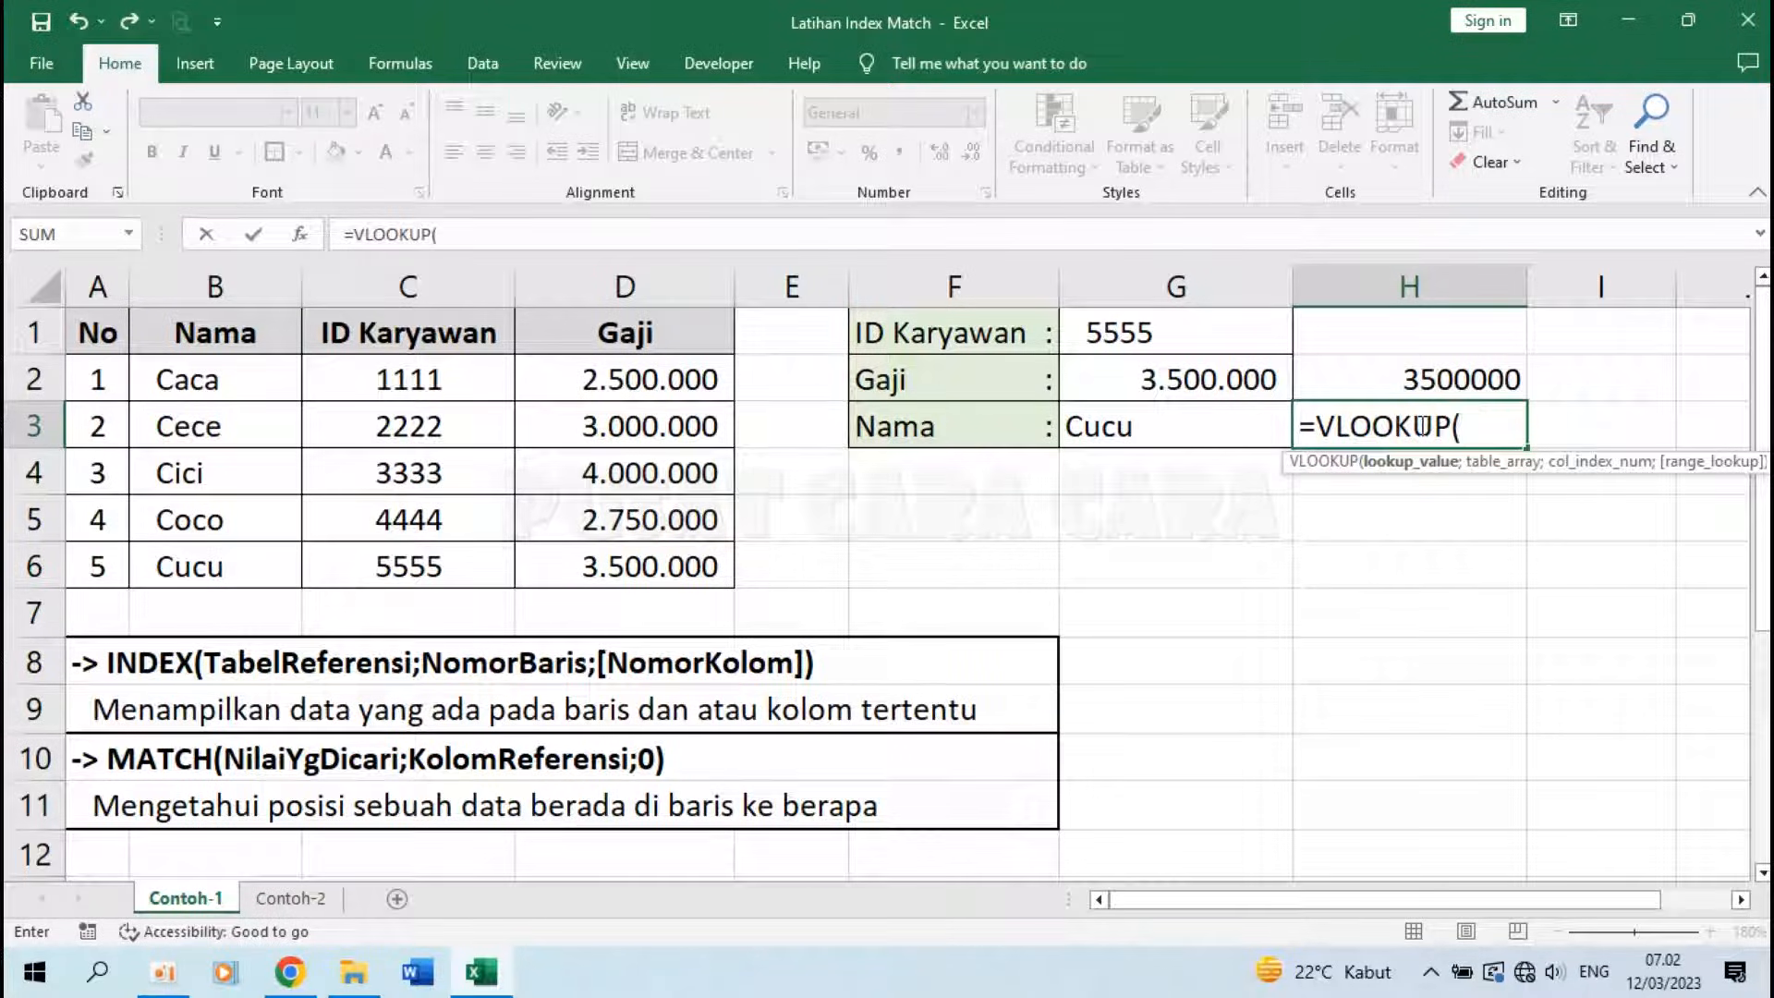
pyautogui.click(1184, 335)
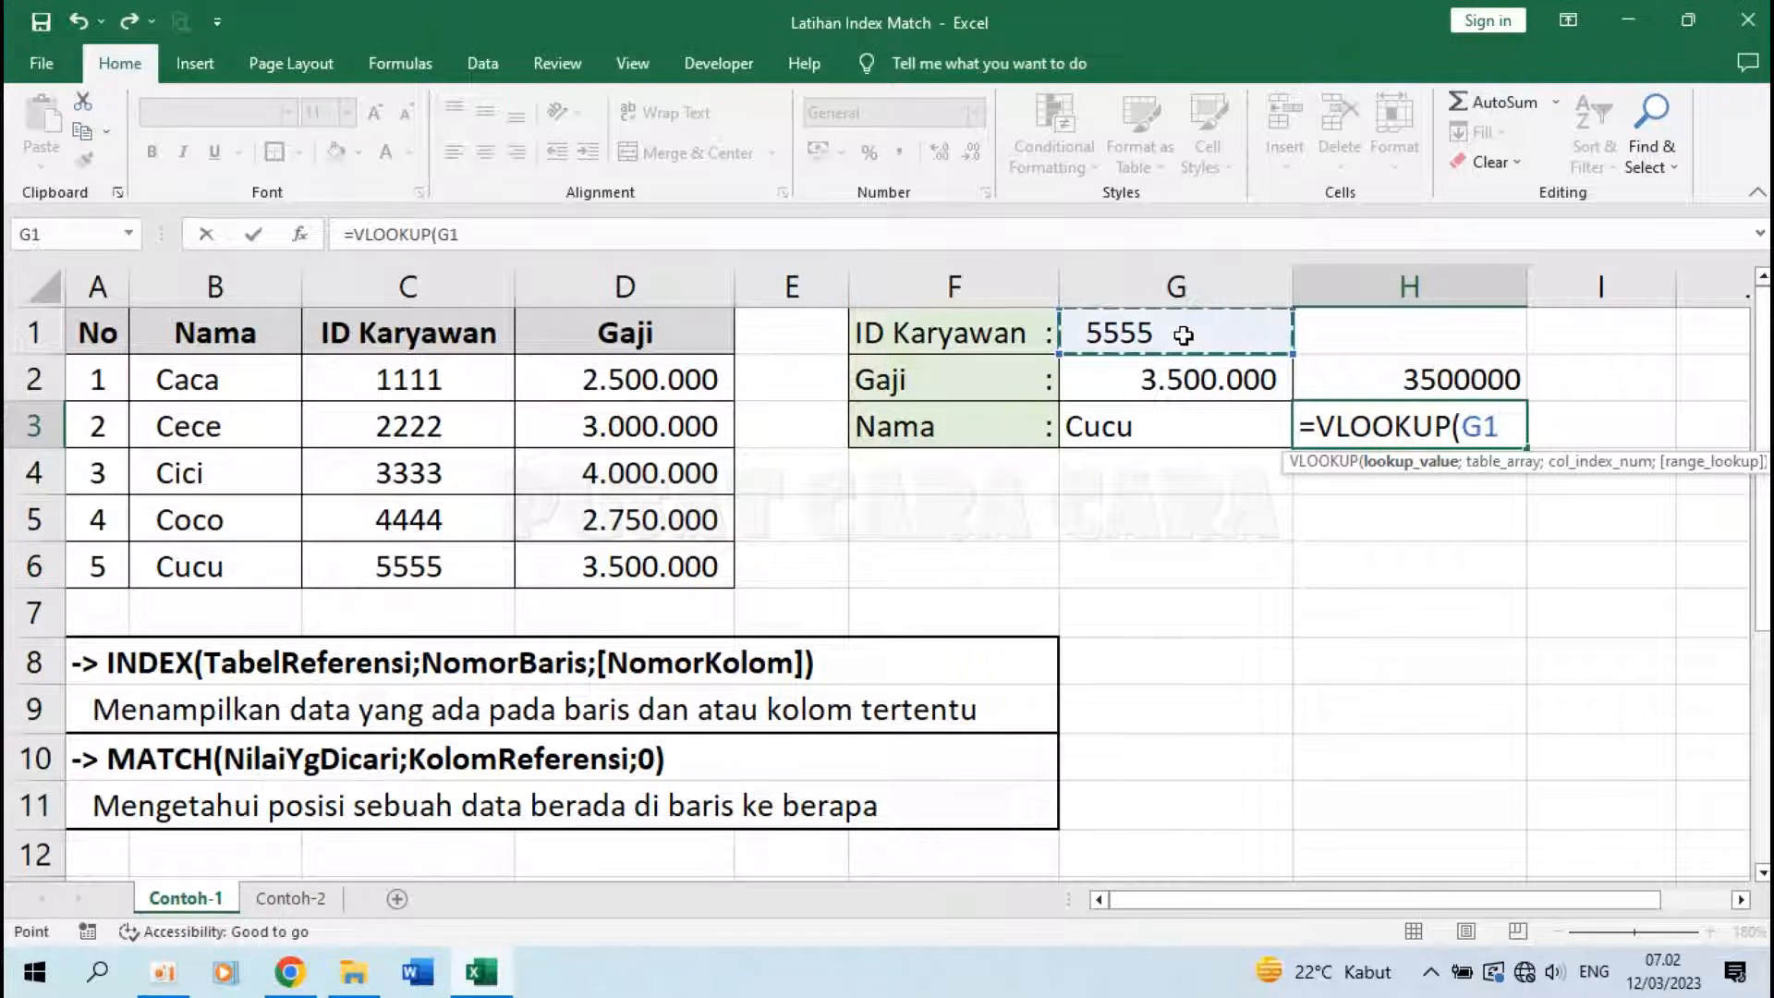
pyautogui.write(';')
pyautogui.moveTo(250, 388); pyautogui.dragTo(589, 559)
pyautogui.write(';1')
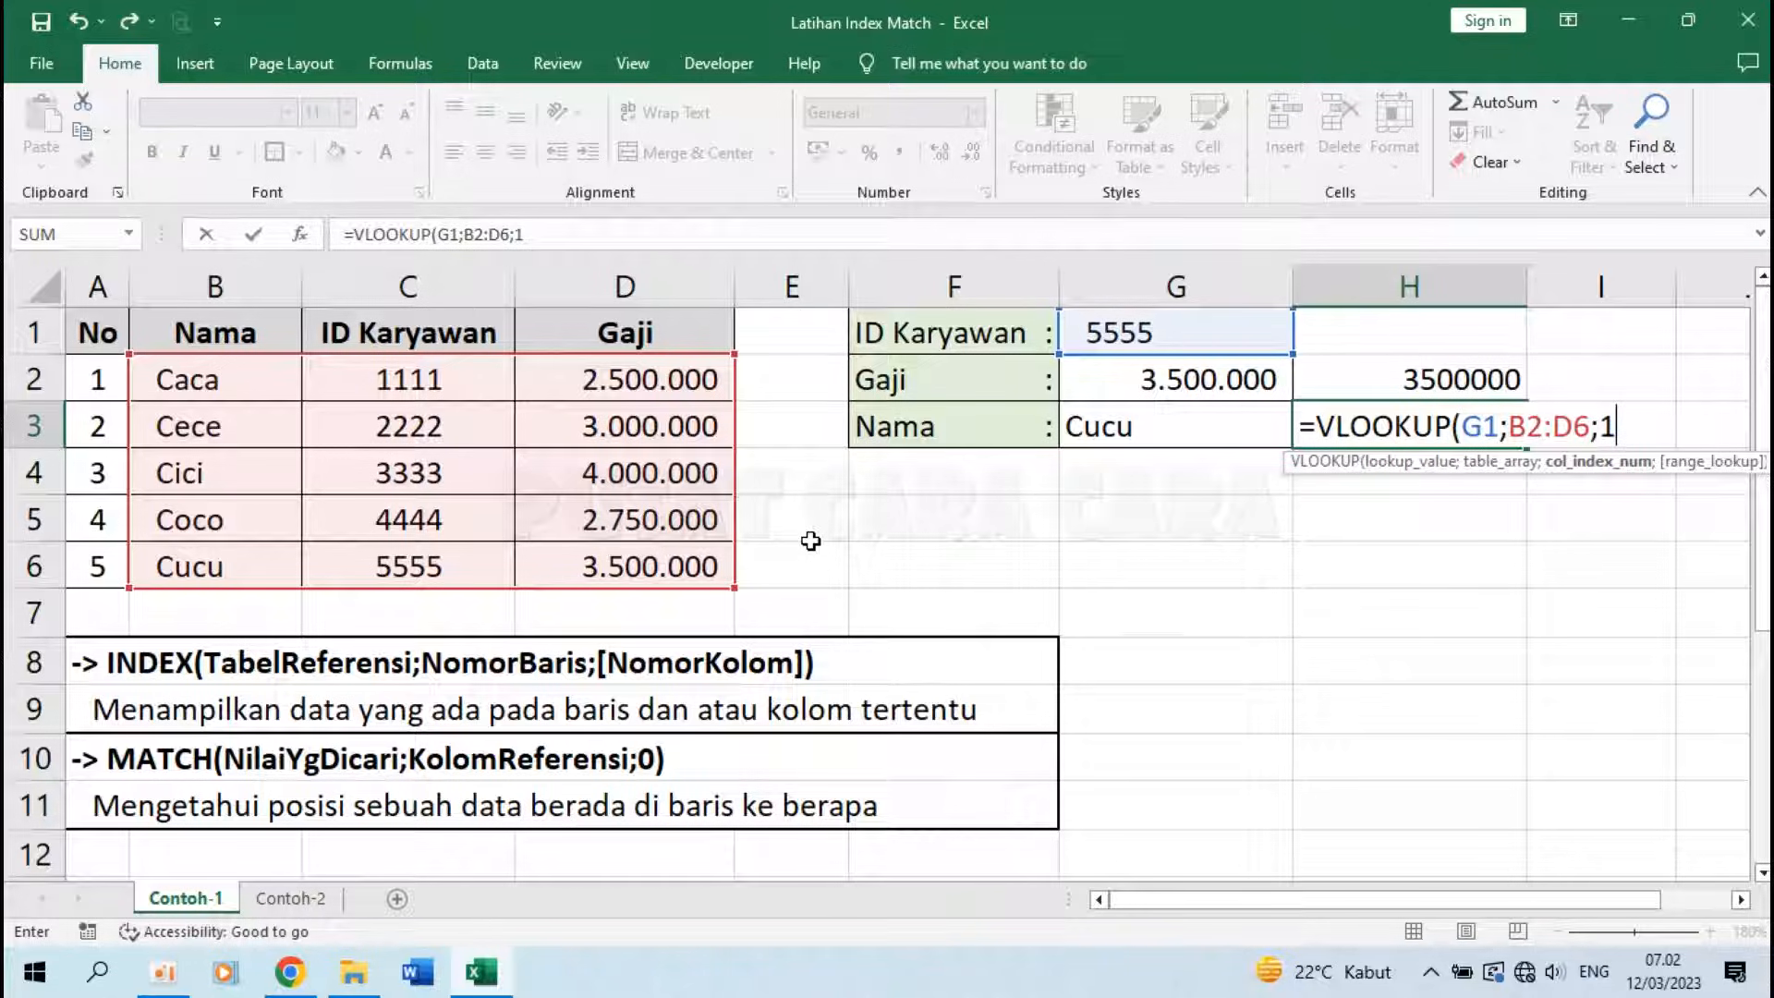
pyautogui.write(';0)')
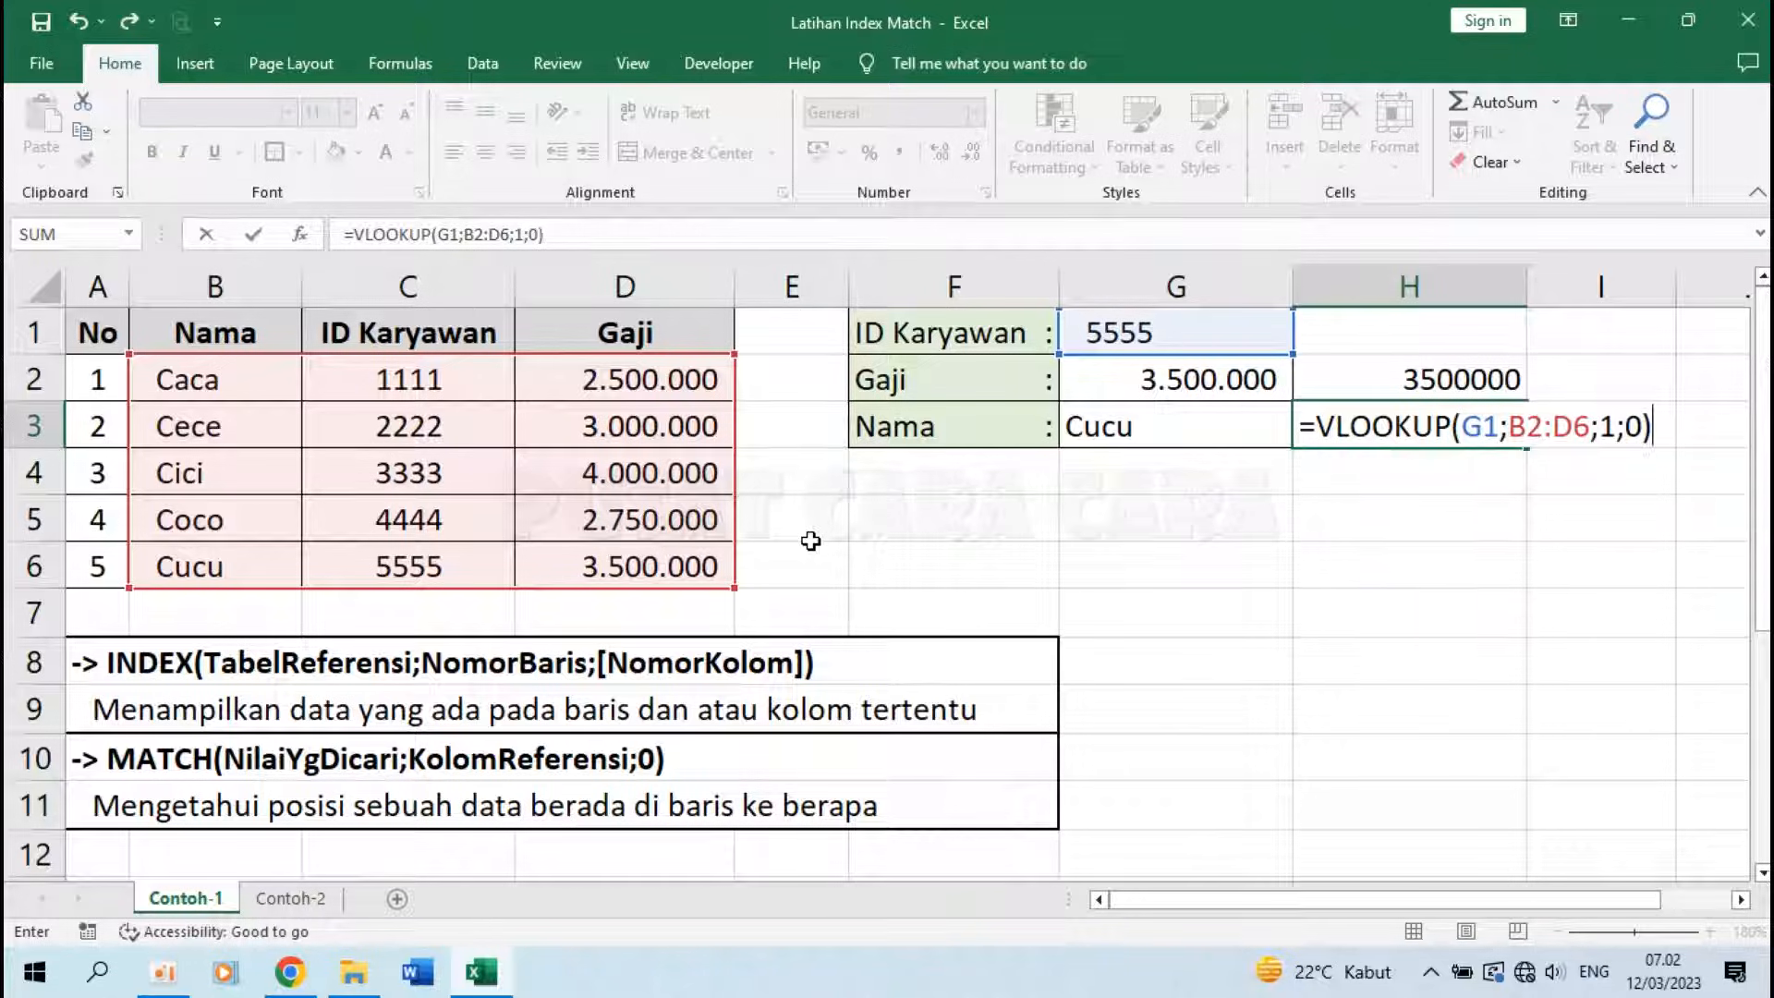
pyautogui.press('Return')
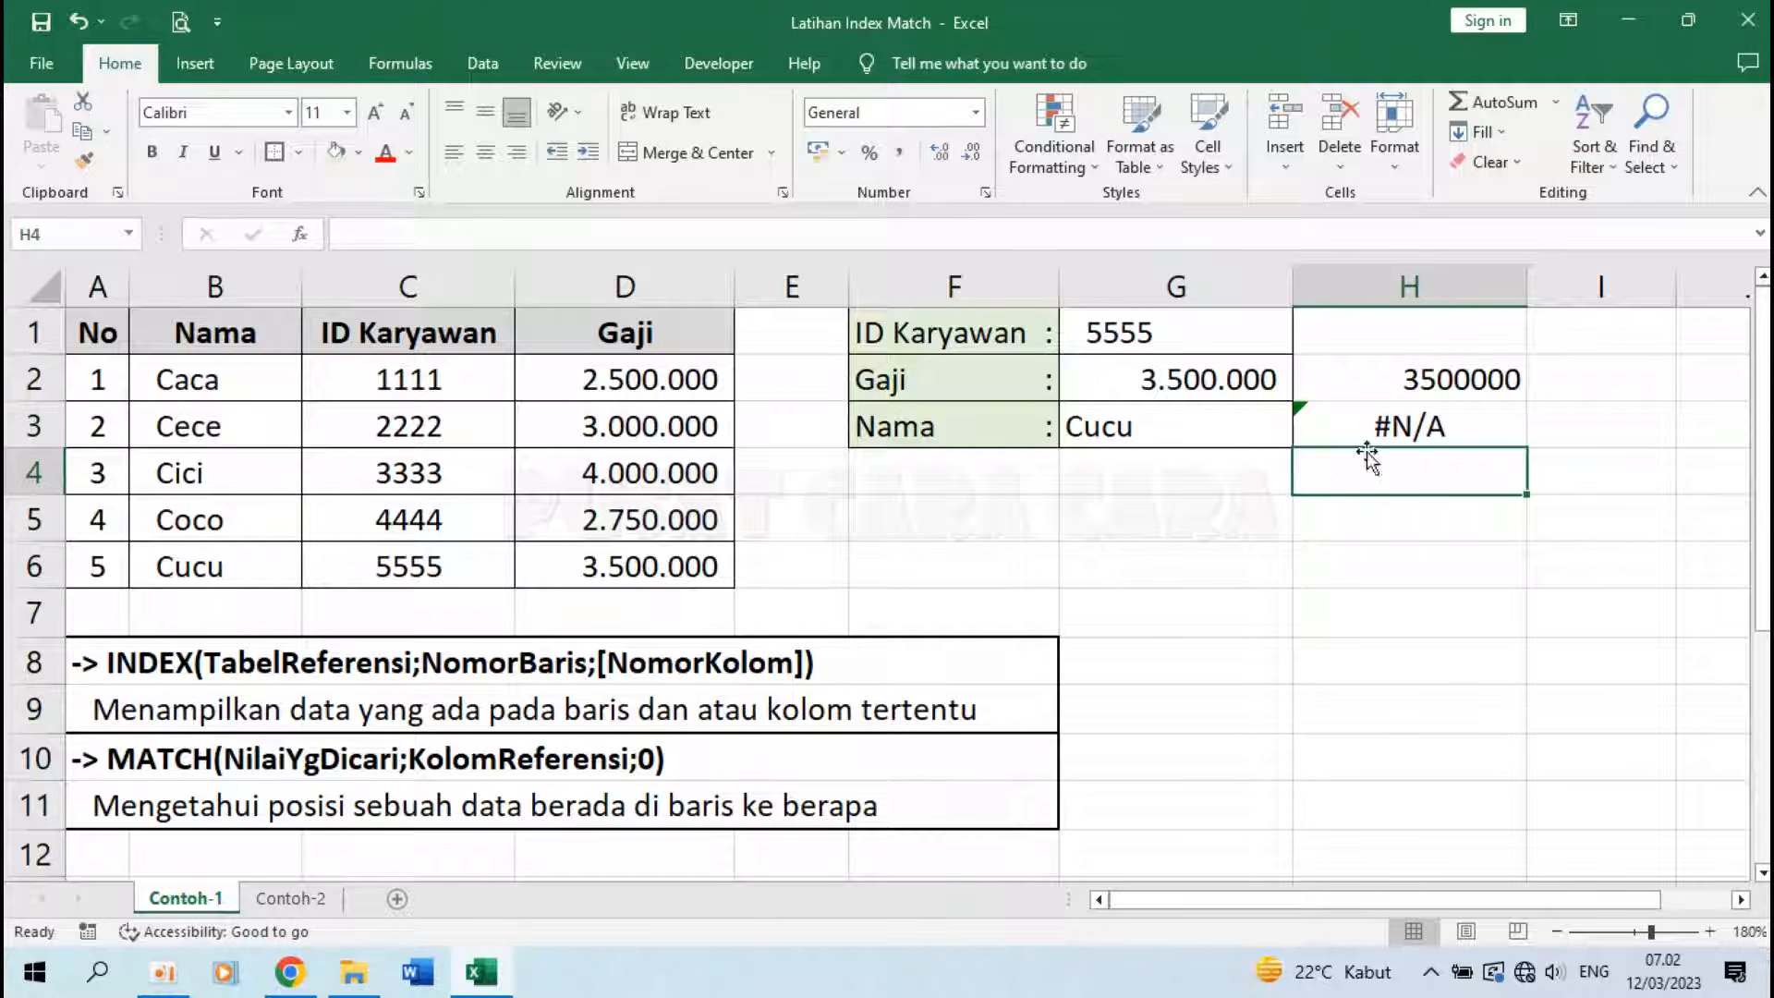
# Step: Review the VLOOKUP arguments in H3 and compare them with the INDEX-MATCH formula in G3
pyautogui.doubleClick(1404, 423)
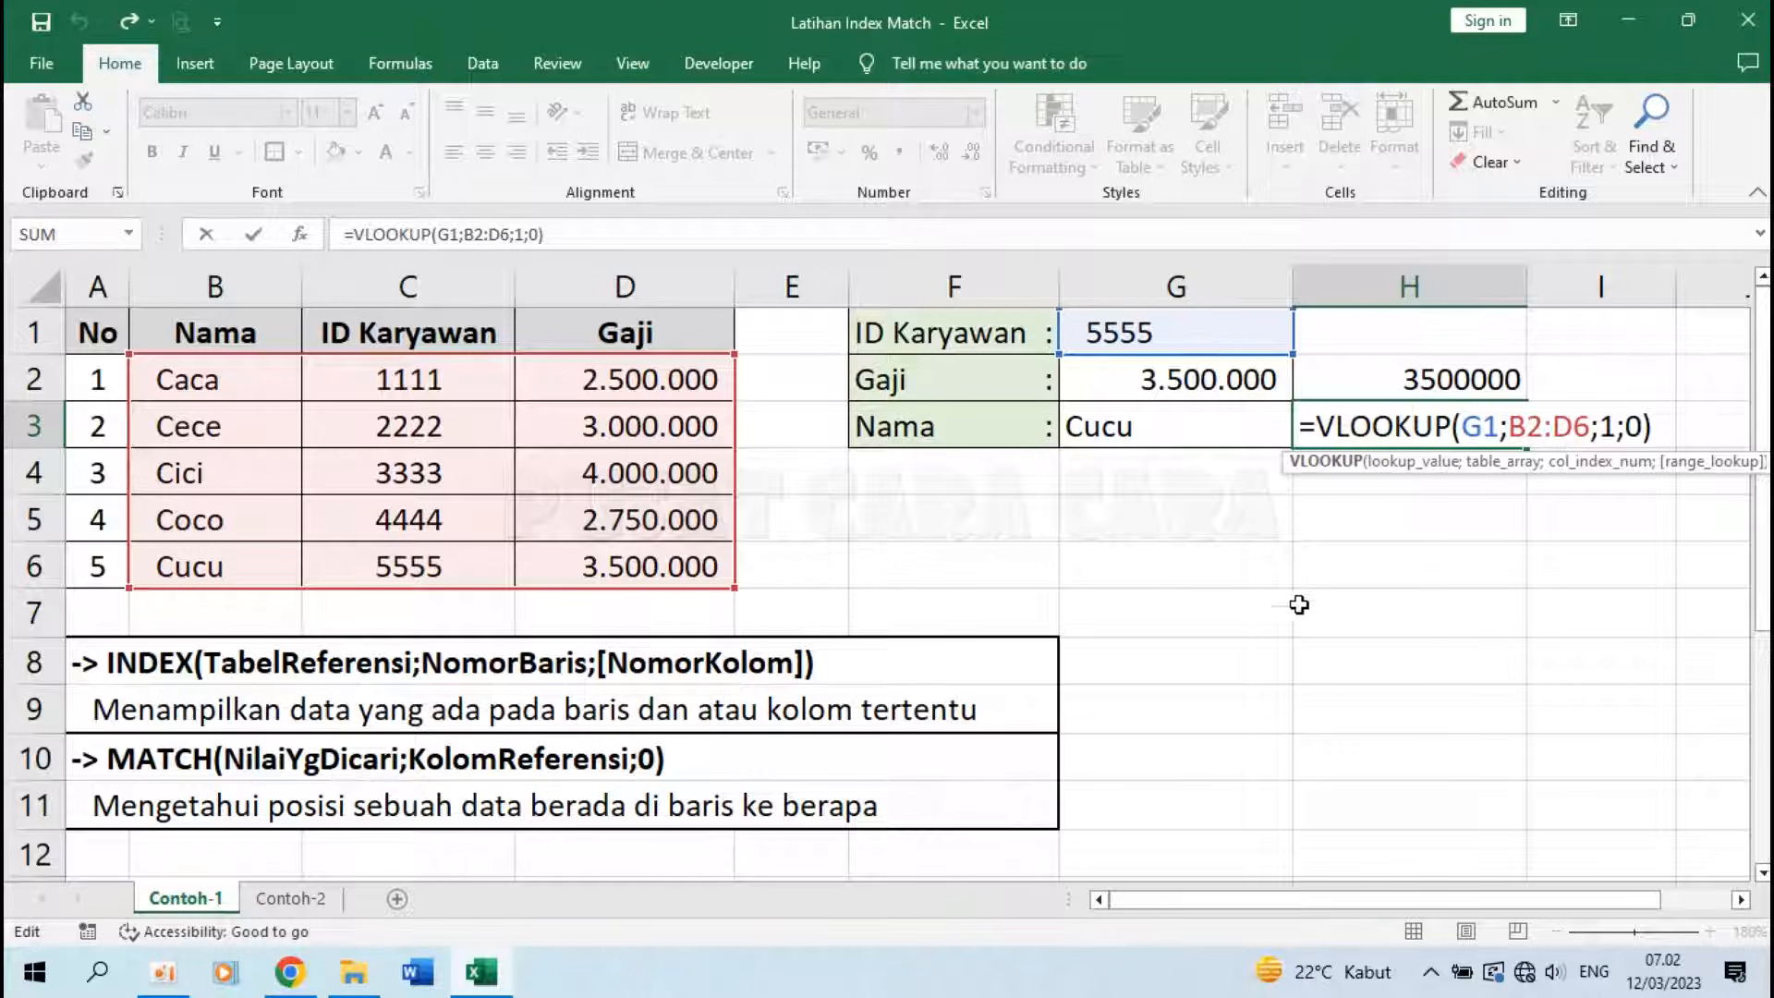
pyautogui.press('Escape')
pyautogui.click(1163, 423)
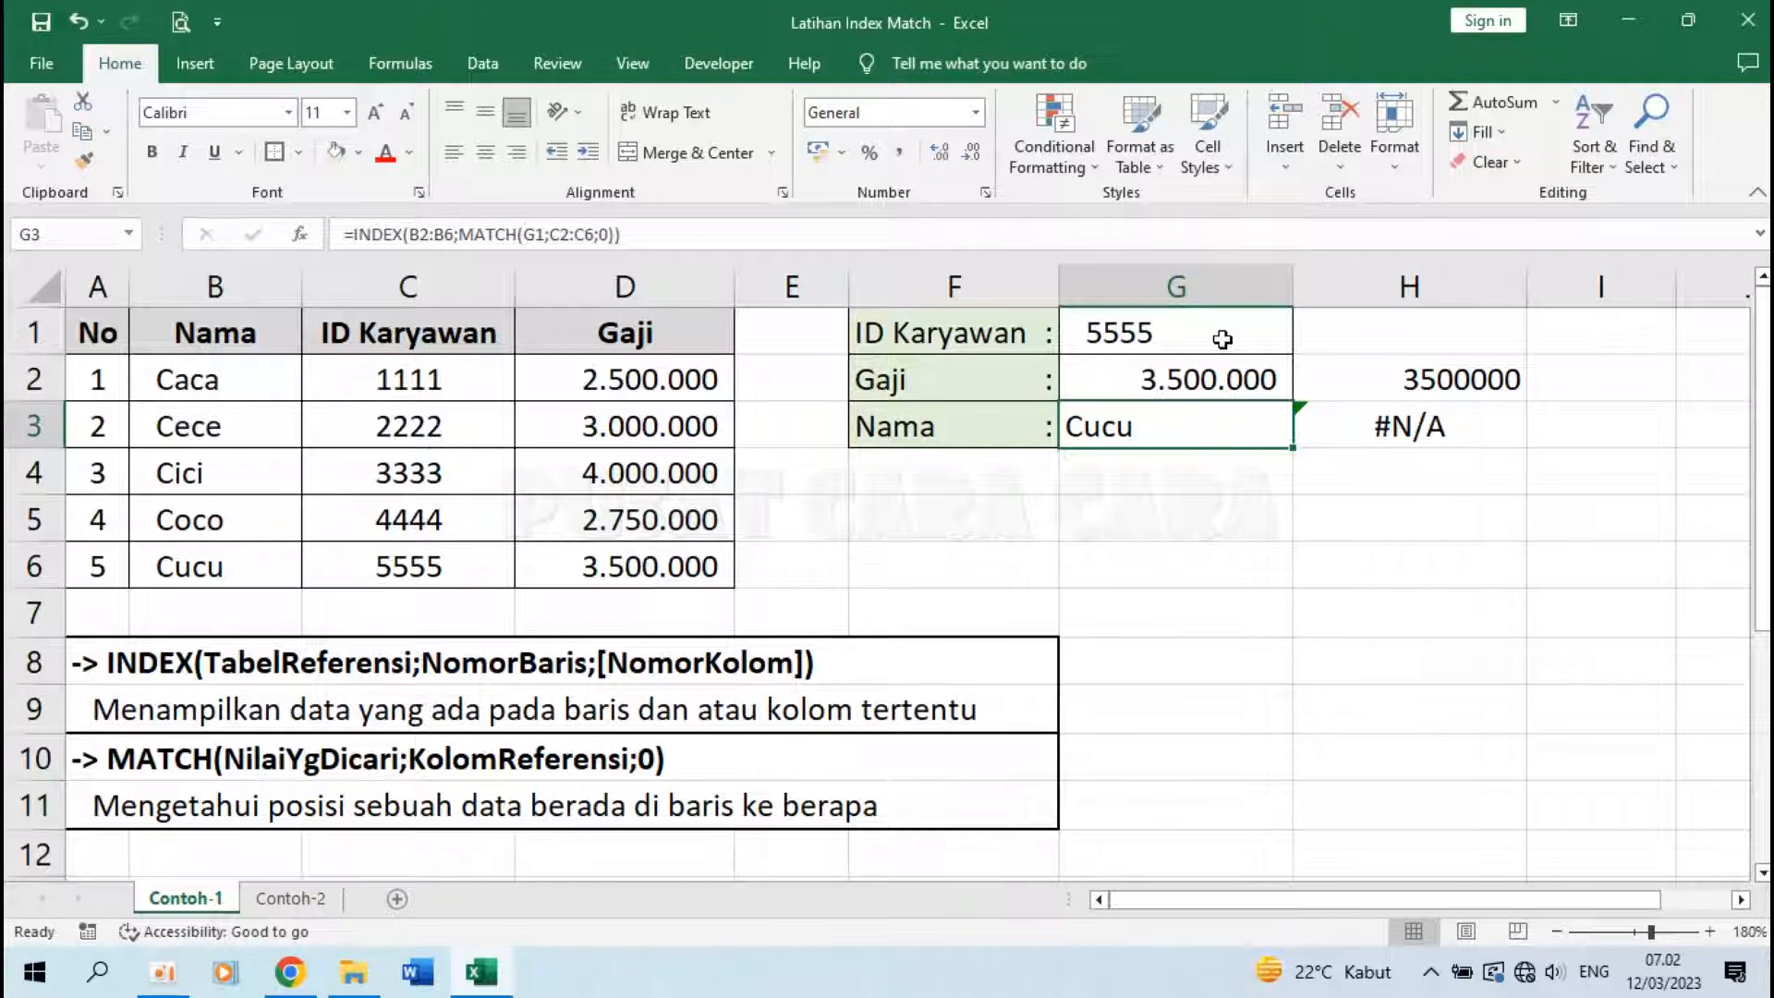
# Step: Test the lookup formulas with other employee IDs in G1, choosing 2222 and finally 3333
pyautogui.click(1187, 356)
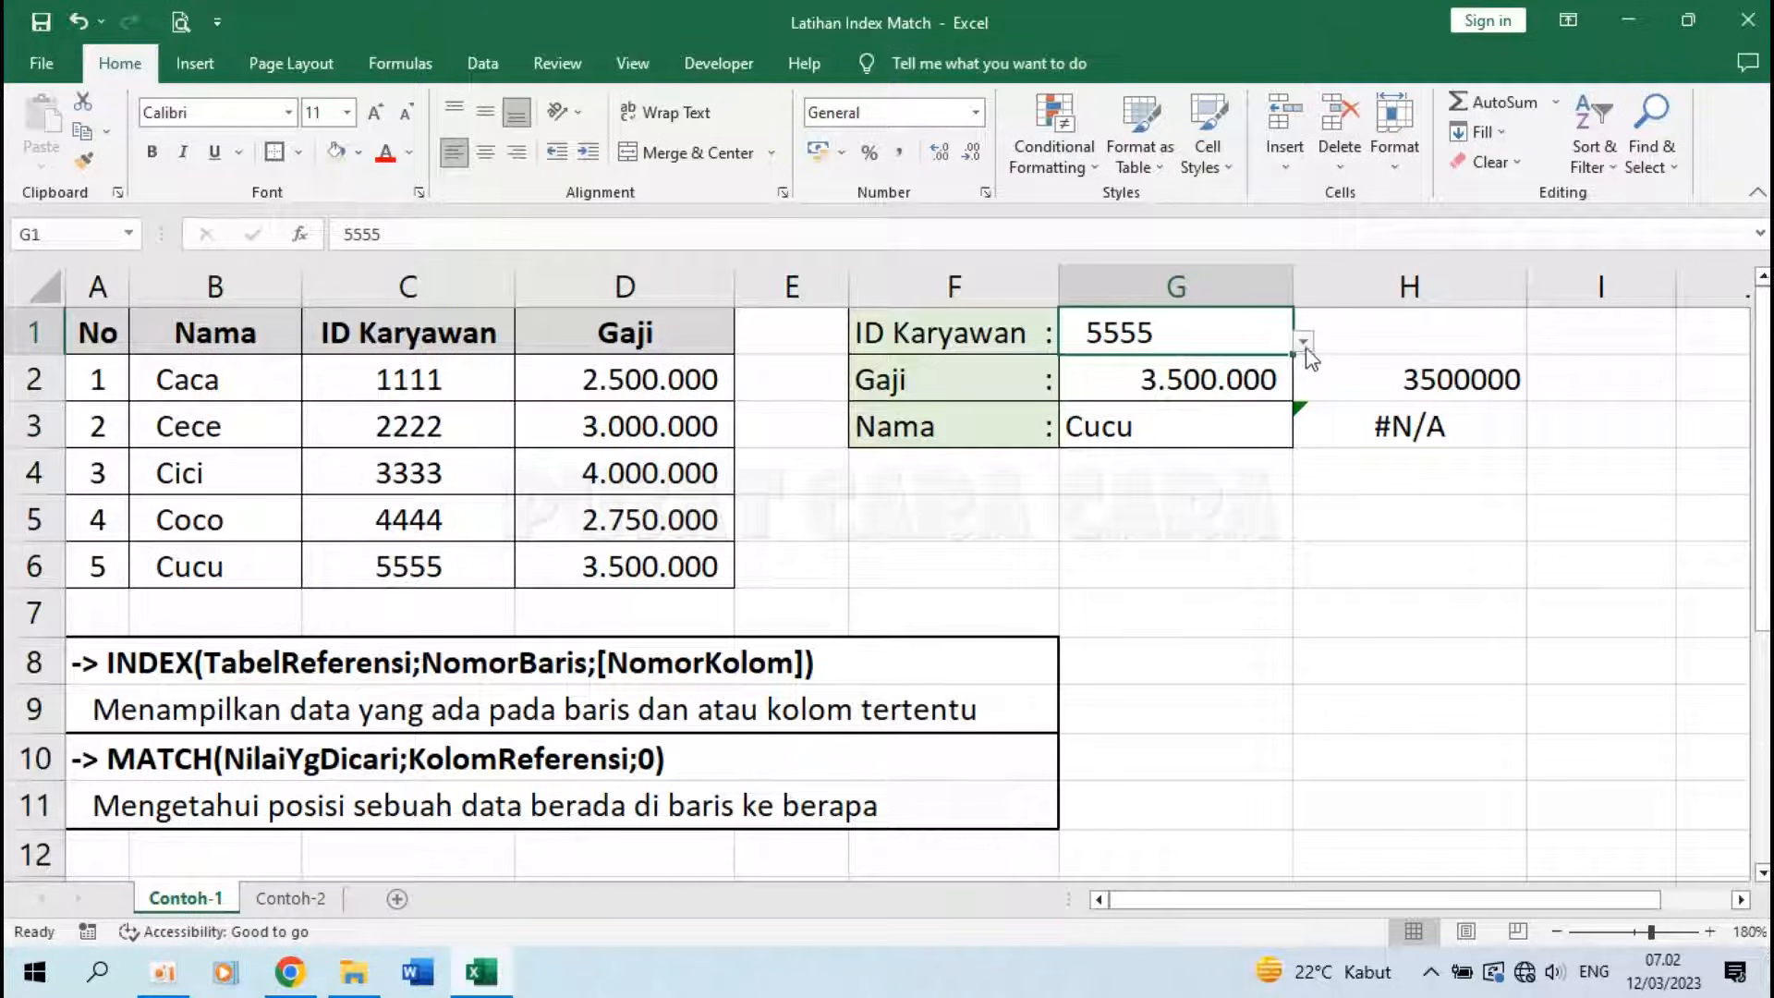
pyautogui.hotkey('alt', 'Down')
pyautogui.click(1180, 379)
pyautogui.click(1302, 341)
pyautogui.click(1220, 372)
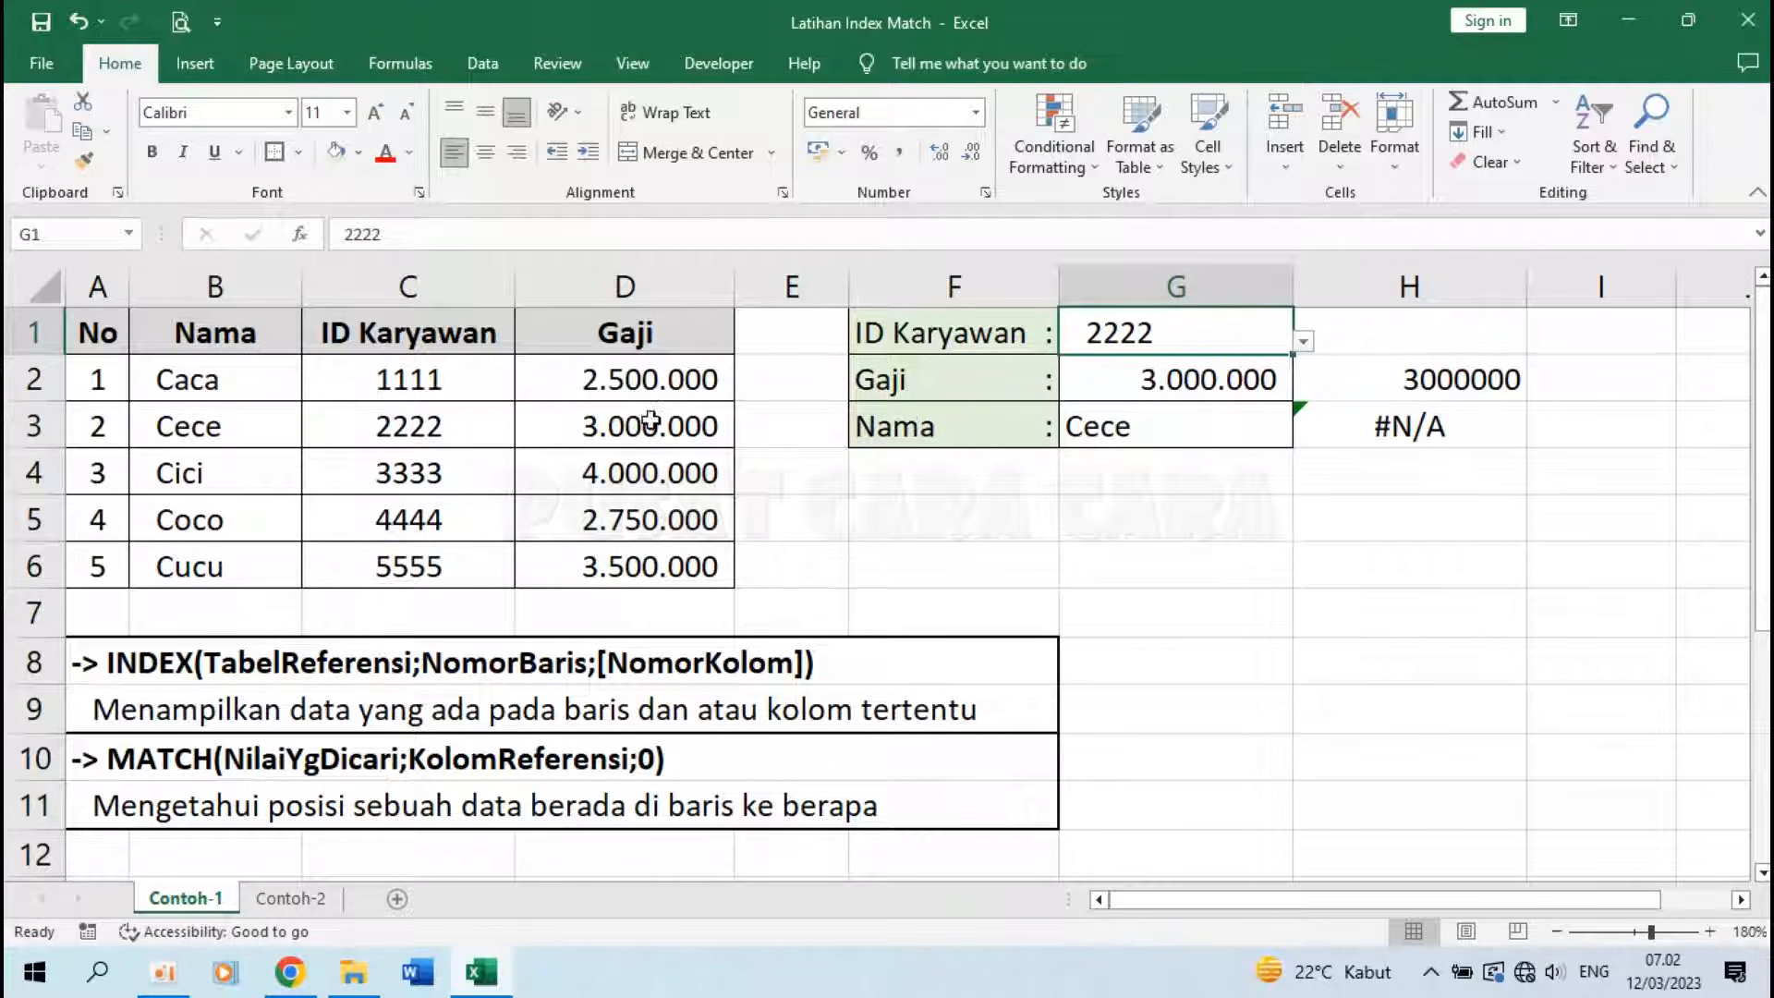
pyautogui.click(1303, 341)
pyautogui.click(1166, 428)
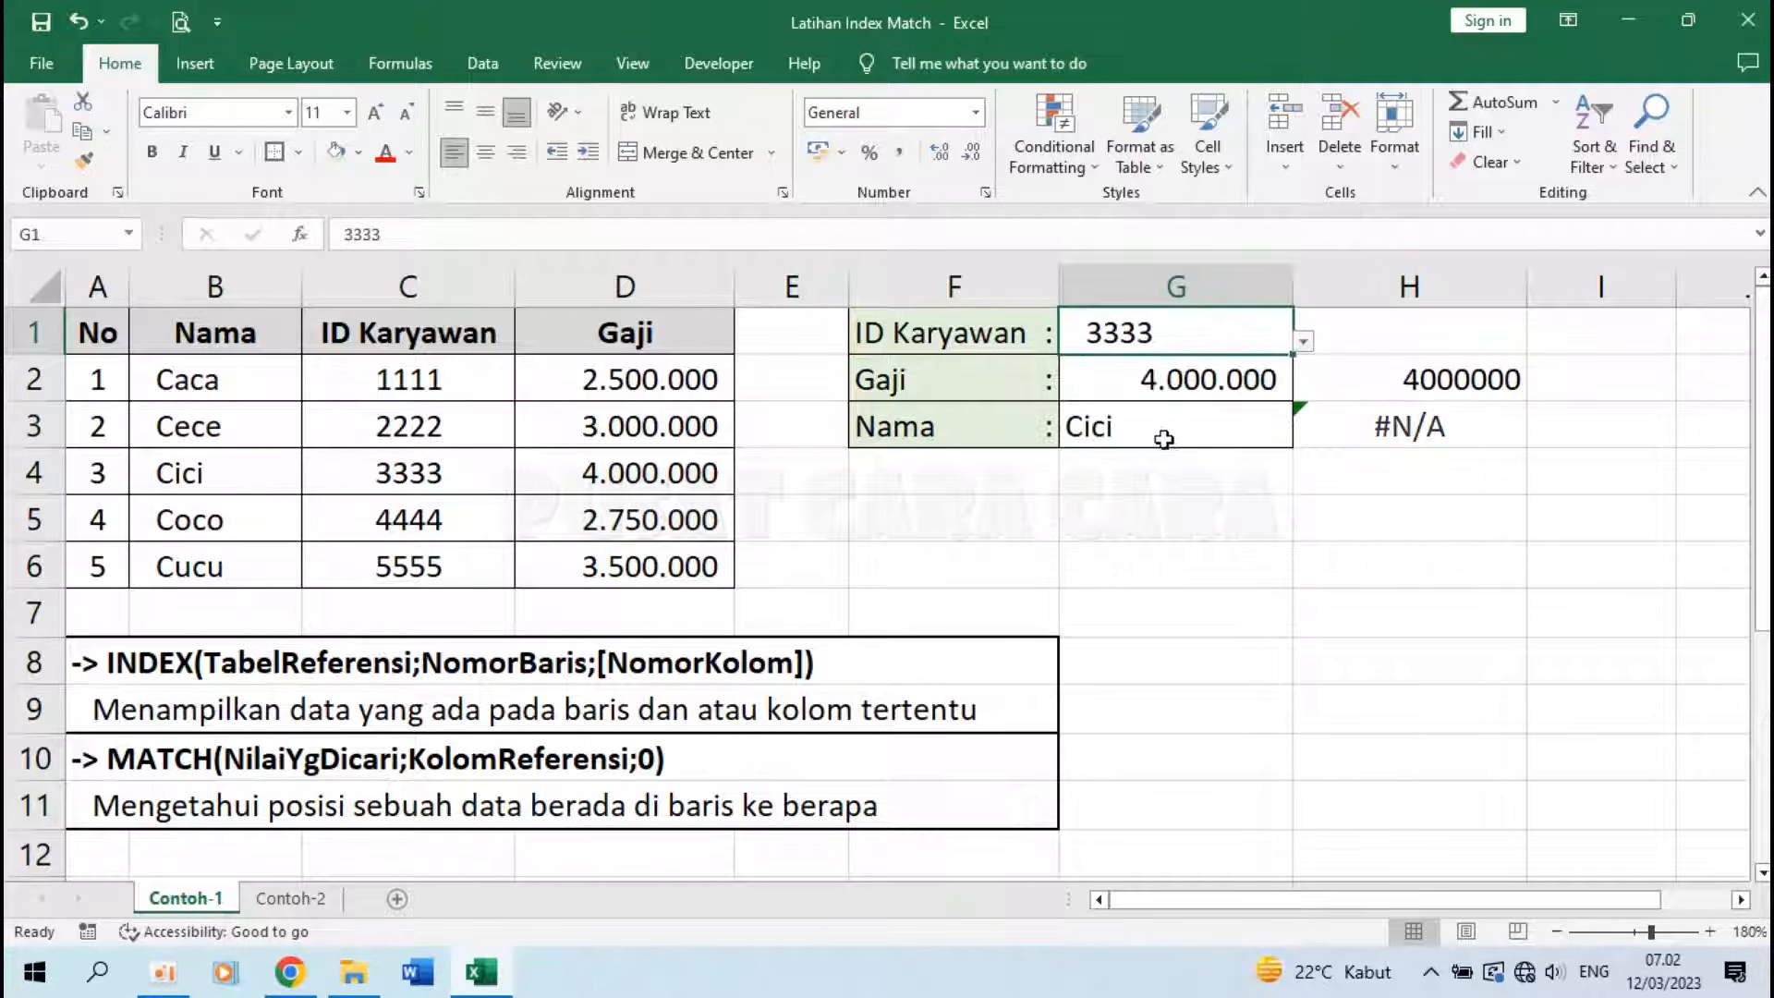
# Step: Review the Nama and Gaji columns of the employee table
pyautogui.click(1049, 573)
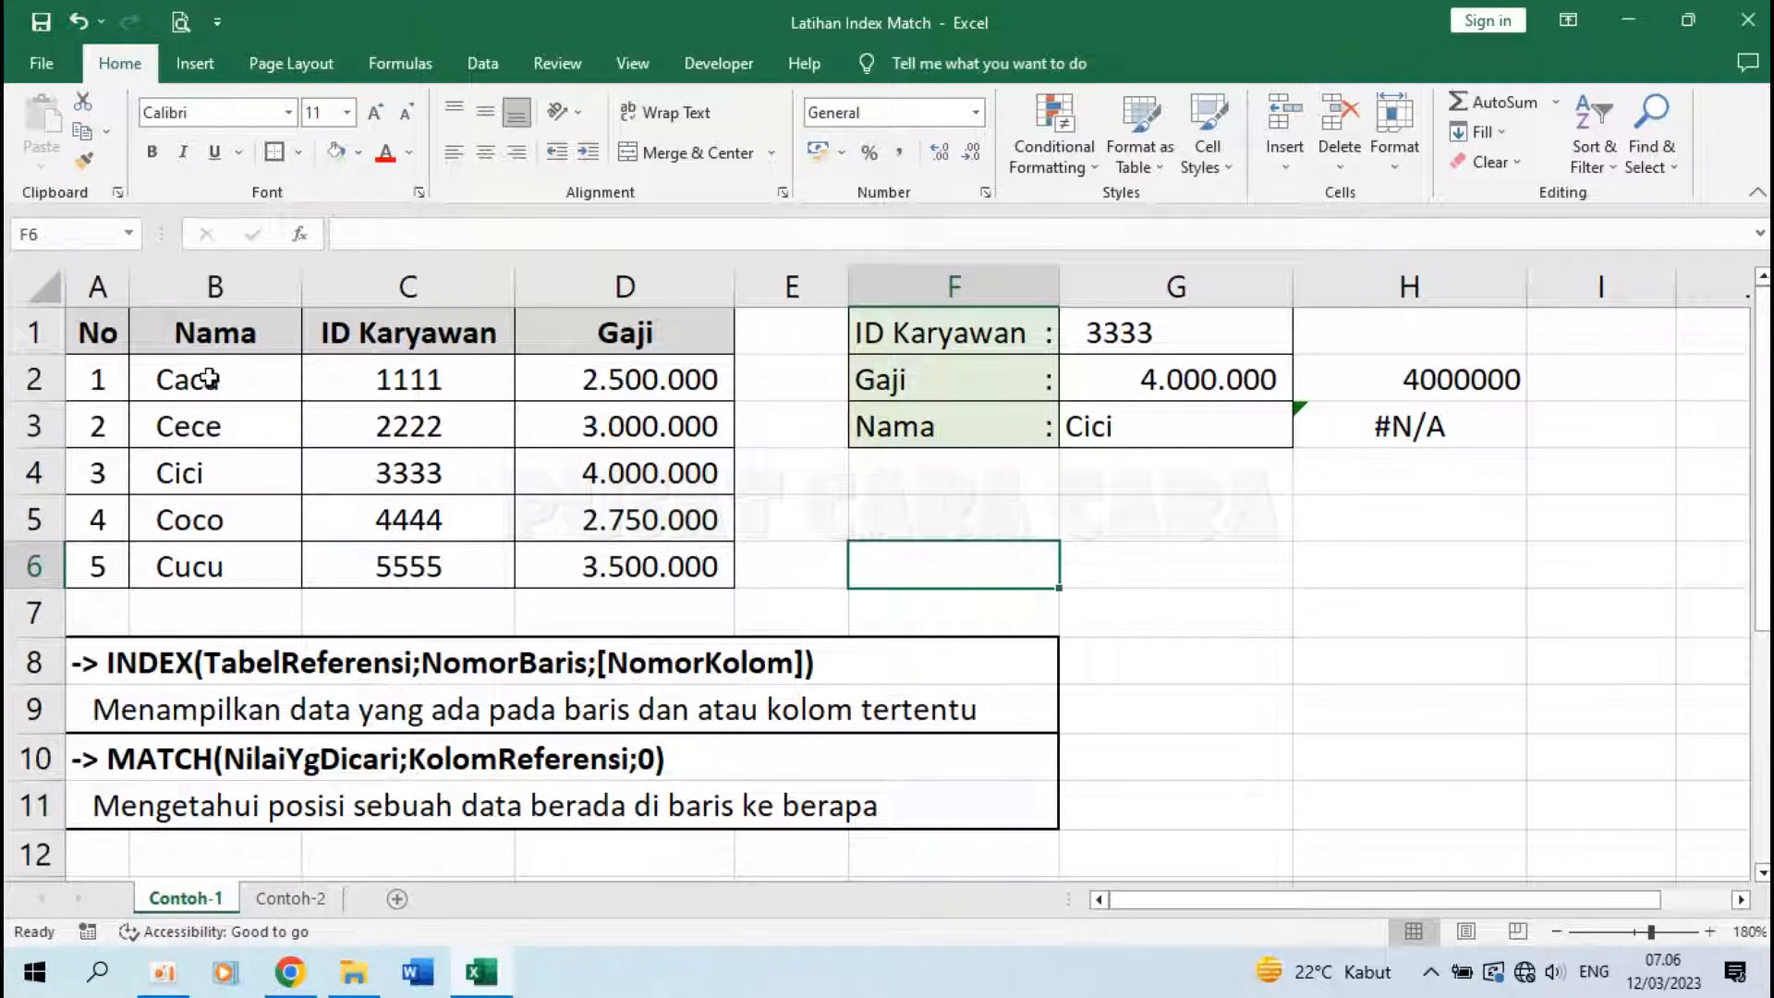
pyautogui.moveTo(218, 331); pyautogui.dragTo(222, 560)
pyautogui.moveTo(693, 376); pyautogui.dragTo(659, 540)
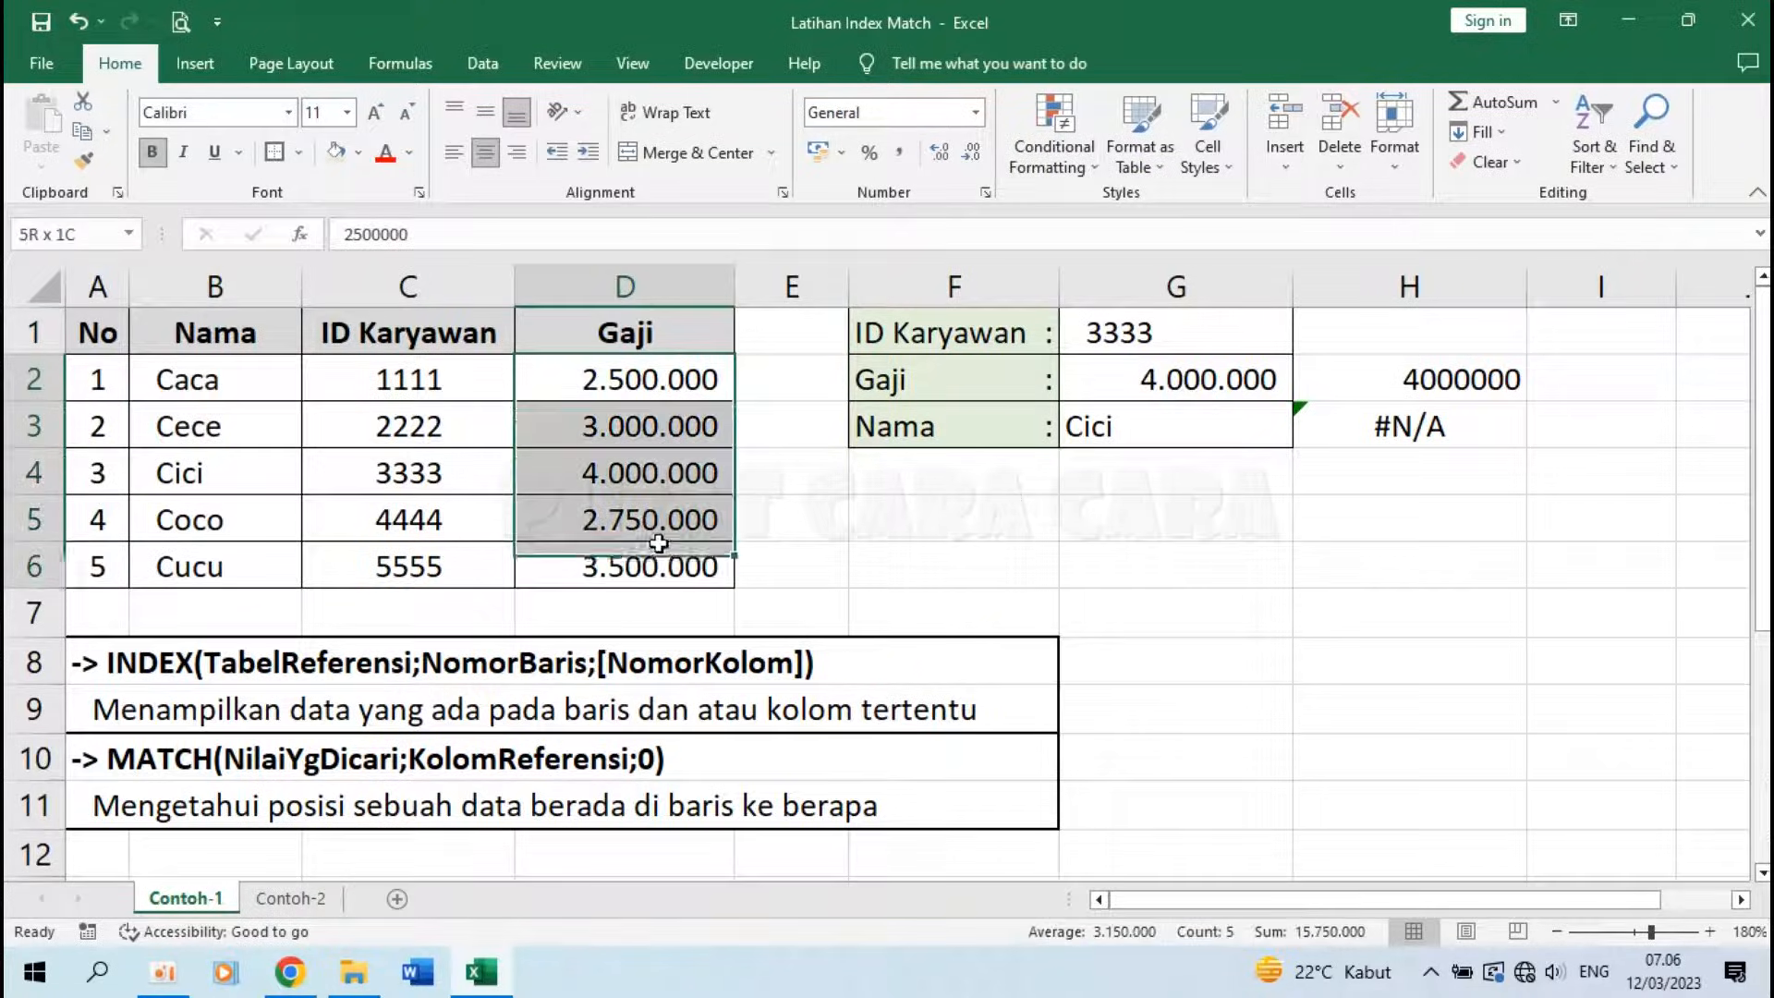
pyautogui.click(891, 559)
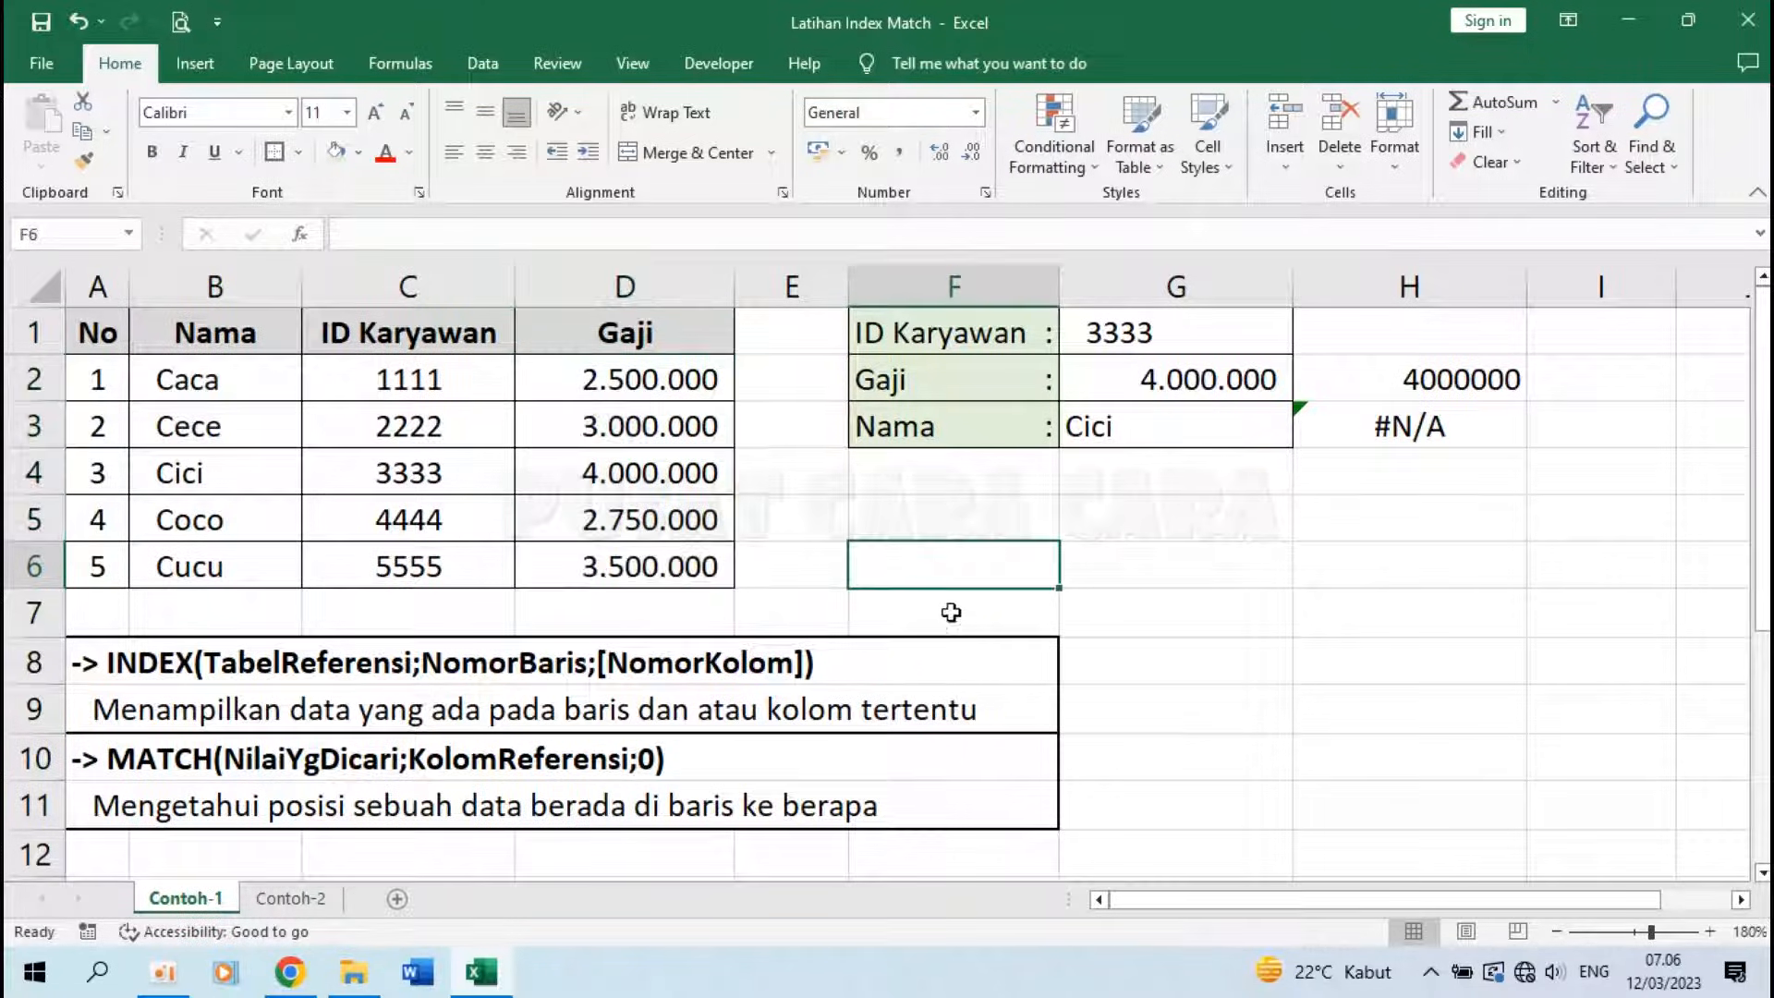
# Step: Open the Contoh-2 sheet and examine the martabak prices by flavour and size, especially the Cokelat row, and the Rasa field
pyautogui.click(290, 898)
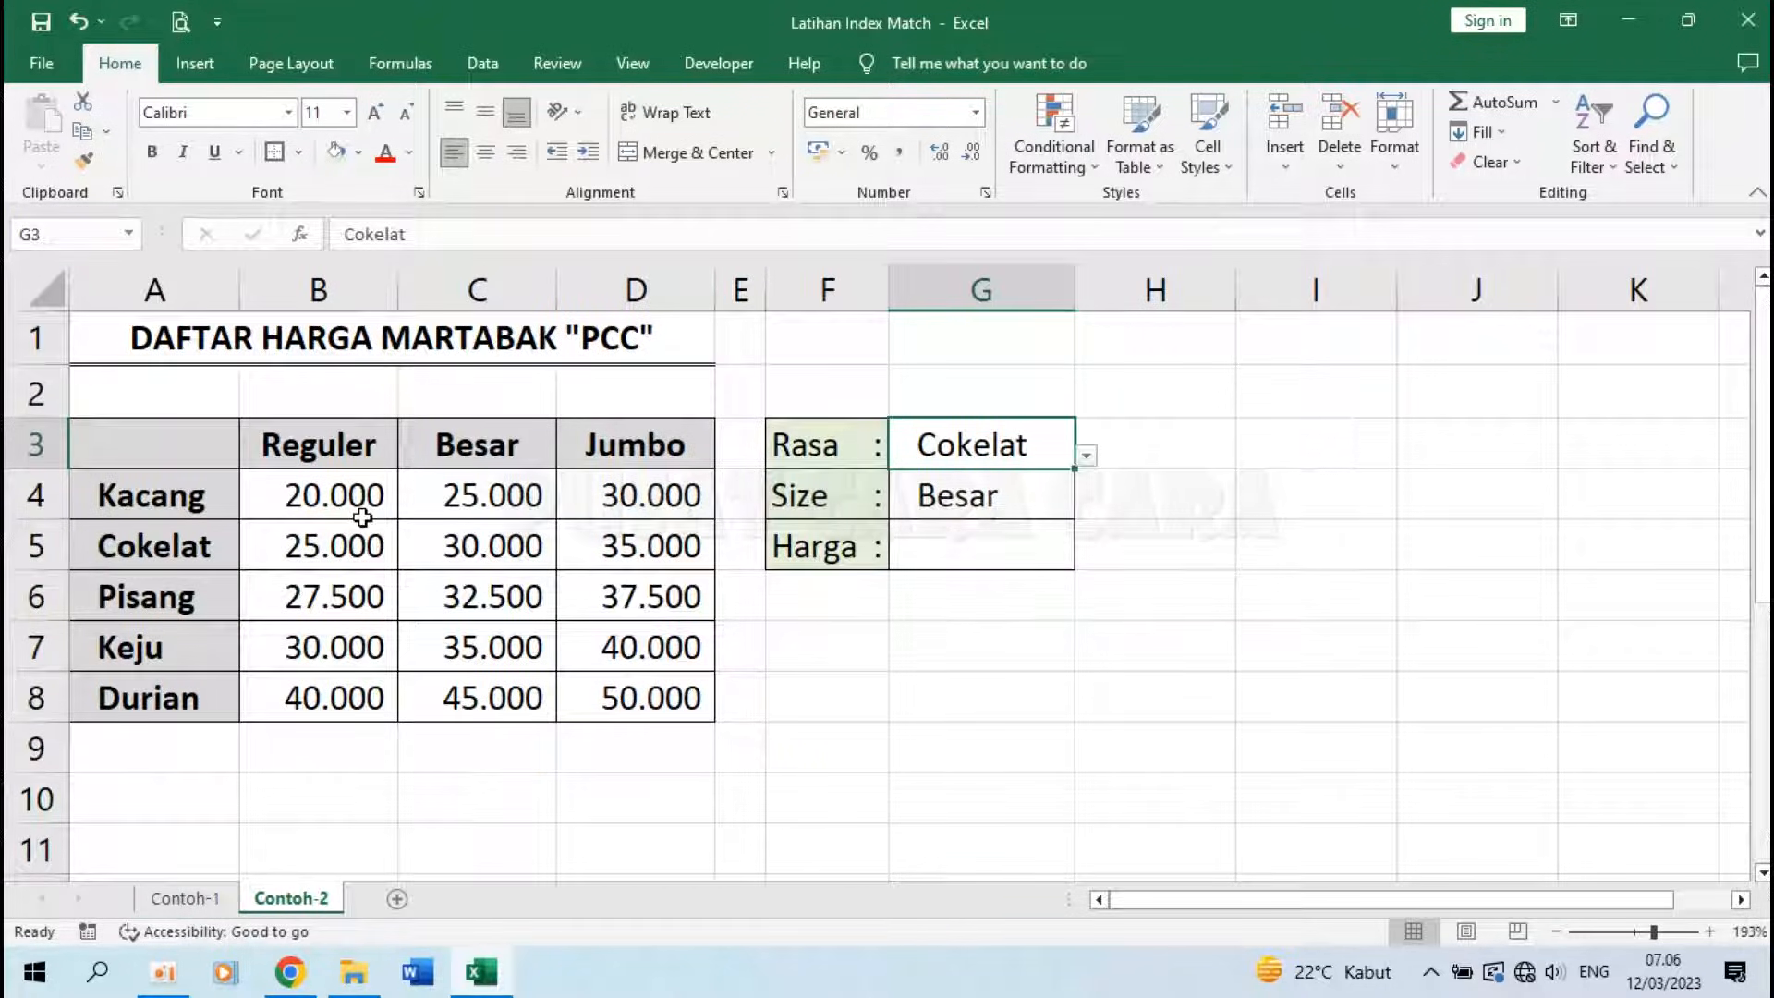
pyautogui.click(280, 614)
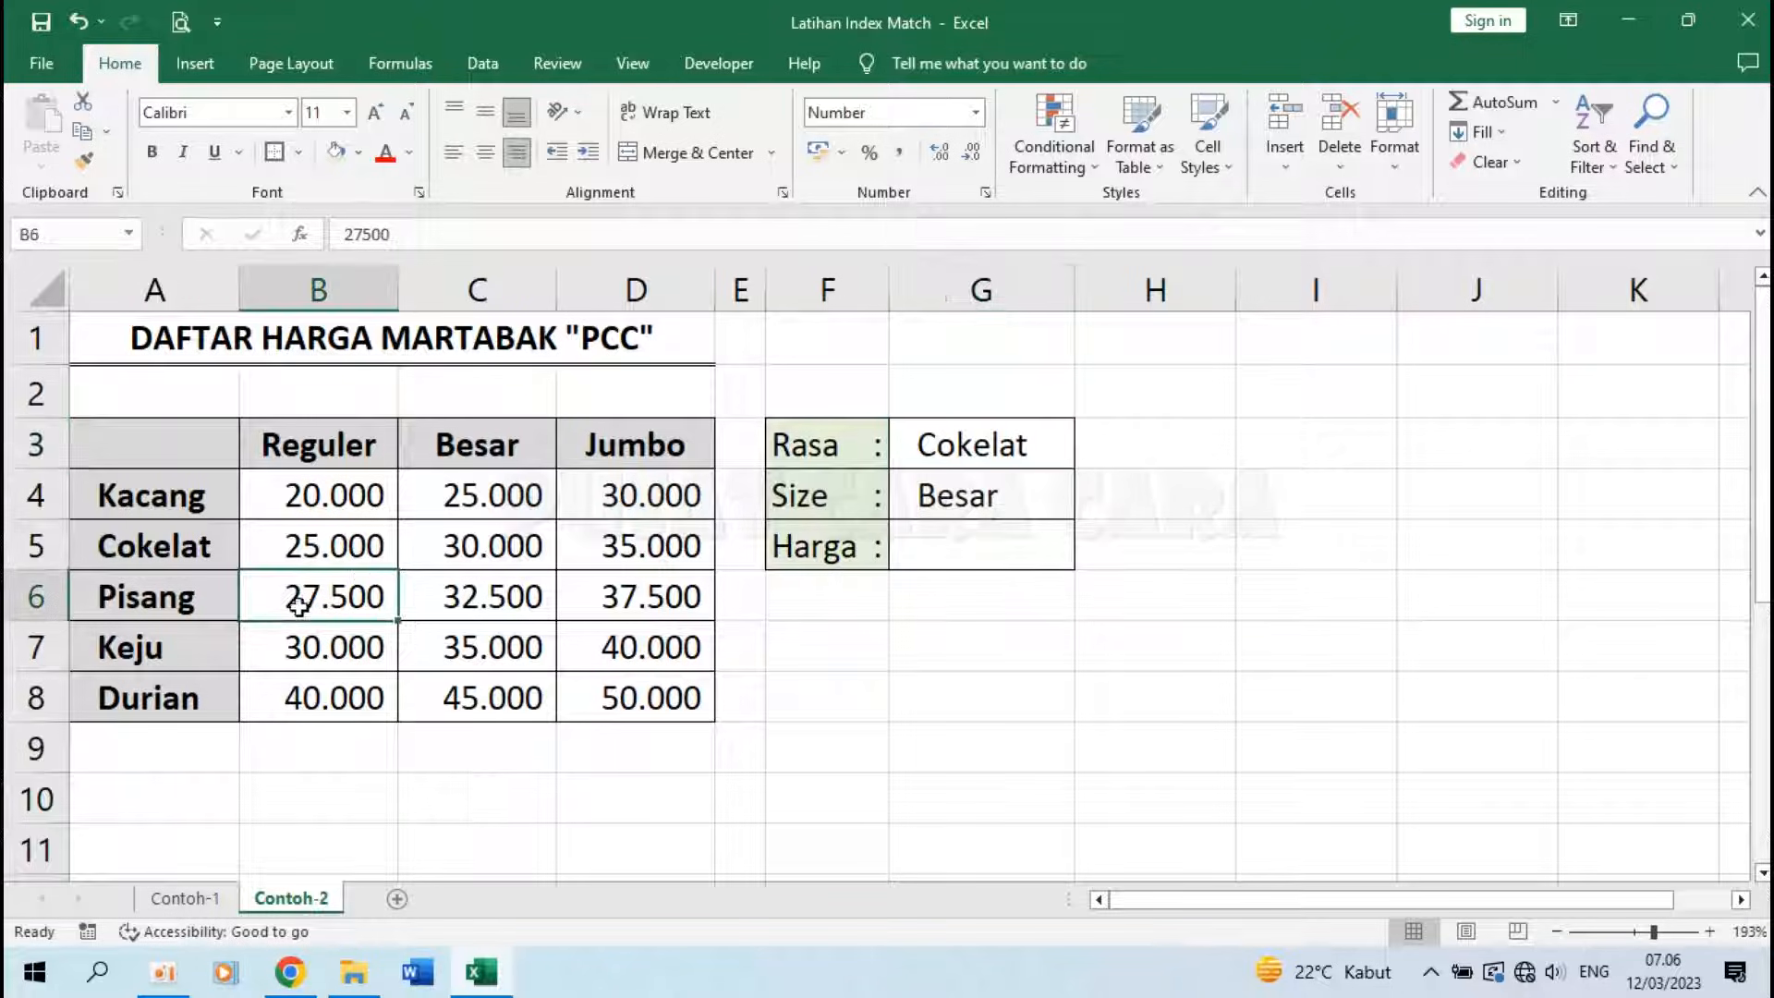
pyautogui.click(633, 497)
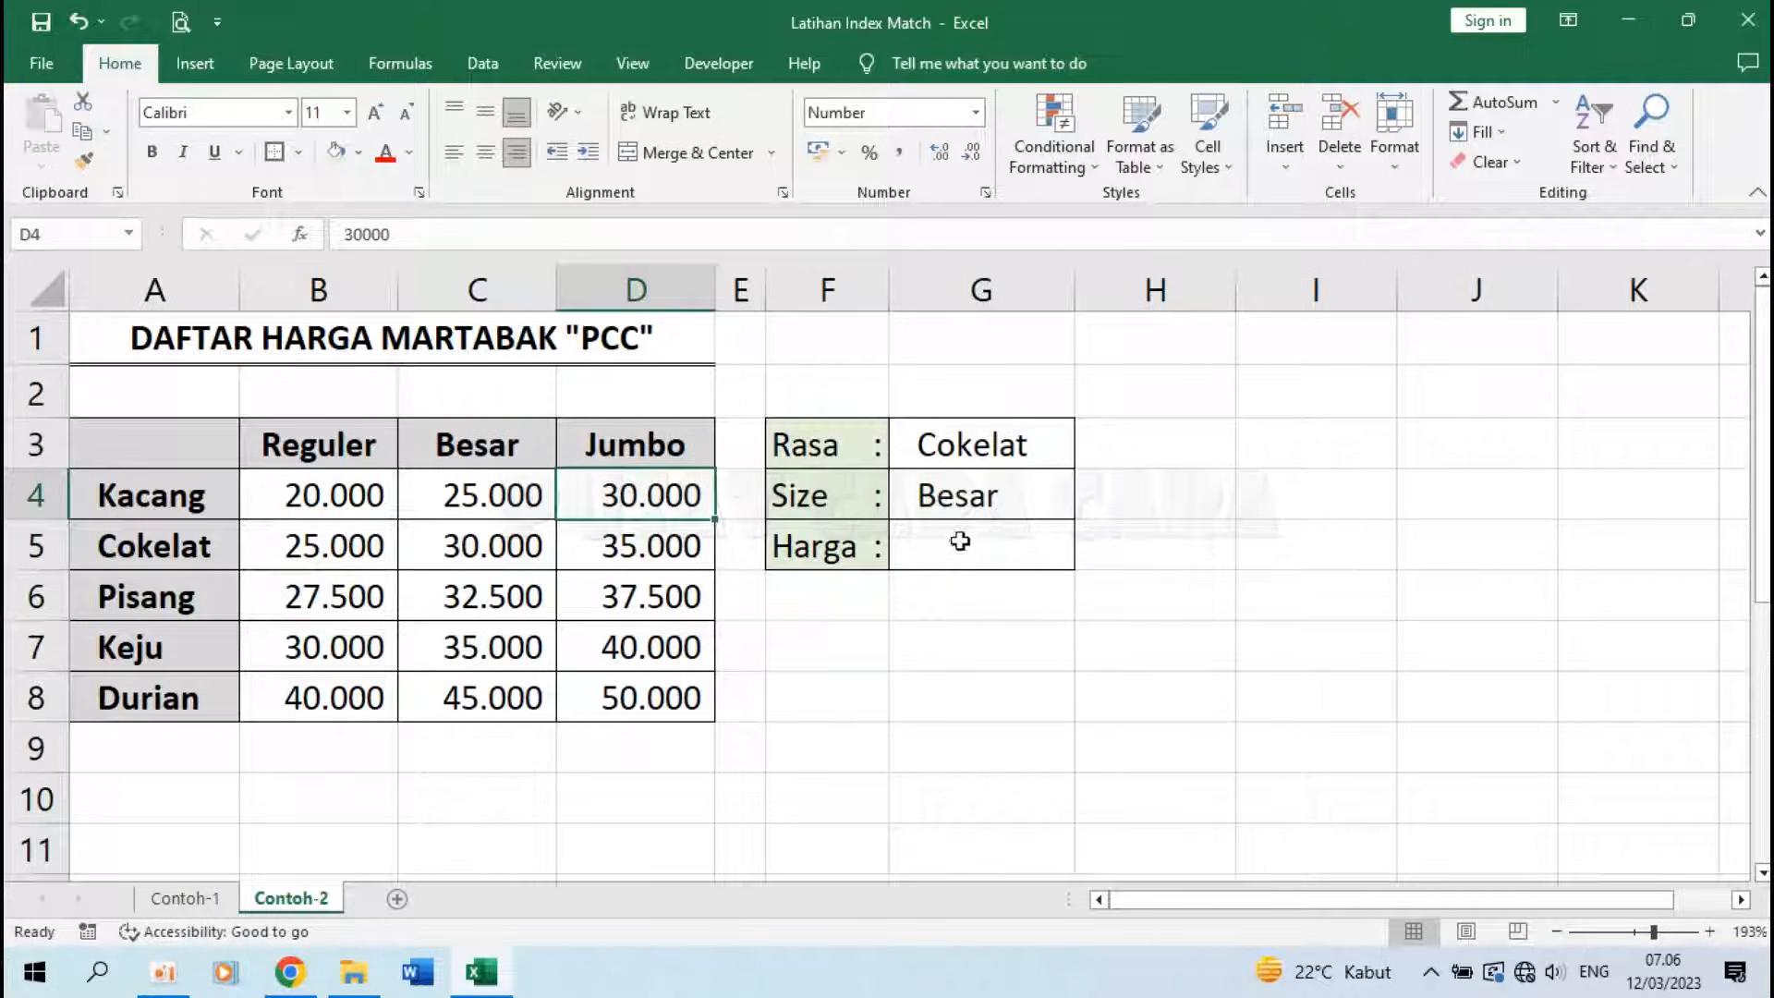
pyautogui.click(836, 448)
pyautogui.click(957, 447)
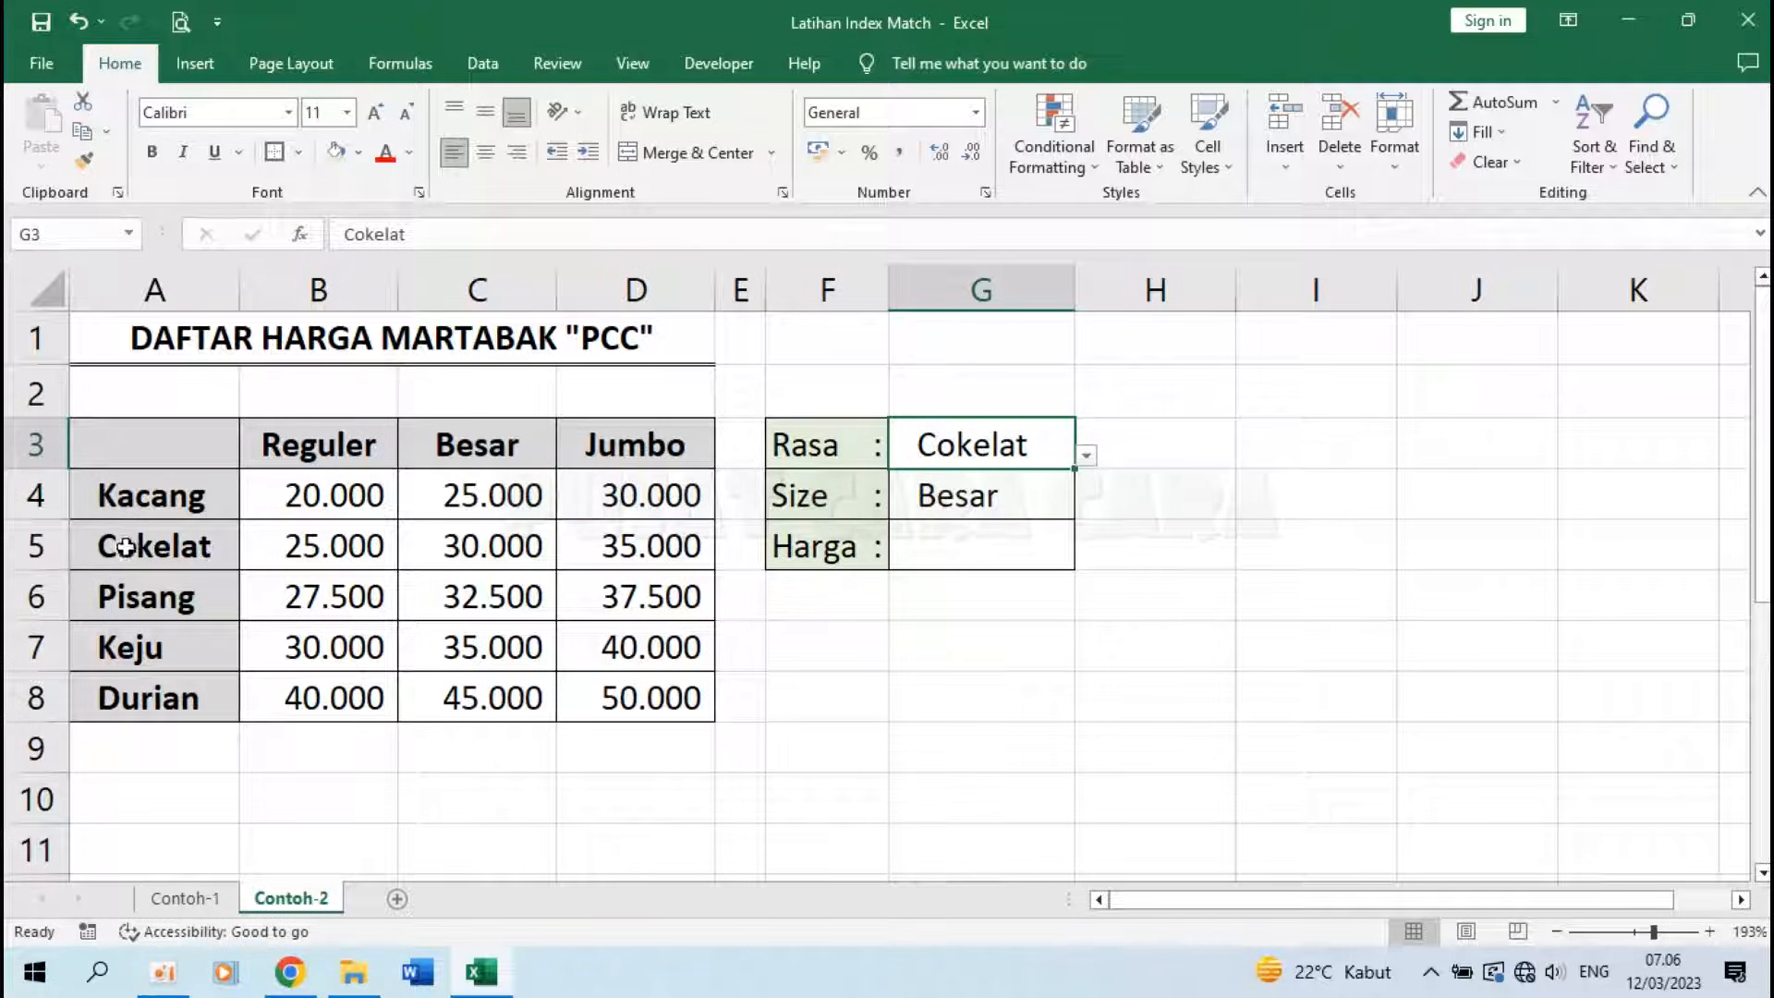
pyautogui.click(131, 548)
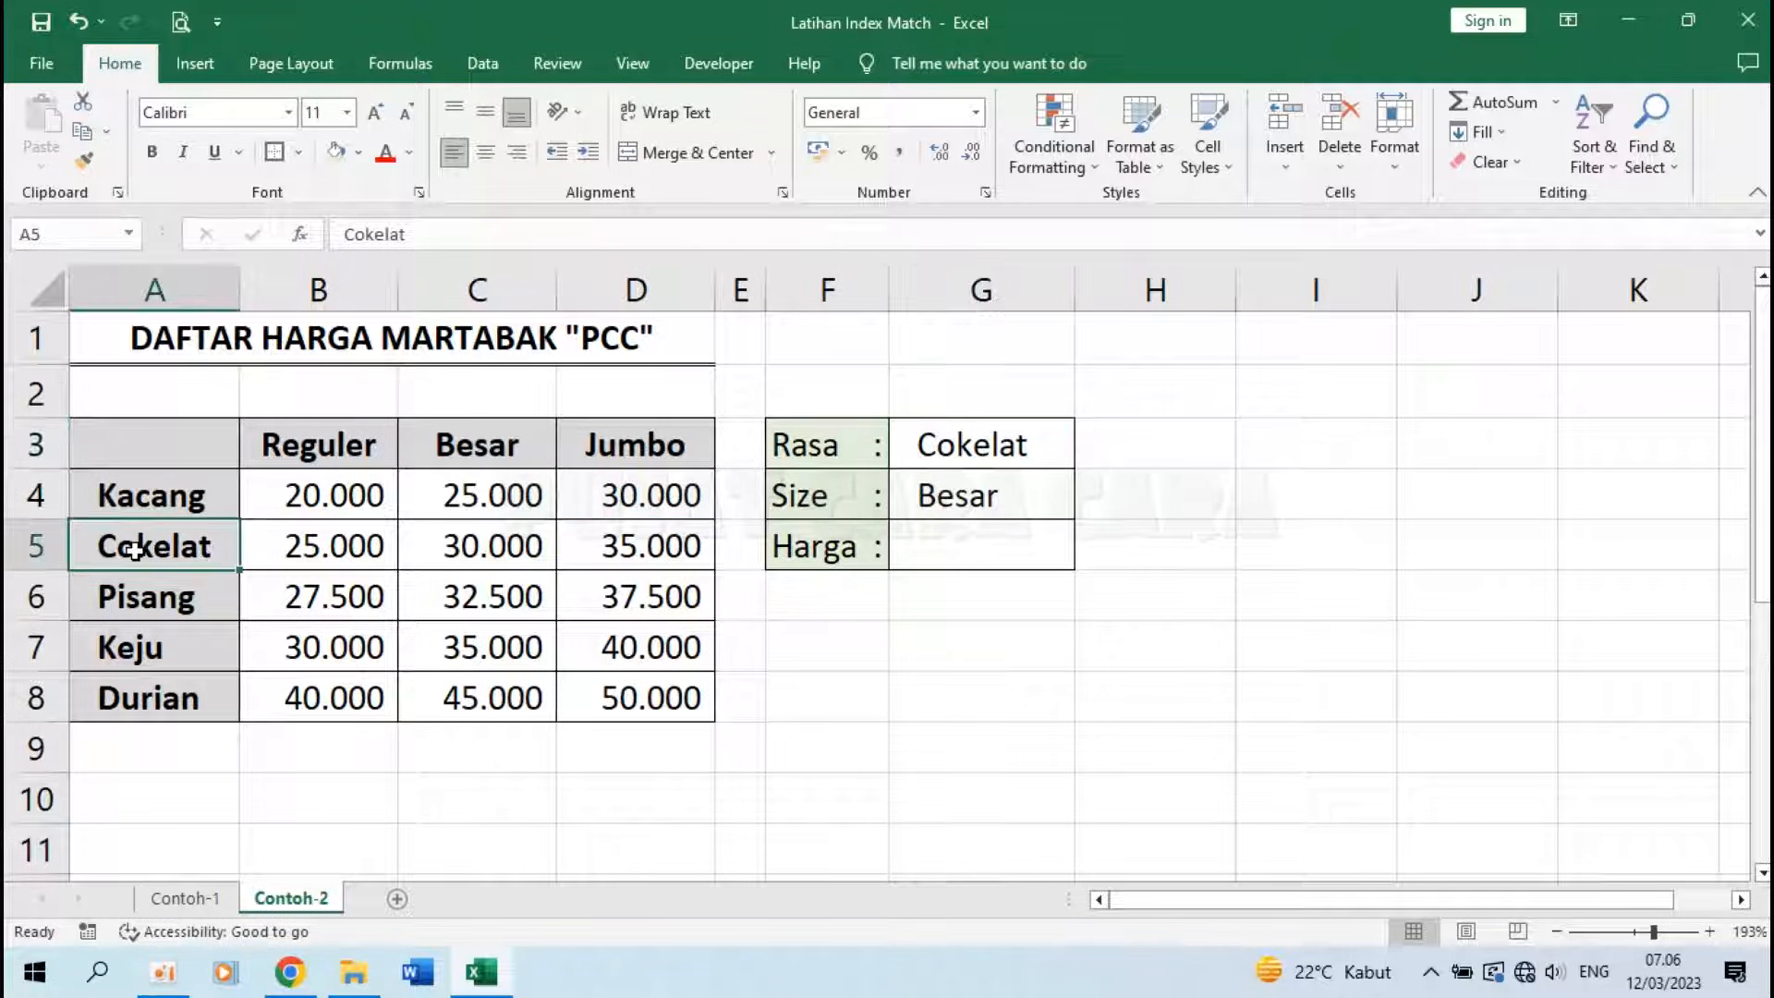
pyautogui.click(350, 549)
pyautogui.click(516, 547)
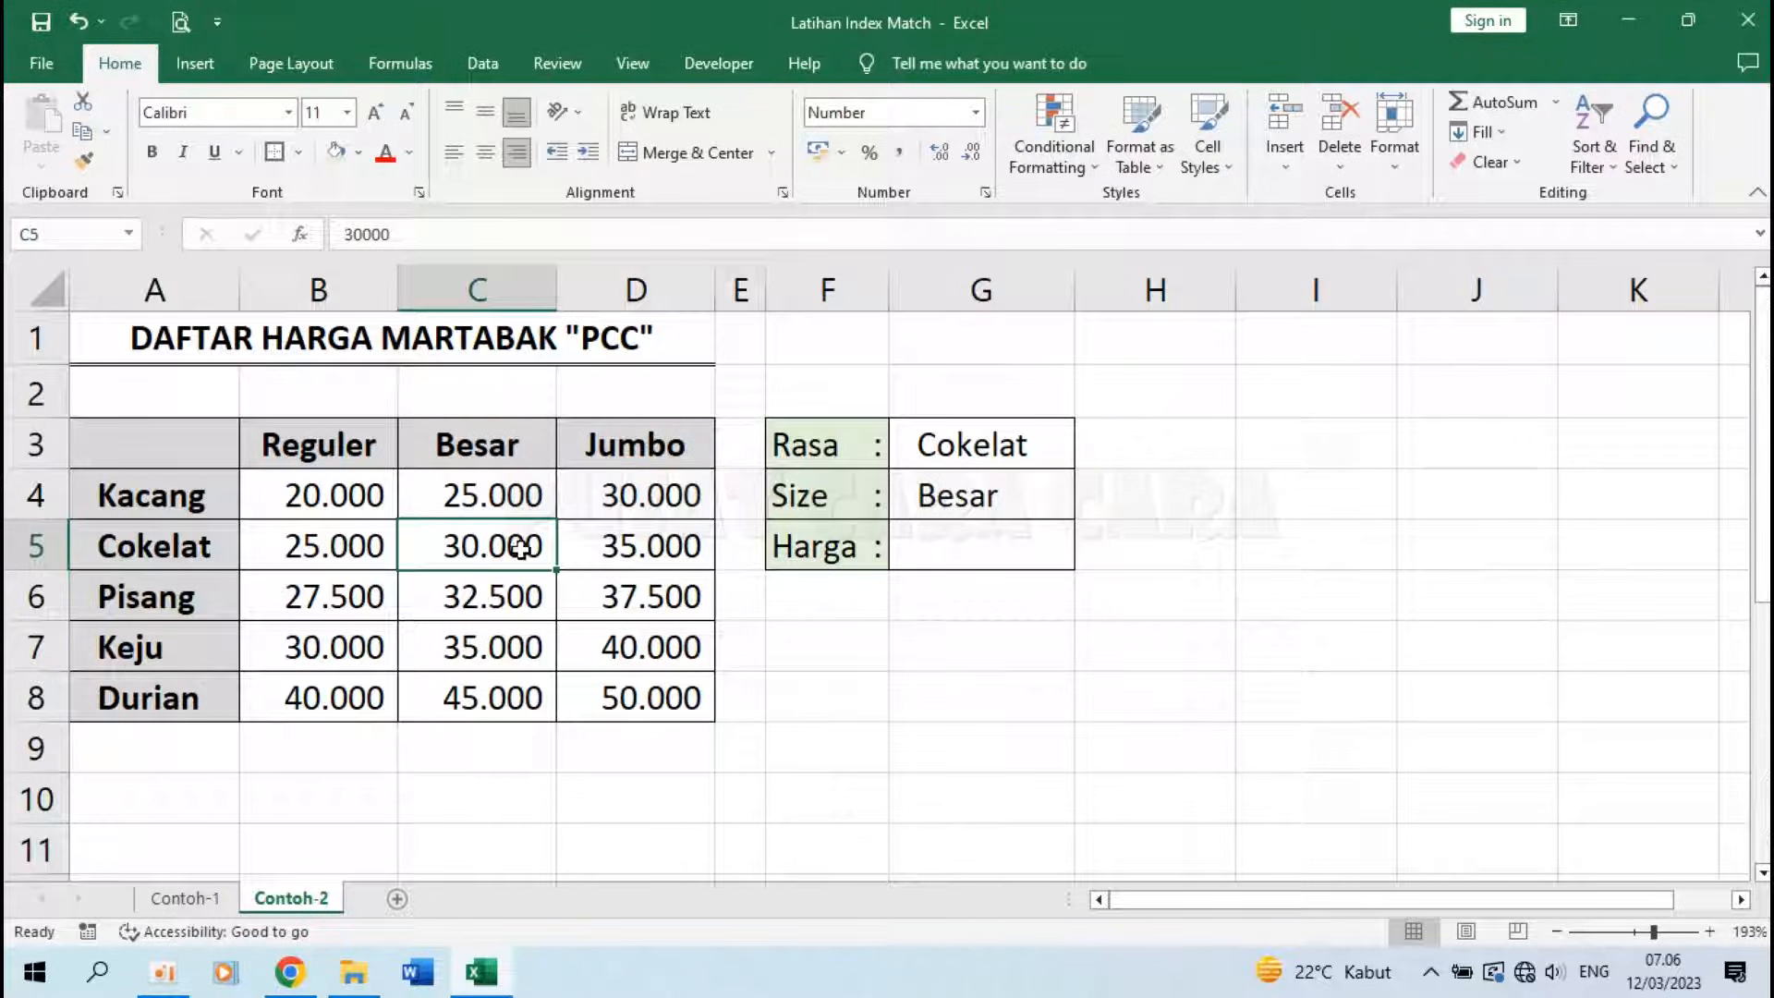
pyautogui.click(649, 551)
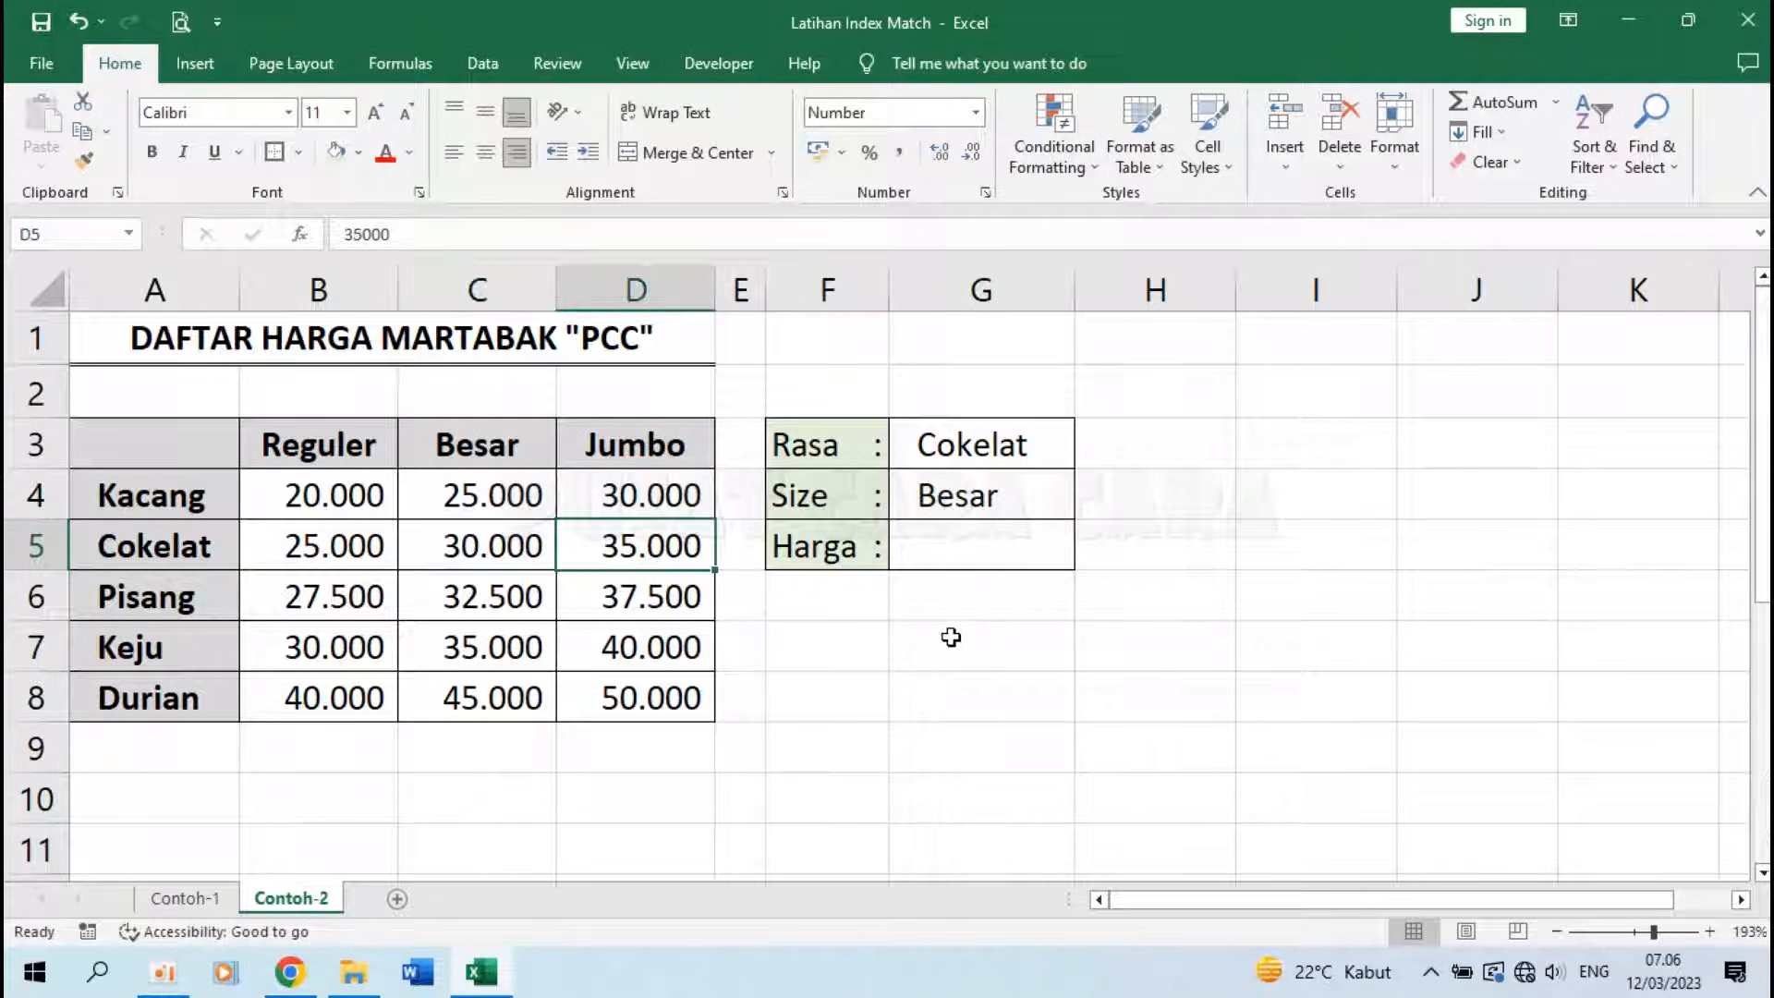
# Step: Start an INDEX formula in the Harga cell G5 with the prices B4:D8 as its array
pyautogui.click(963, 552)
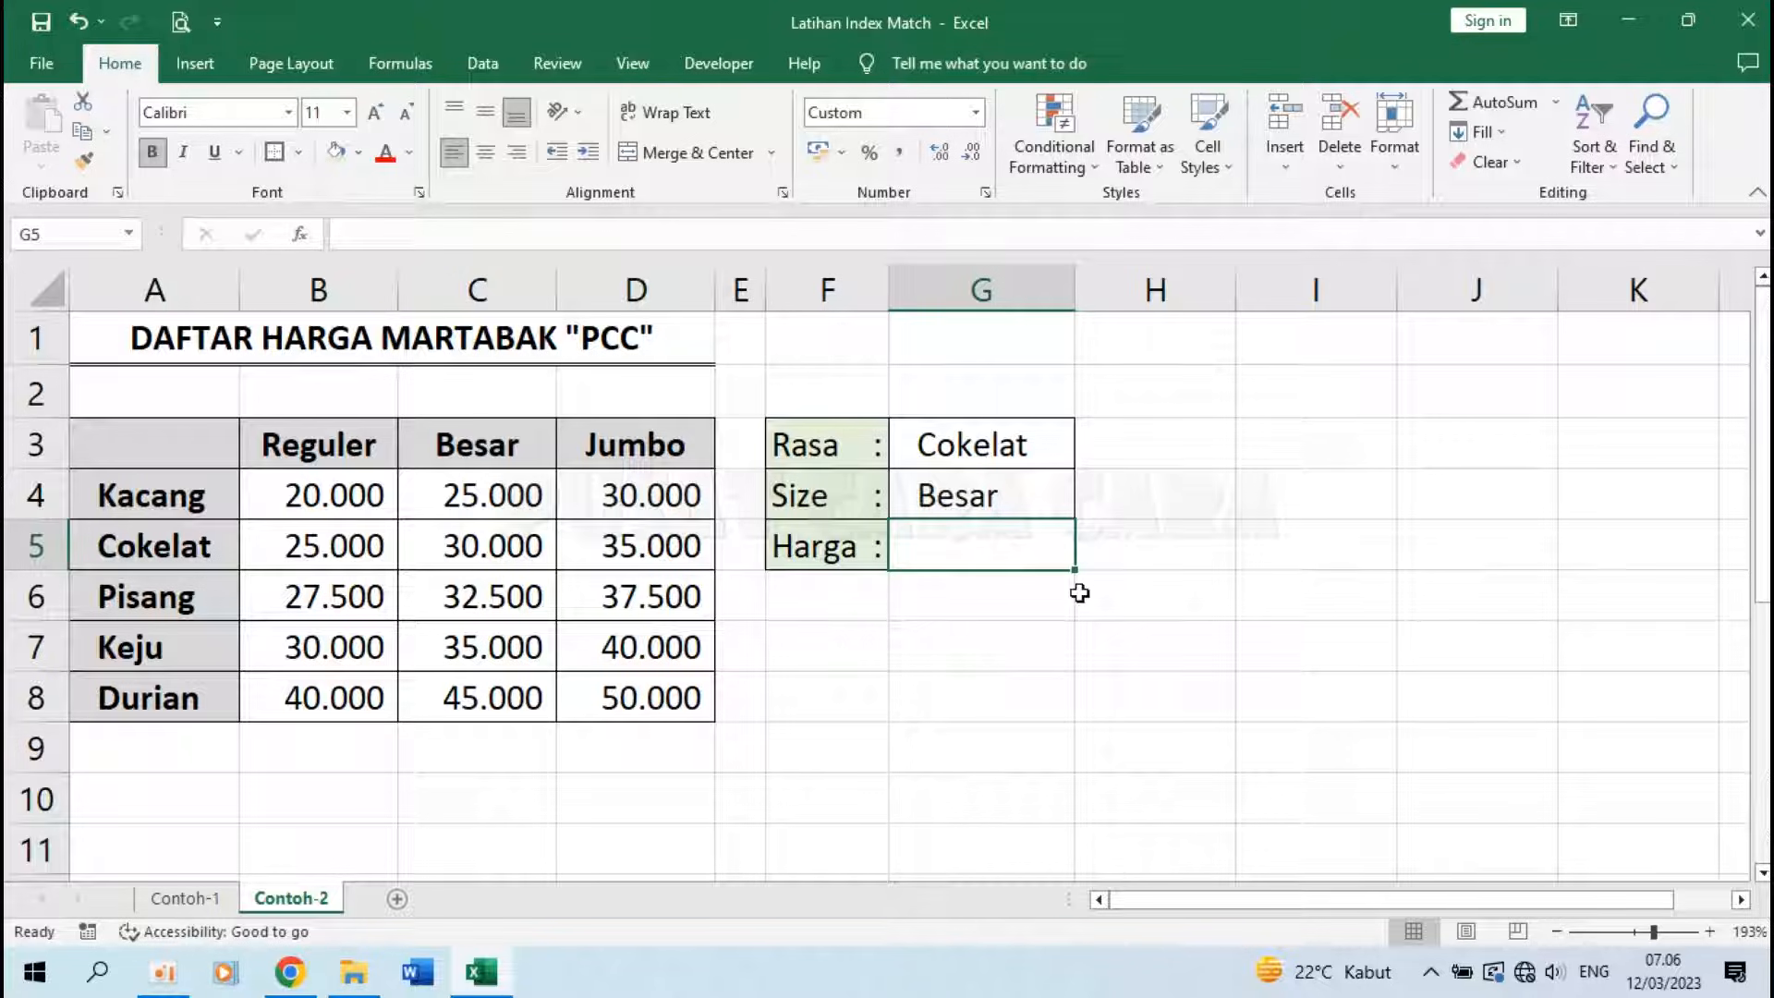
pyautogui.write('=')
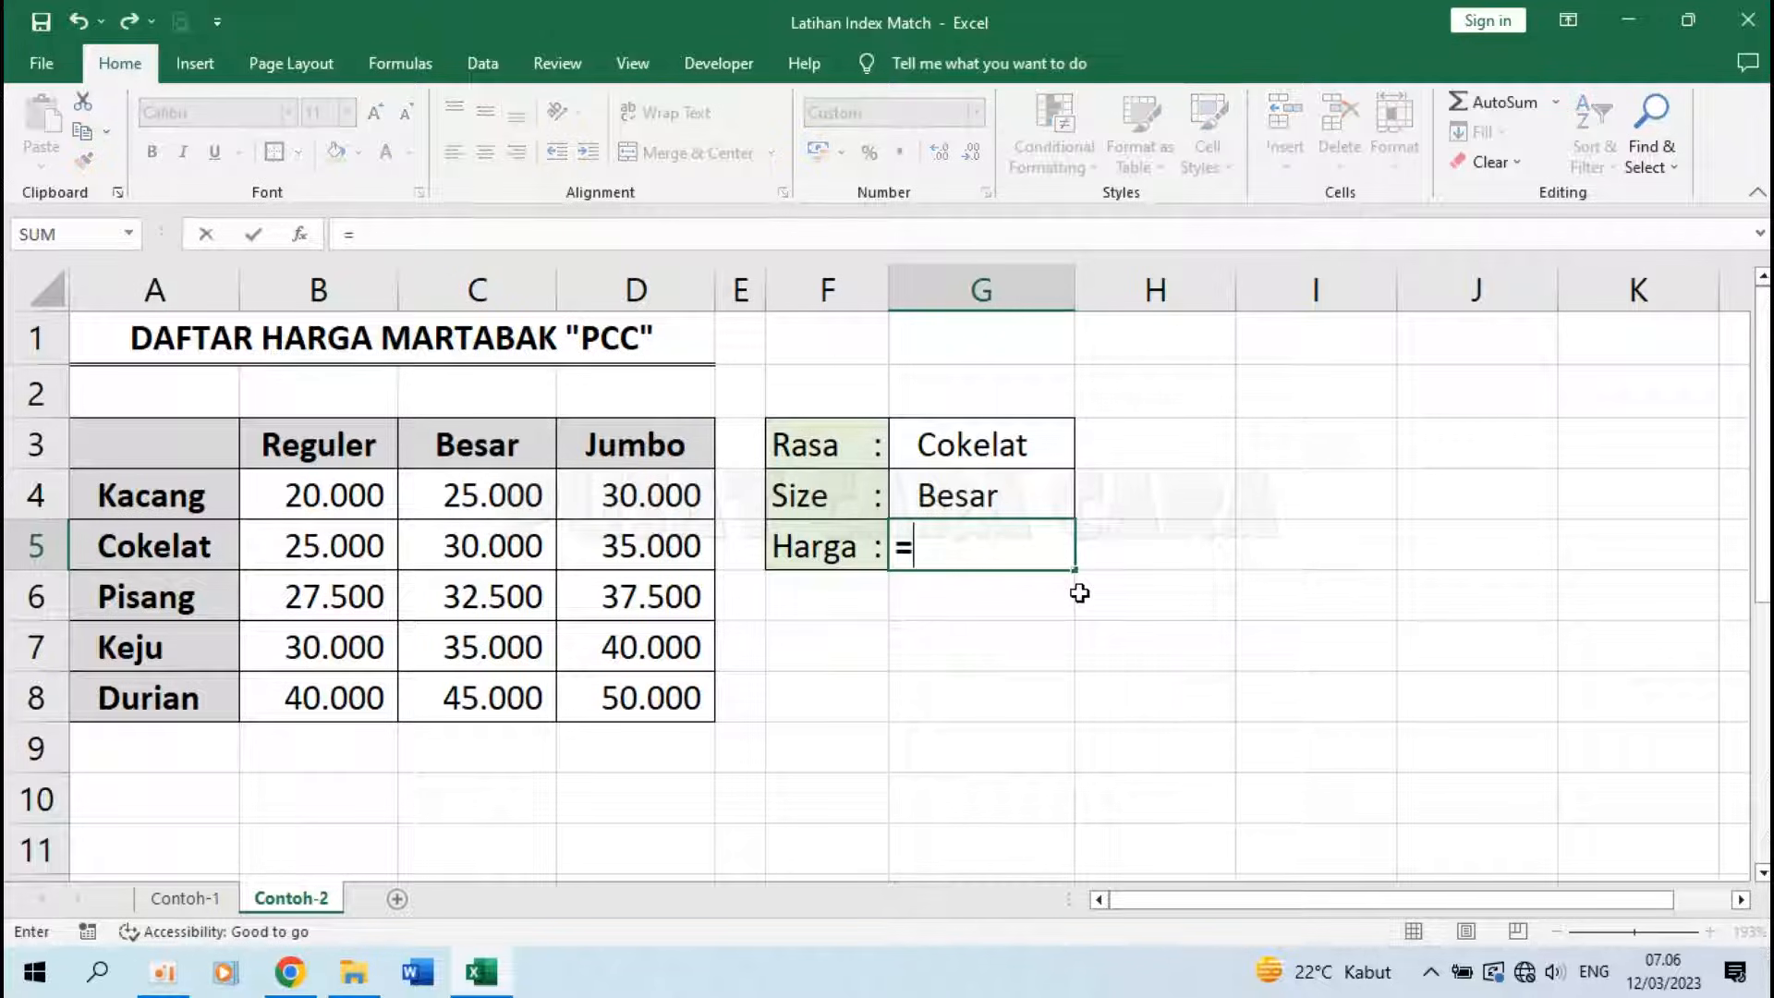
pyautogui.write('INDEX(')
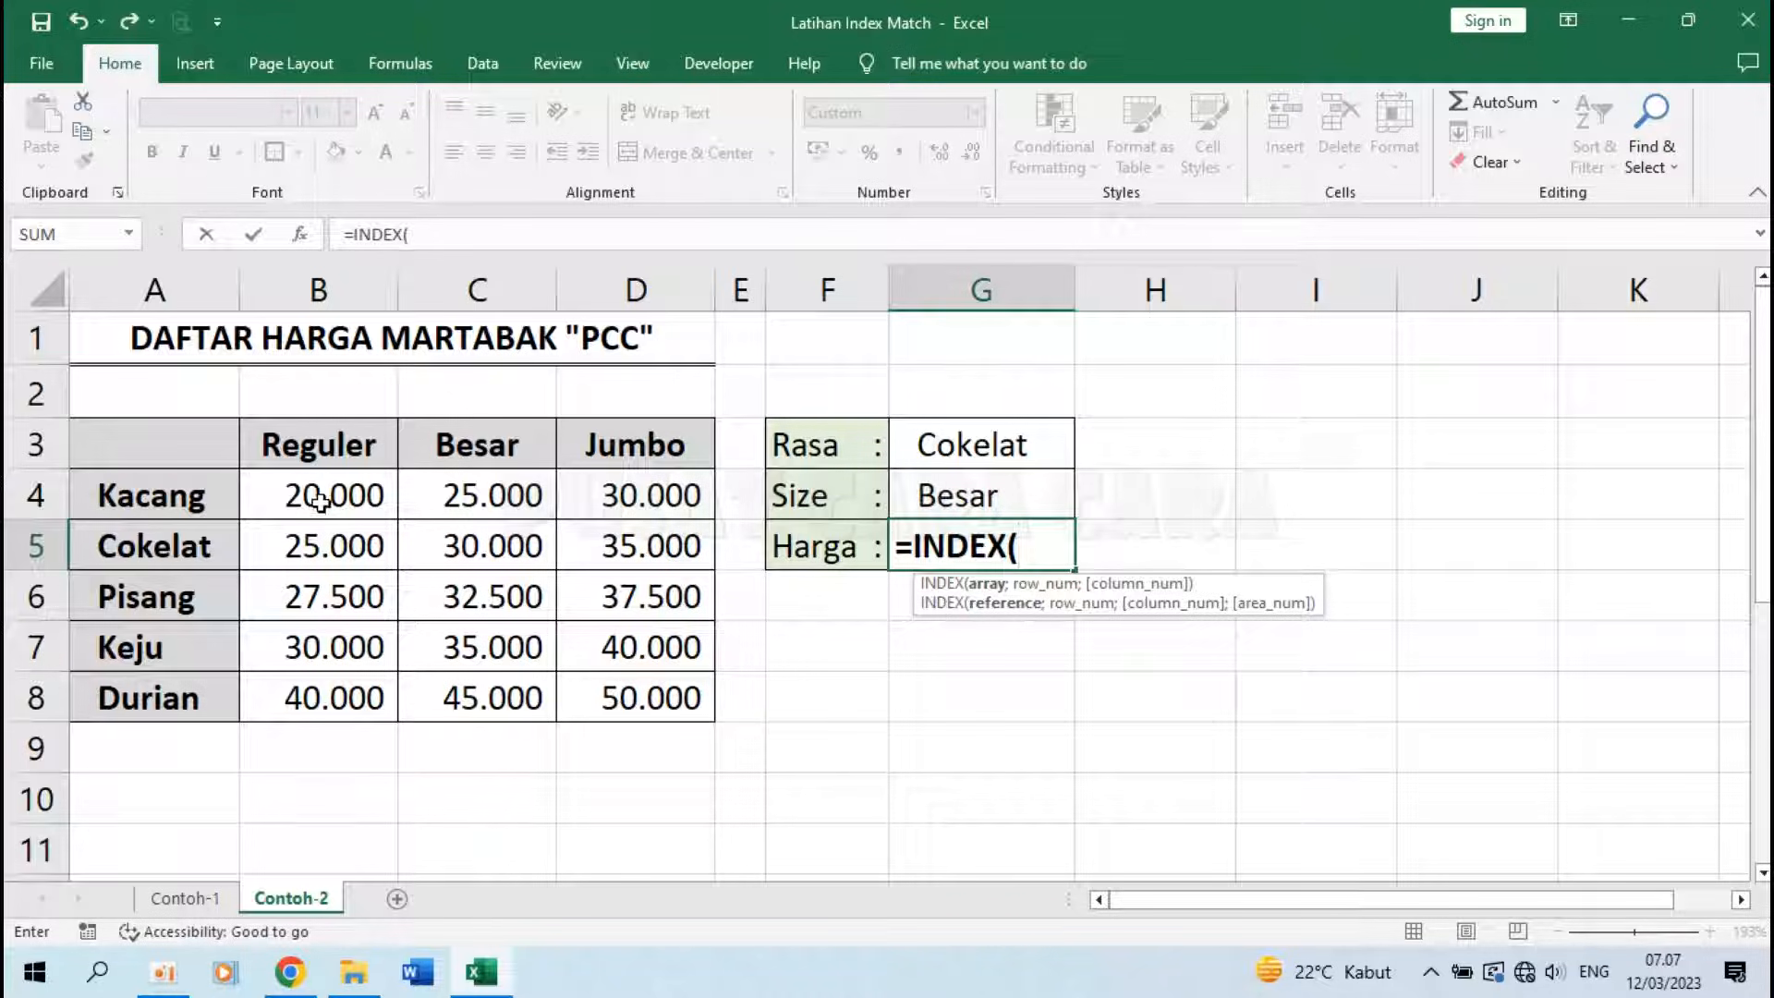
pyautogui.moveTo(333, 497); pyautogui.dragTo(653, 684)
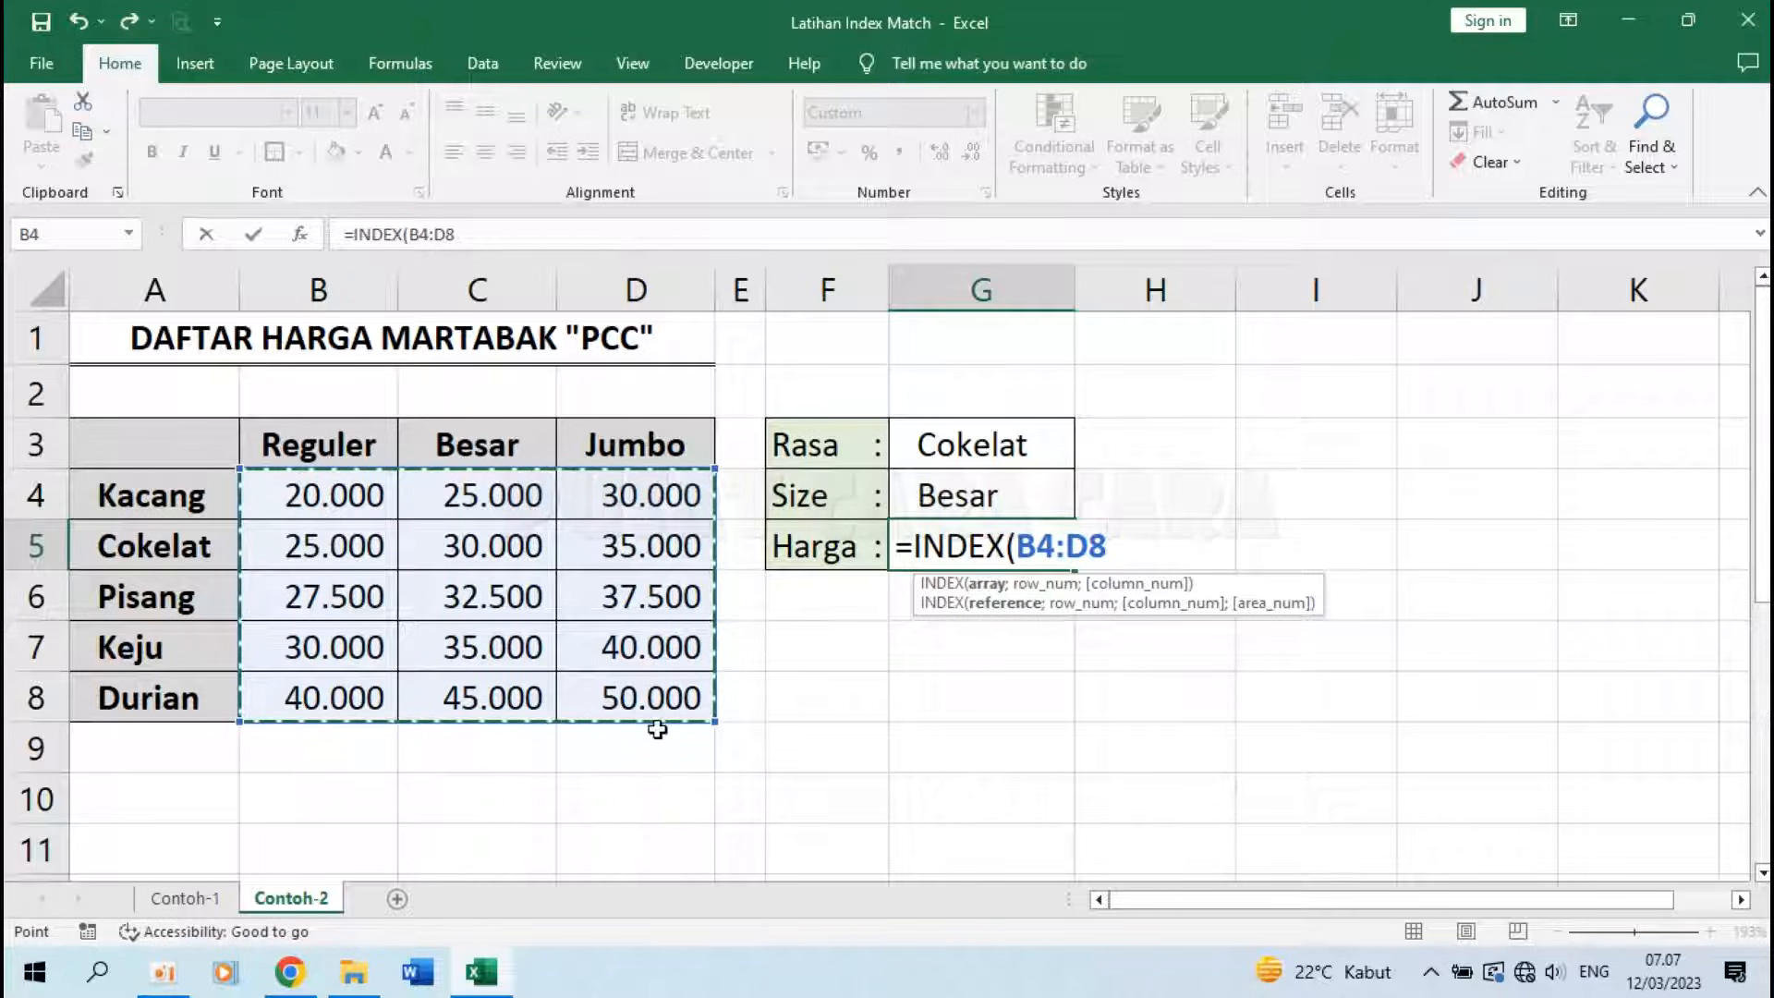
pyautogui.write(';')
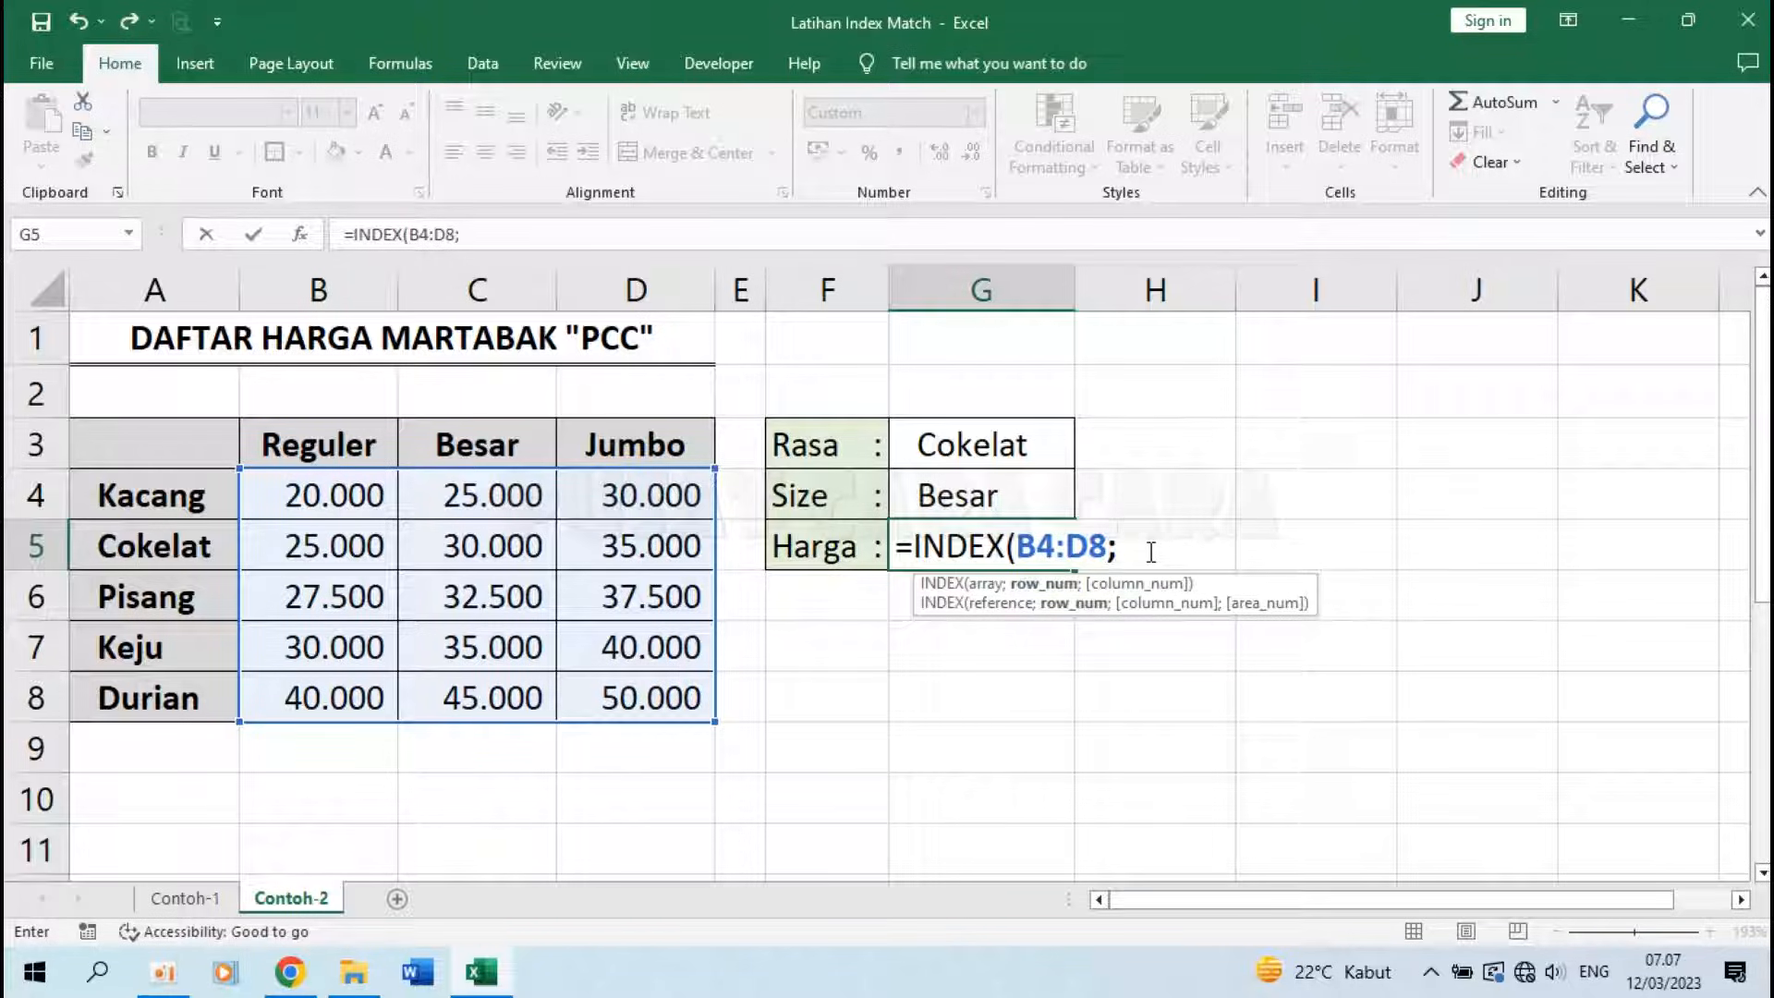
# Step: Nest MATCH(G3;A4:A8;0) as the row number of the INDEX formula in G5, continuing to the column number argument
pyautogui.write('MATCH(')
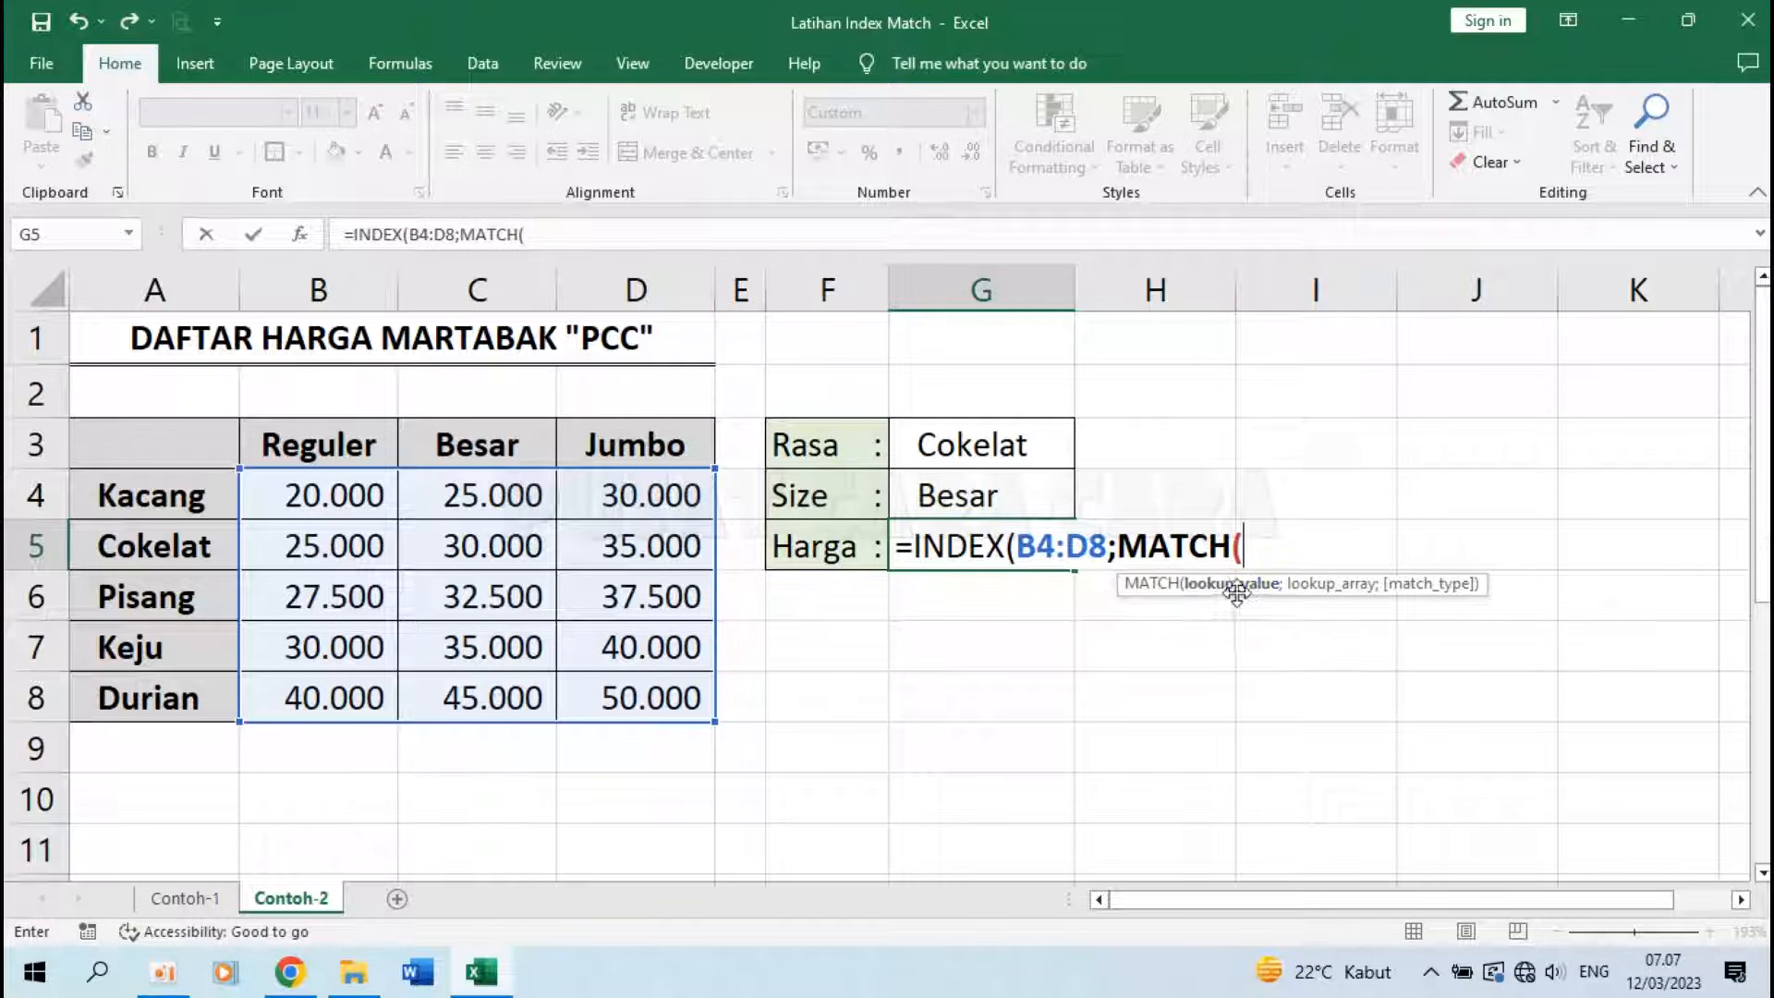
pyautogui.click(979, 447)
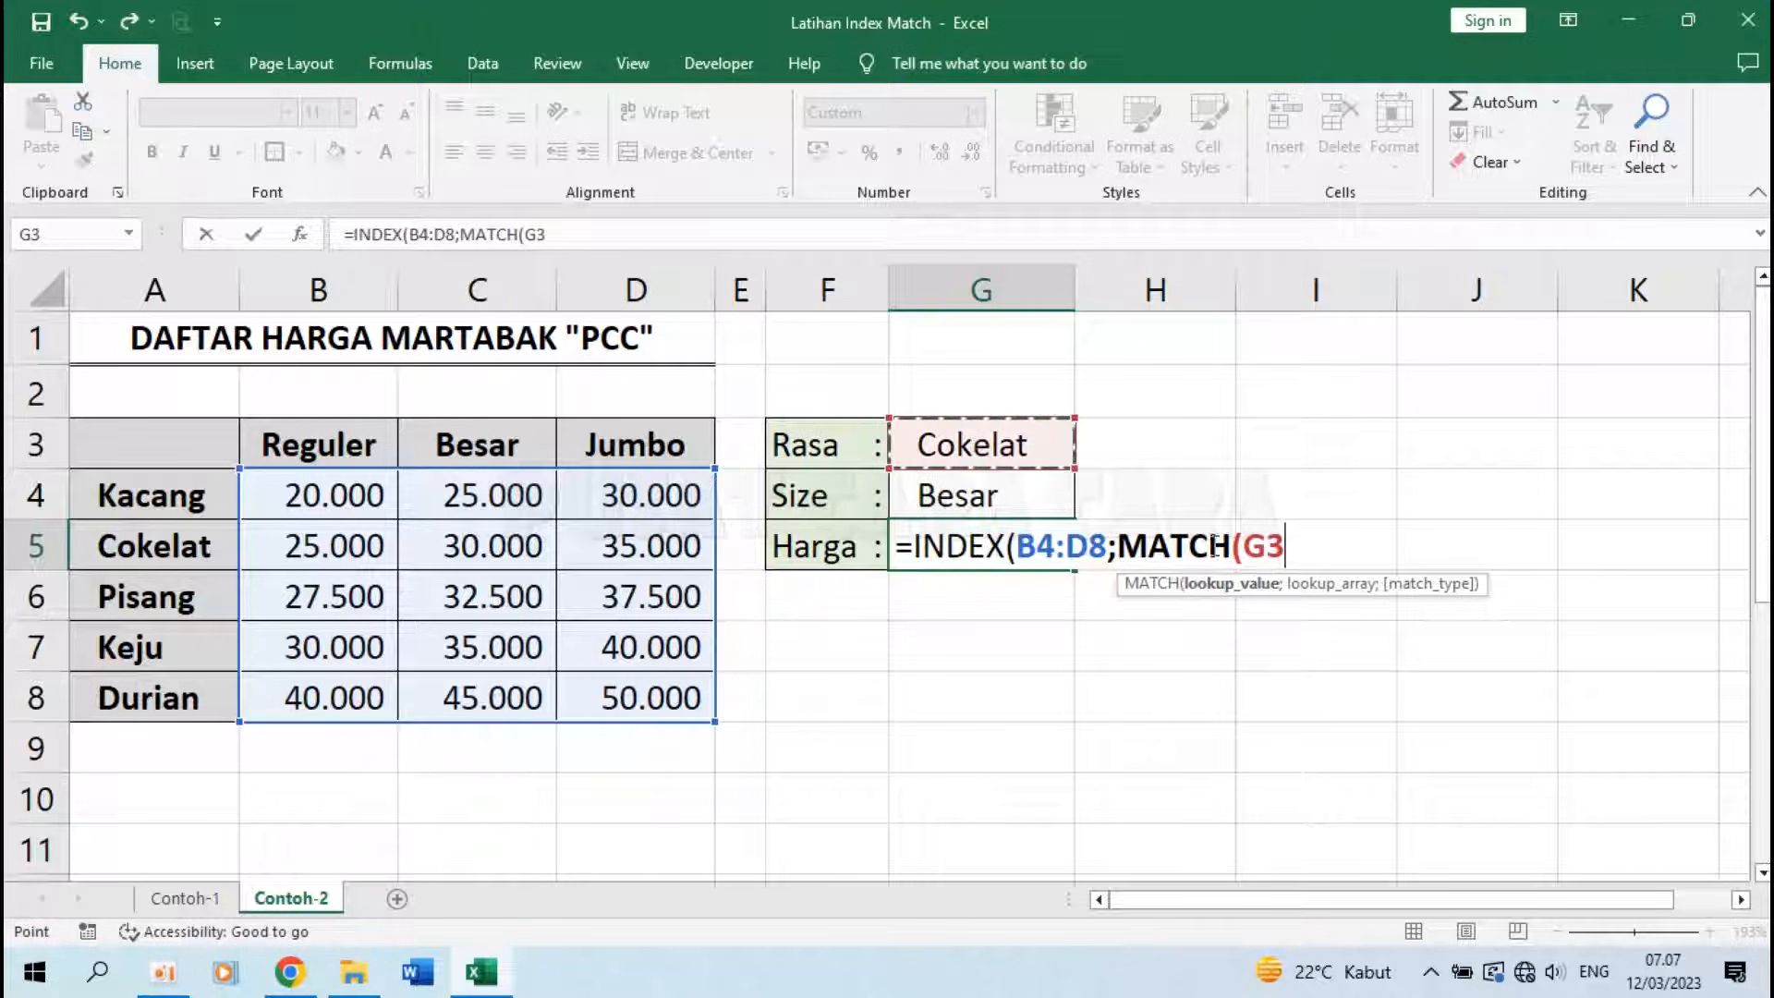
pyautogui.write(';')
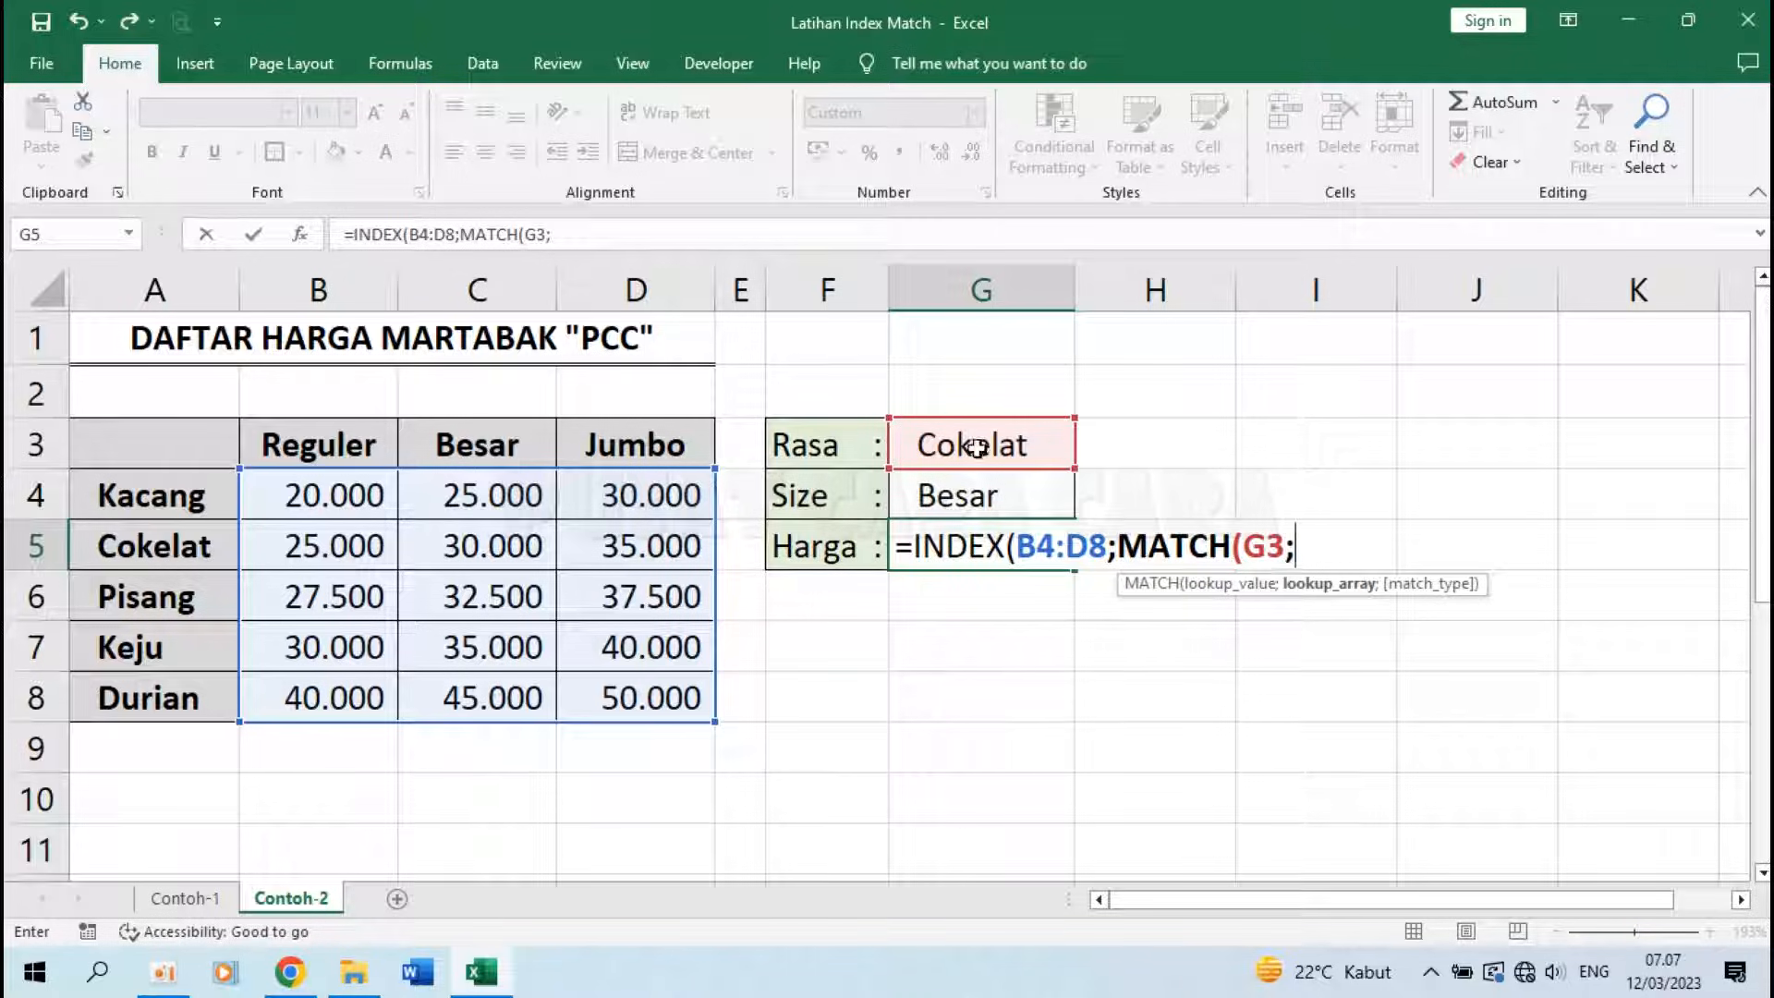
pyautogui.moveTo(136, 484); pyautogui.dragTo(162, 699)
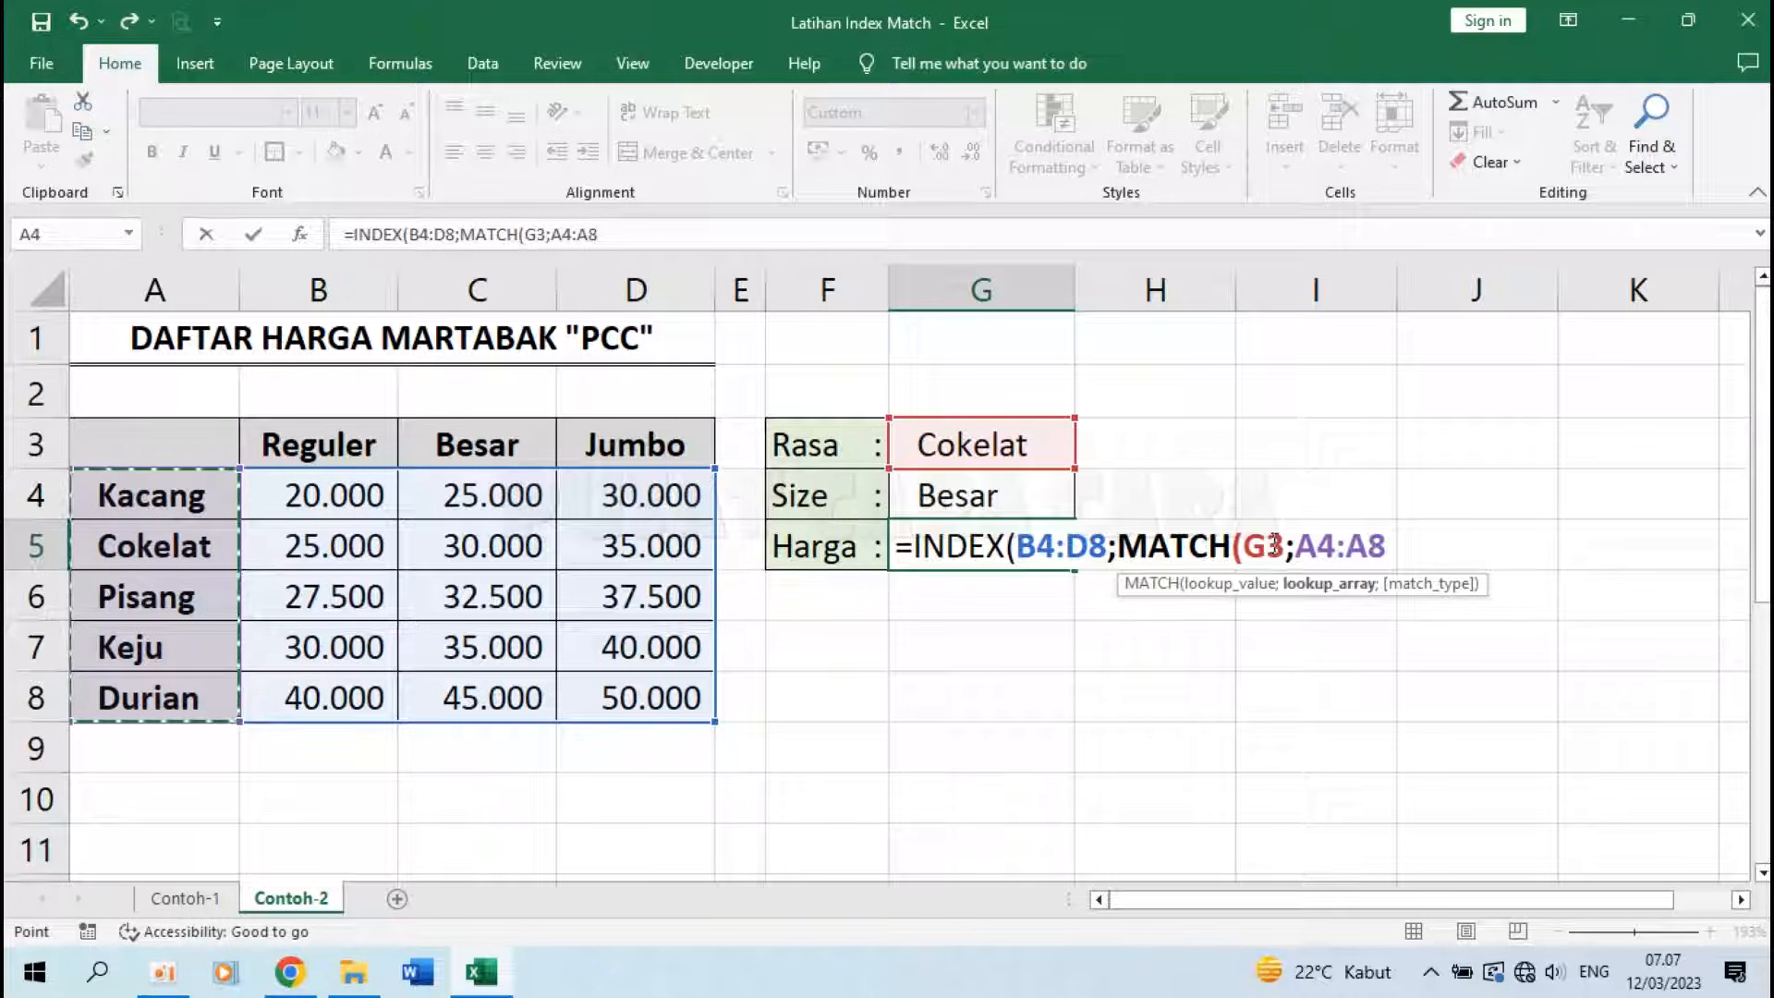
pyautogui.write(';')
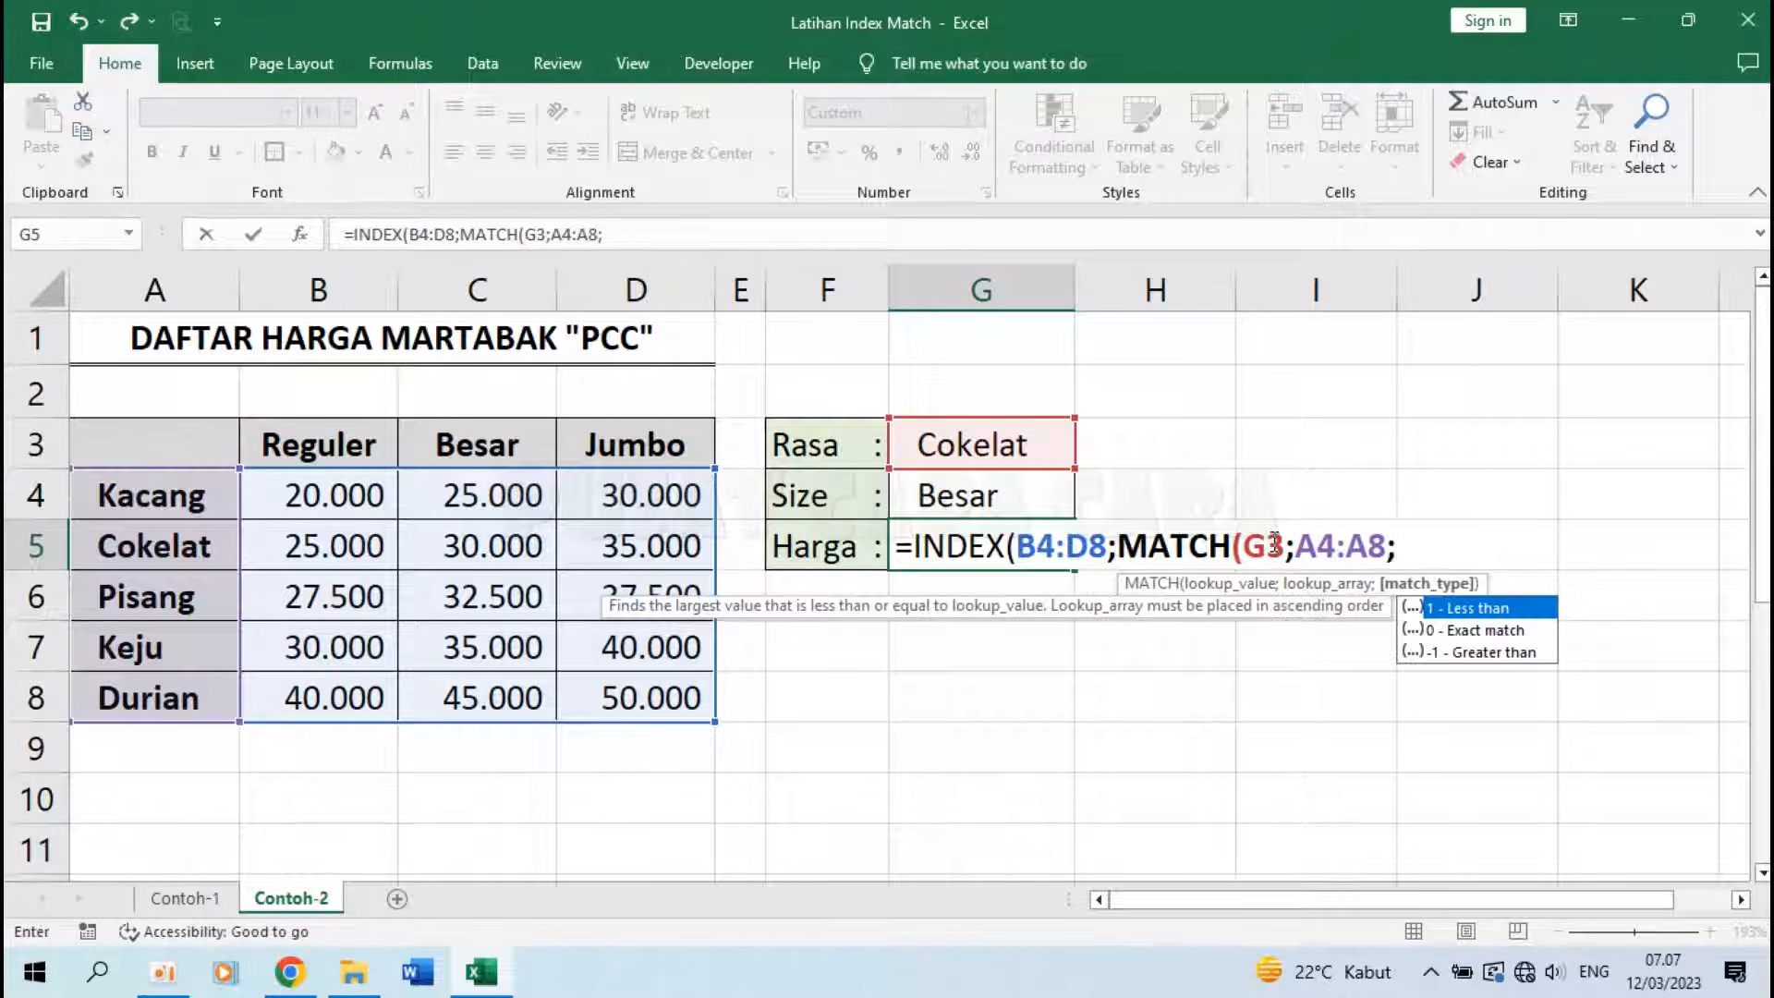
pyautogui.write('0)')
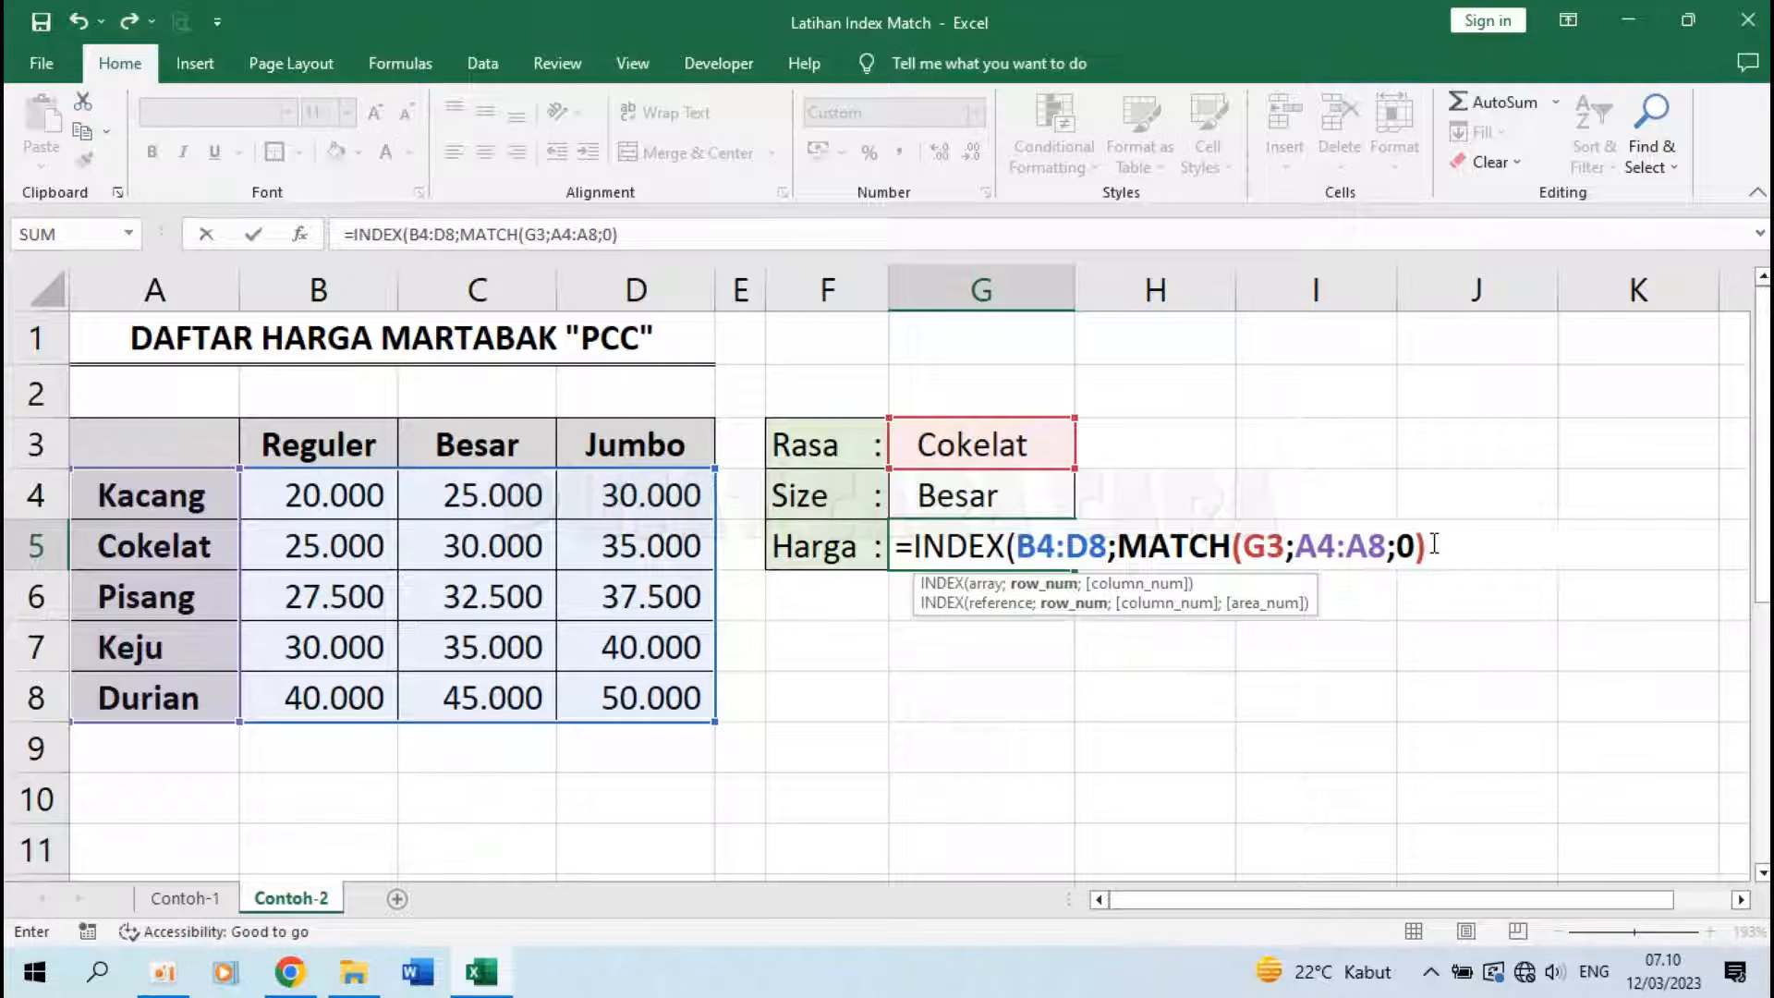
pyautogui.write(';')
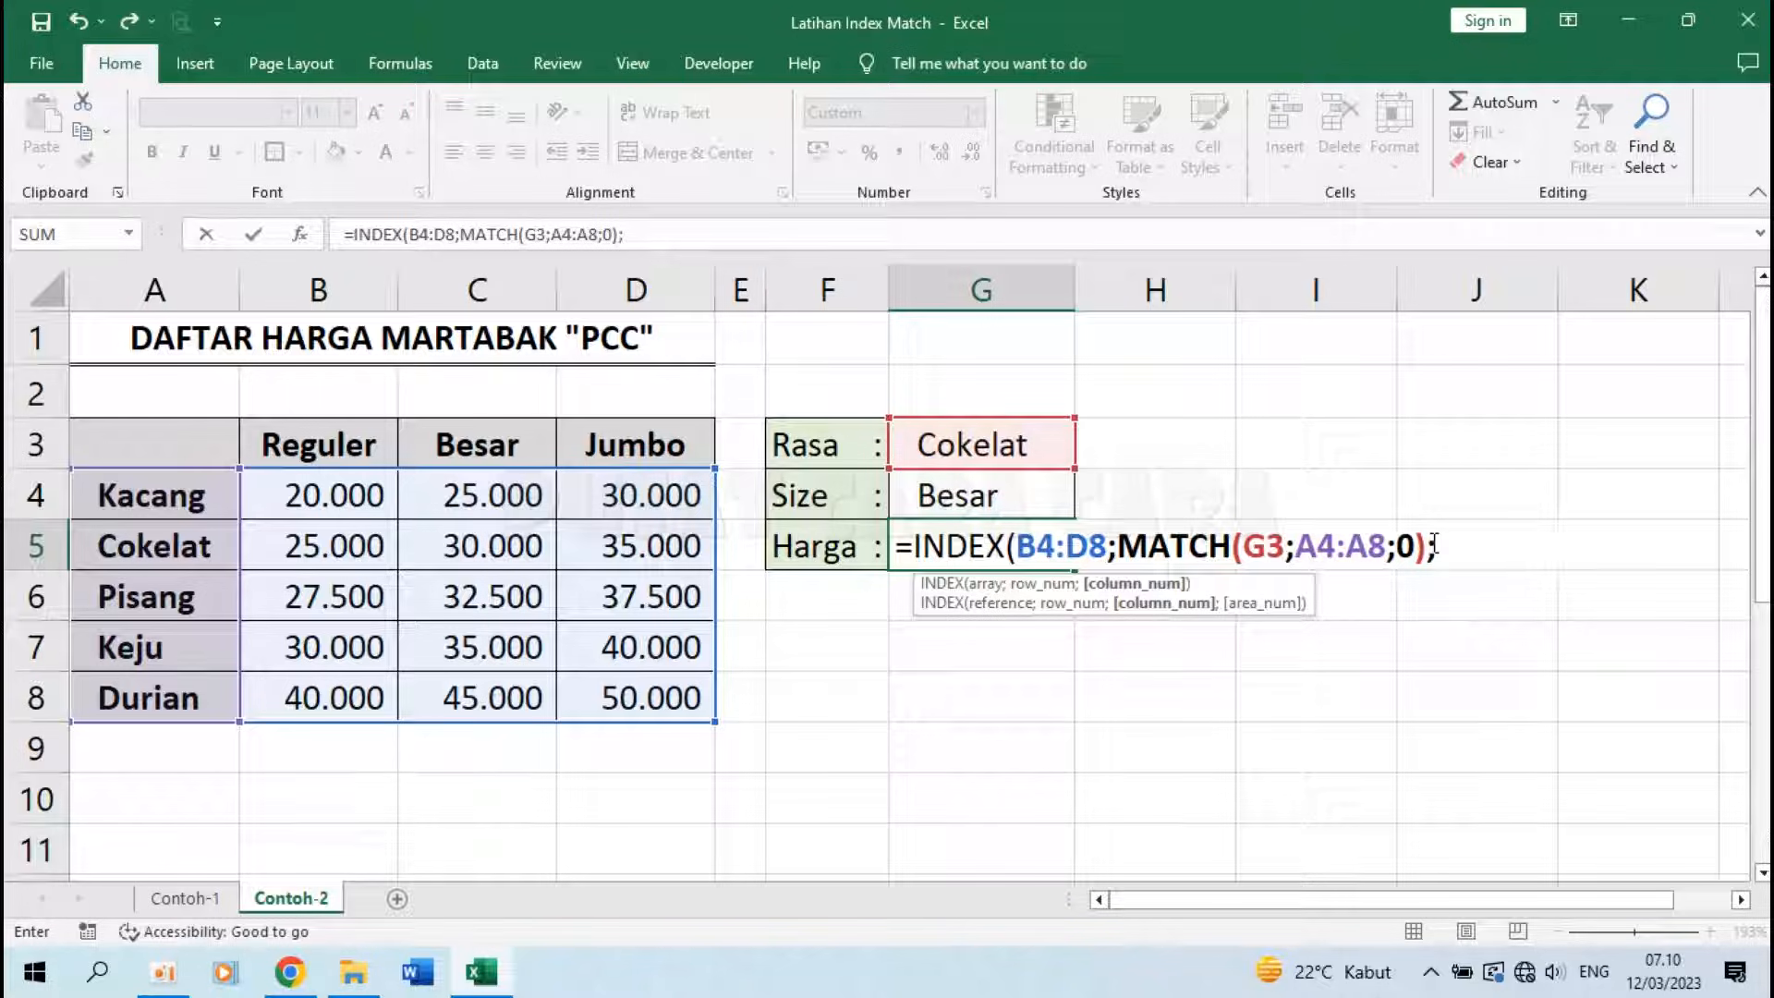
# Step: Nest MATCH(G4;B3:D3;0) as the column number of the INDEX formula in G5 and close the formula's parentheses
pyautogui.moveTo(1120, 546); pyautogui.dragTo(1424, 545)
pyautogui.click(1464, 542)
pyautogui.write('MATCH')
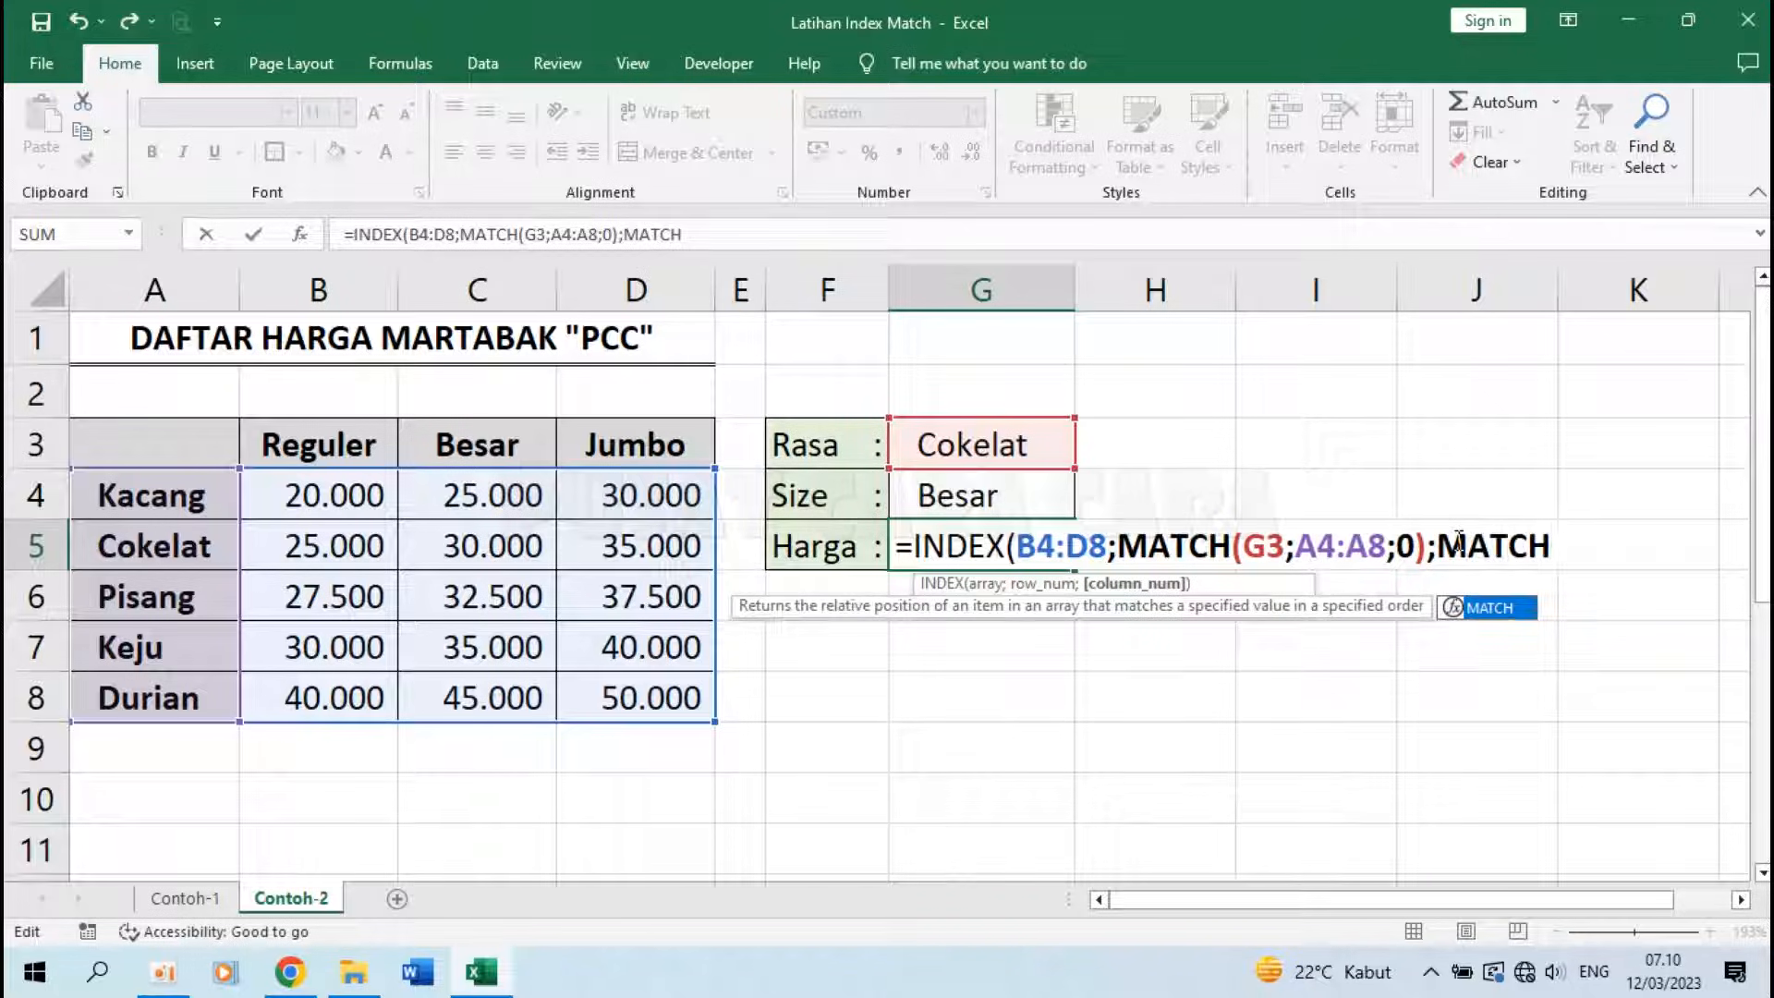
pyautogui.write('(')
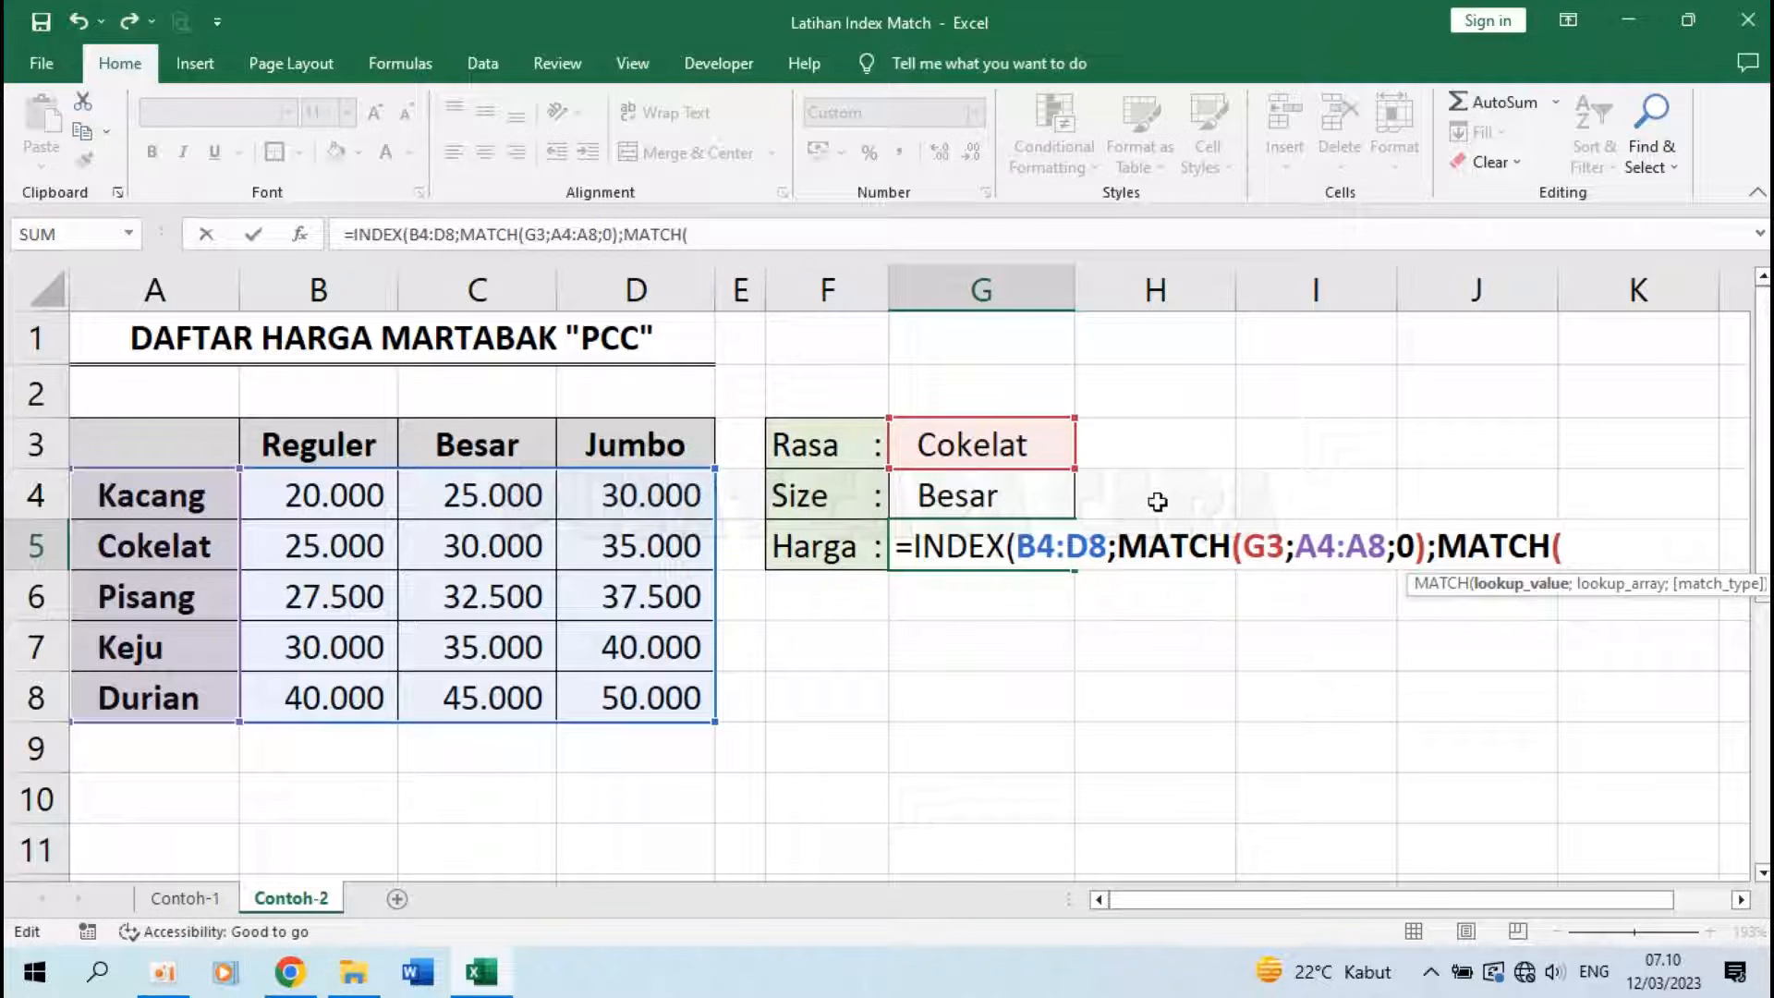
pyautogui.click(977, 499)
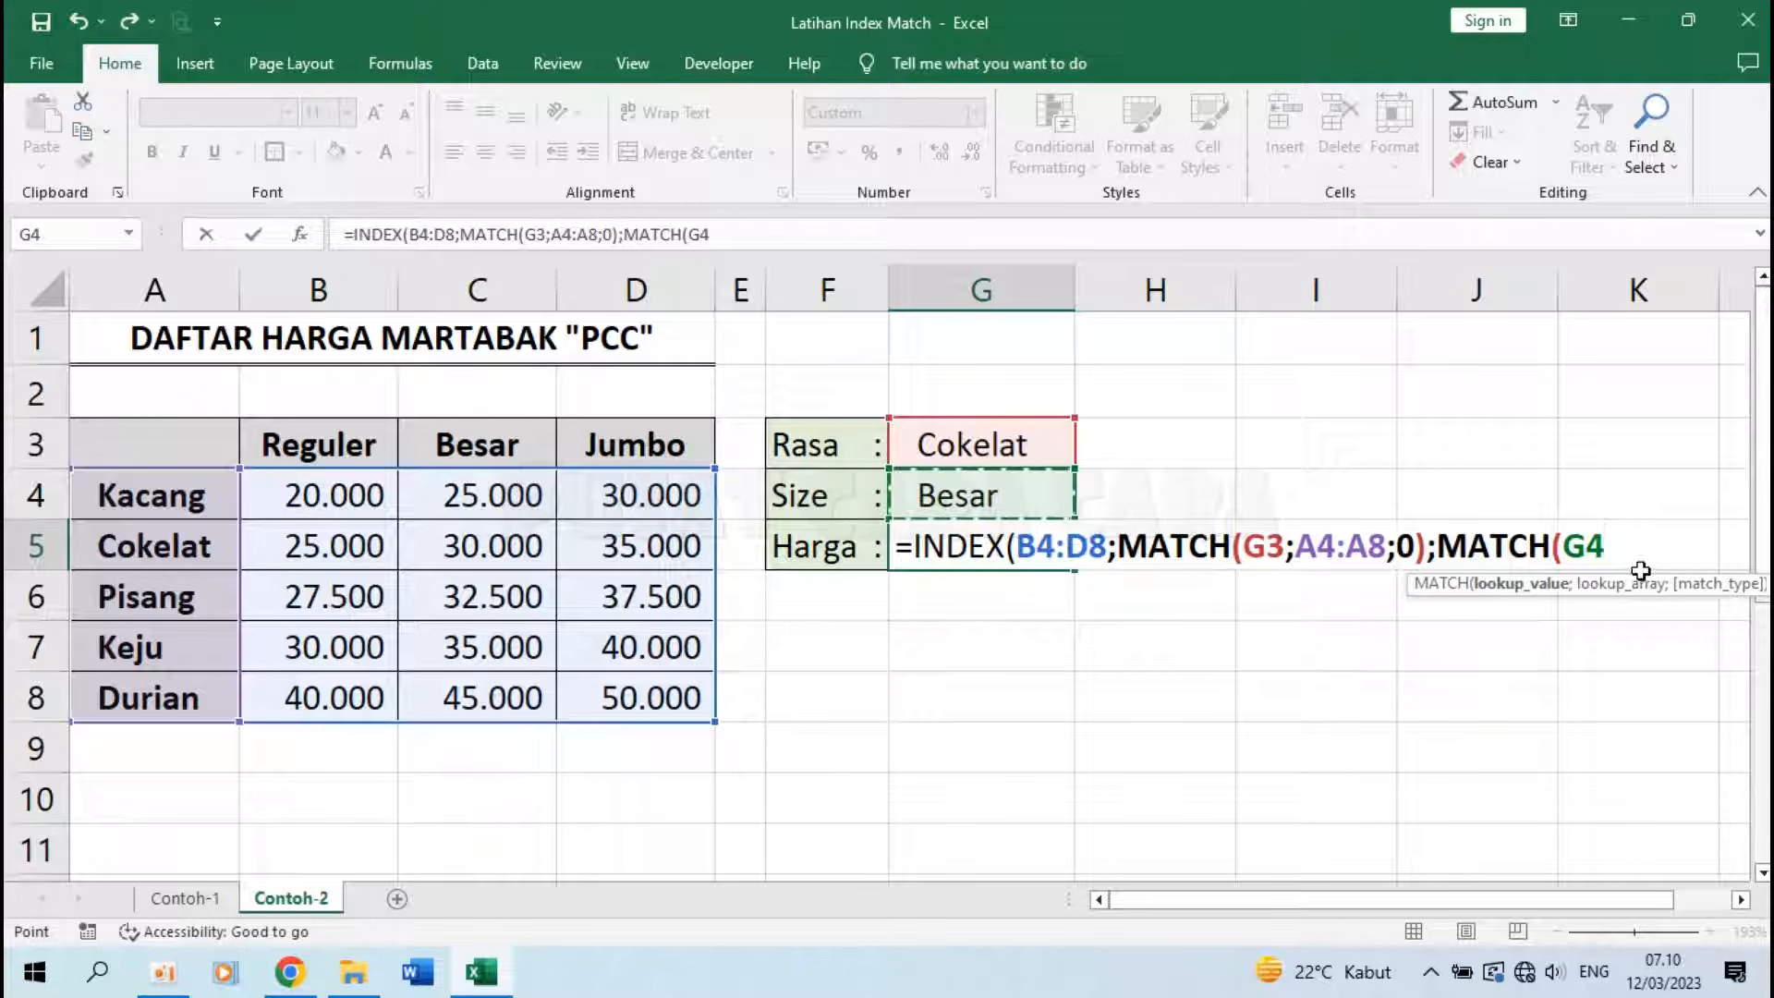
pyautogui.write(';')
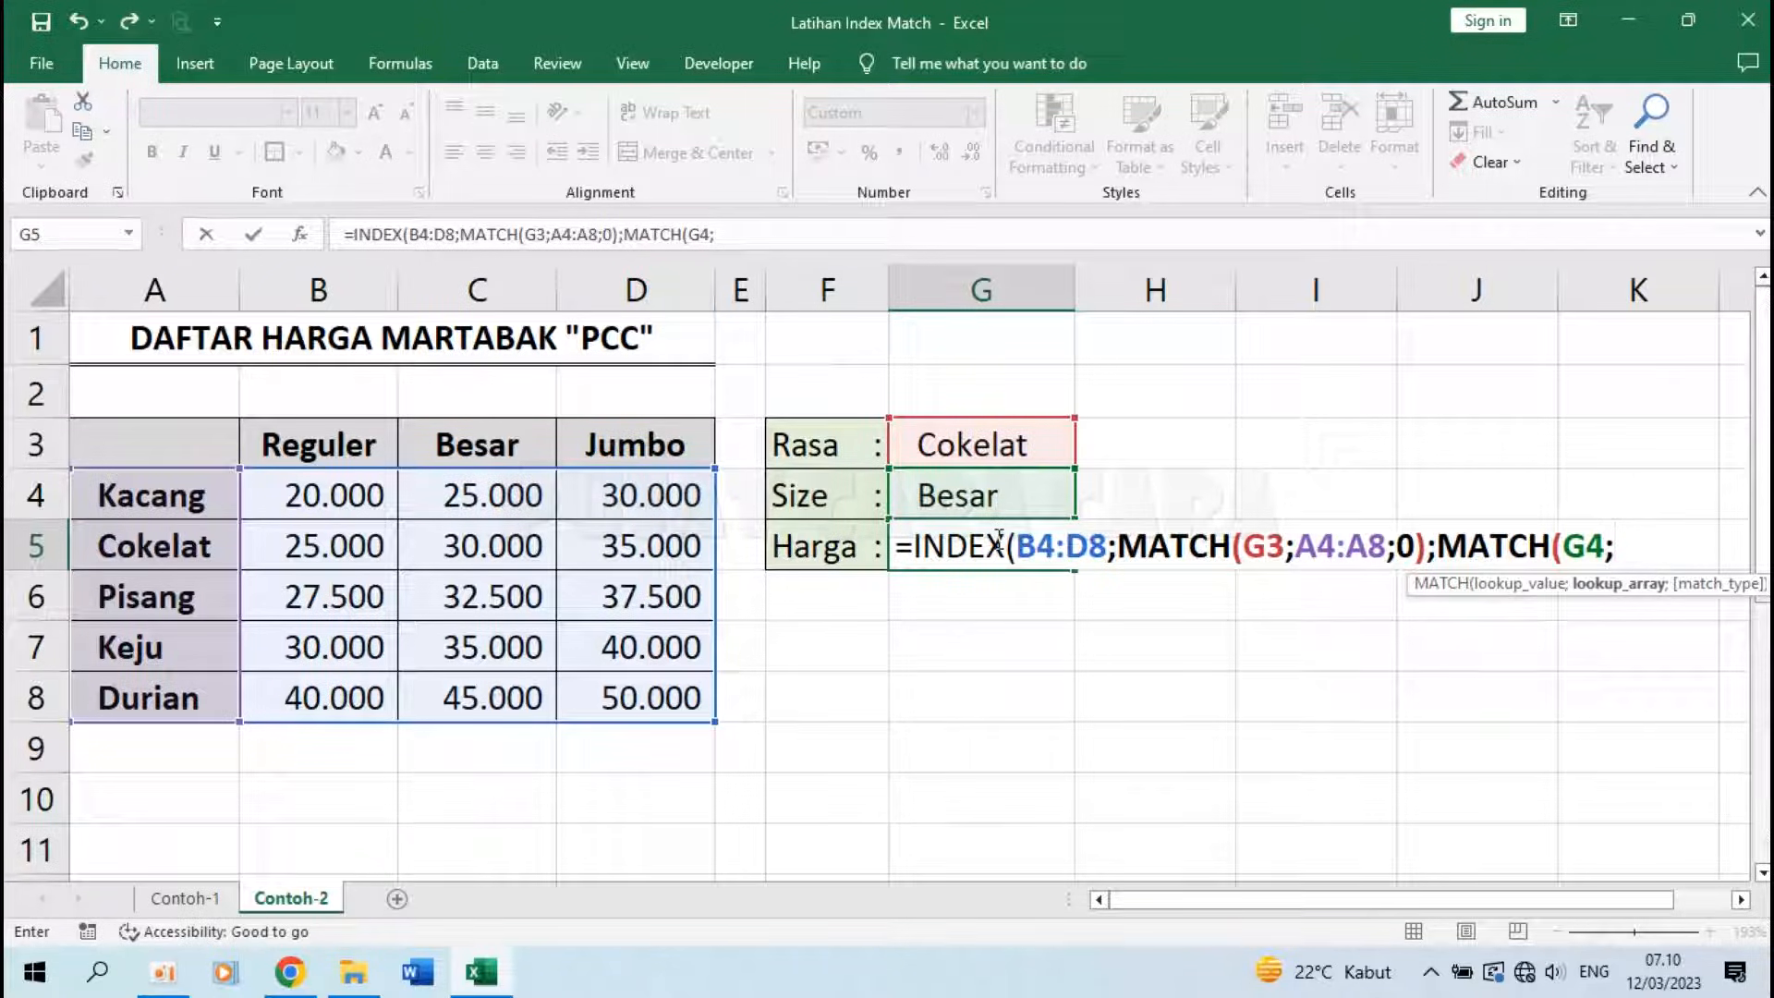
pyautogui.moveTo(310, 445); pyautogui.dragTo(634, 448)
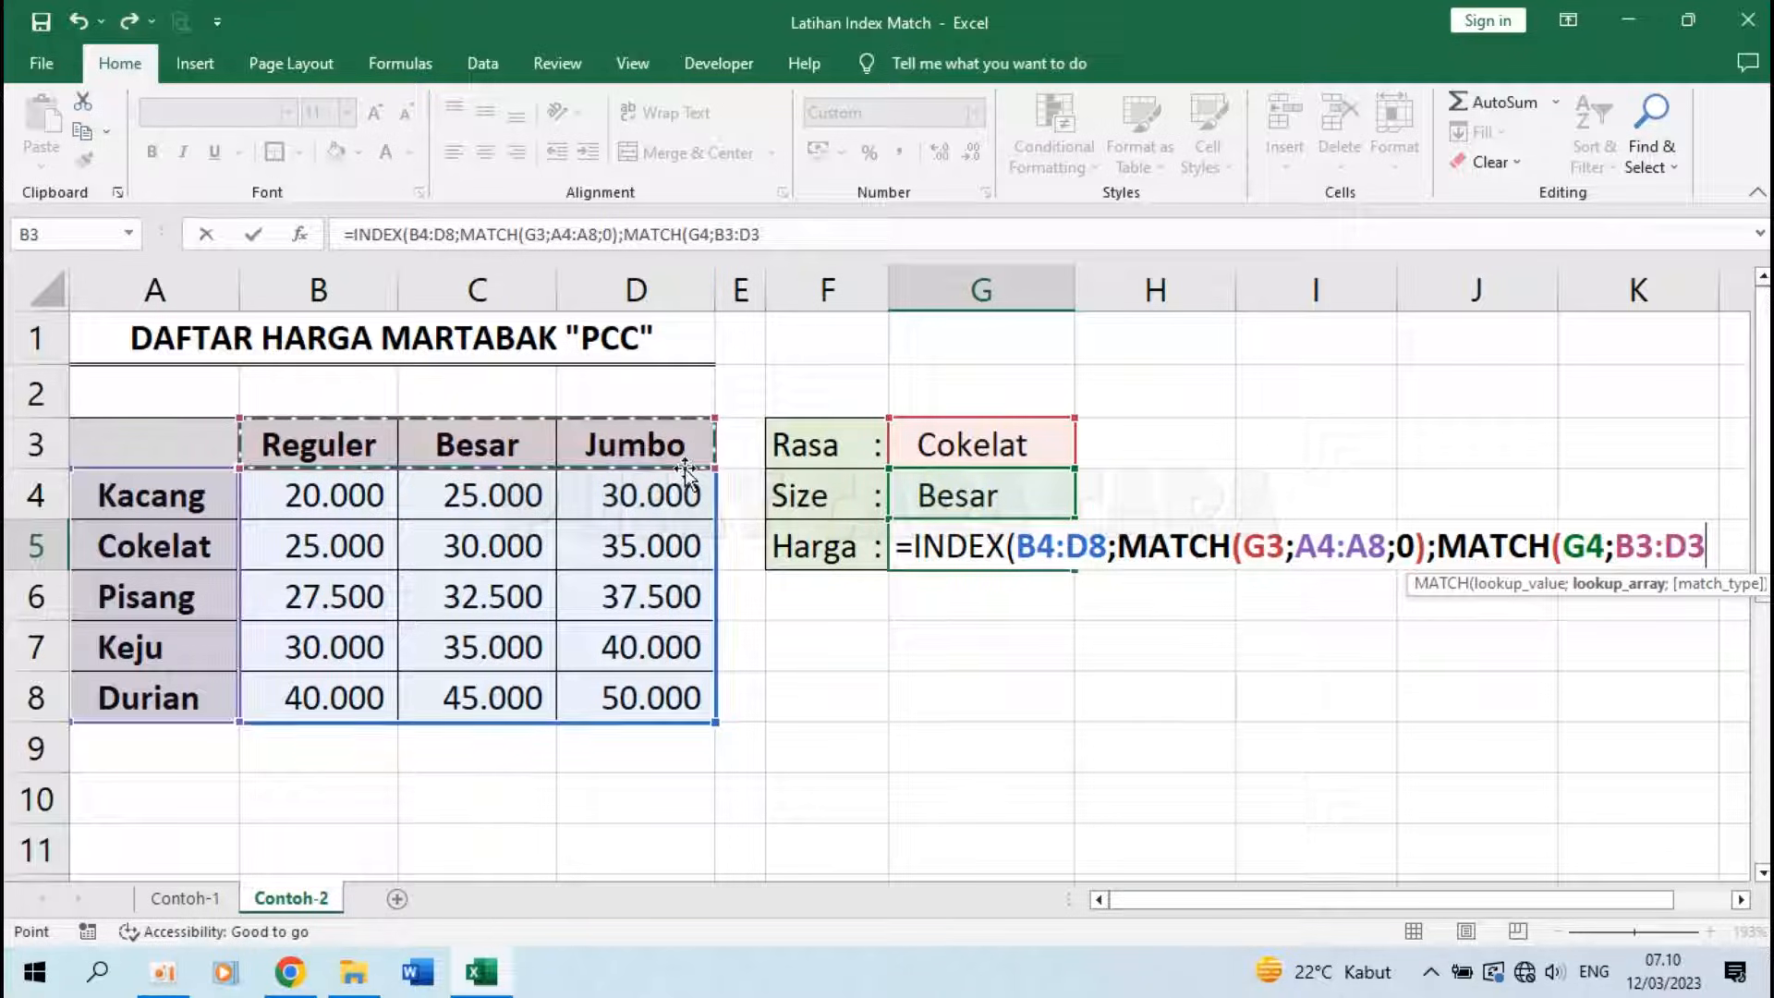
pyautogui.write(';')
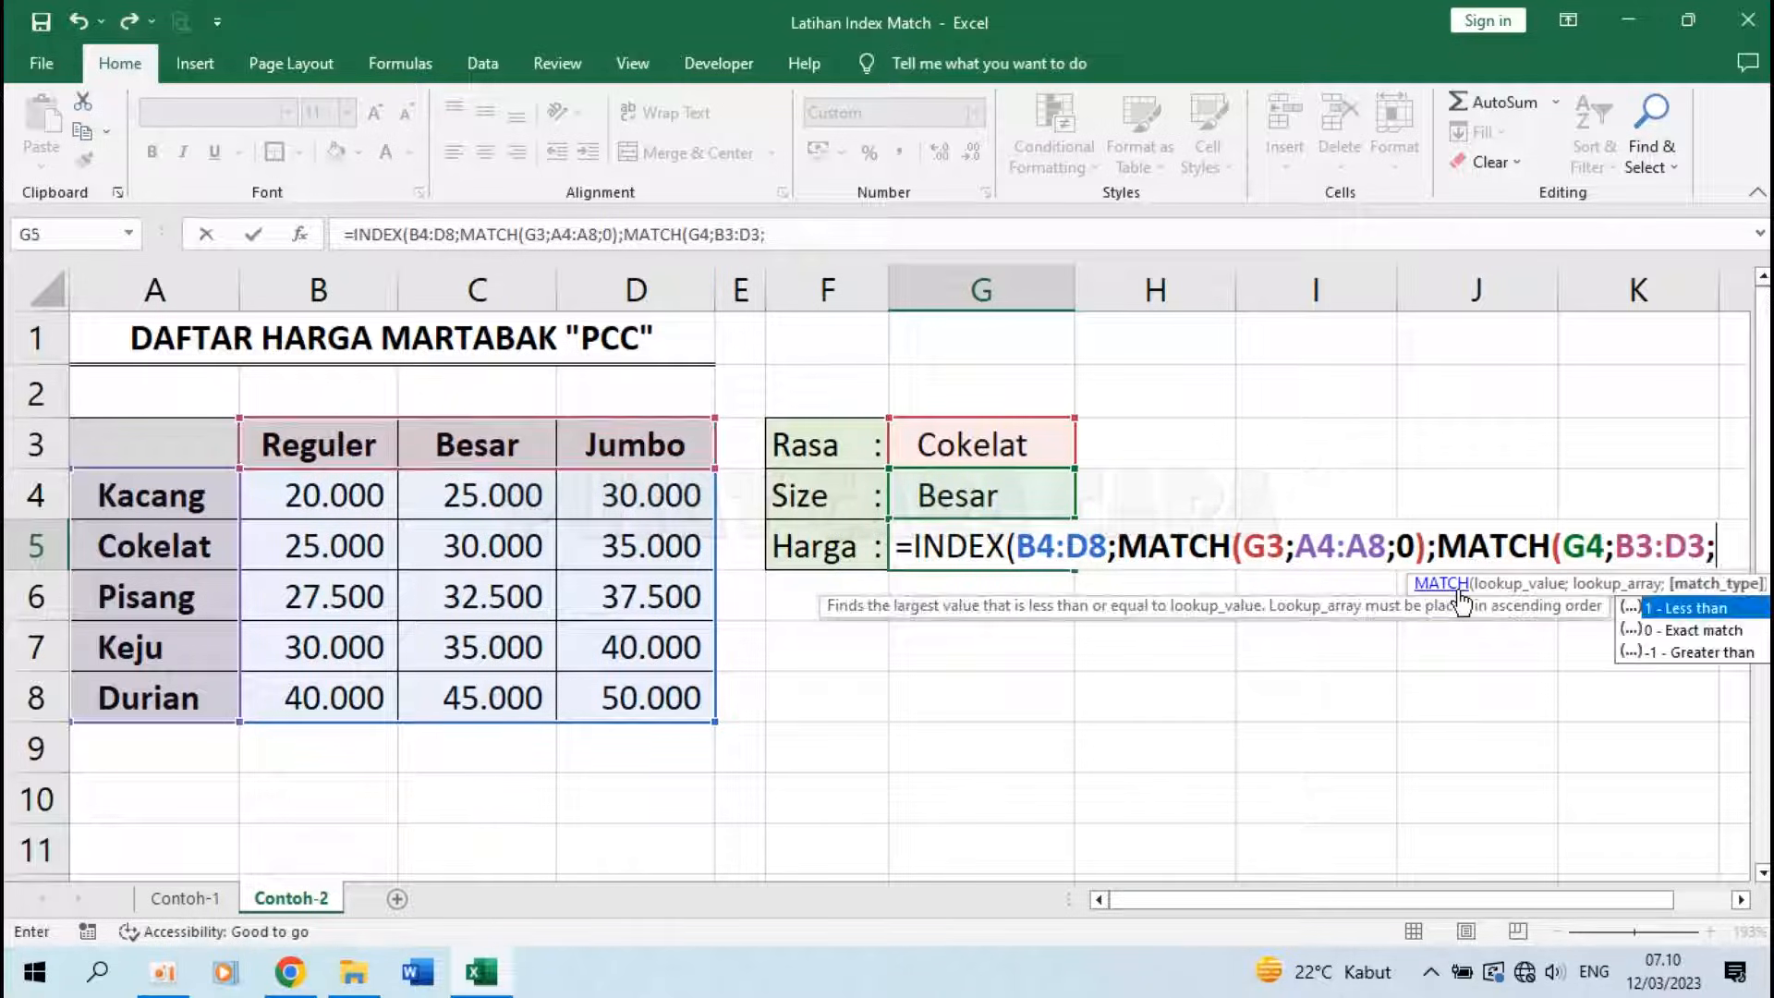
pyautogui.write('0)')
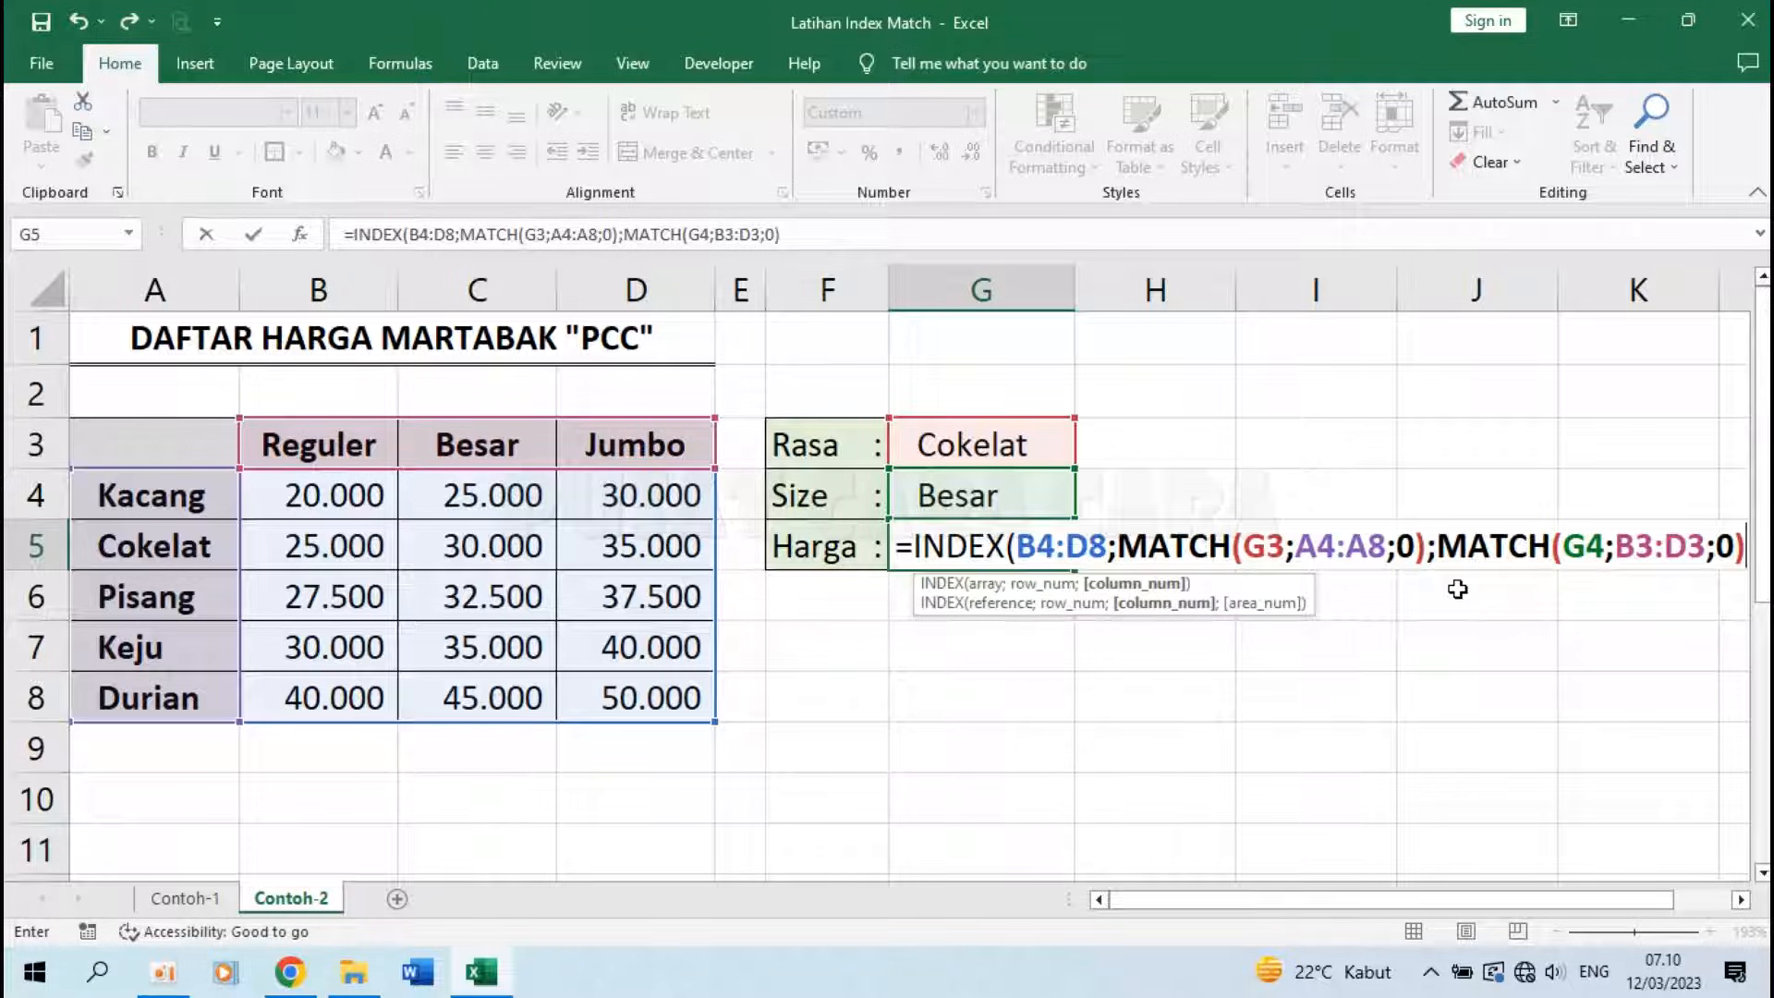
pyautogui.write(')')
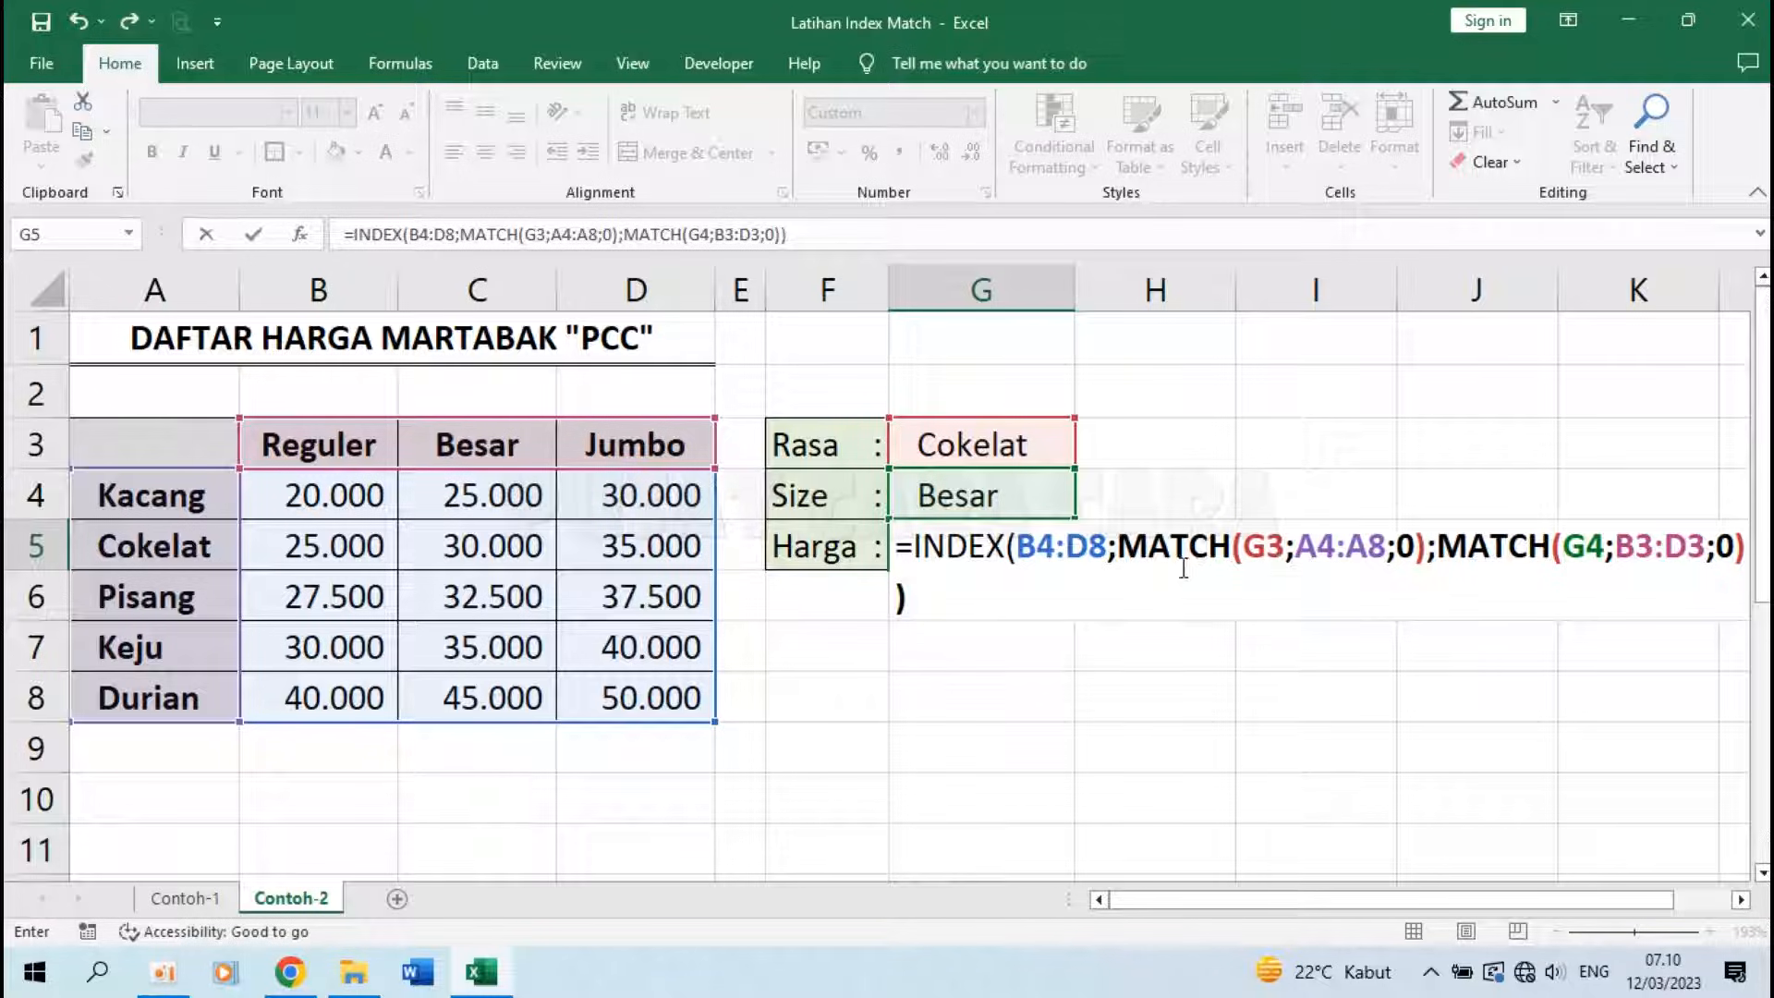
# Step: Review the array and both MATCH arguments of the INDEX formula in G5, and commit the formula
pyautogui.click(998, 601)
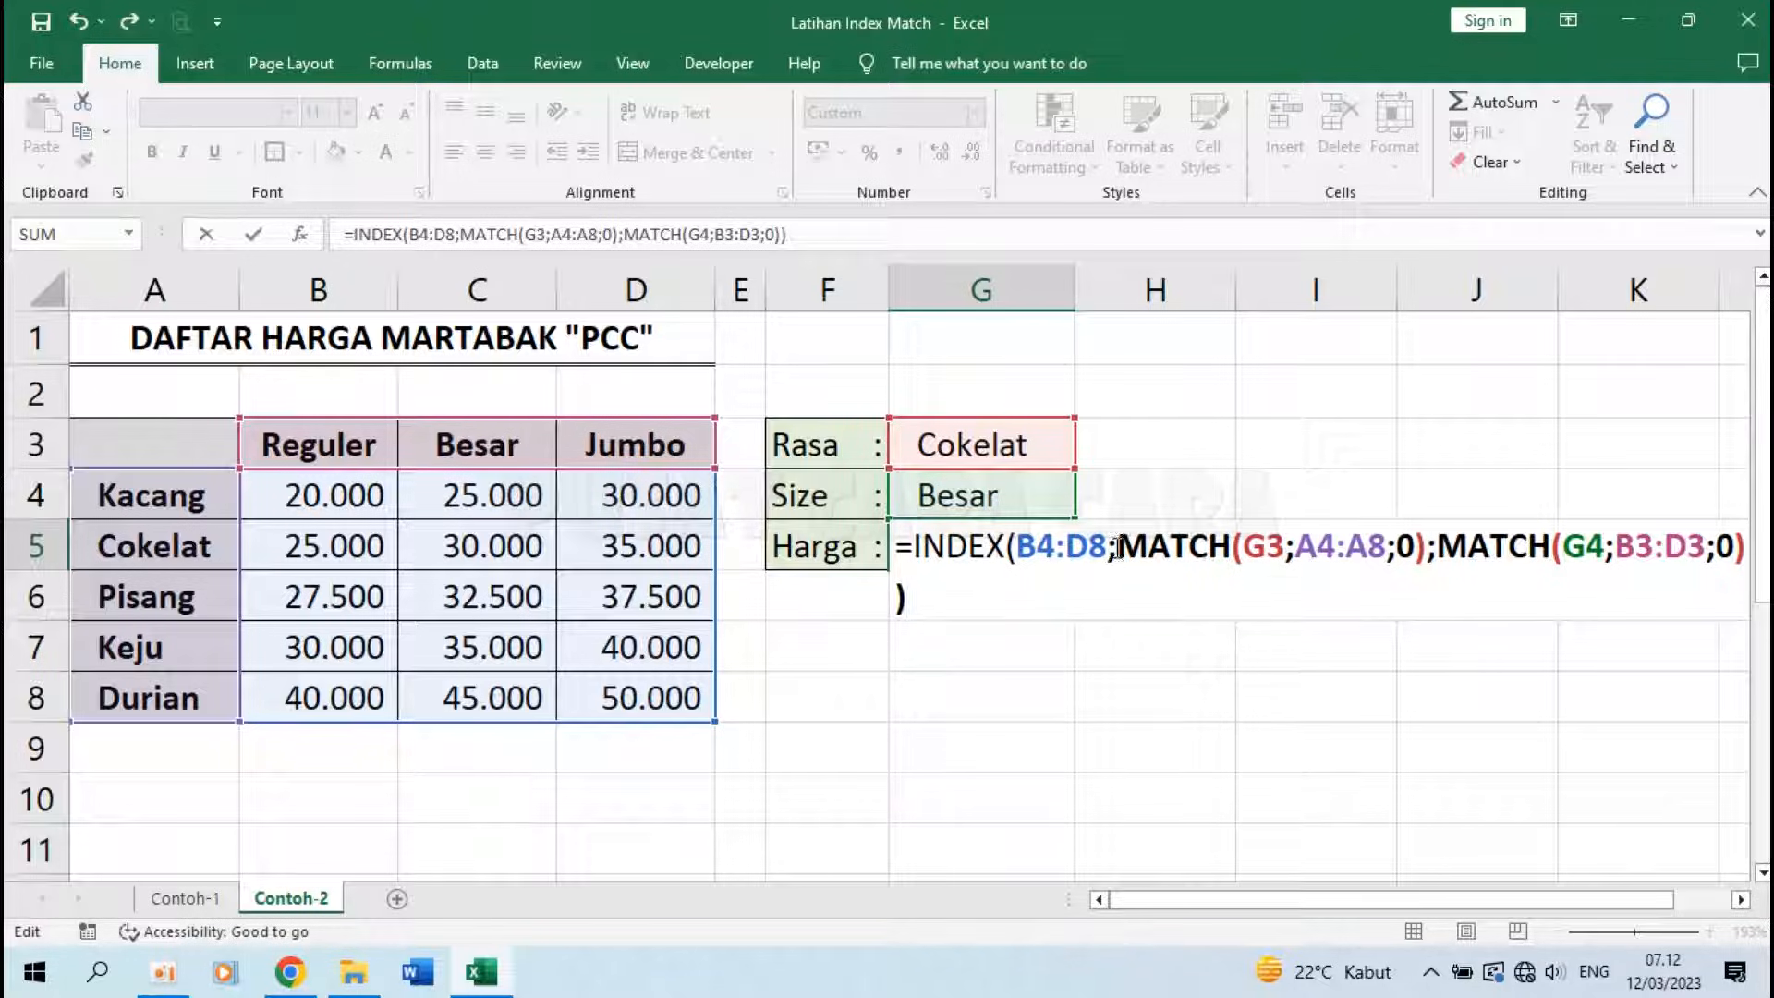
pyautogui.moveTo(1120, 548); pyautogui.dragTo(1281, 548)
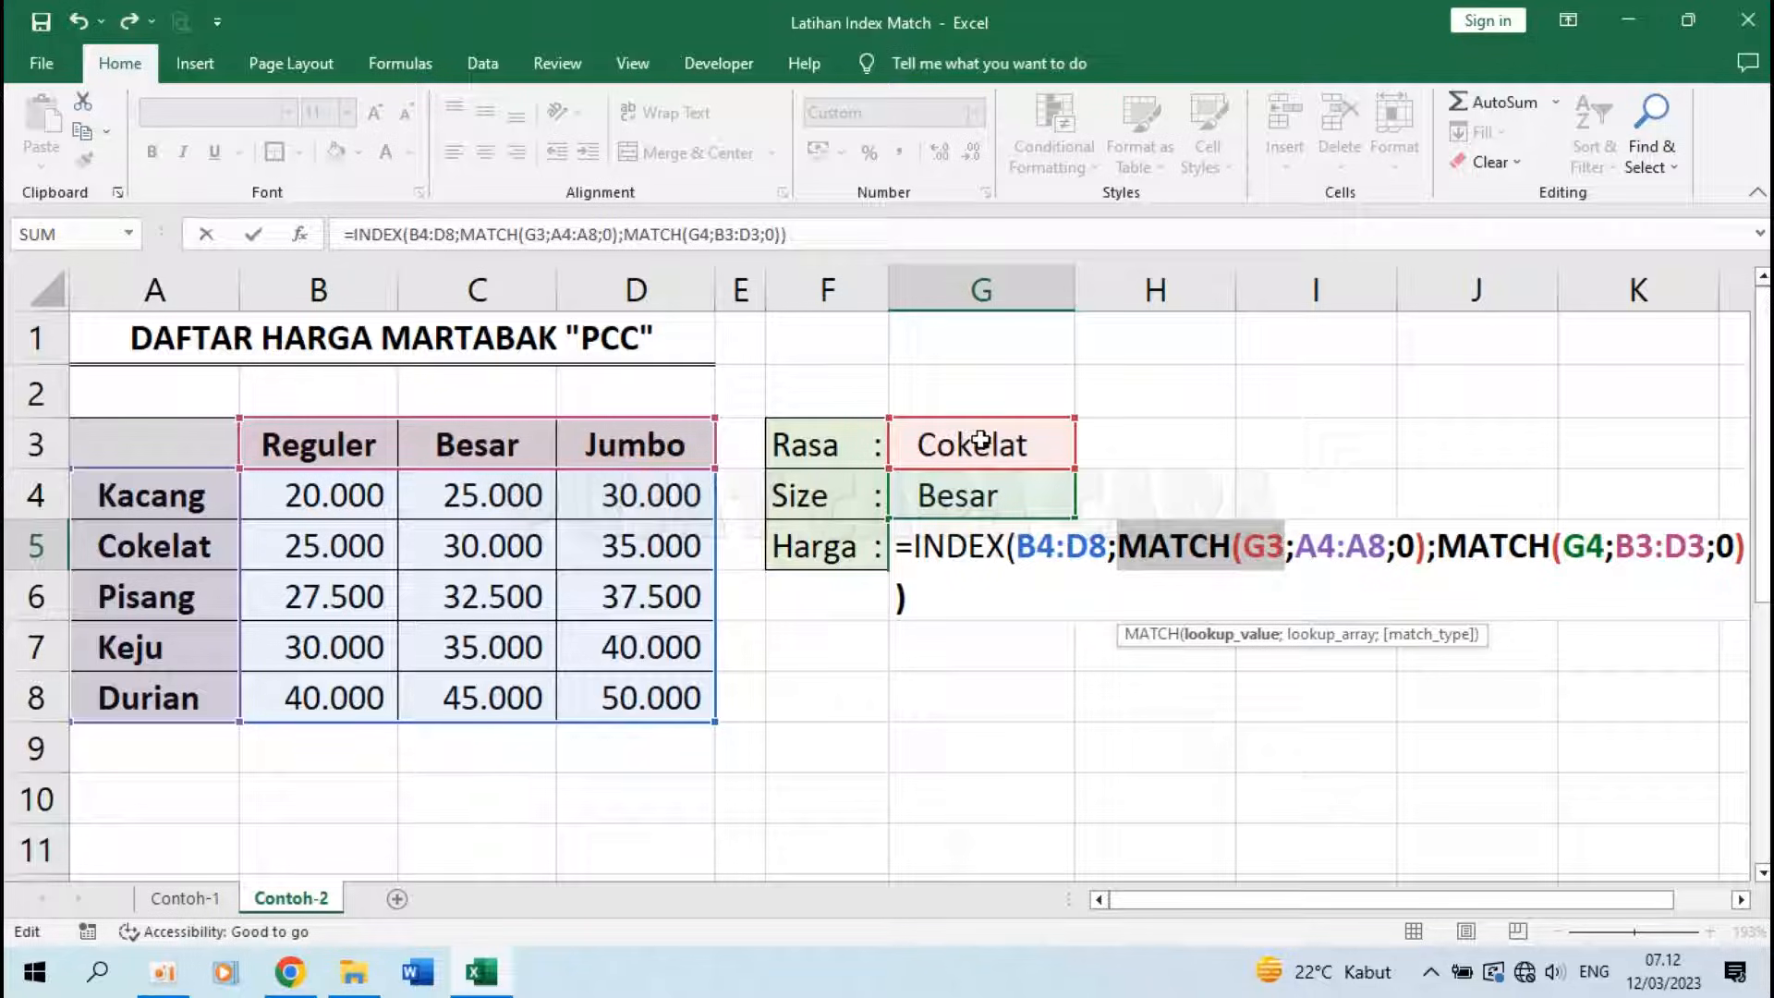
pyautogui.moveTo(1295, 548); pyautogui.dragTo(1386, 548)
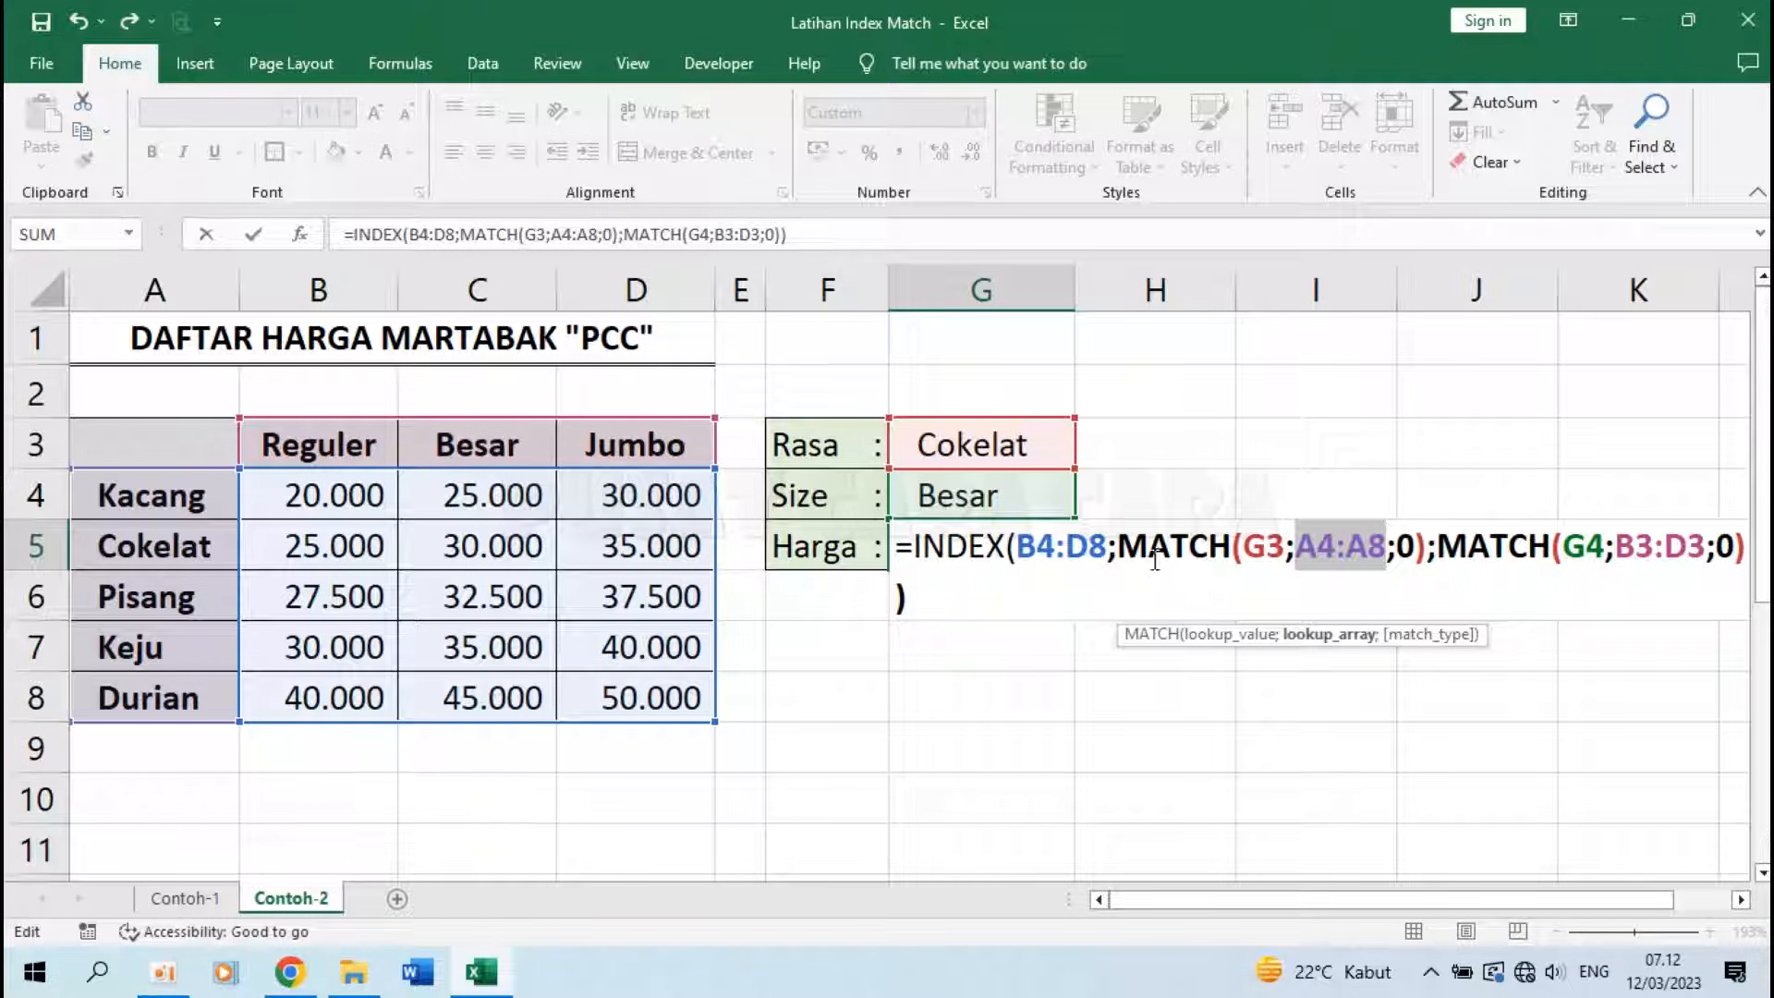
pyautogui.moveTo(1123, 548); pyautogui.dragTo(1431, 552)
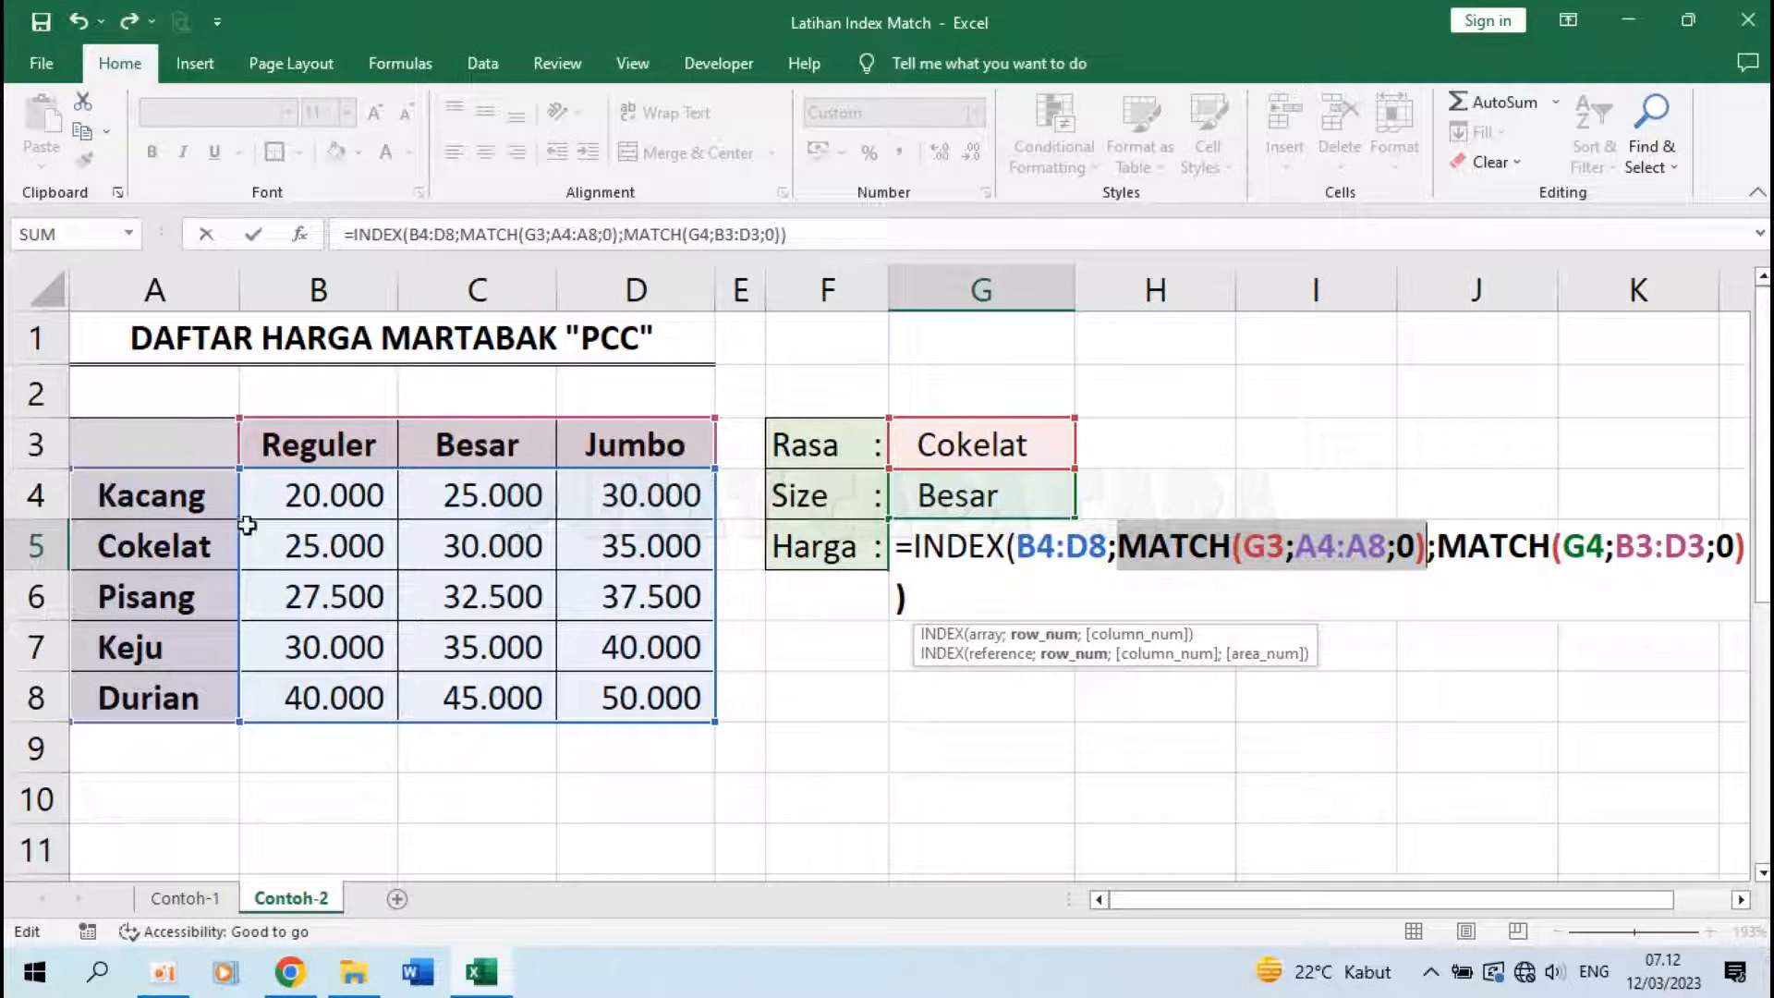
pyautogui.moveTo(1438, 548); pyautogui.dragTo(1608, 549)
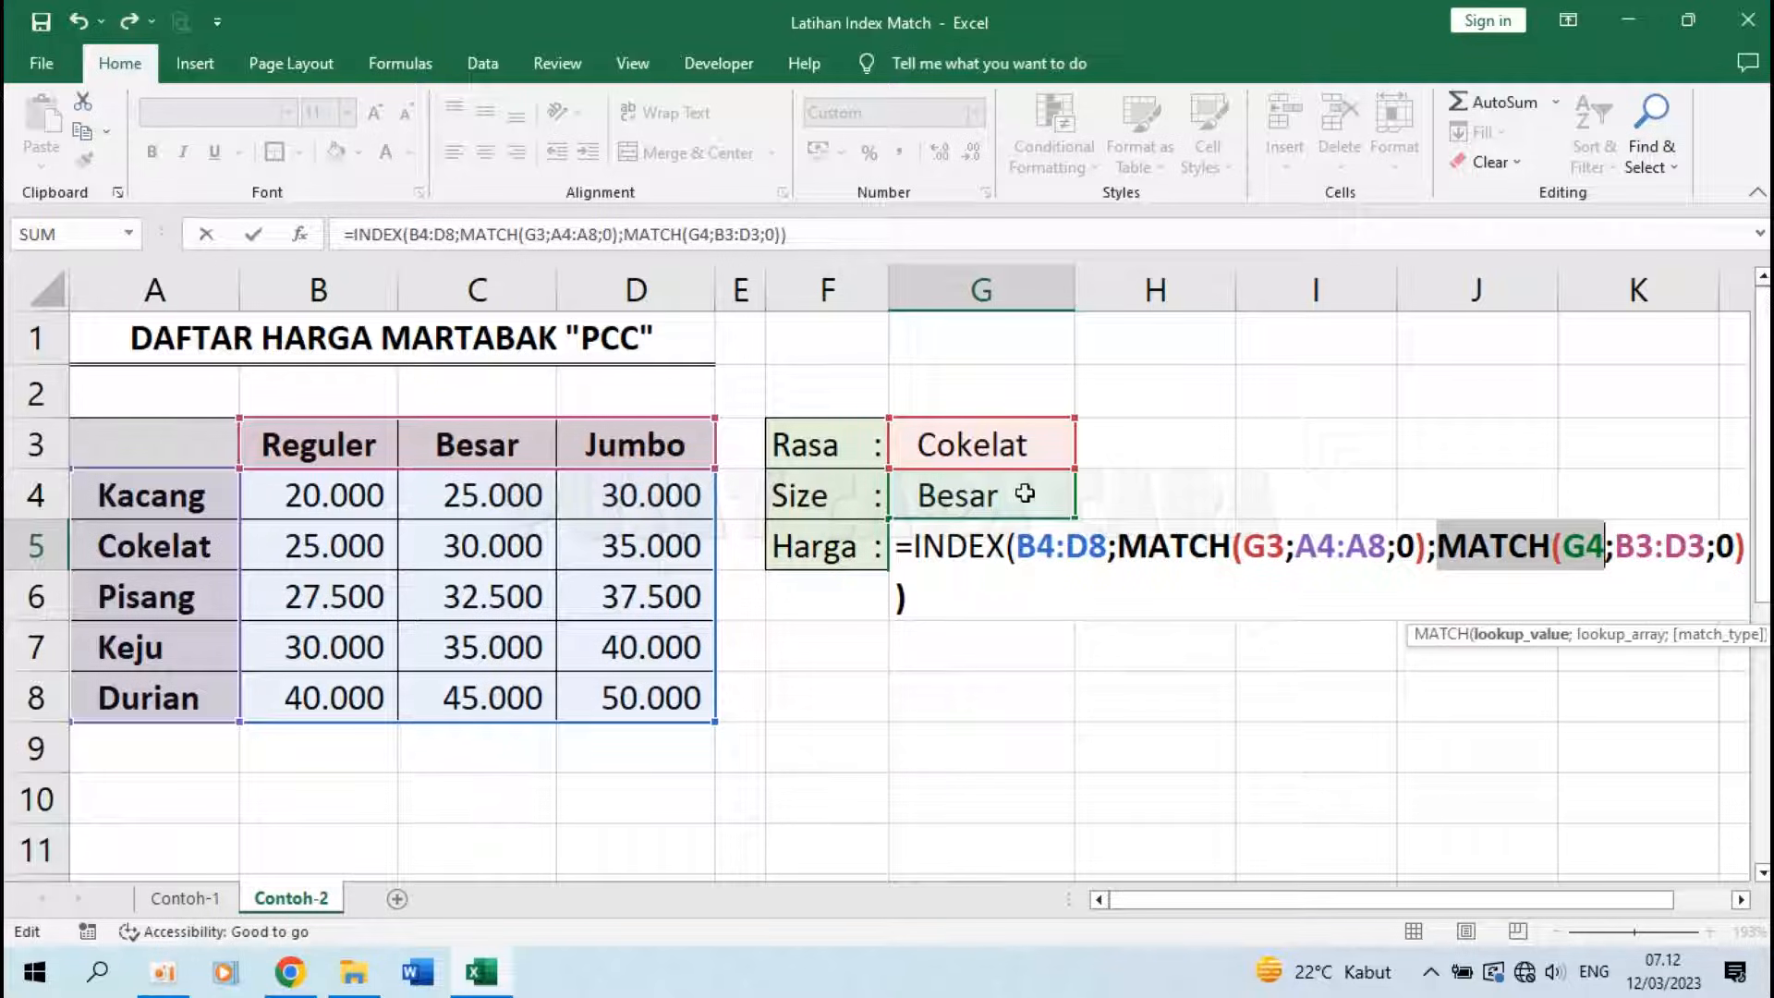
pyautogui.moveTo(1615, 549); pyautogui.dragTo(1708, 547)
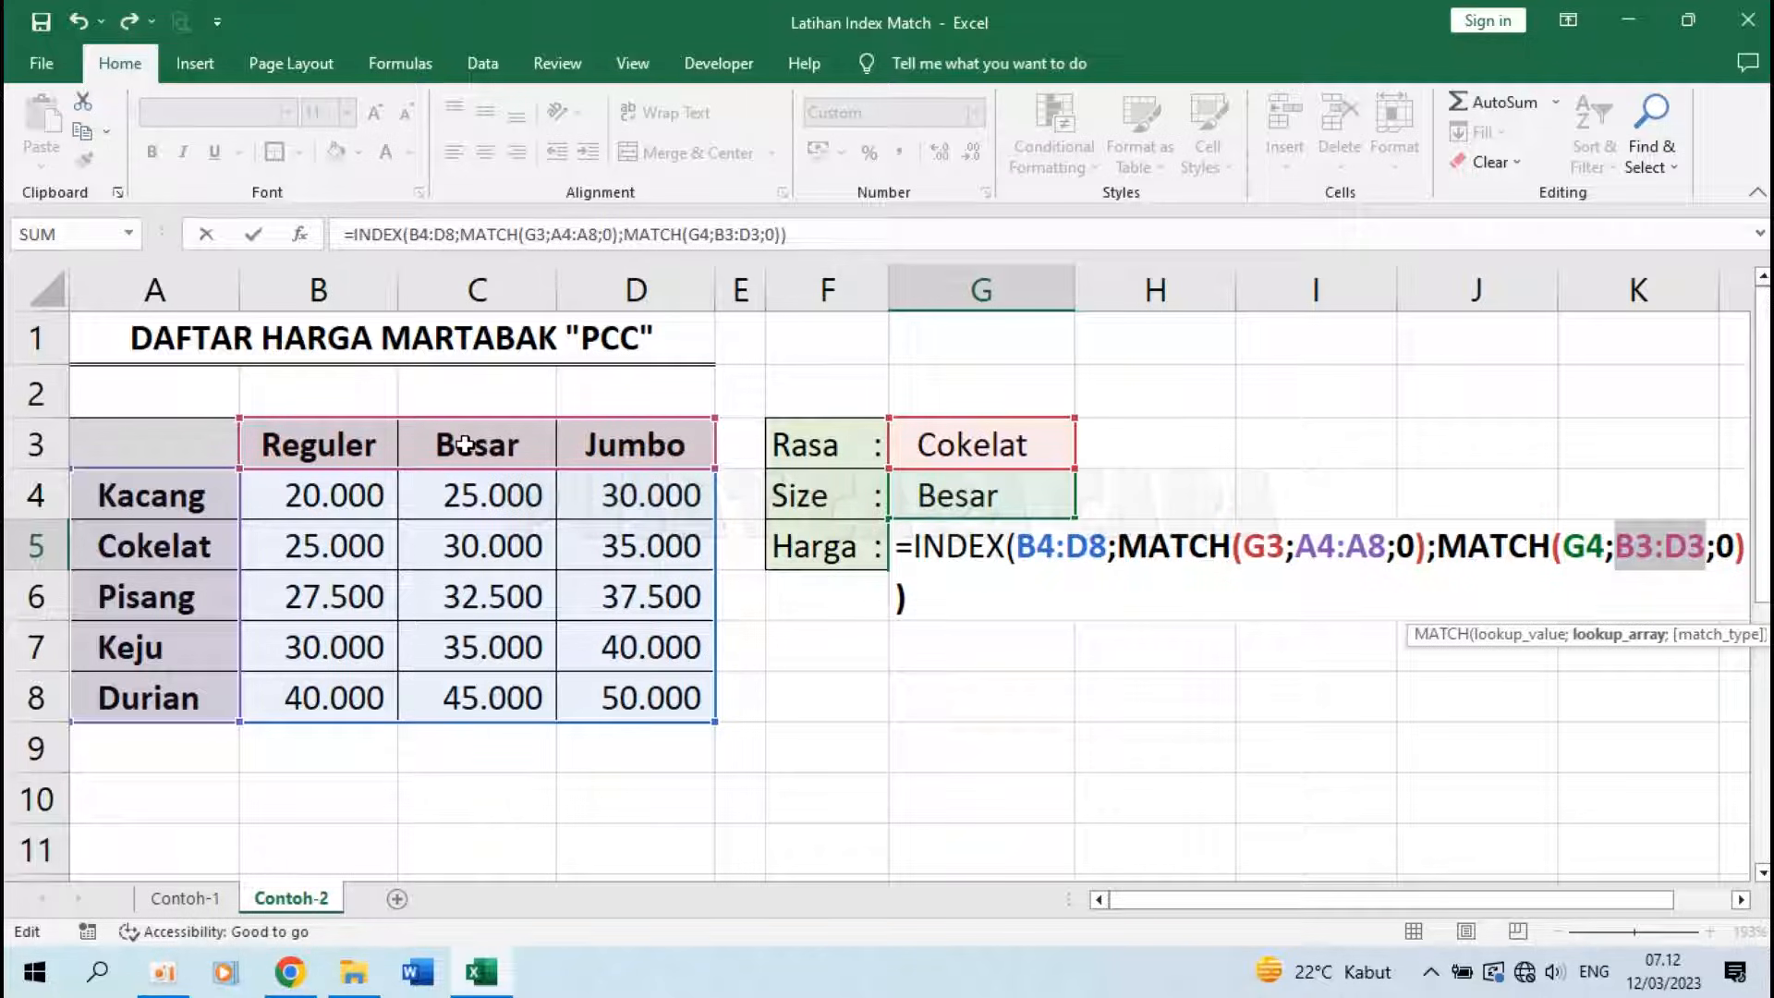
pyautogui.moveTo(1129, 552); pyautogui.dragTo(1431, 557)
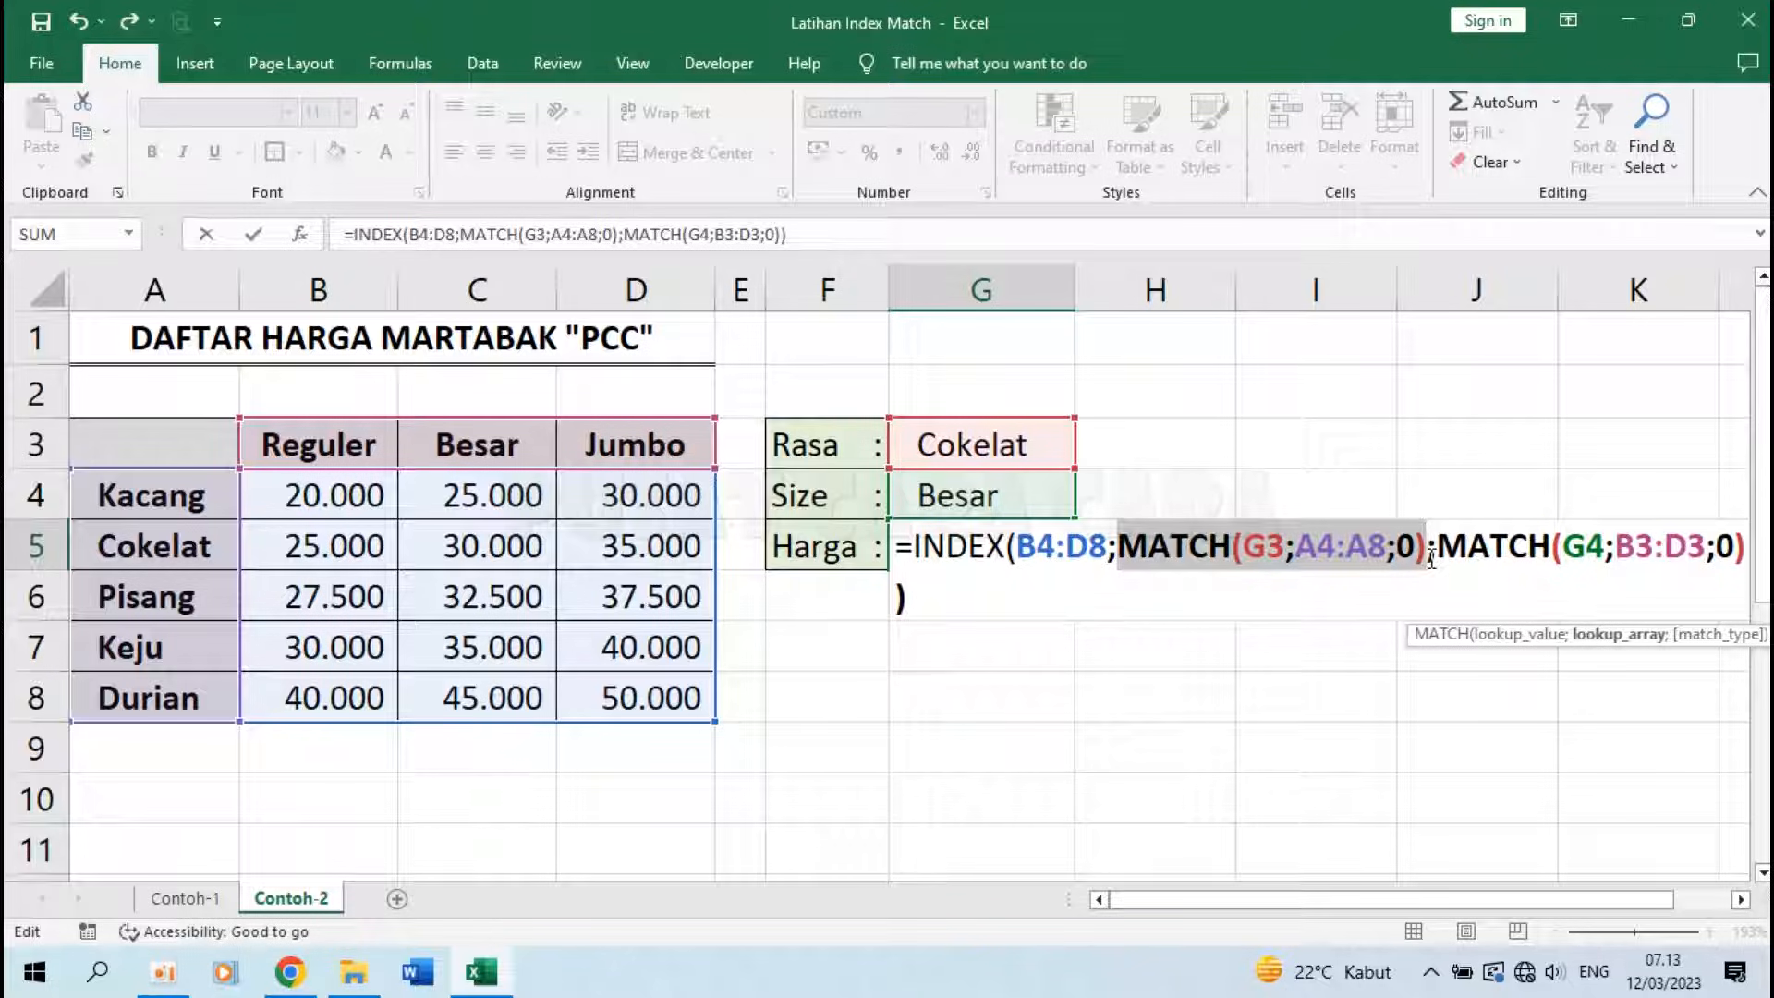
pyautogui.moveTo(1435, 553); pyautogui.dragTo(1749, 560)
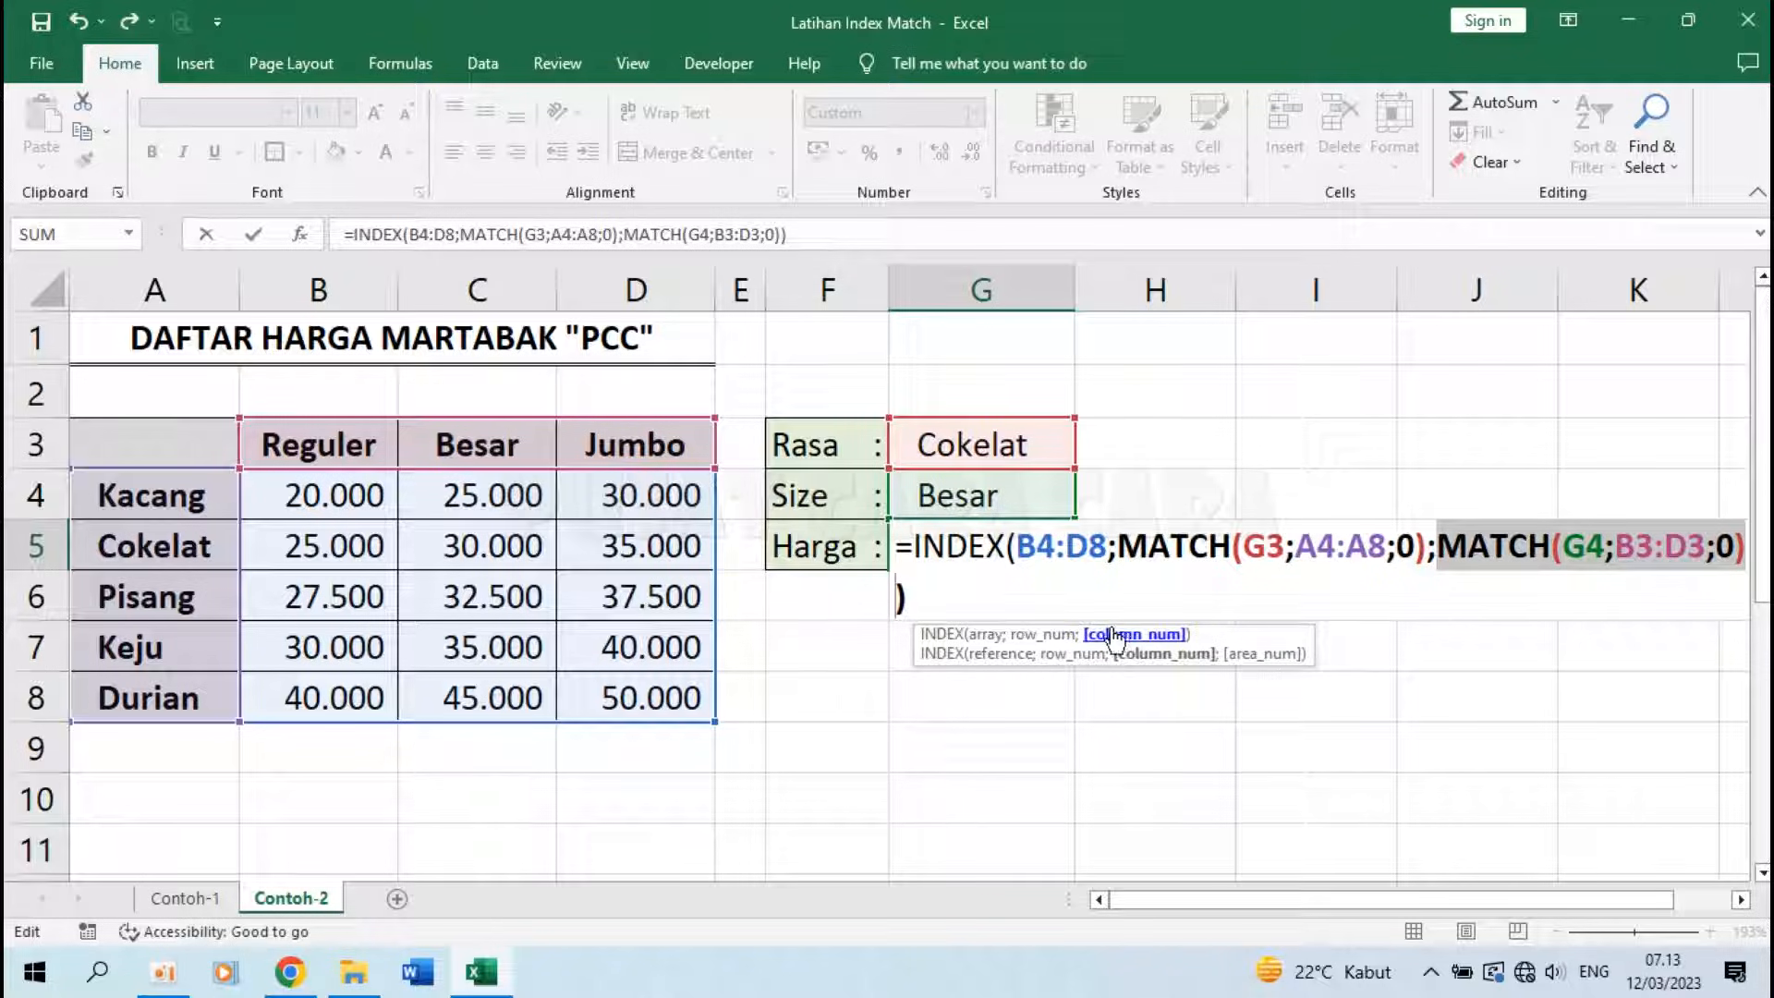
pyautogui.click(1024, 542)
pyautogui.moveTo(1030, 539); pyautogui.dragTo(1107, 545)
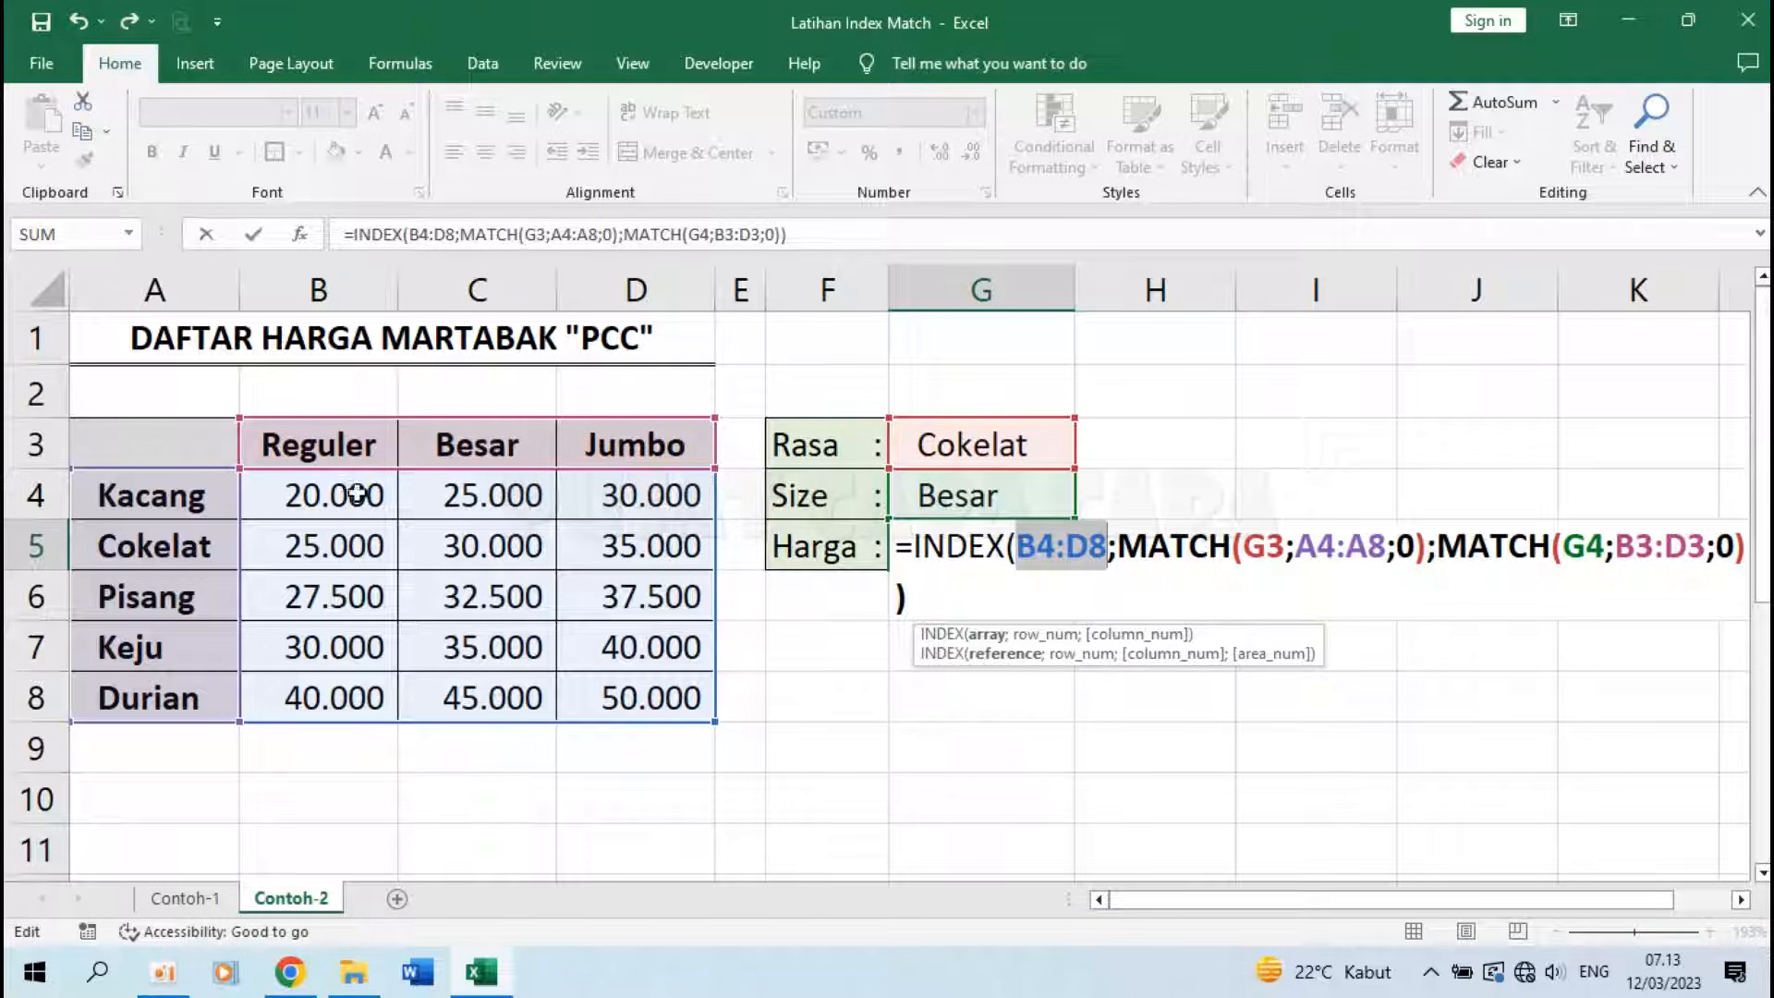
pyautogui.moveTo(1131, 549); pyautogui.dragTo(1748, 578)
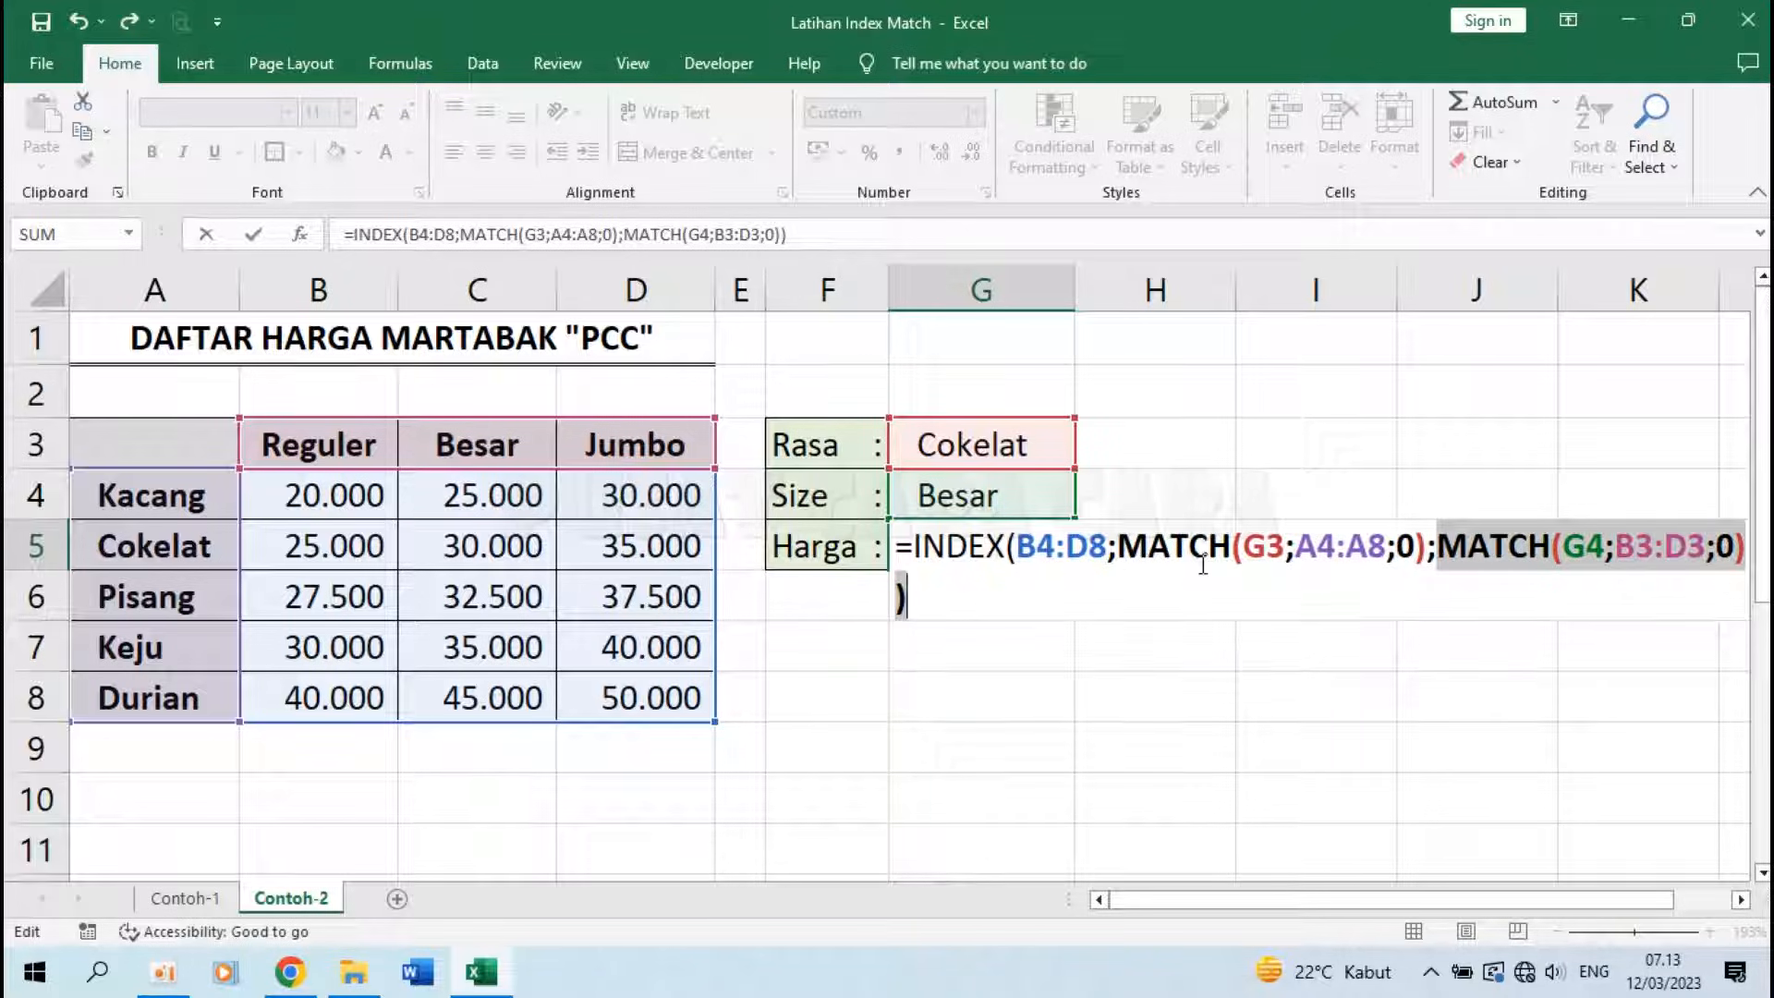
pyautogui.press('Return')
pyautogui.click(1014, 546)
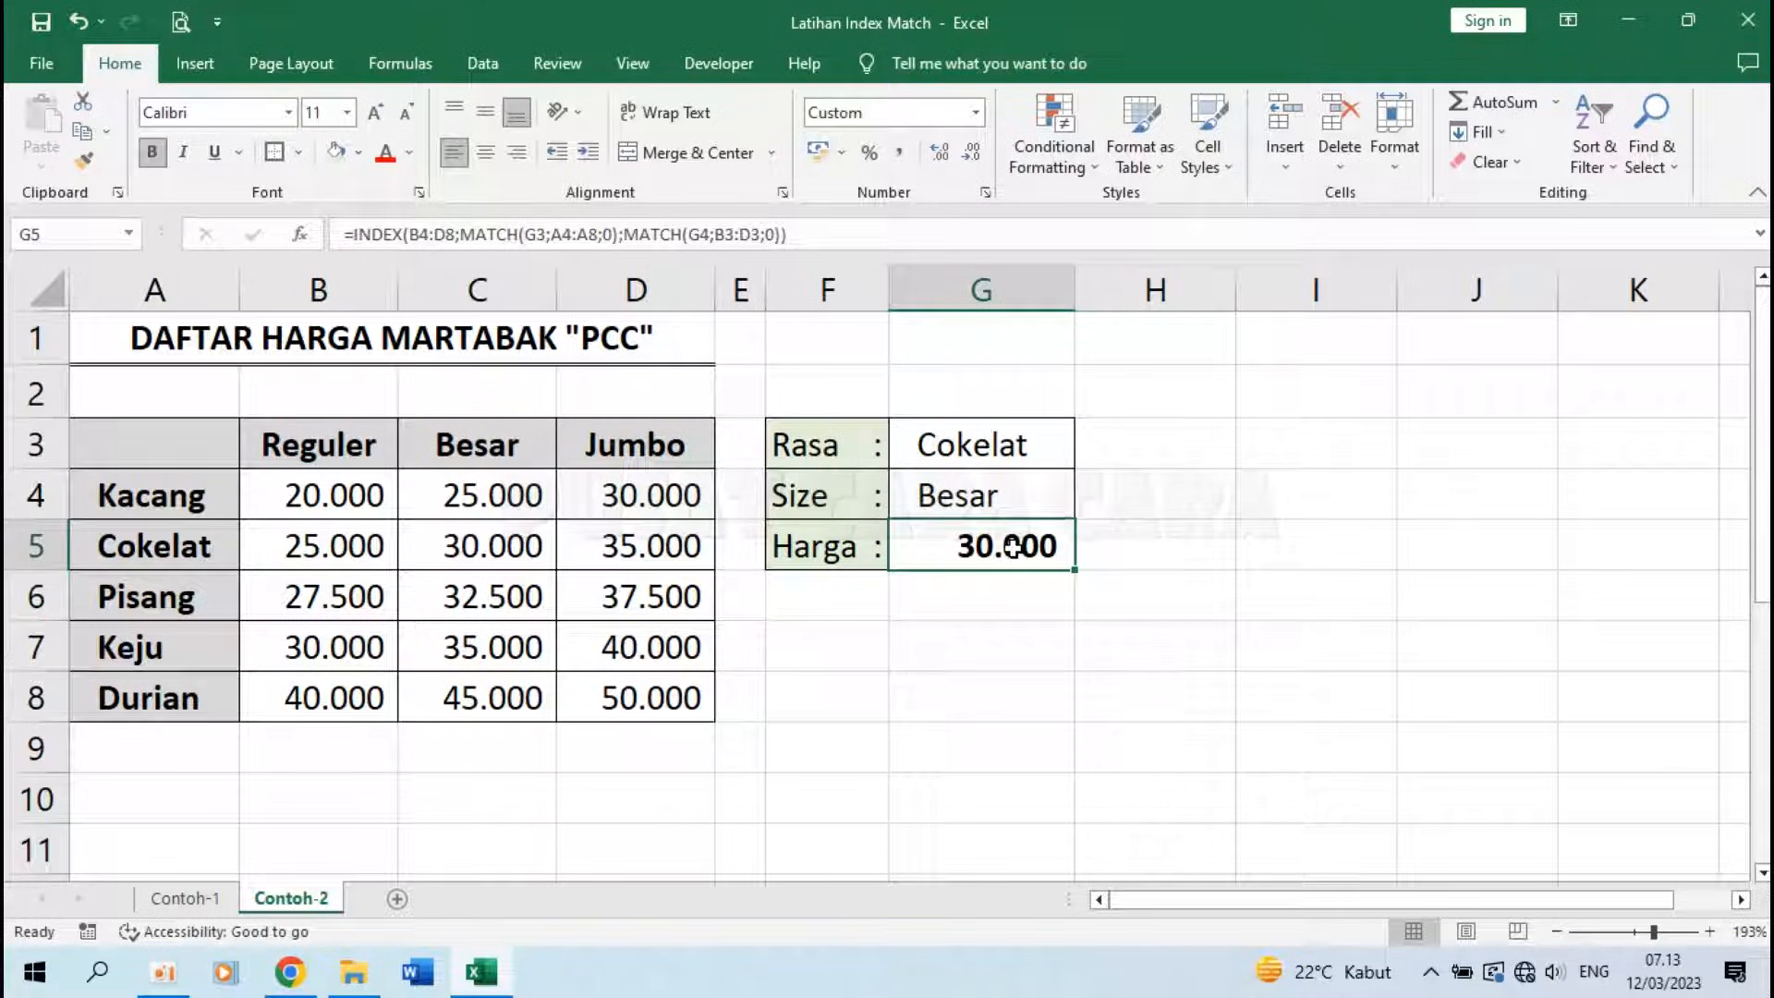
# Step: Set the Rasa field in G3 to Keju and check the Keju price for size Besar in the price table
pyautogui.click(1053, 439)
pyautogui.click(1085, 454)
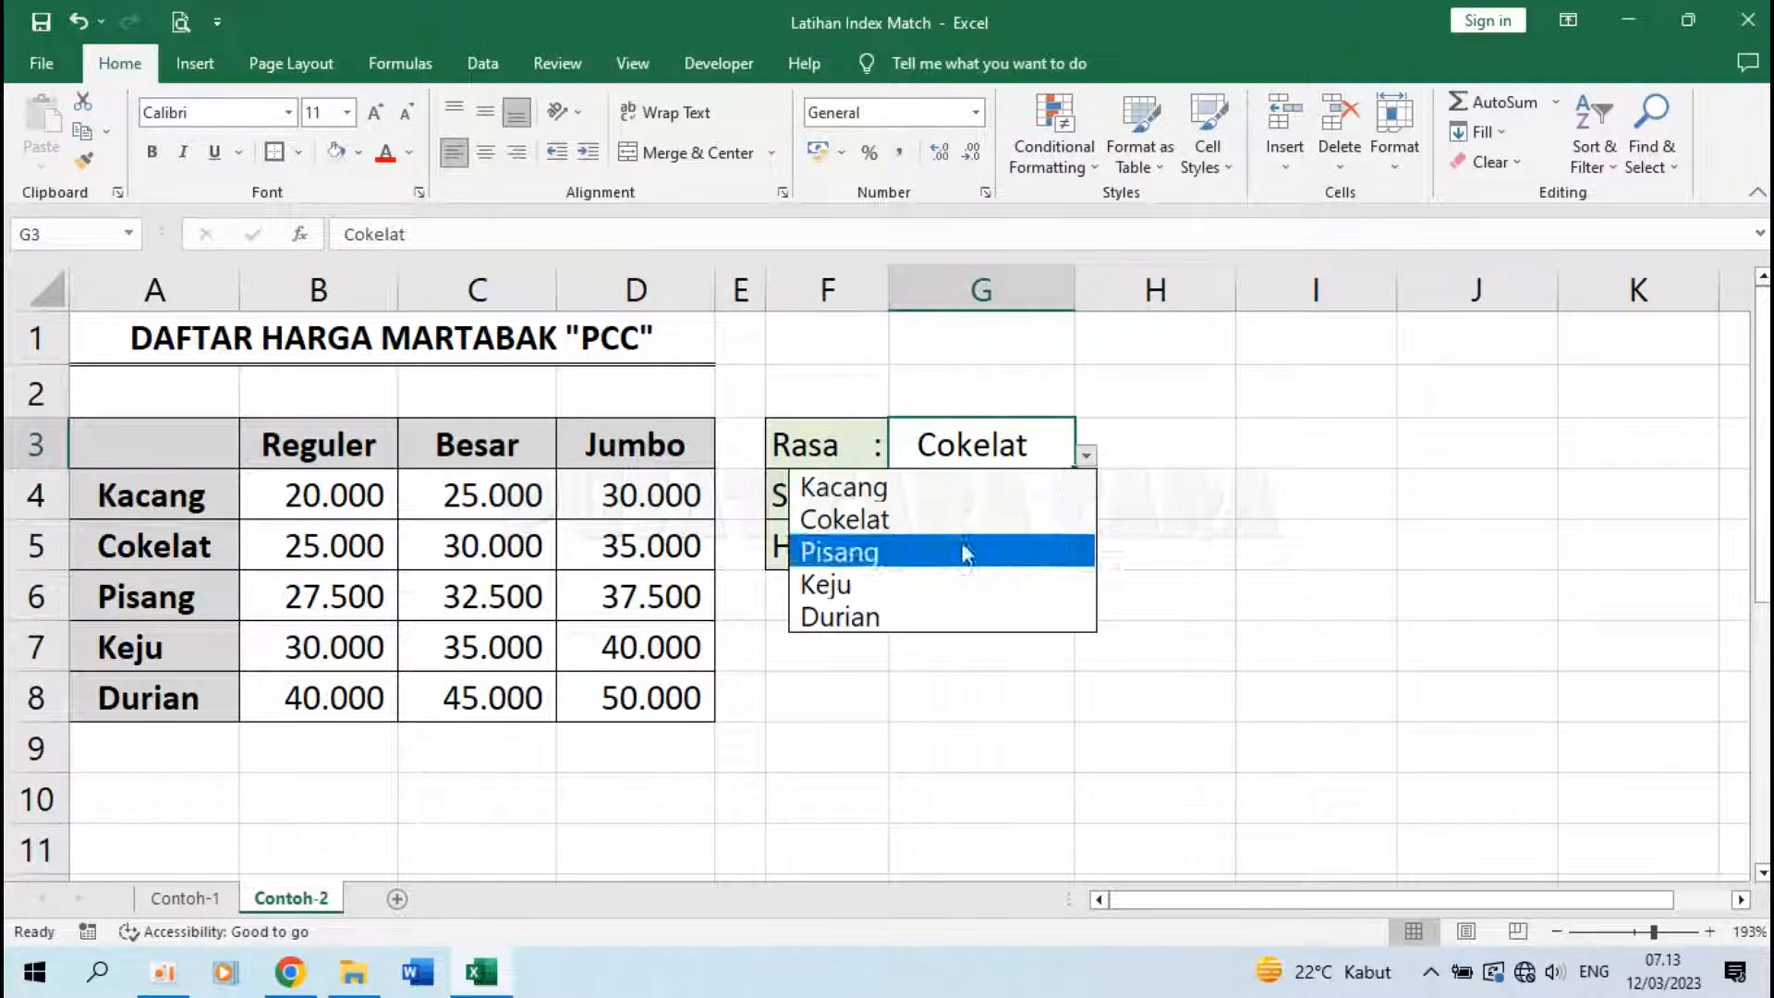
pyautogui.click(951, 588)
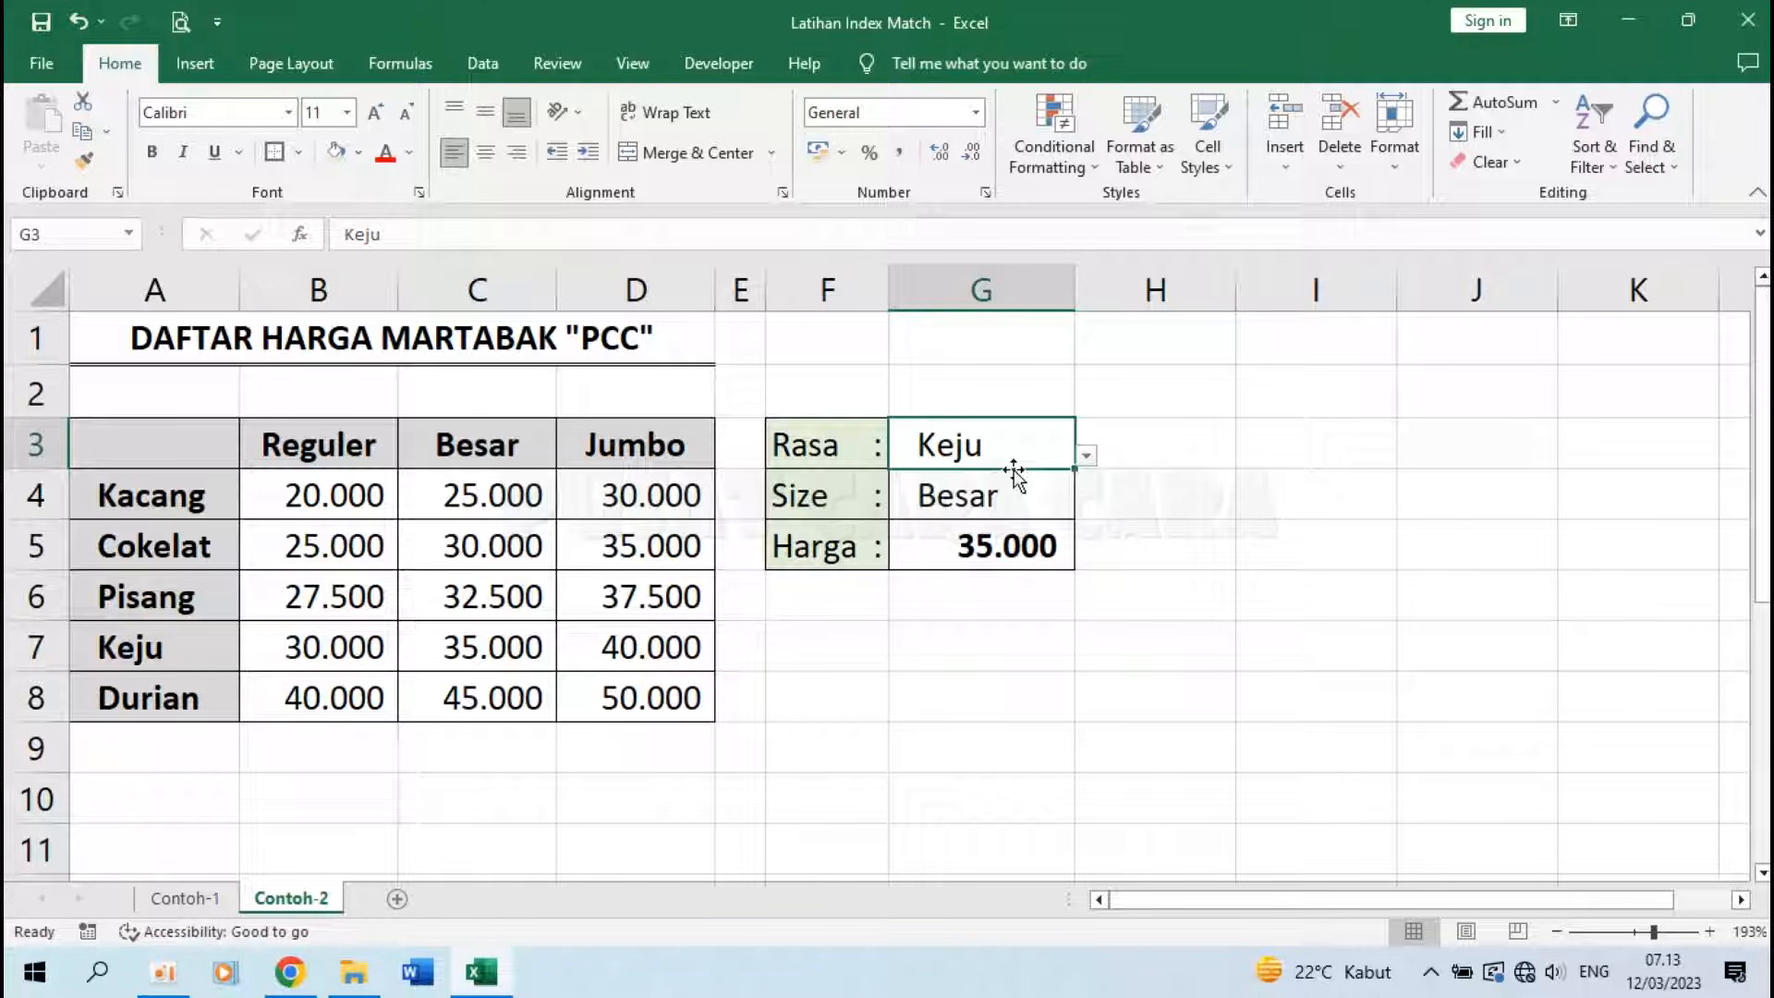
pyautogui.click(139, 649)
pyautogui.click(506, 645)
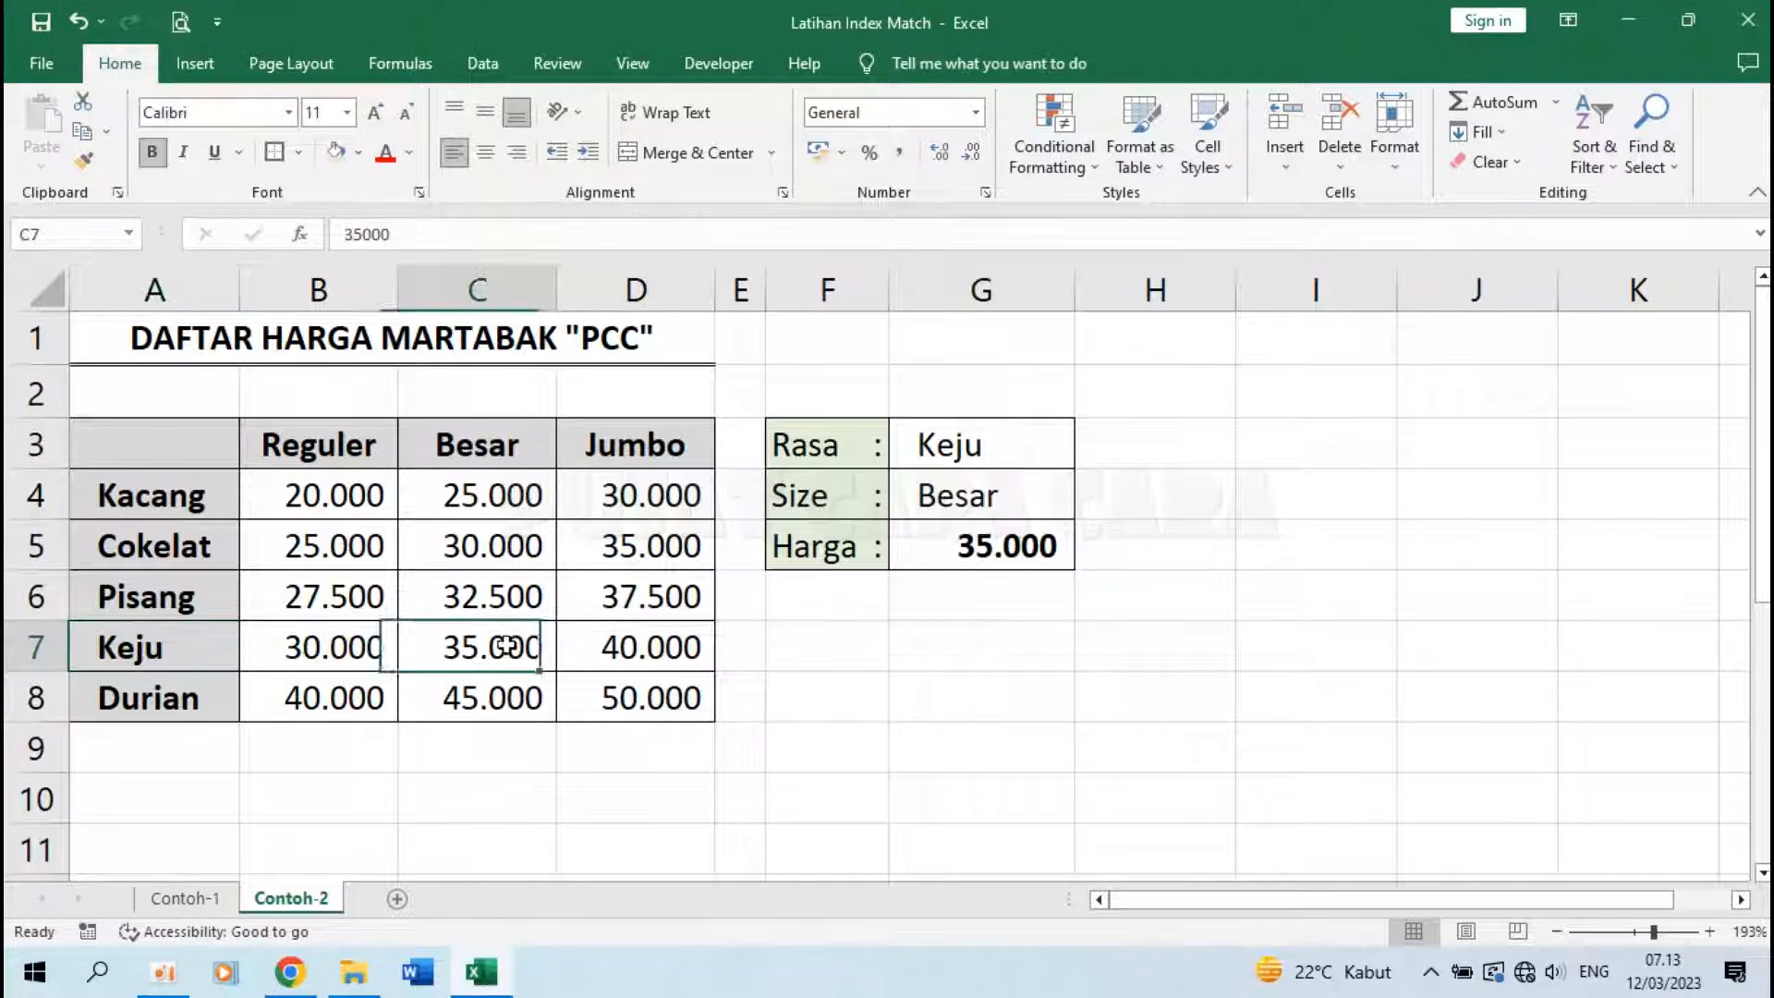
# Step: Set the Size field in G4 to Jumbo
pyautogui.click(1052, 473)
pyautogui.click(1086, 507)
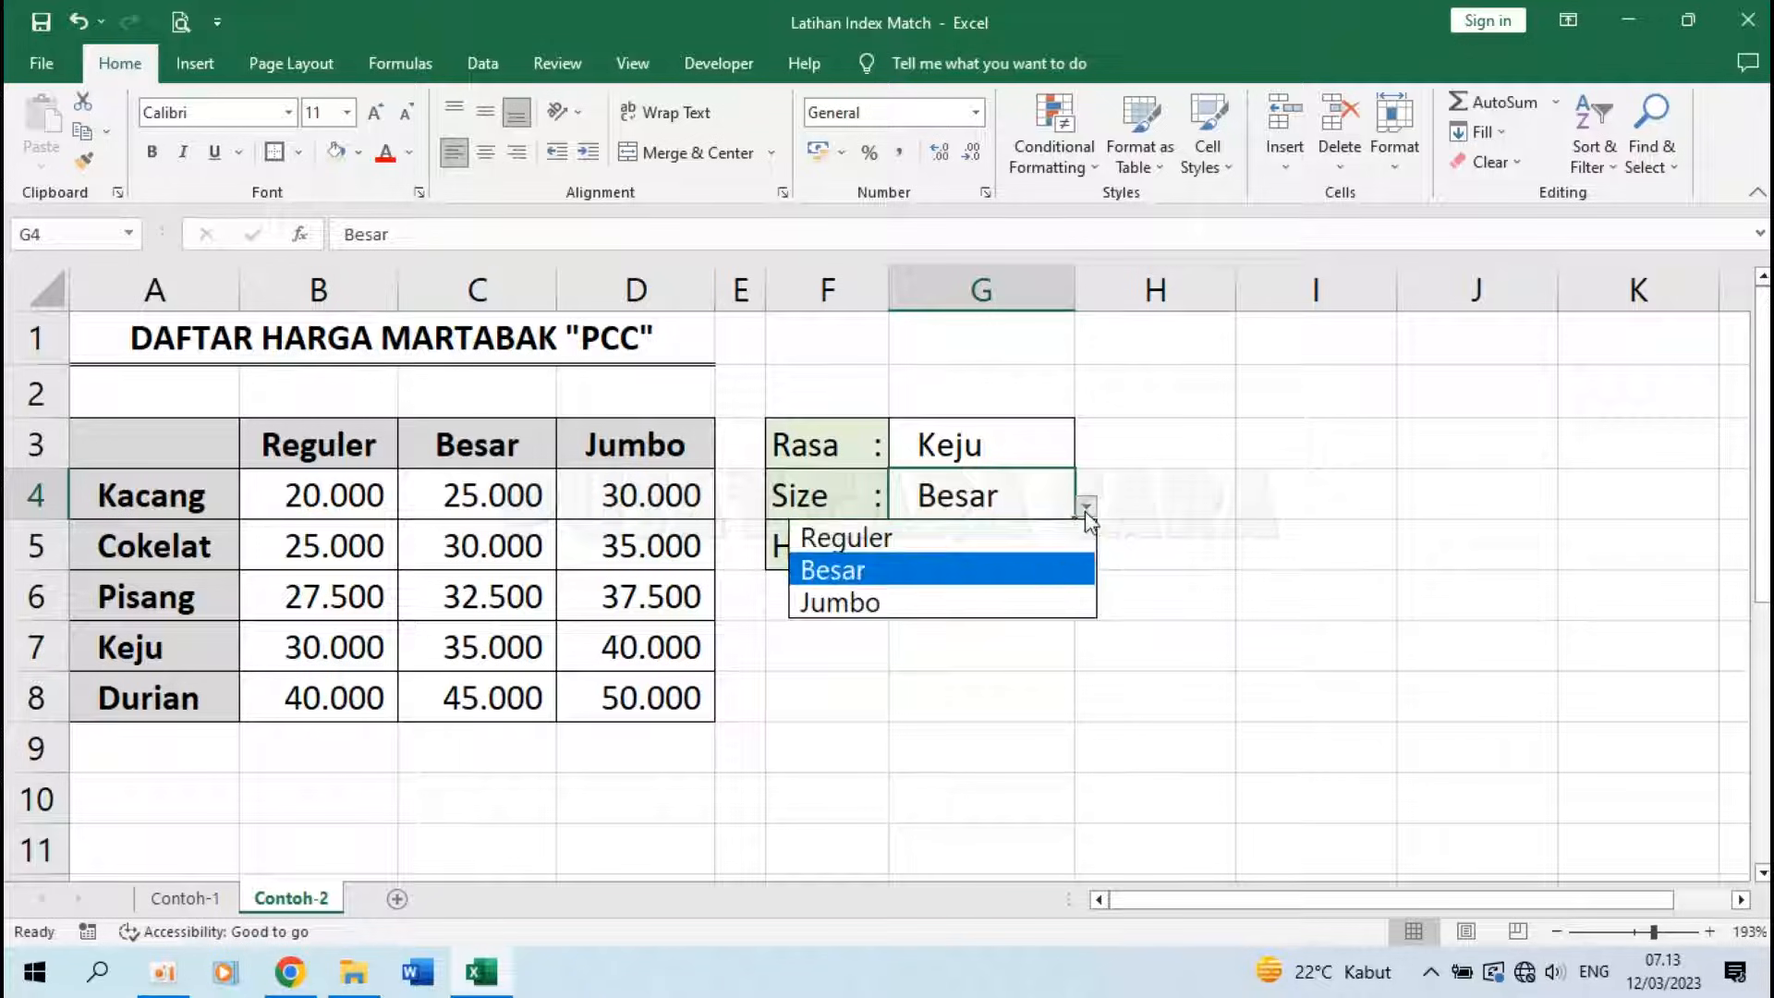
pyautogui.click(1023, 610)
pyautogui.click(1045, 611)
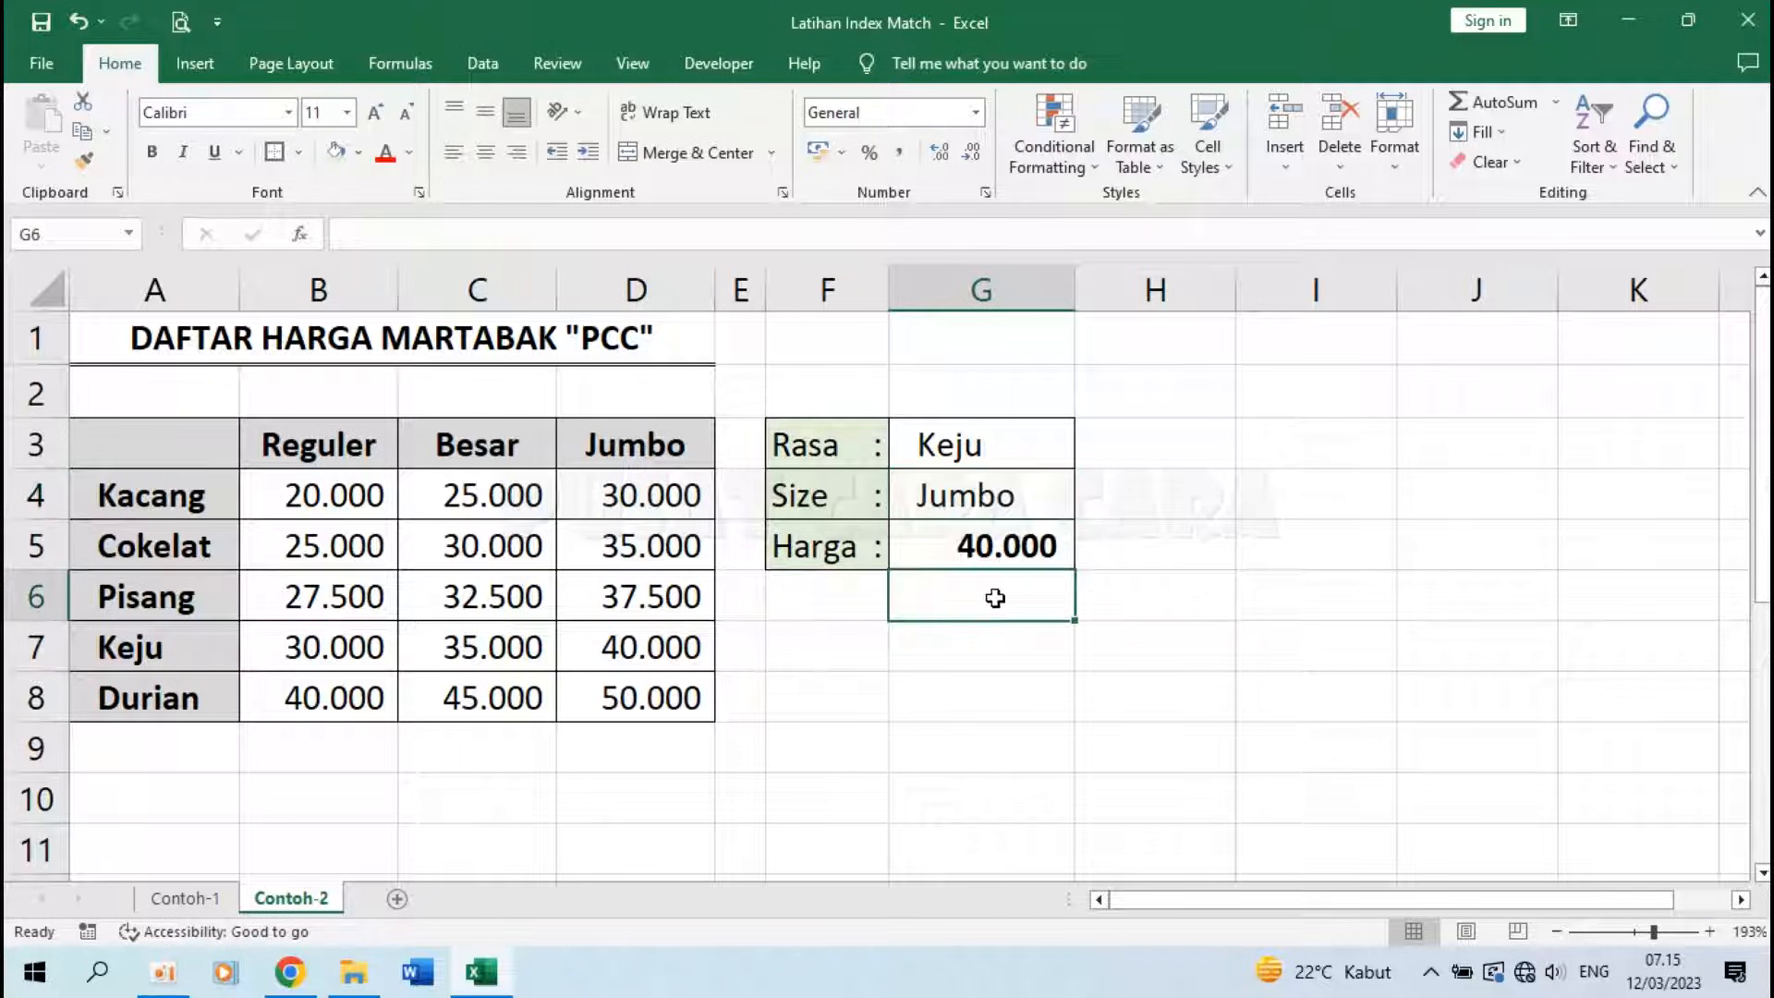
# Step: Examine how the Harga formula finds the Keju row, the Jumbo column and the price within B4:D8
pyautogui.doubleClick(1011, 545)
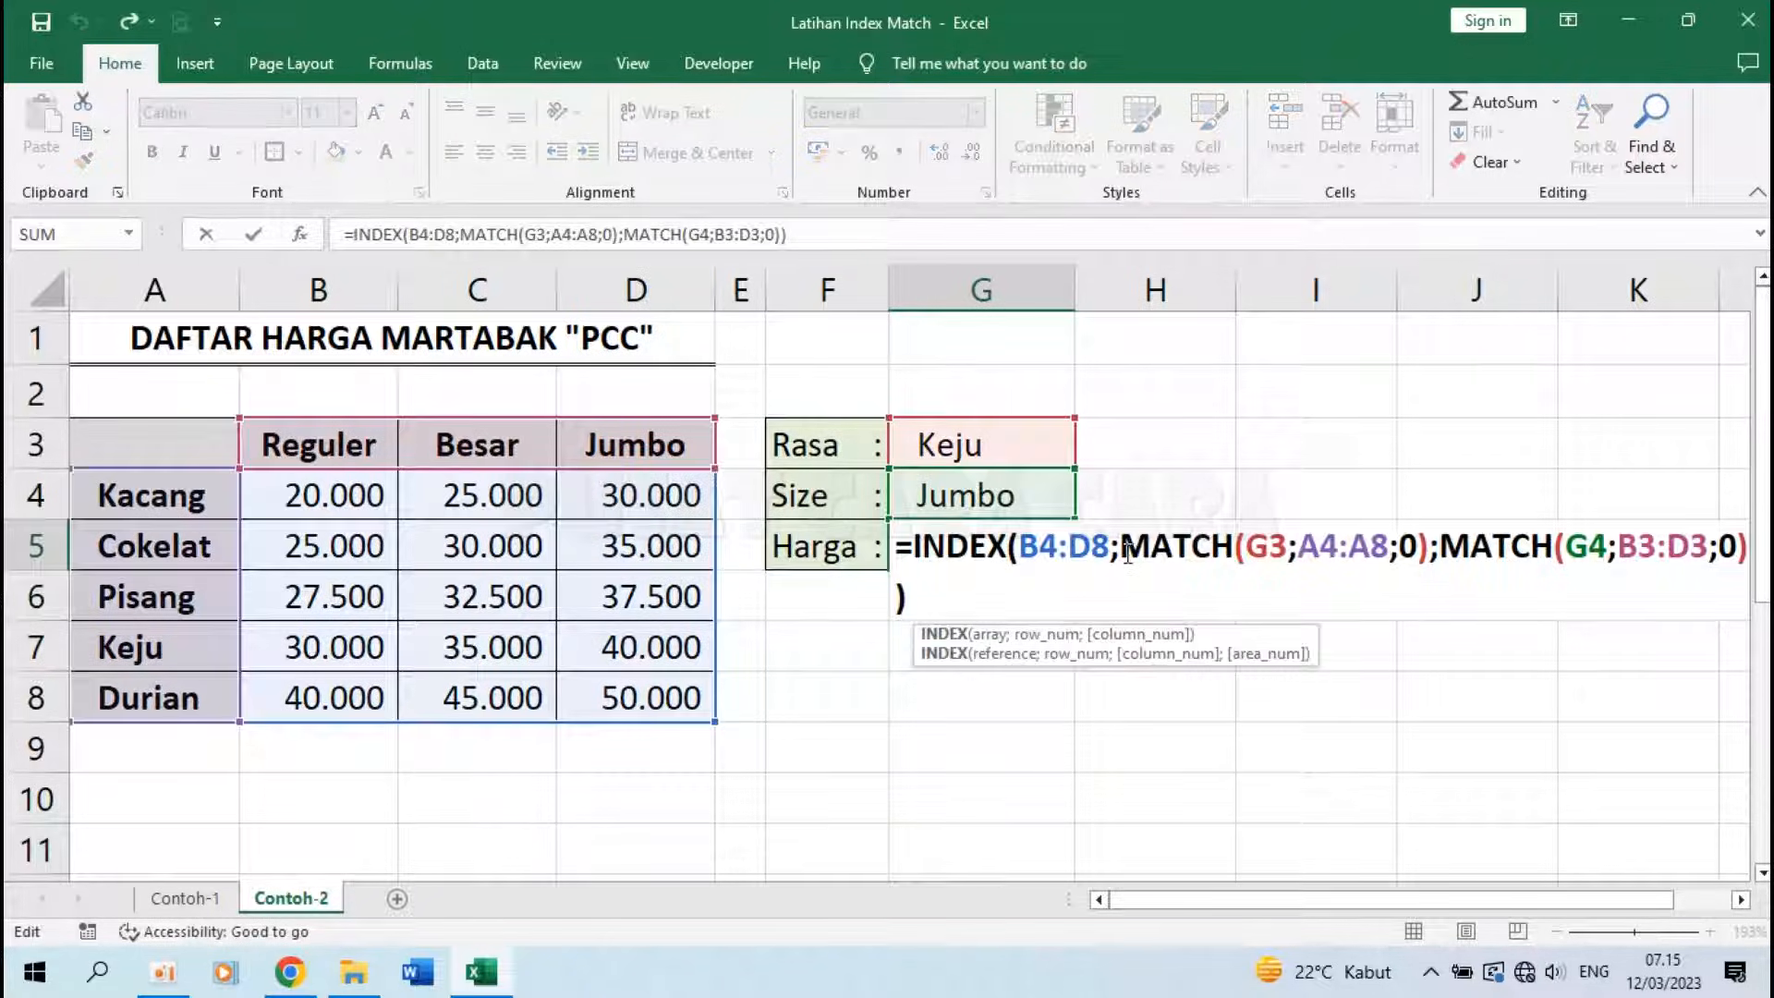
pyautogui.moveTo(1123, 552); pyautogui.dragTo(1288, 552)
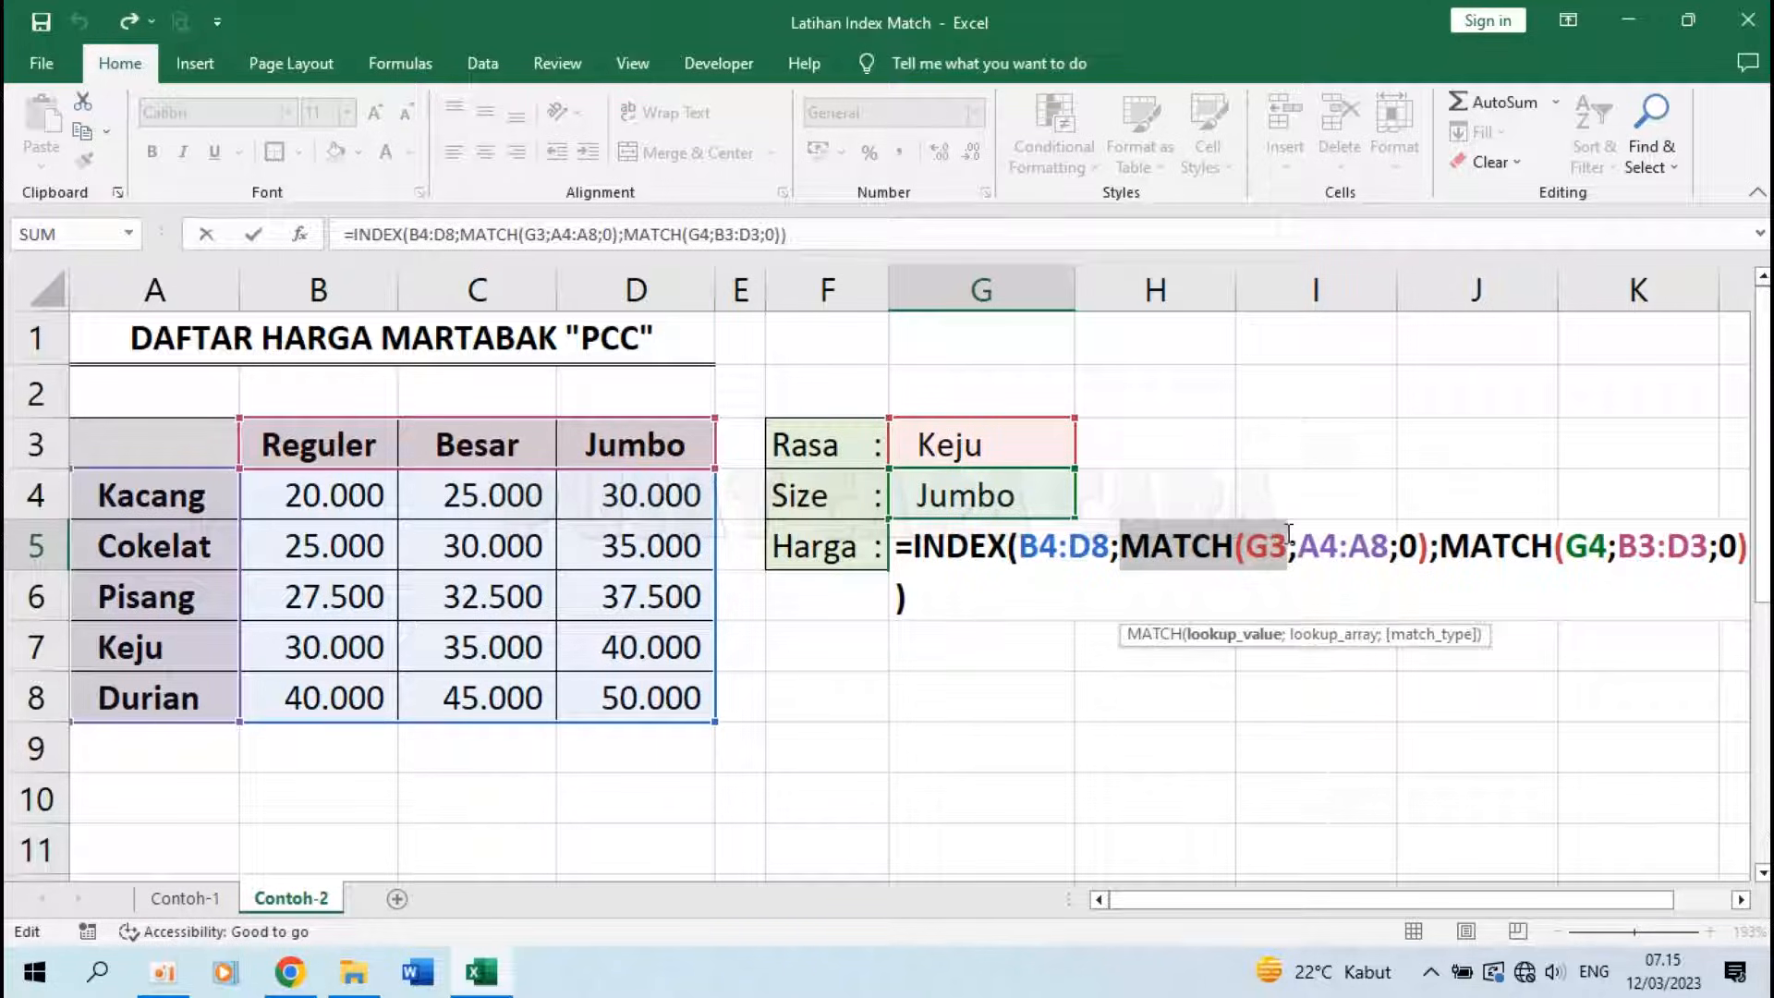
pyautogui.moveTo(1298, 545); pyautogui.dragTo(1388, 545)
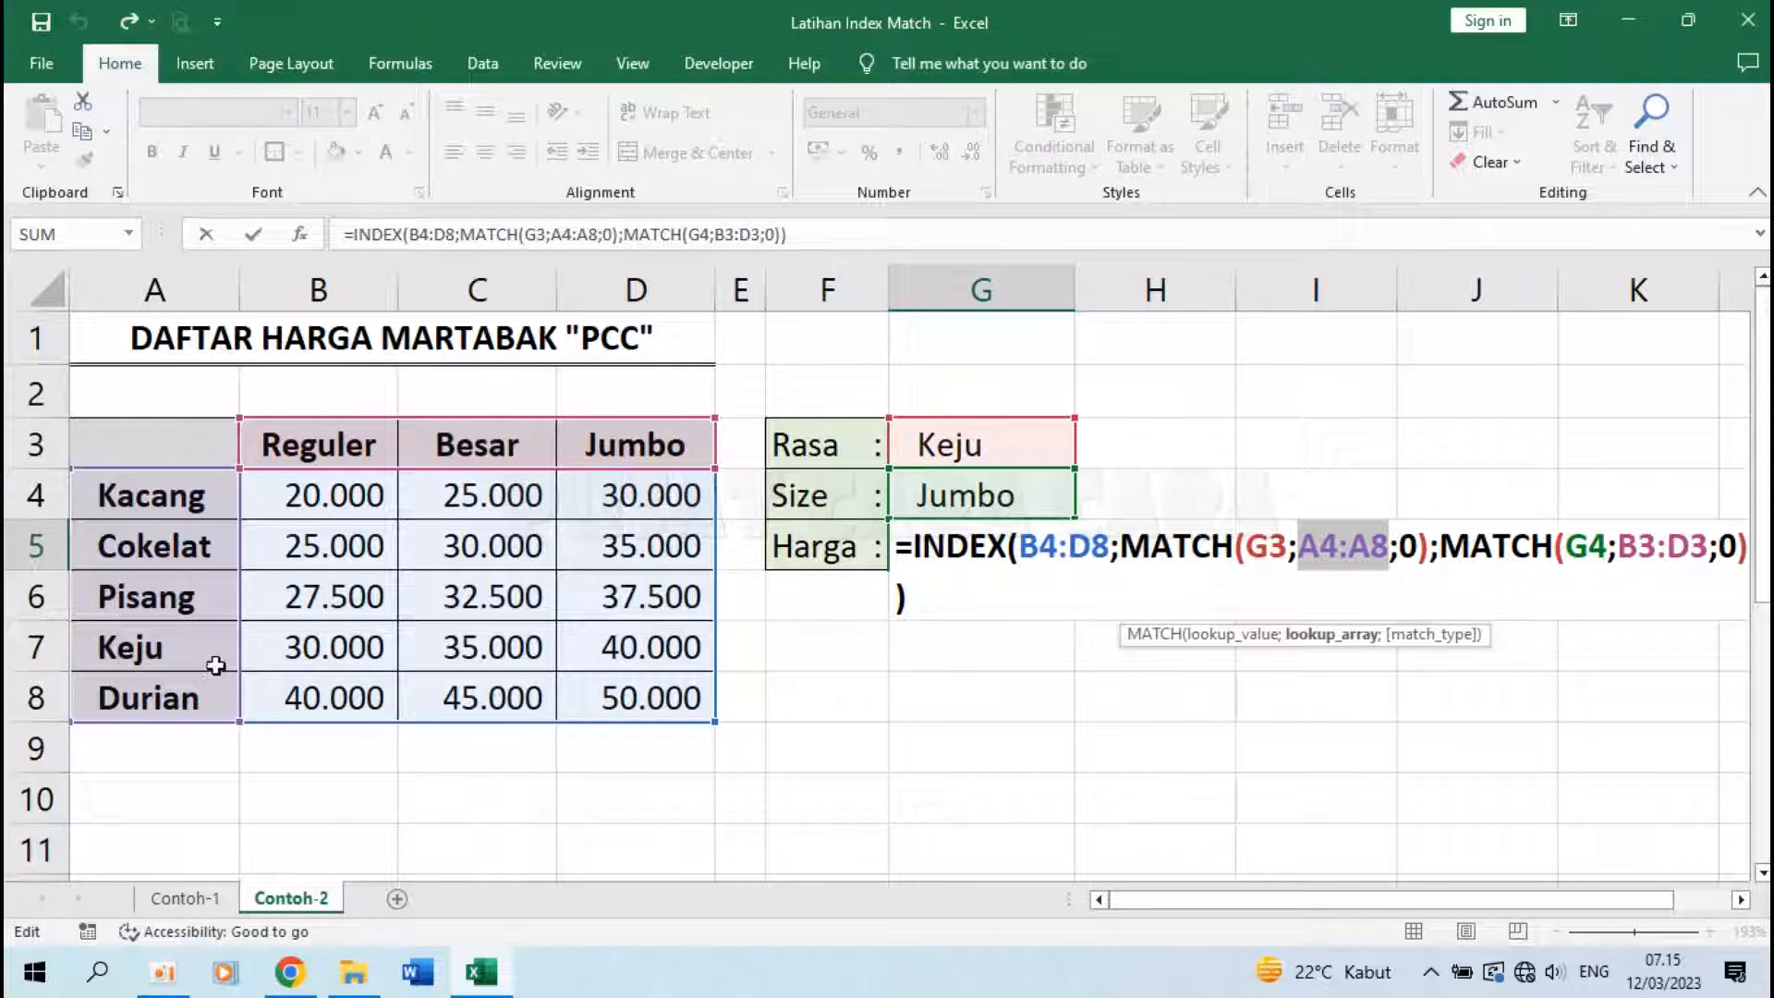
pyautogui.moveTo(1134, 546); pyautogui.dragTo(1603, 554)
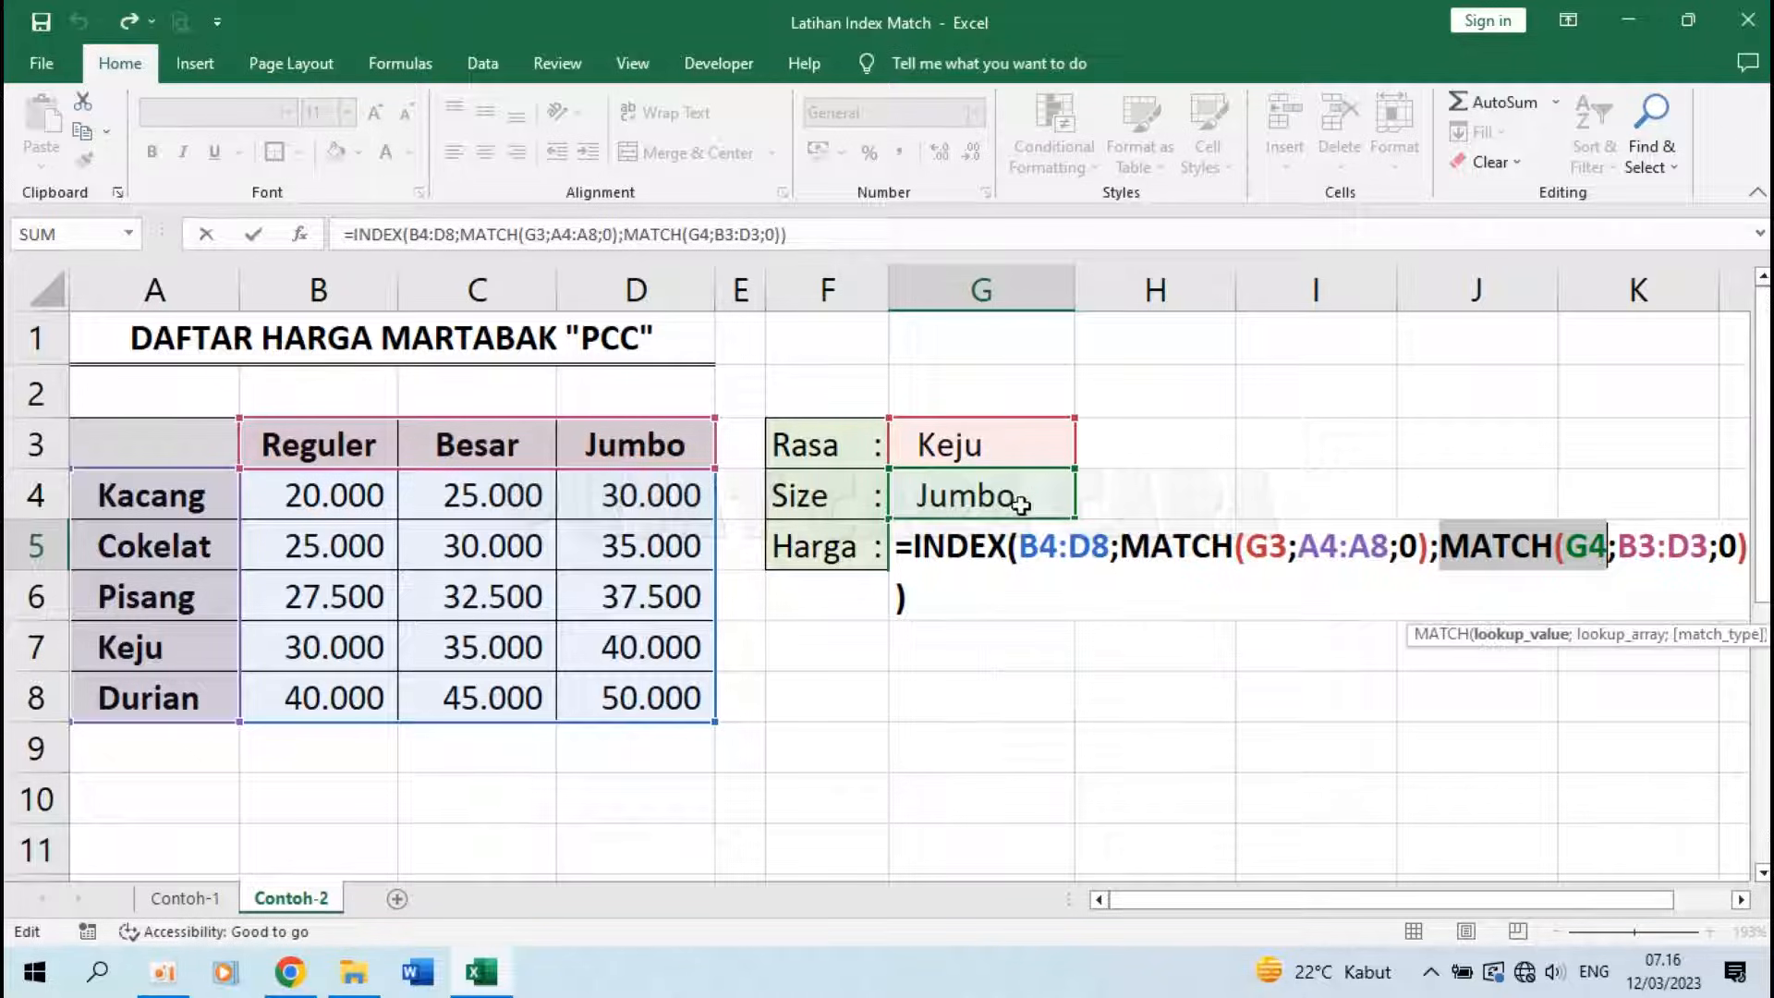
pyautogui.moveTo(1617, 546); pyautogui.dragTo(1707, 546)
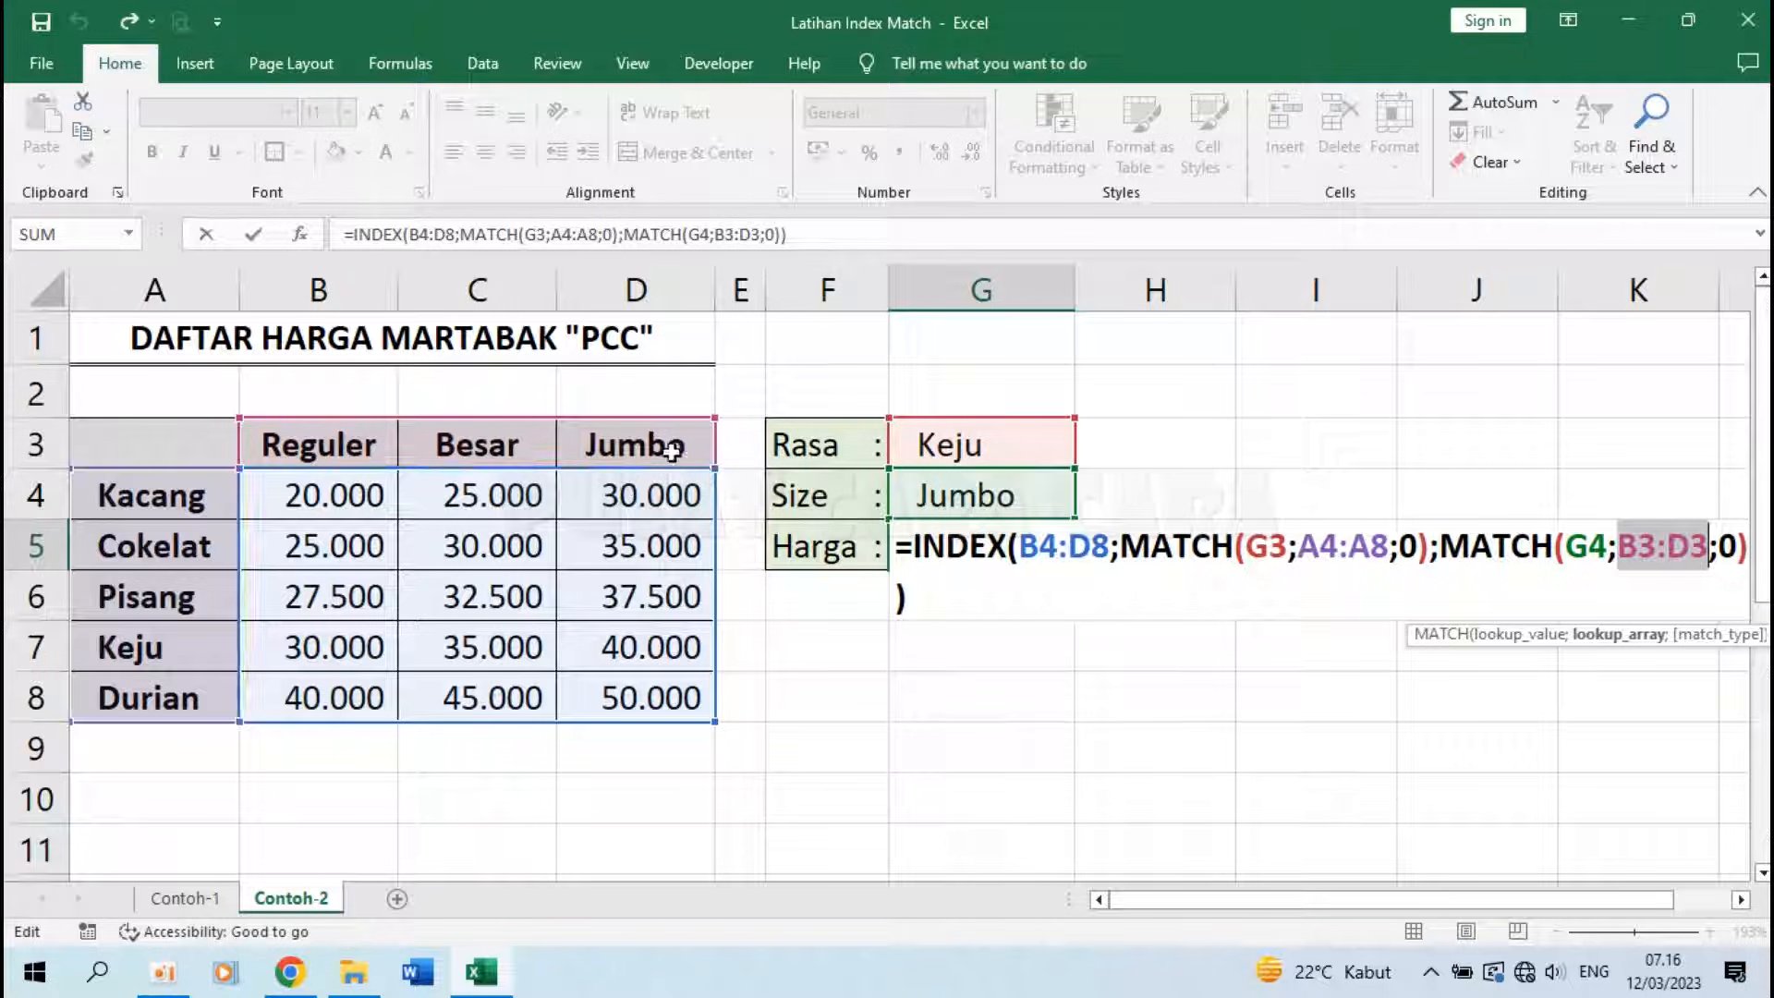
pyautogui.moveTo(1120, 554); pyautogui.dragTo(1711, 546)
pyautogui.click(1515, 546)
pyautogui.click(1168, 546)
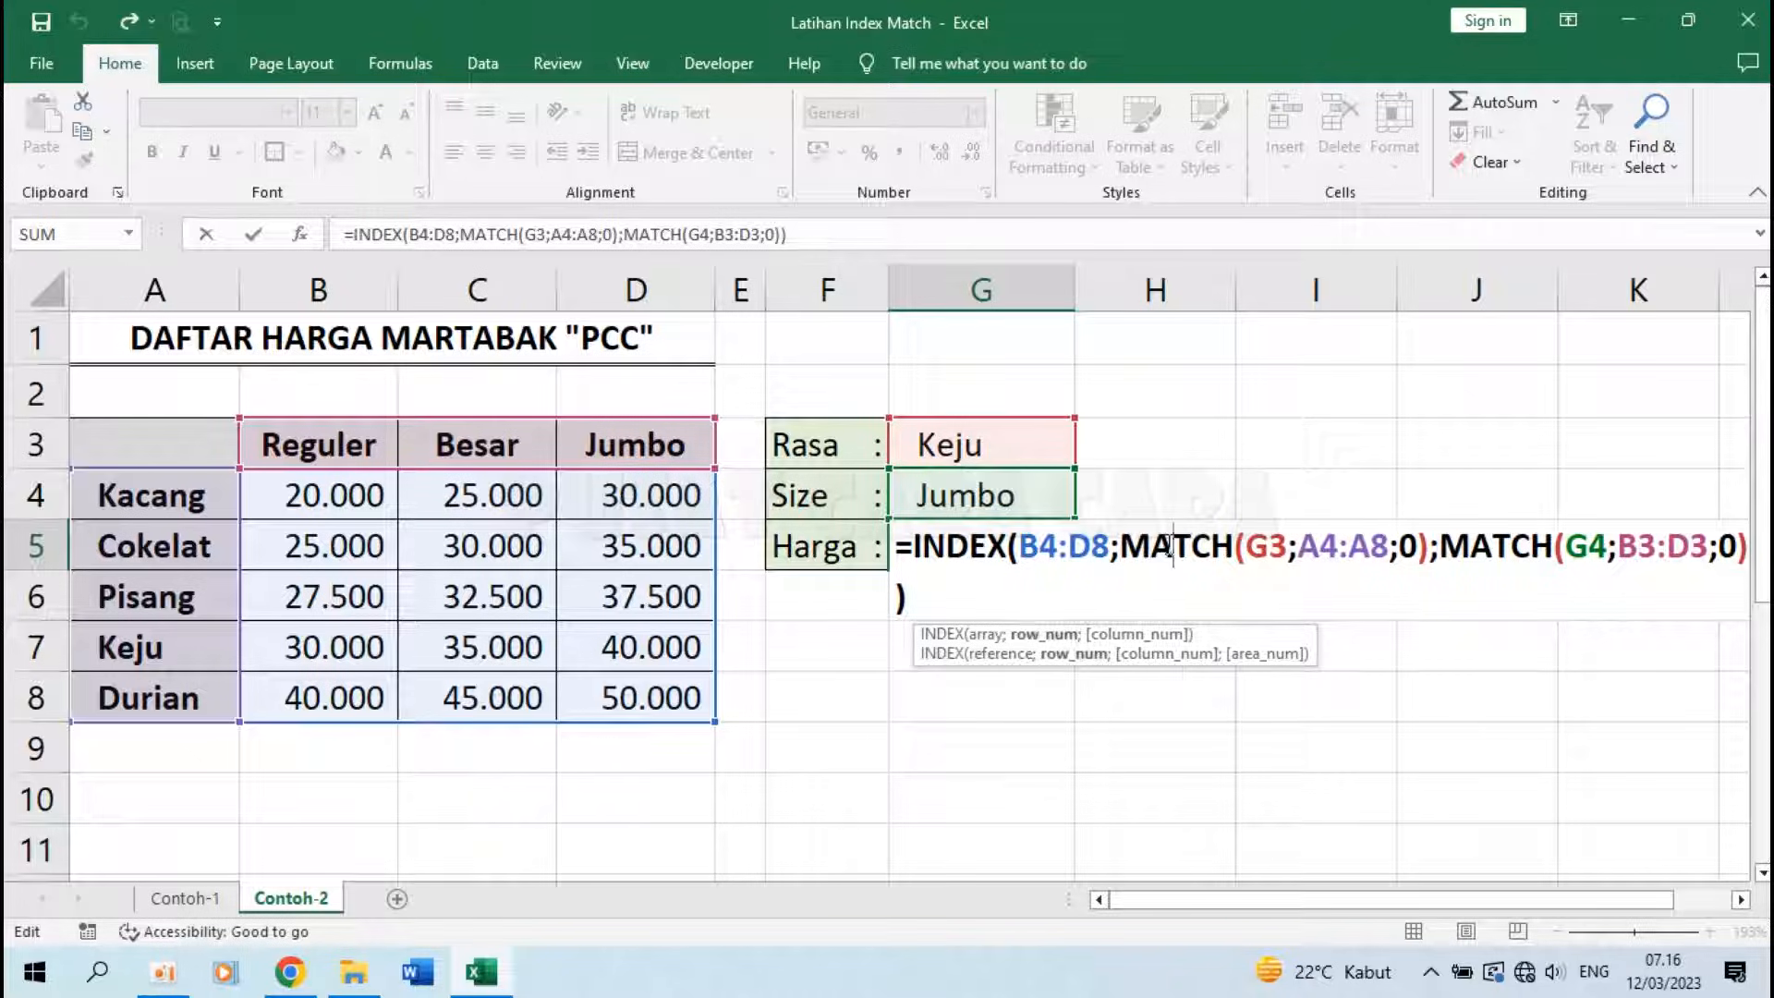
pyautogui.click(1493, 546)
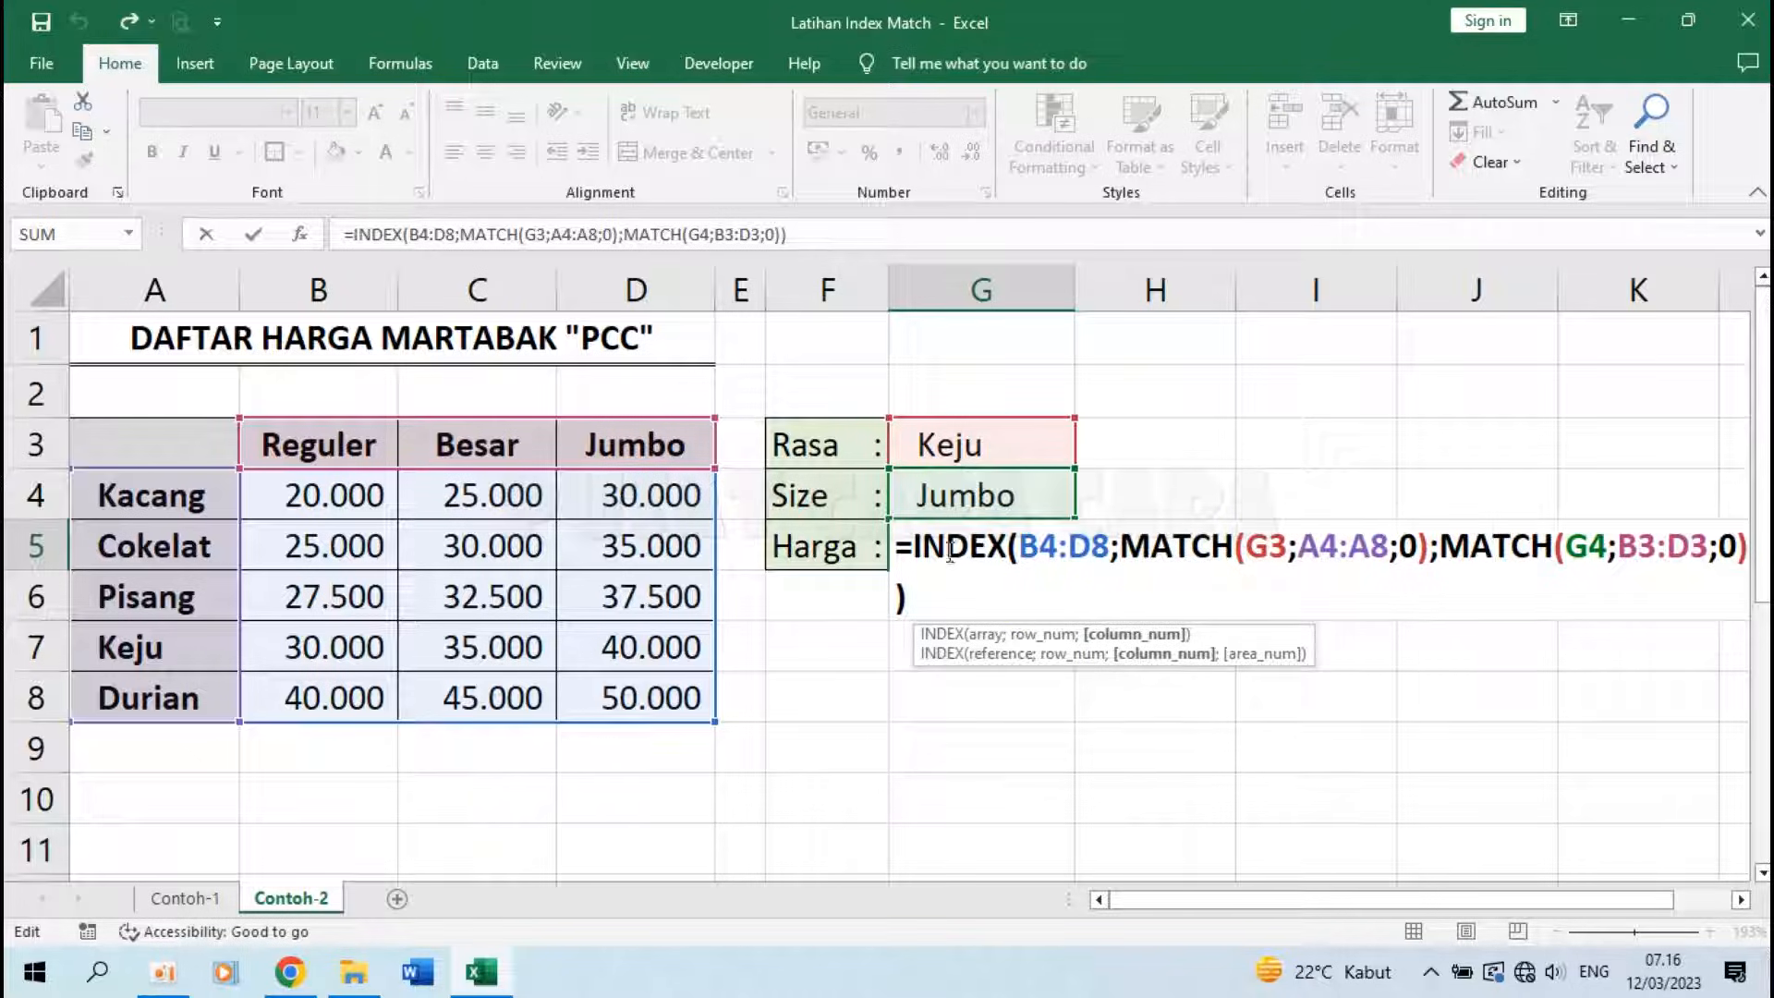
pyautogui.moveTo(909, 547); pyautogui.dragTo(1109, 546)
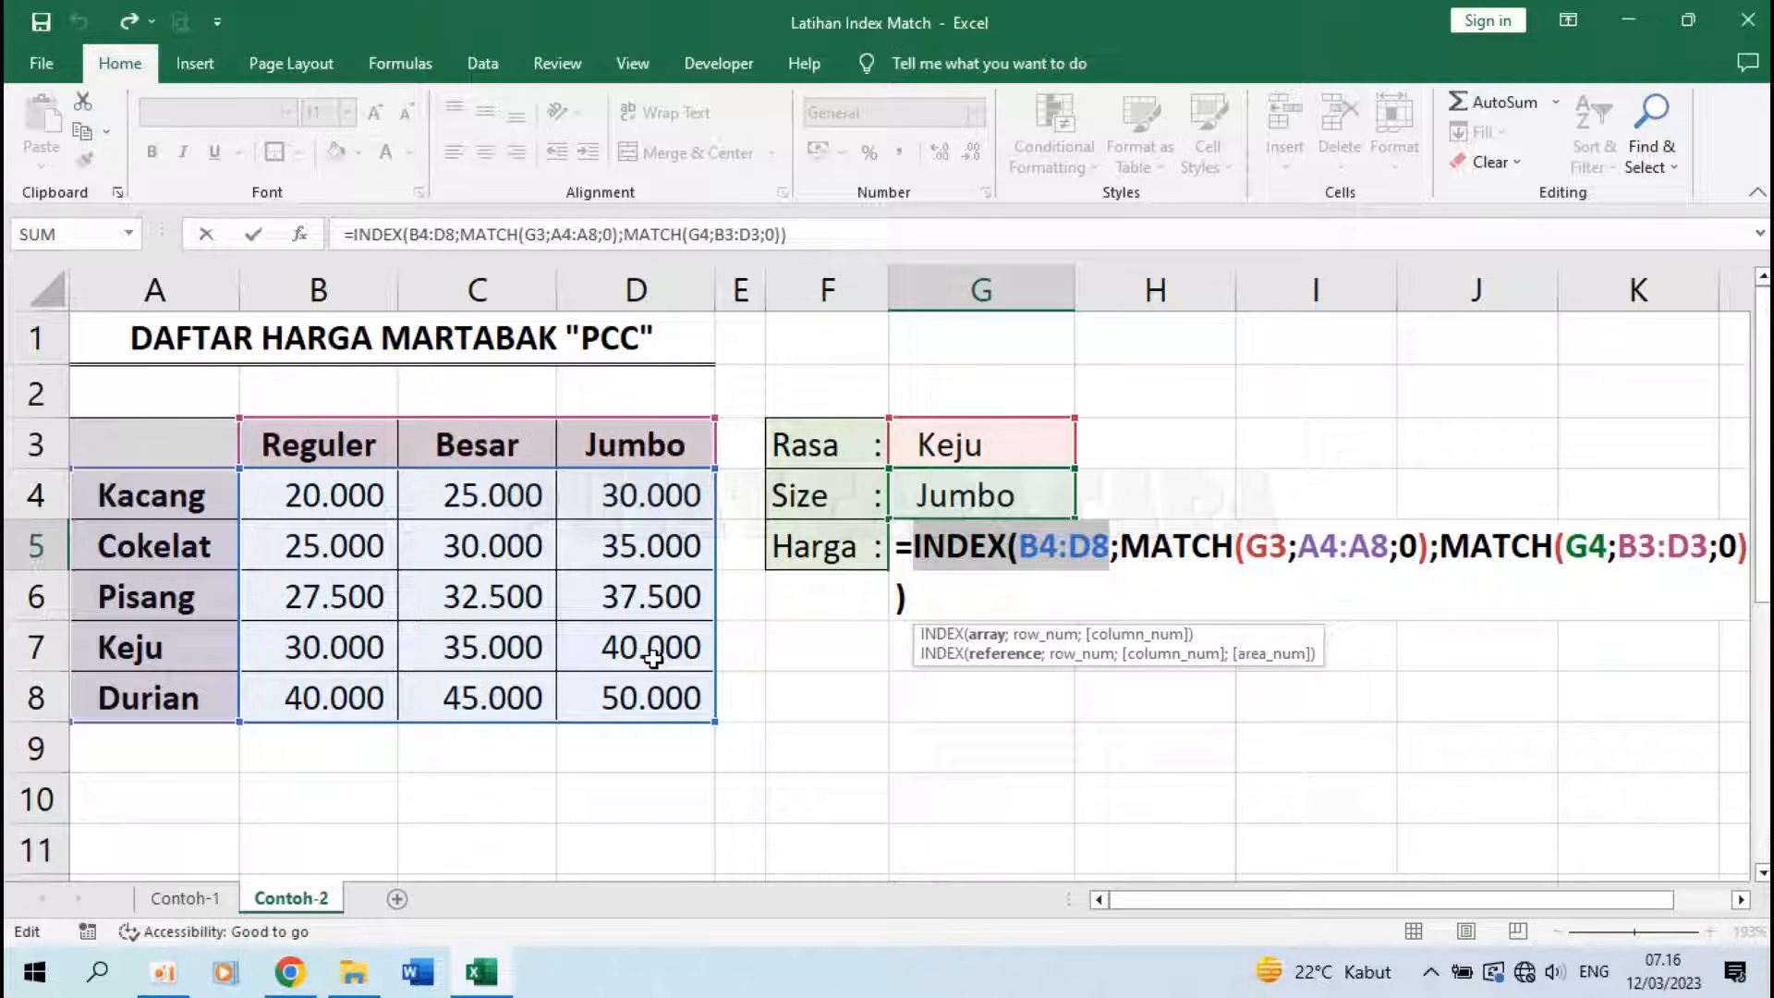
pyautogui.press('Return')
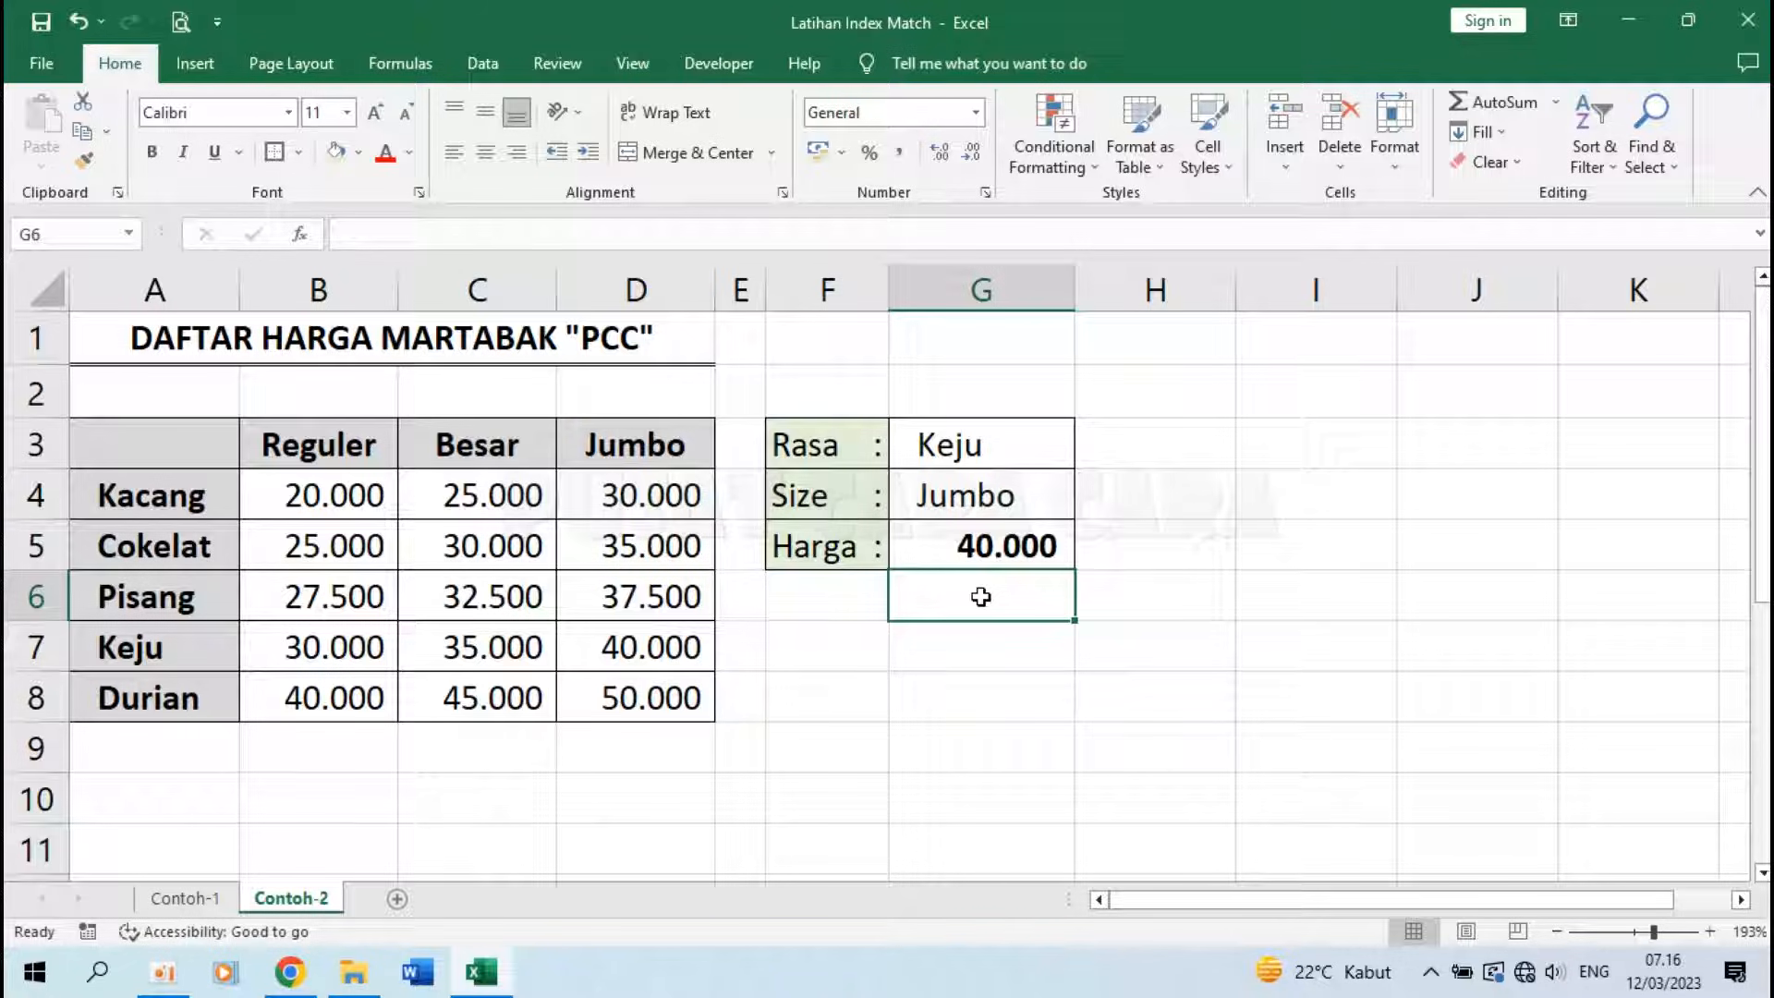
# Step: Start a VLOOKUP formula in G6 with G3 as the lookup value and A4:D8 as the table array
pyautogui.write('=')
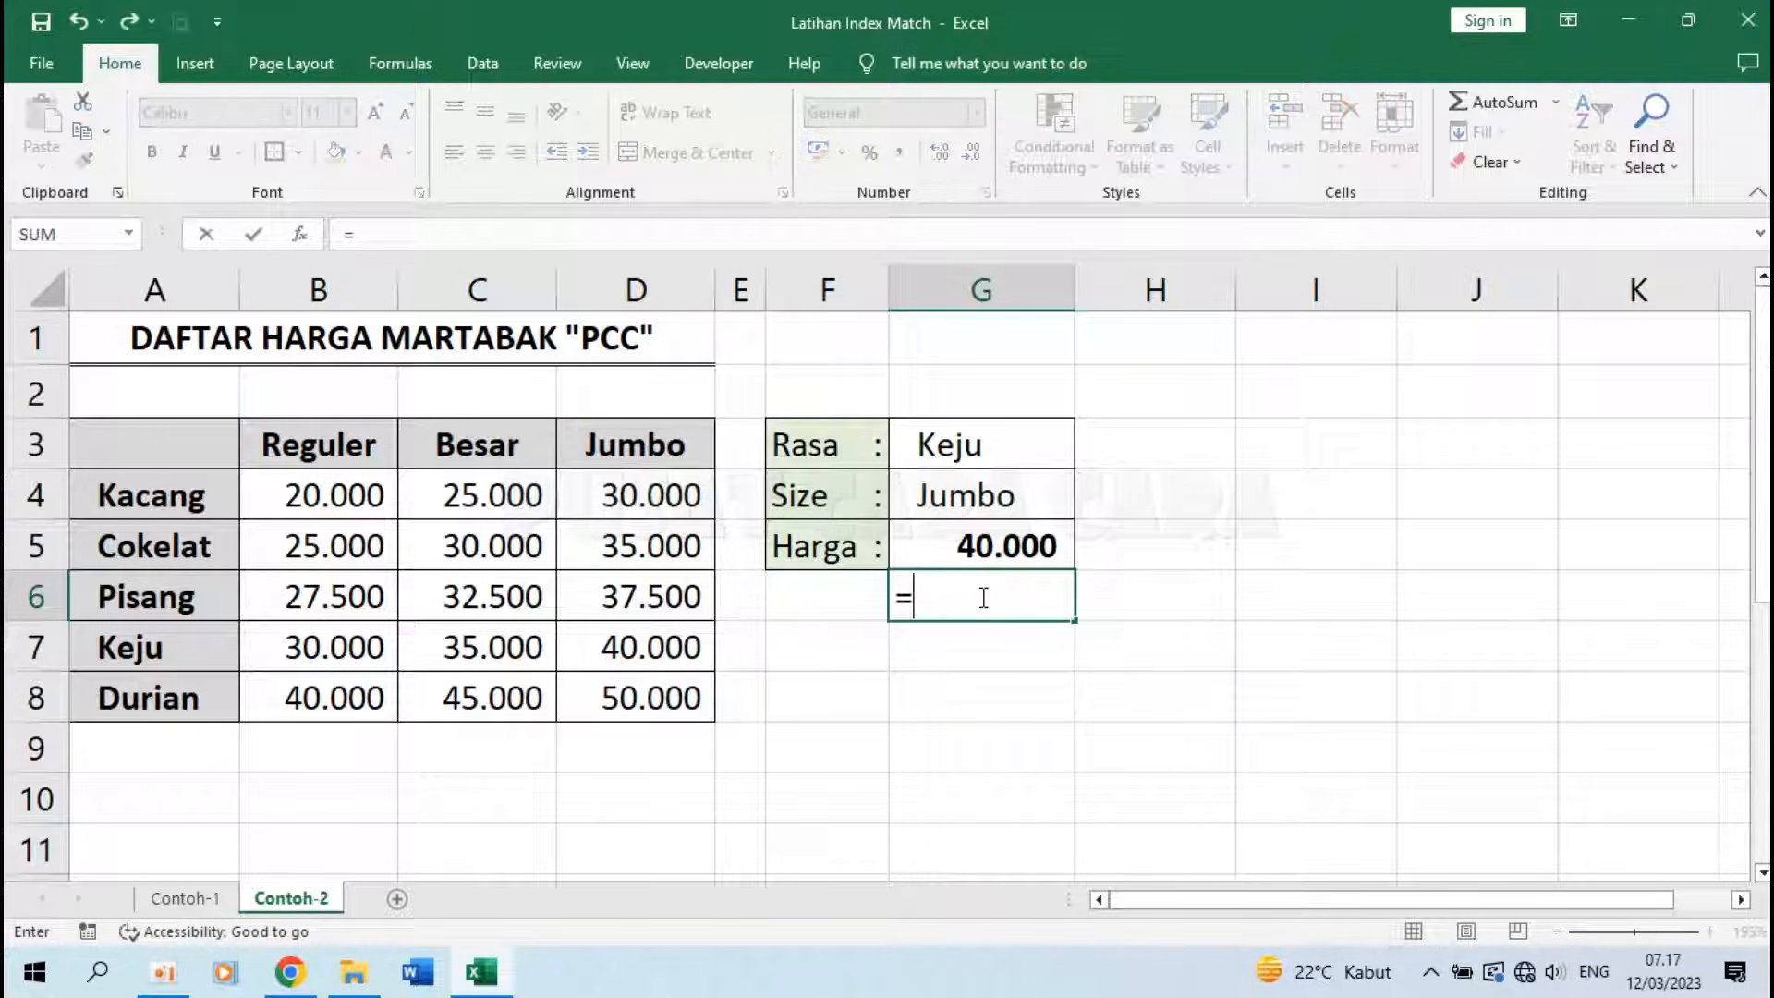
pyautogui.write('VLOOKUP(')
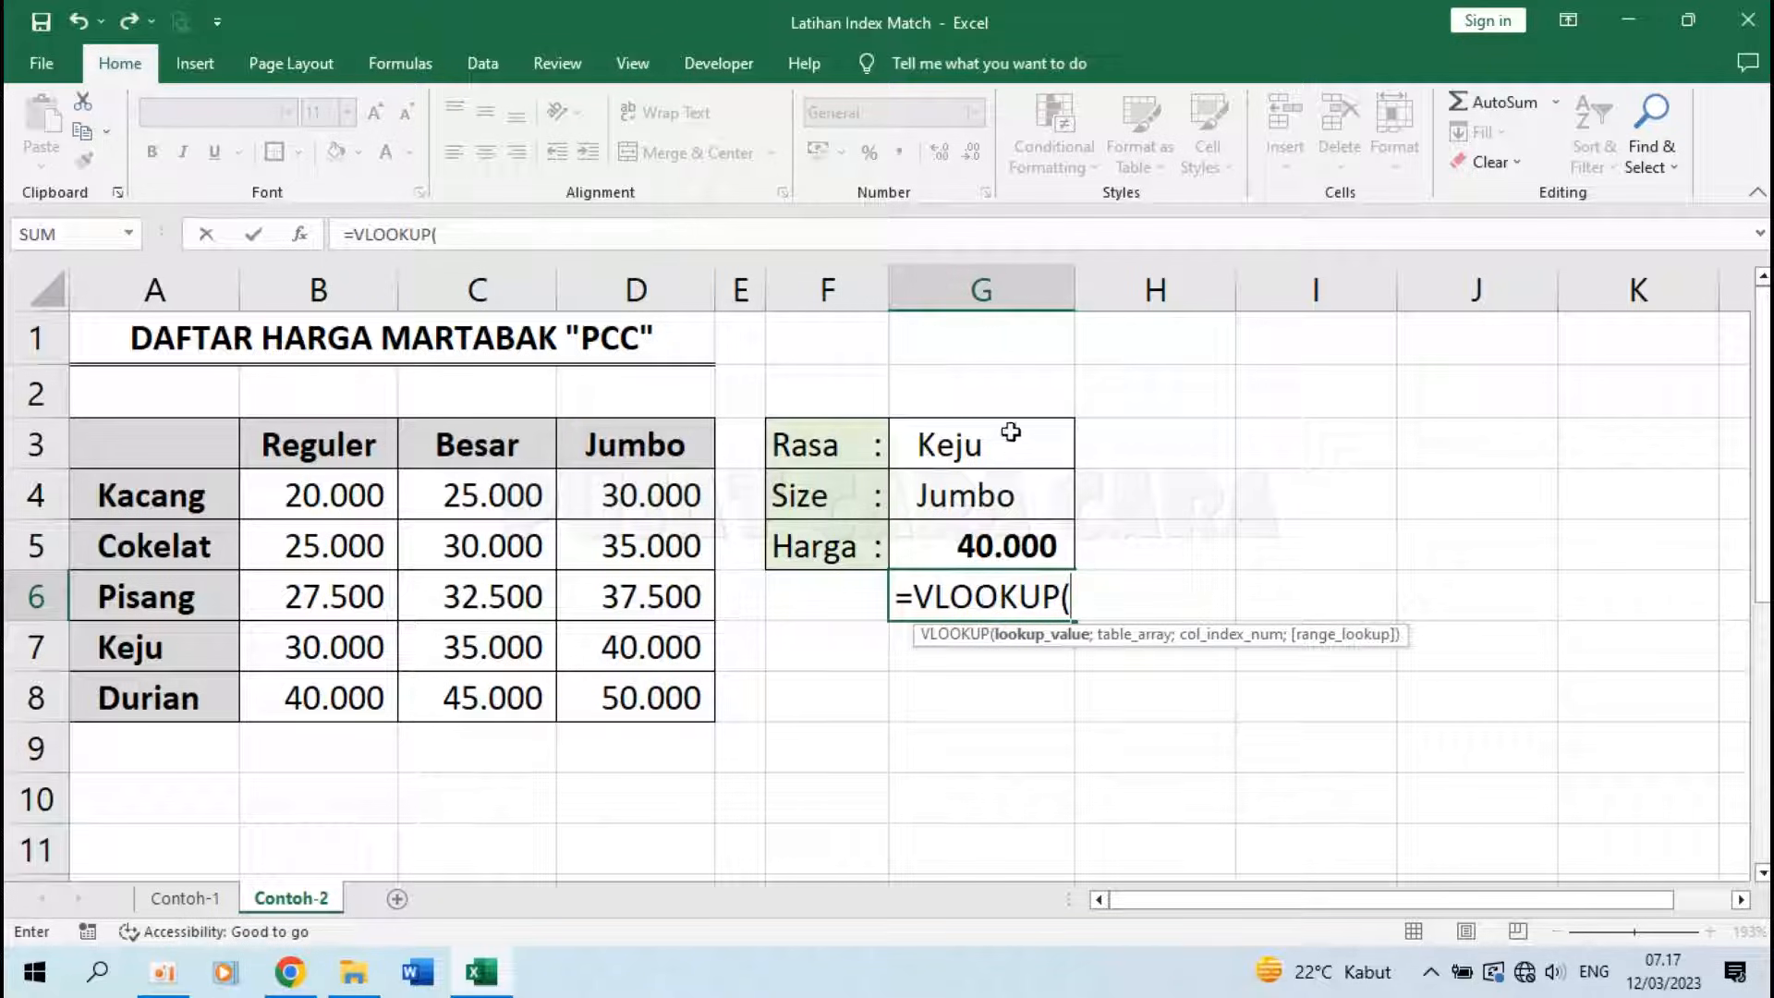
pyautogui.click(970, 449)
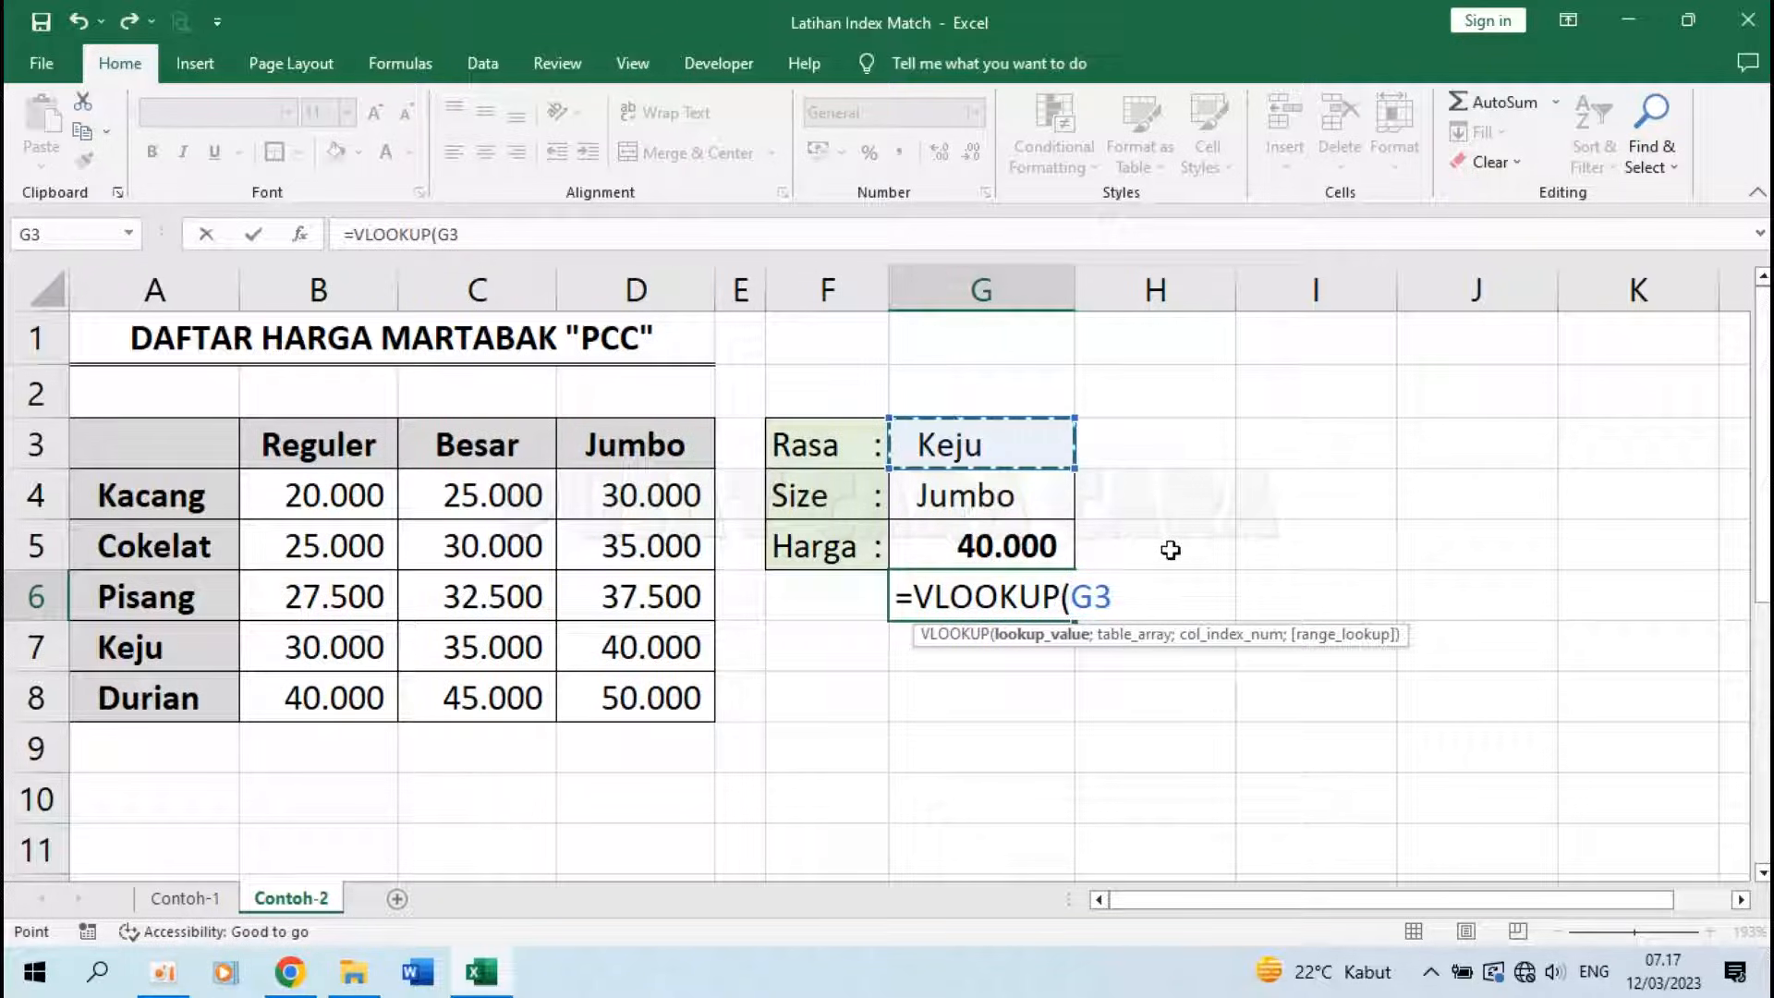
pyautogui.write(';')
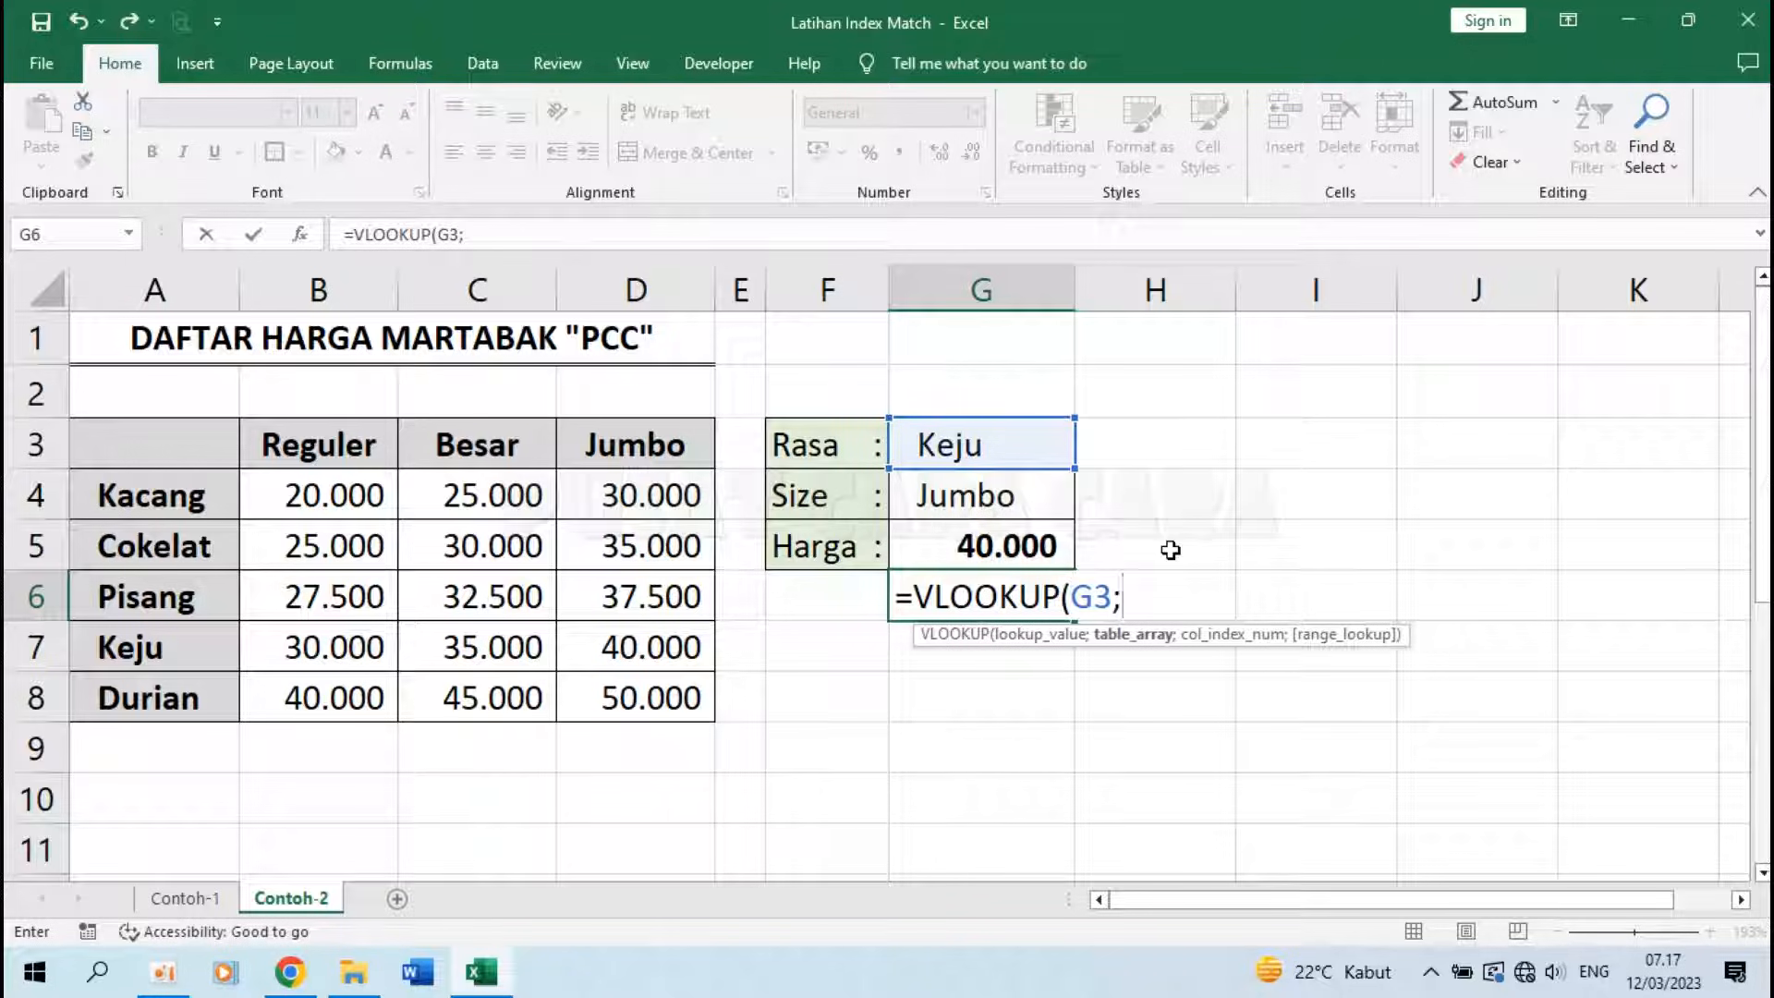
pyautogui.moveTo(139, 499); pyautogui.dragTo(665, 704)
pyautogui.write(';')
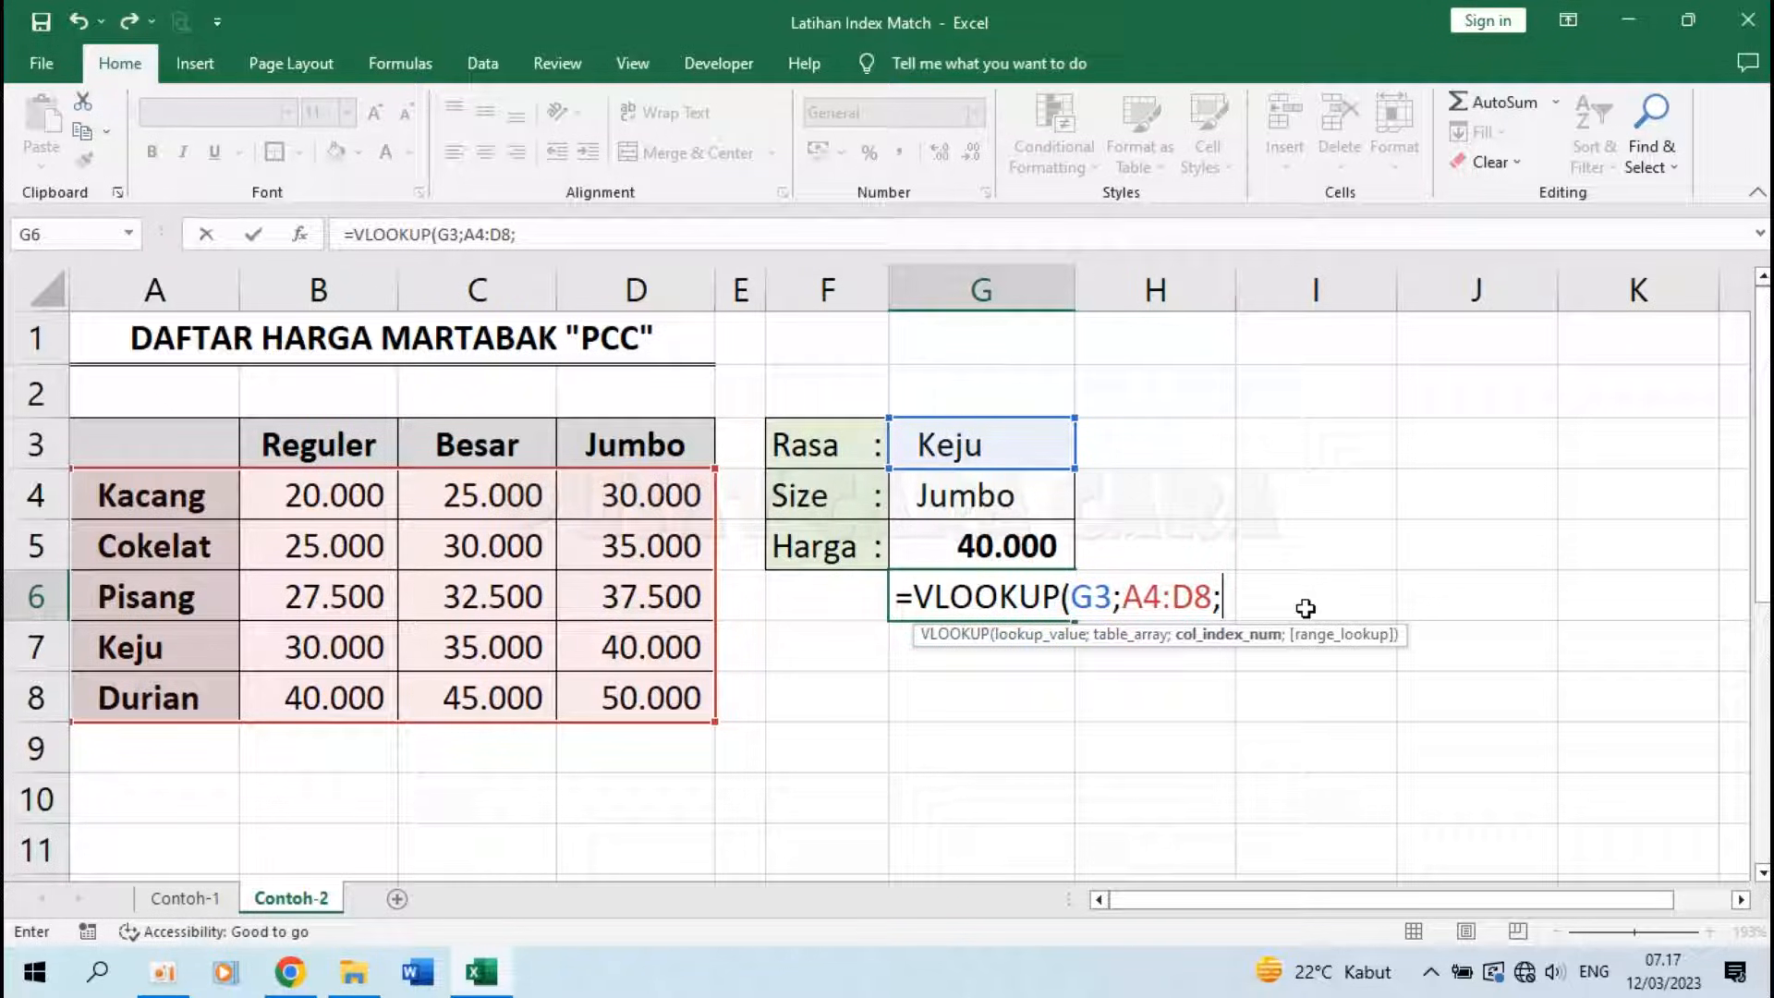
# Step: Use an IF function as the column index argument, returning 2 when G4 equals the Reguler header in B3
pyautogui.write('IF')
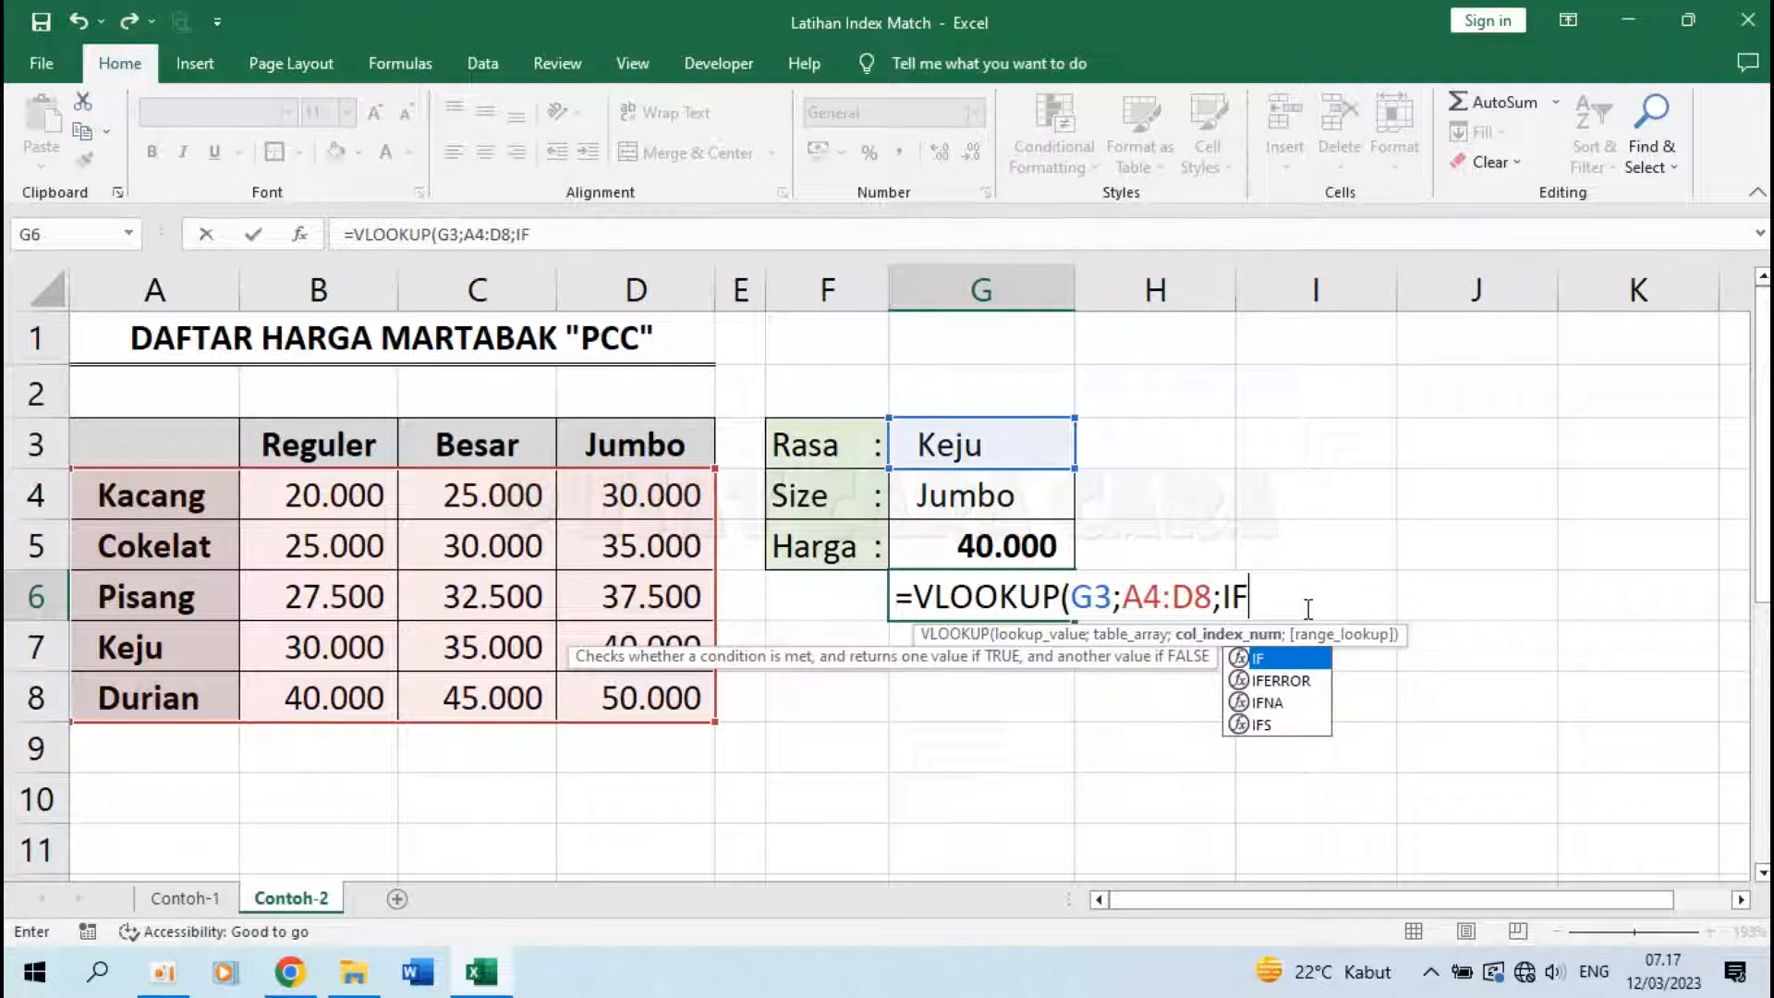
pyautogui.write('(')
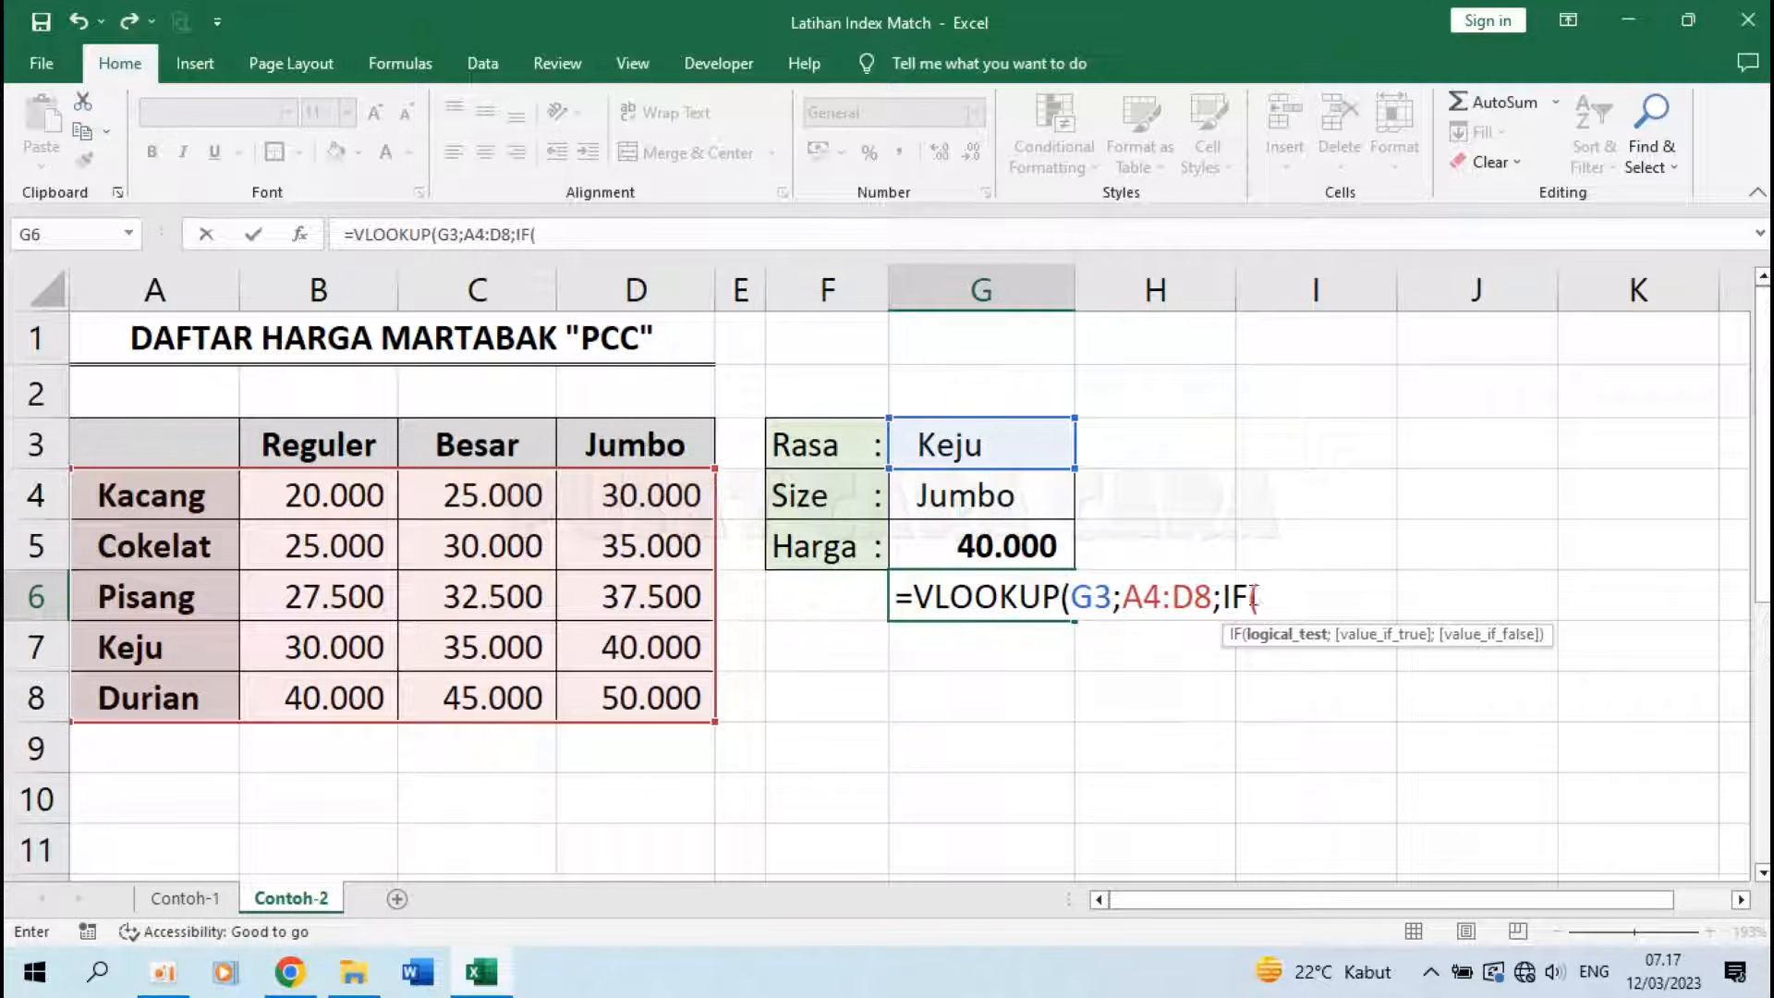
pyautogui.click(1009, 503)
pyautogui.write('=')
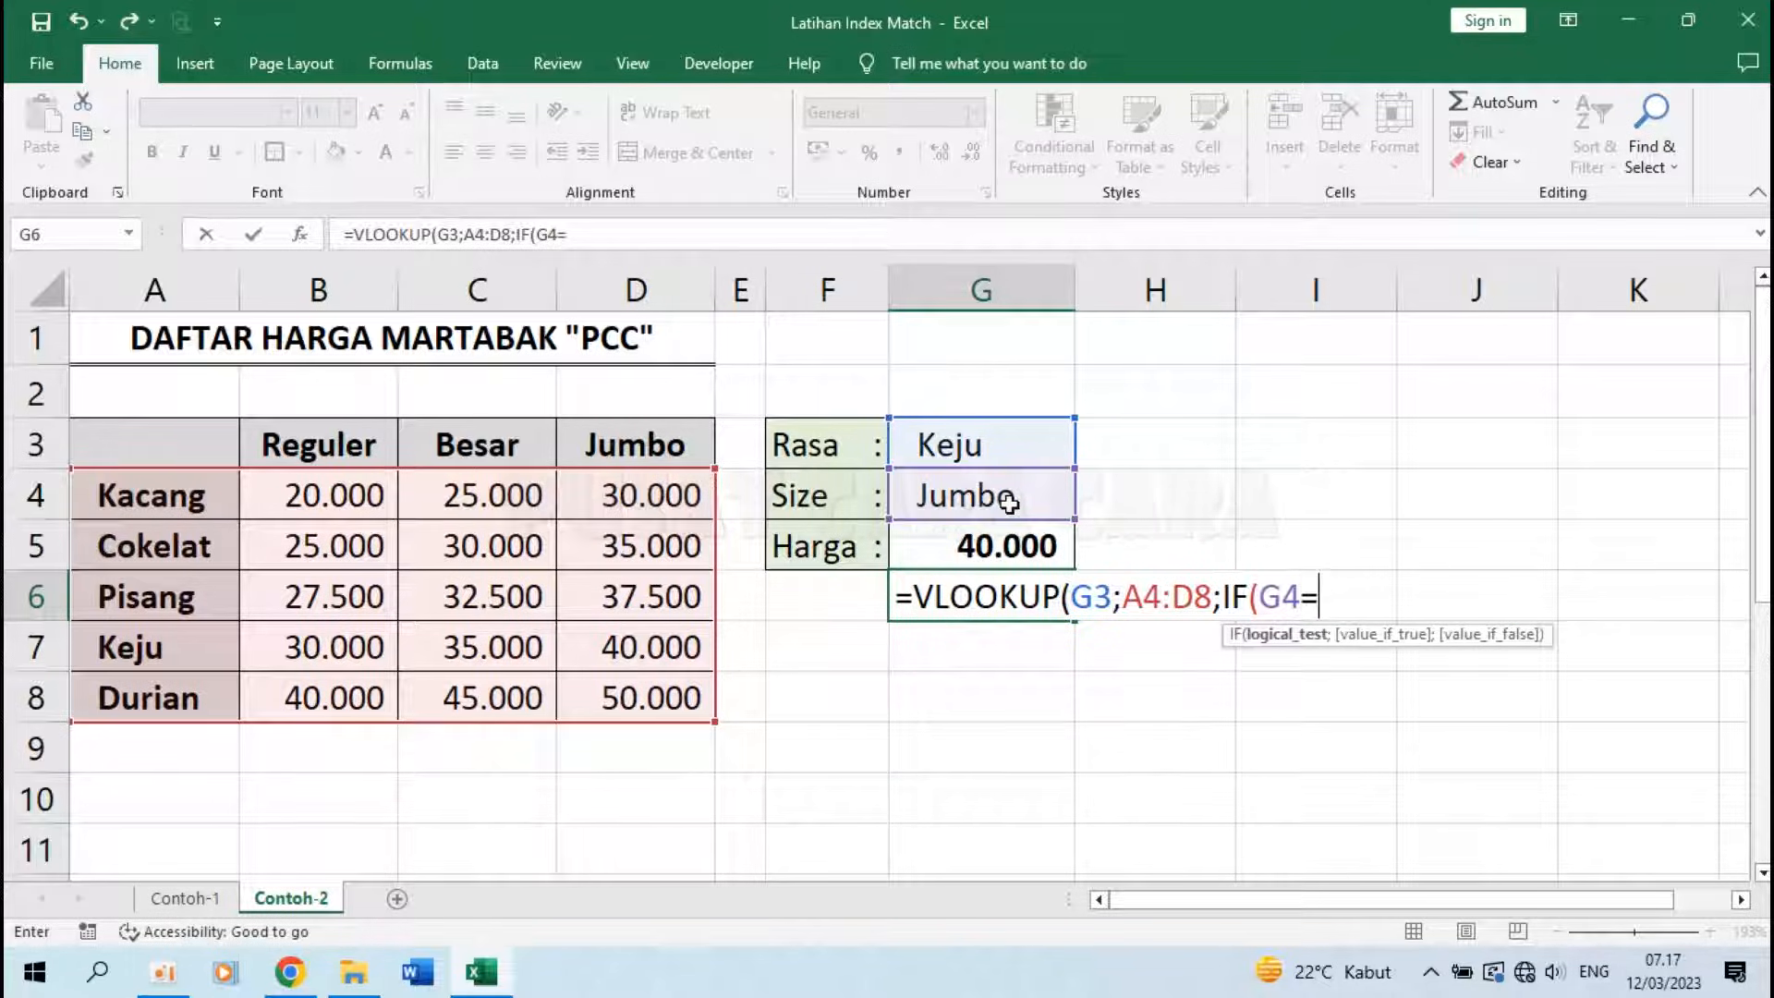
pyautogui.click(325, 445)
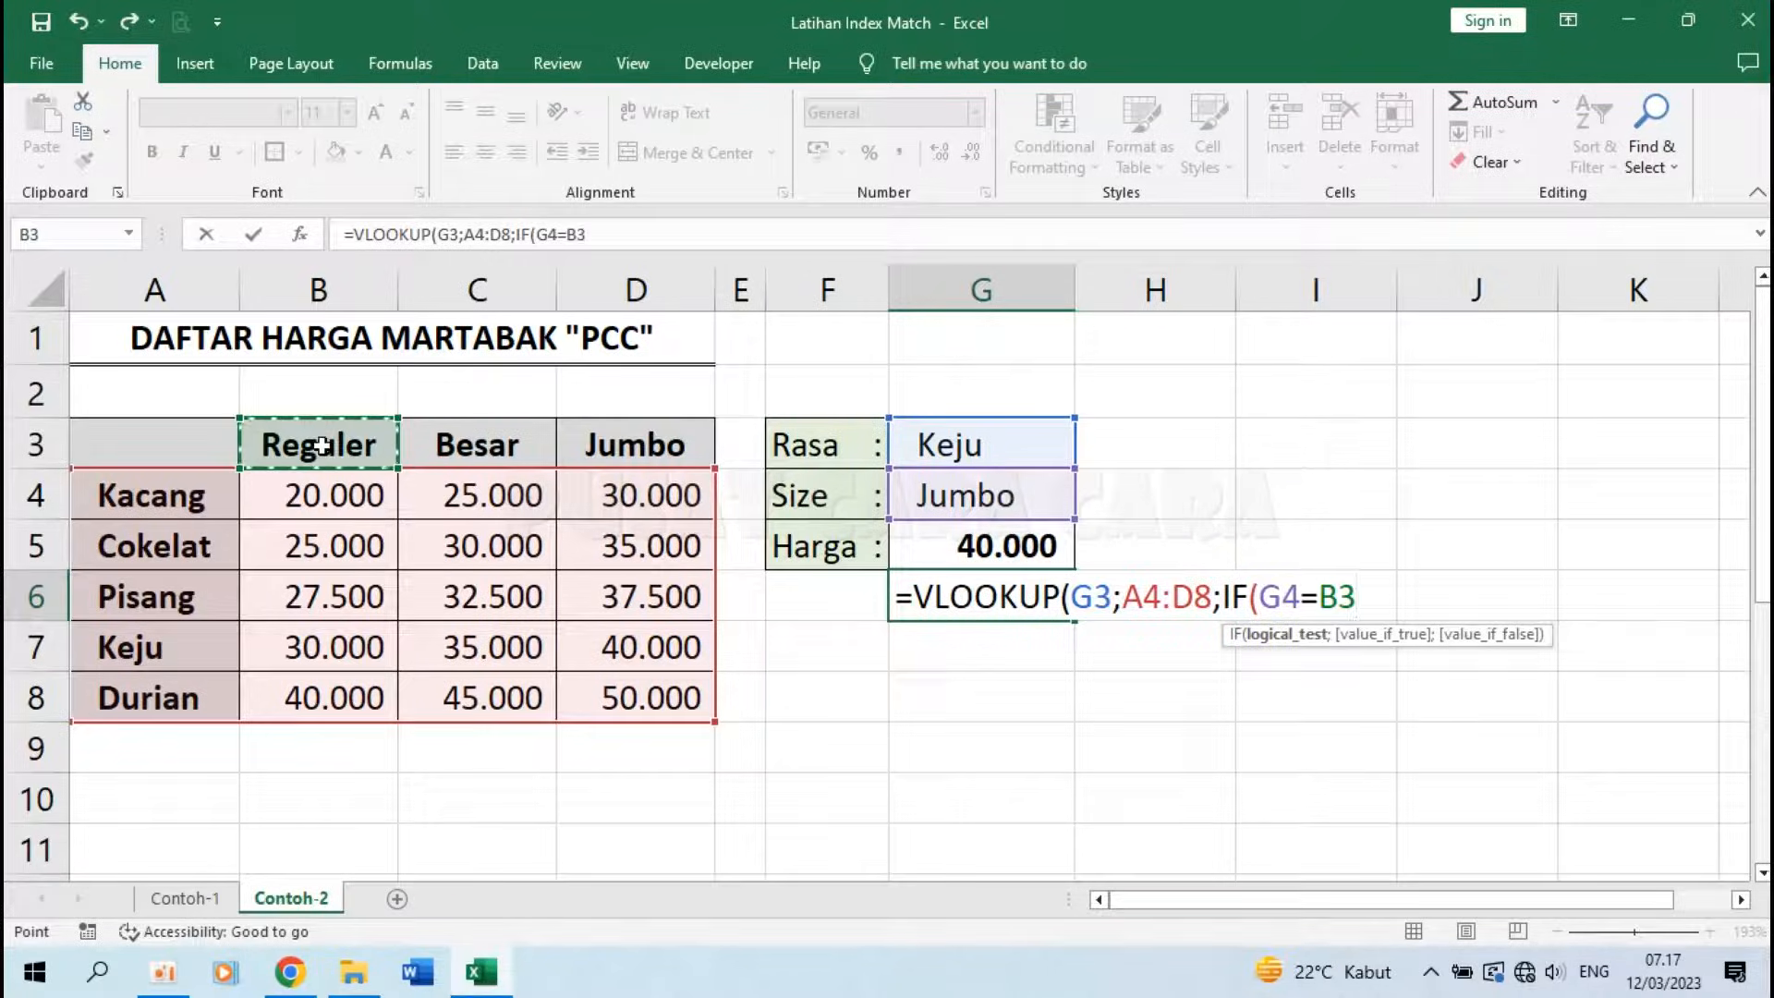
pyautogui.write(';')
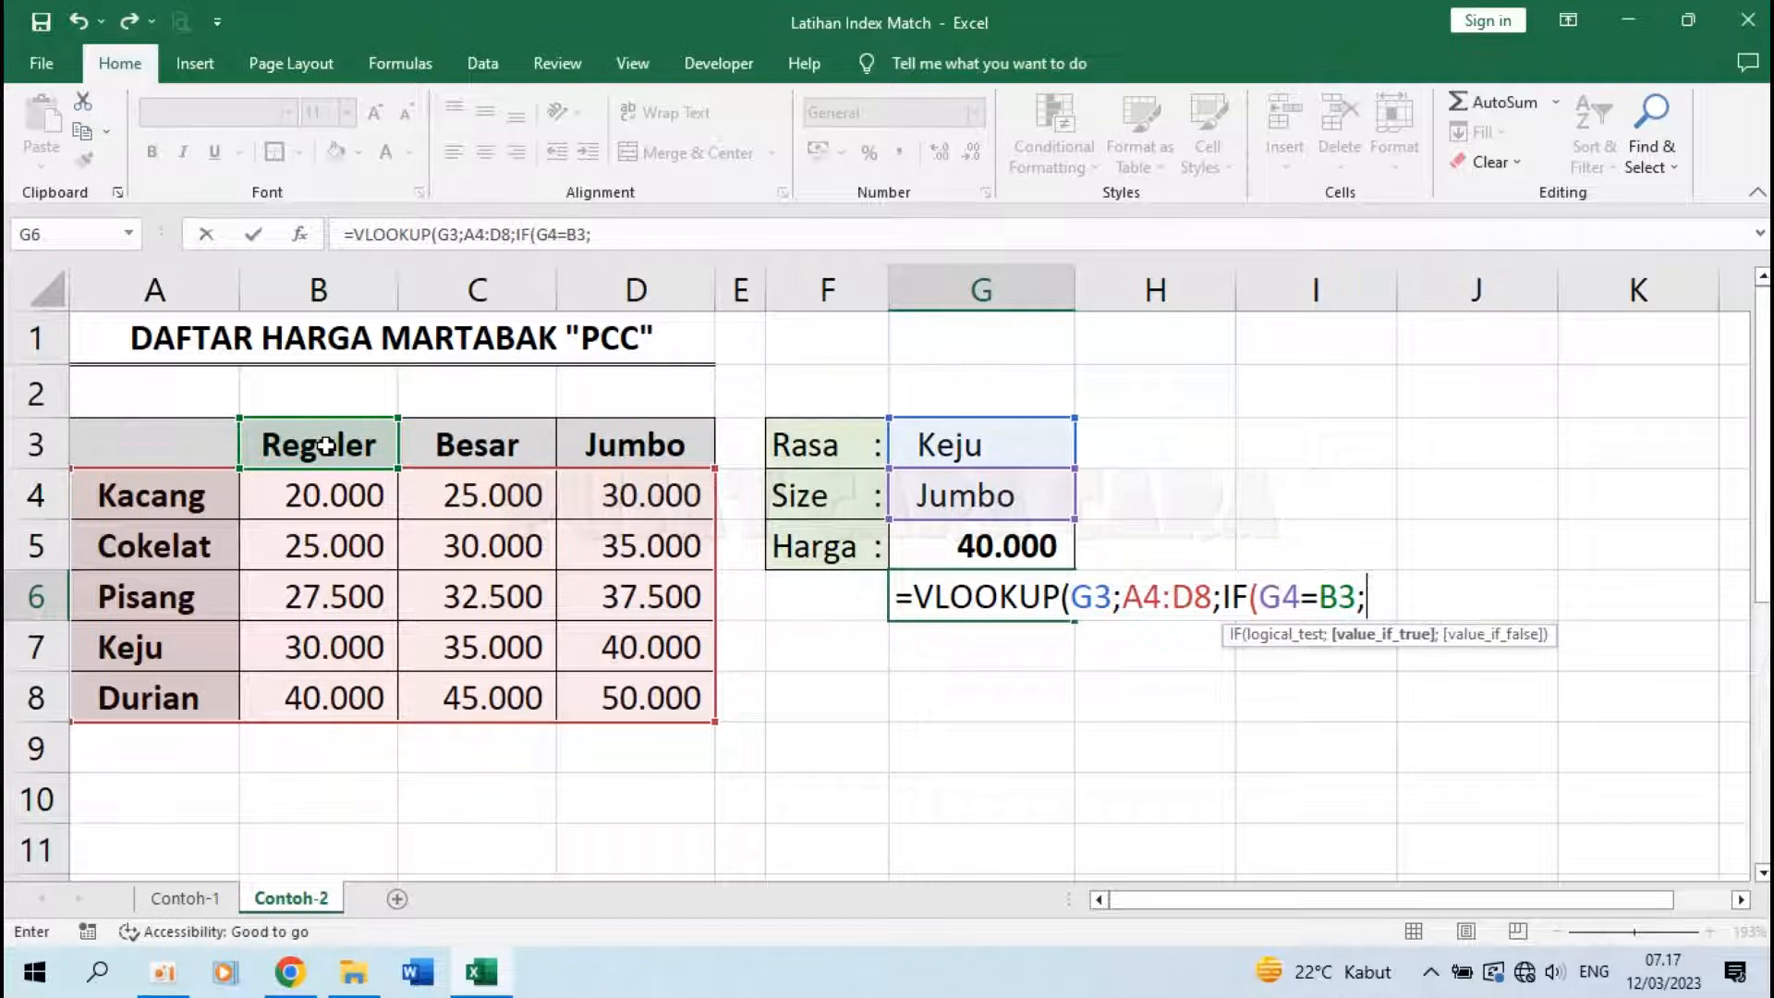
pyautogui.write('2')
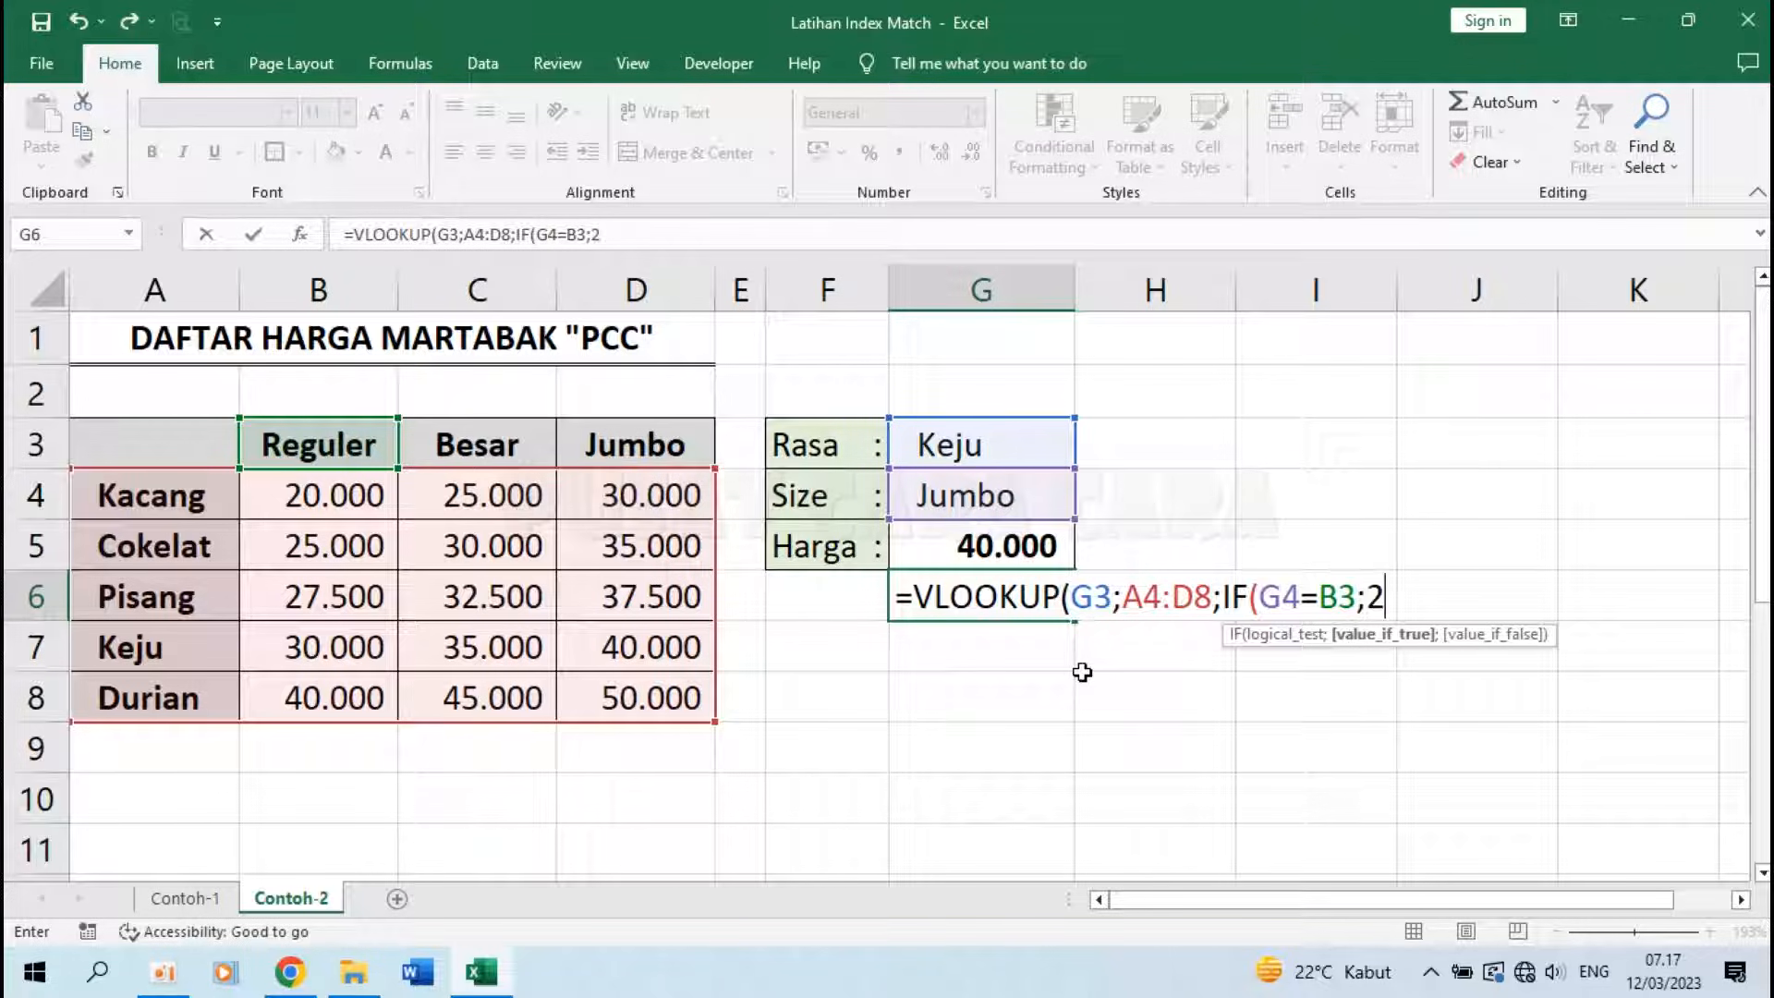
pyautogui.write(';')
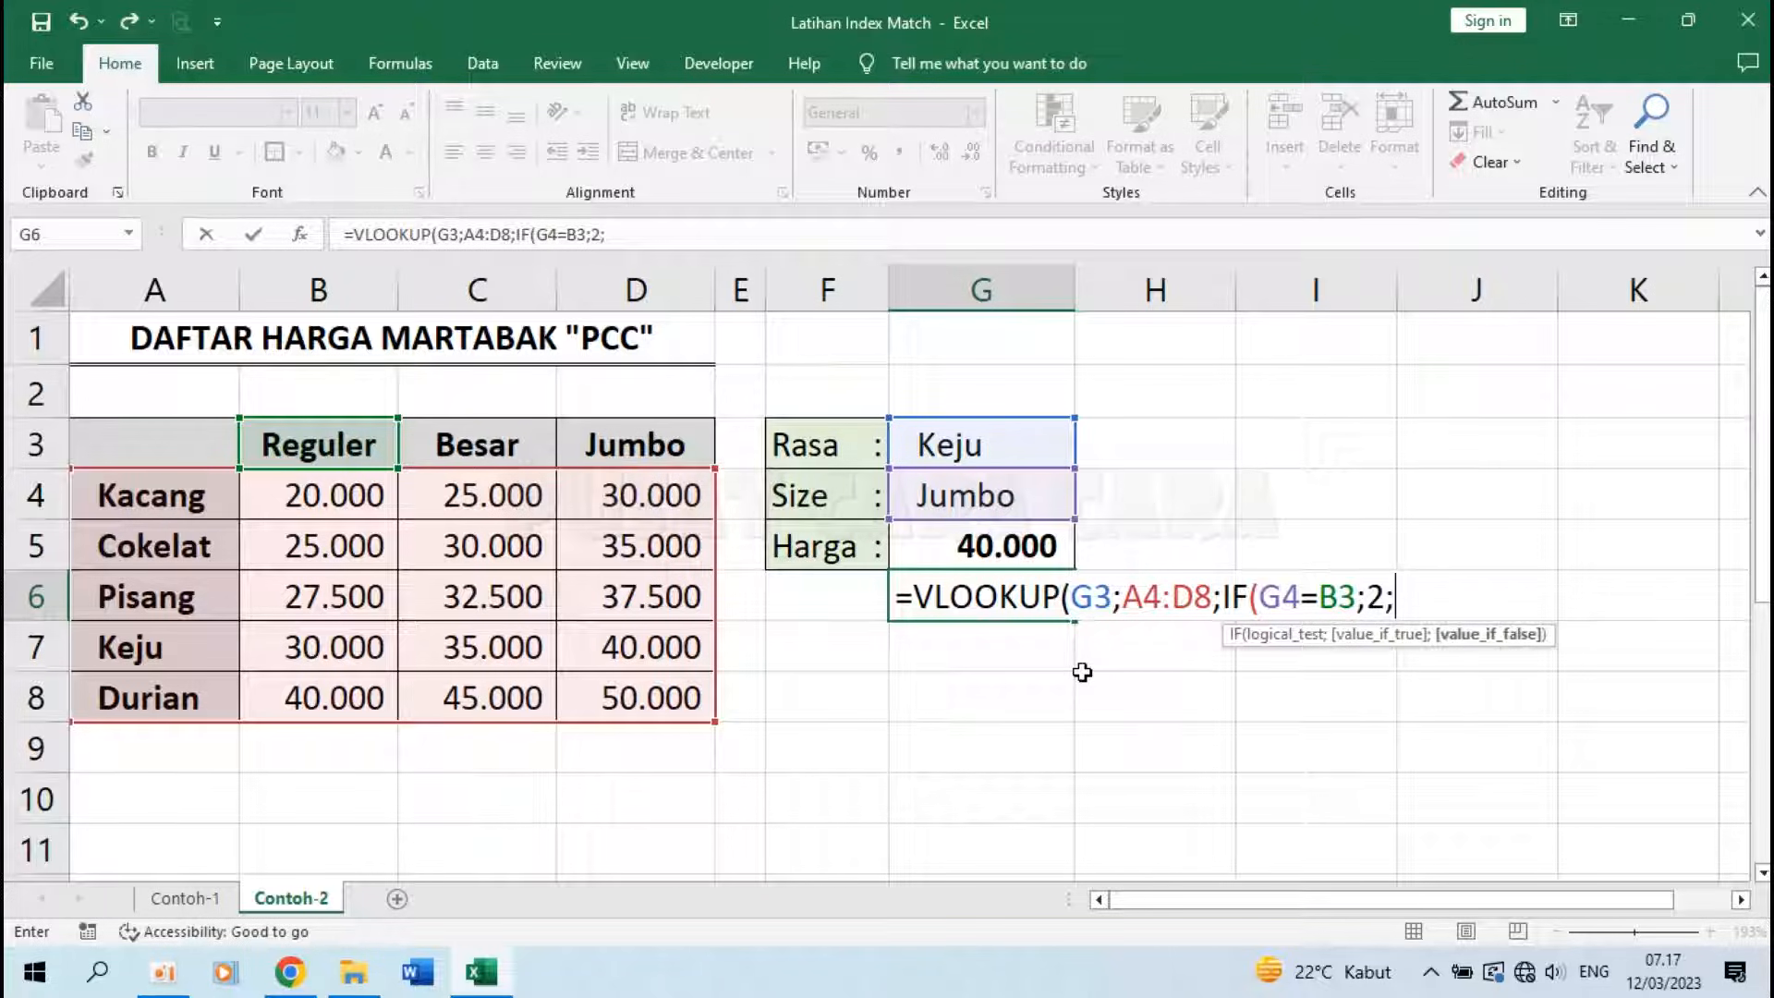
# Step: Nest a second IF that returns 3 when G4 equals the Besar header in C3, and open a third IF
pyautogui.write('IF(')
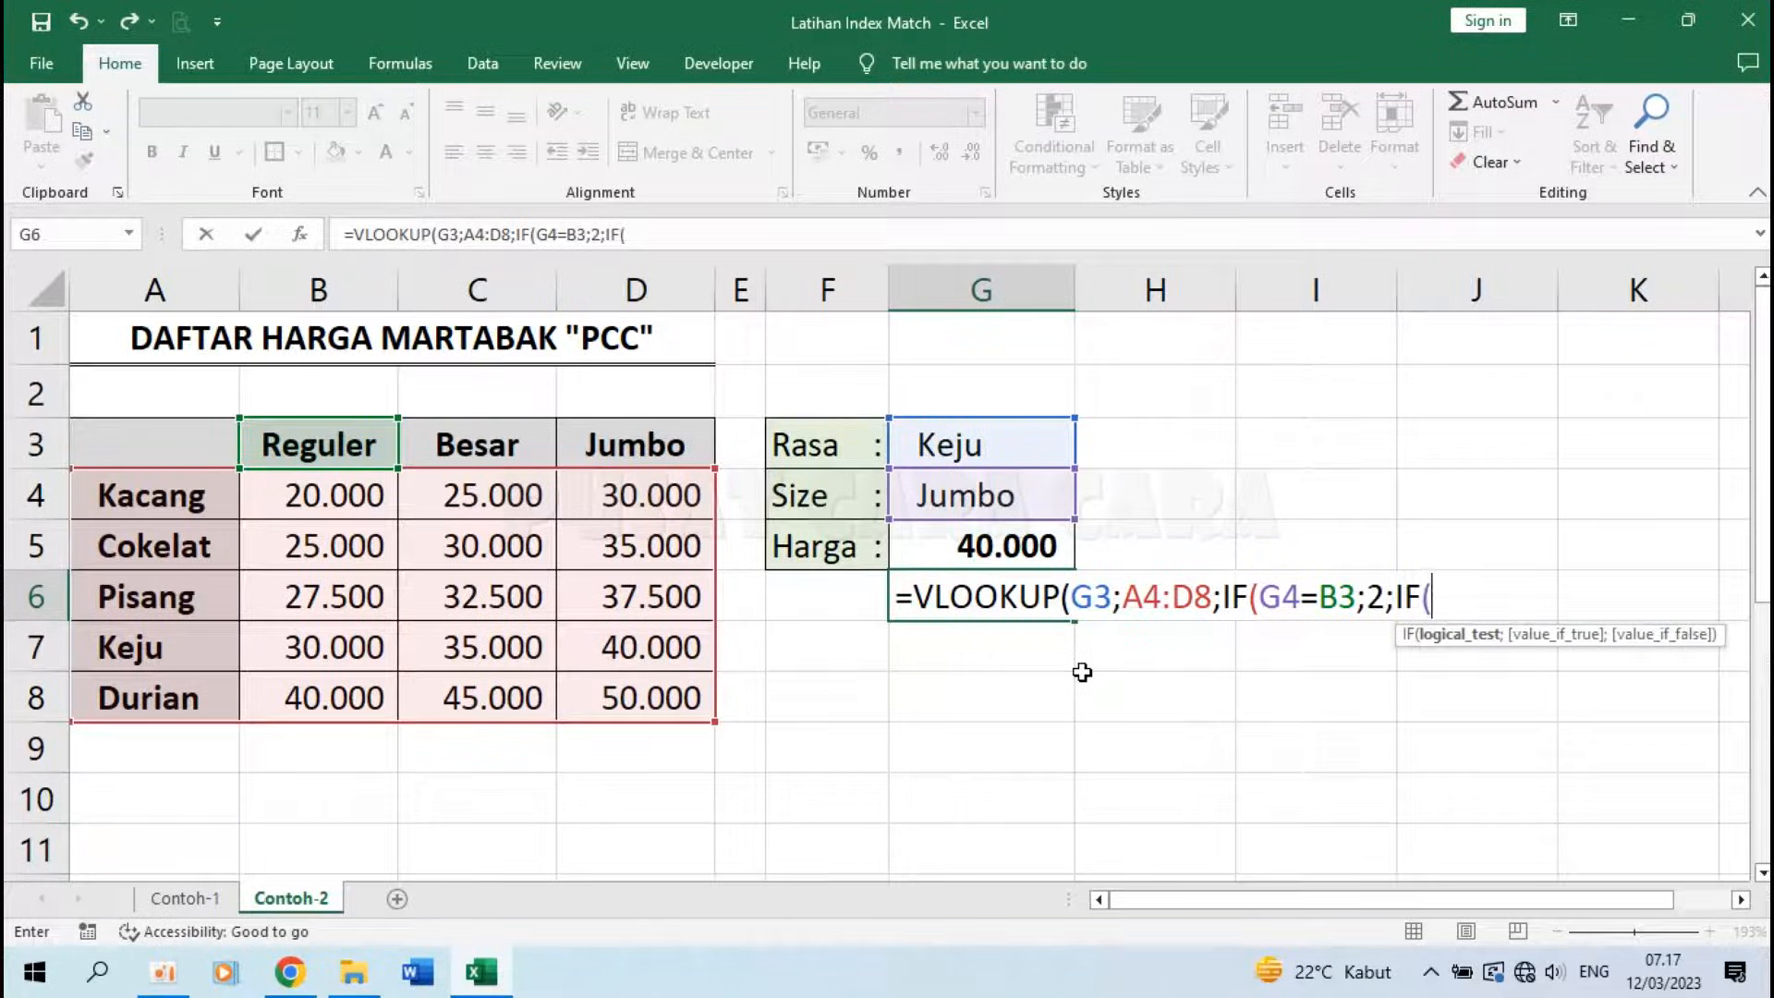
pyautogui.click(1006, 504)
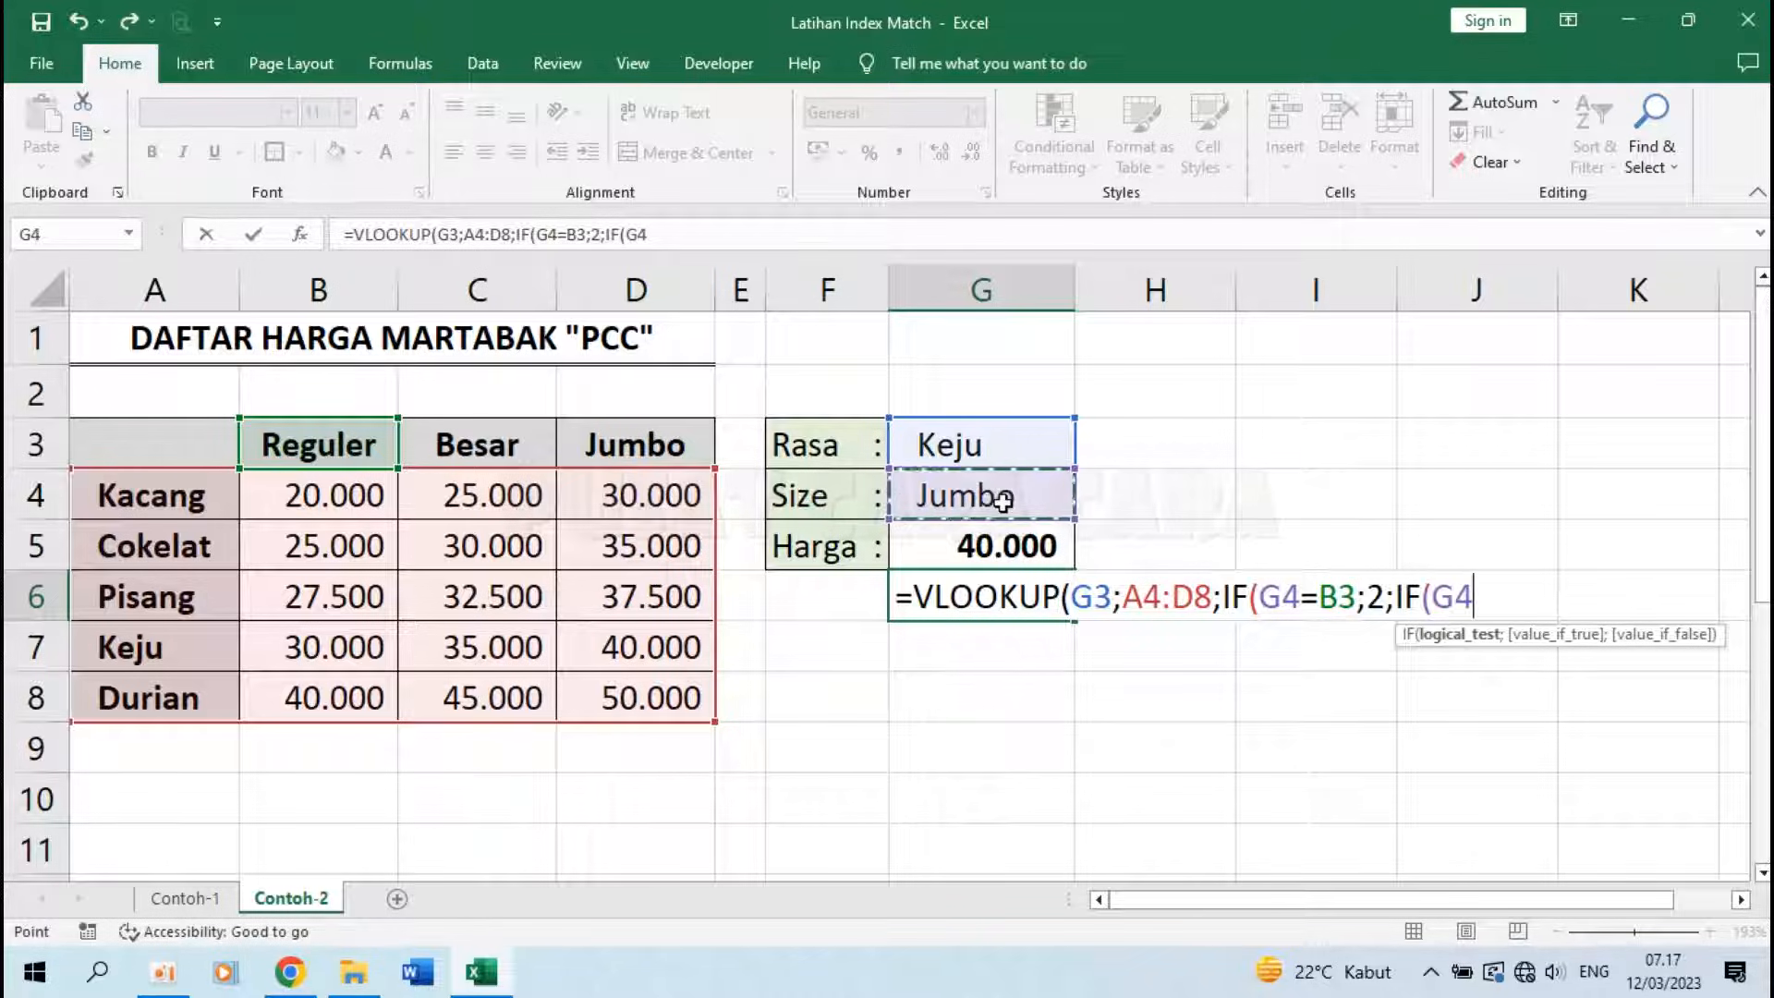
pyautogui.write('=')
pyautogui.click(490, 445)
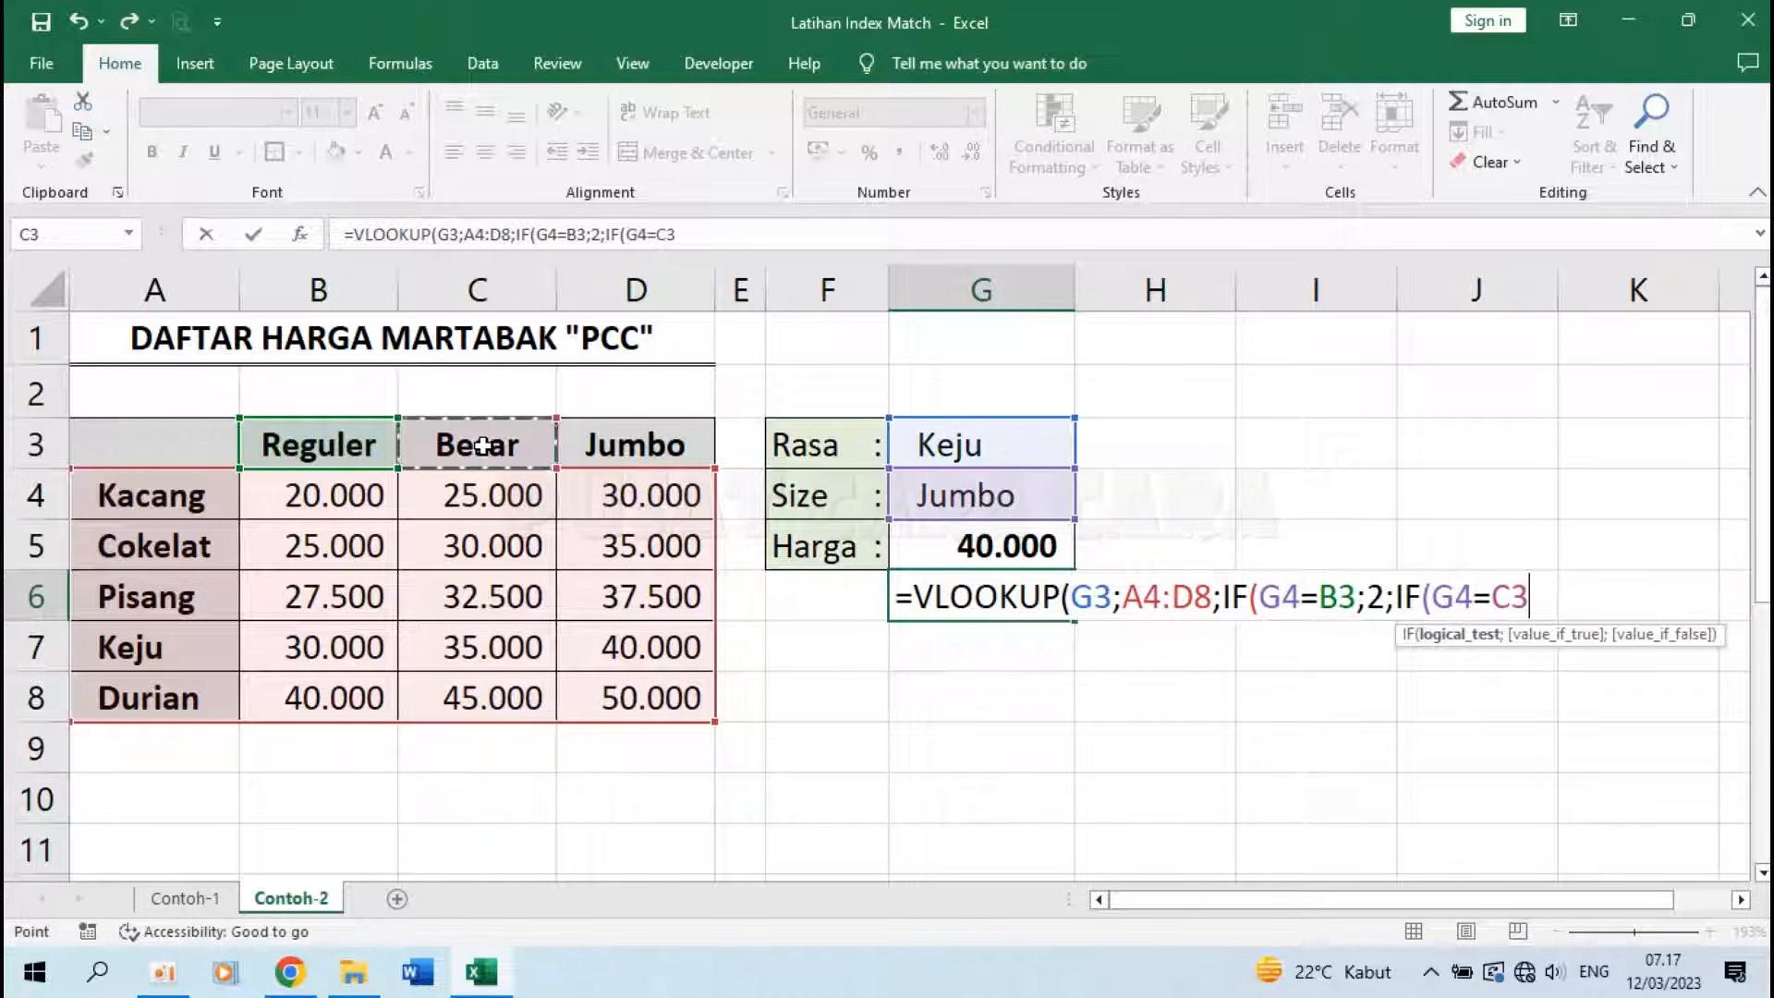
pyautogui.write(';')
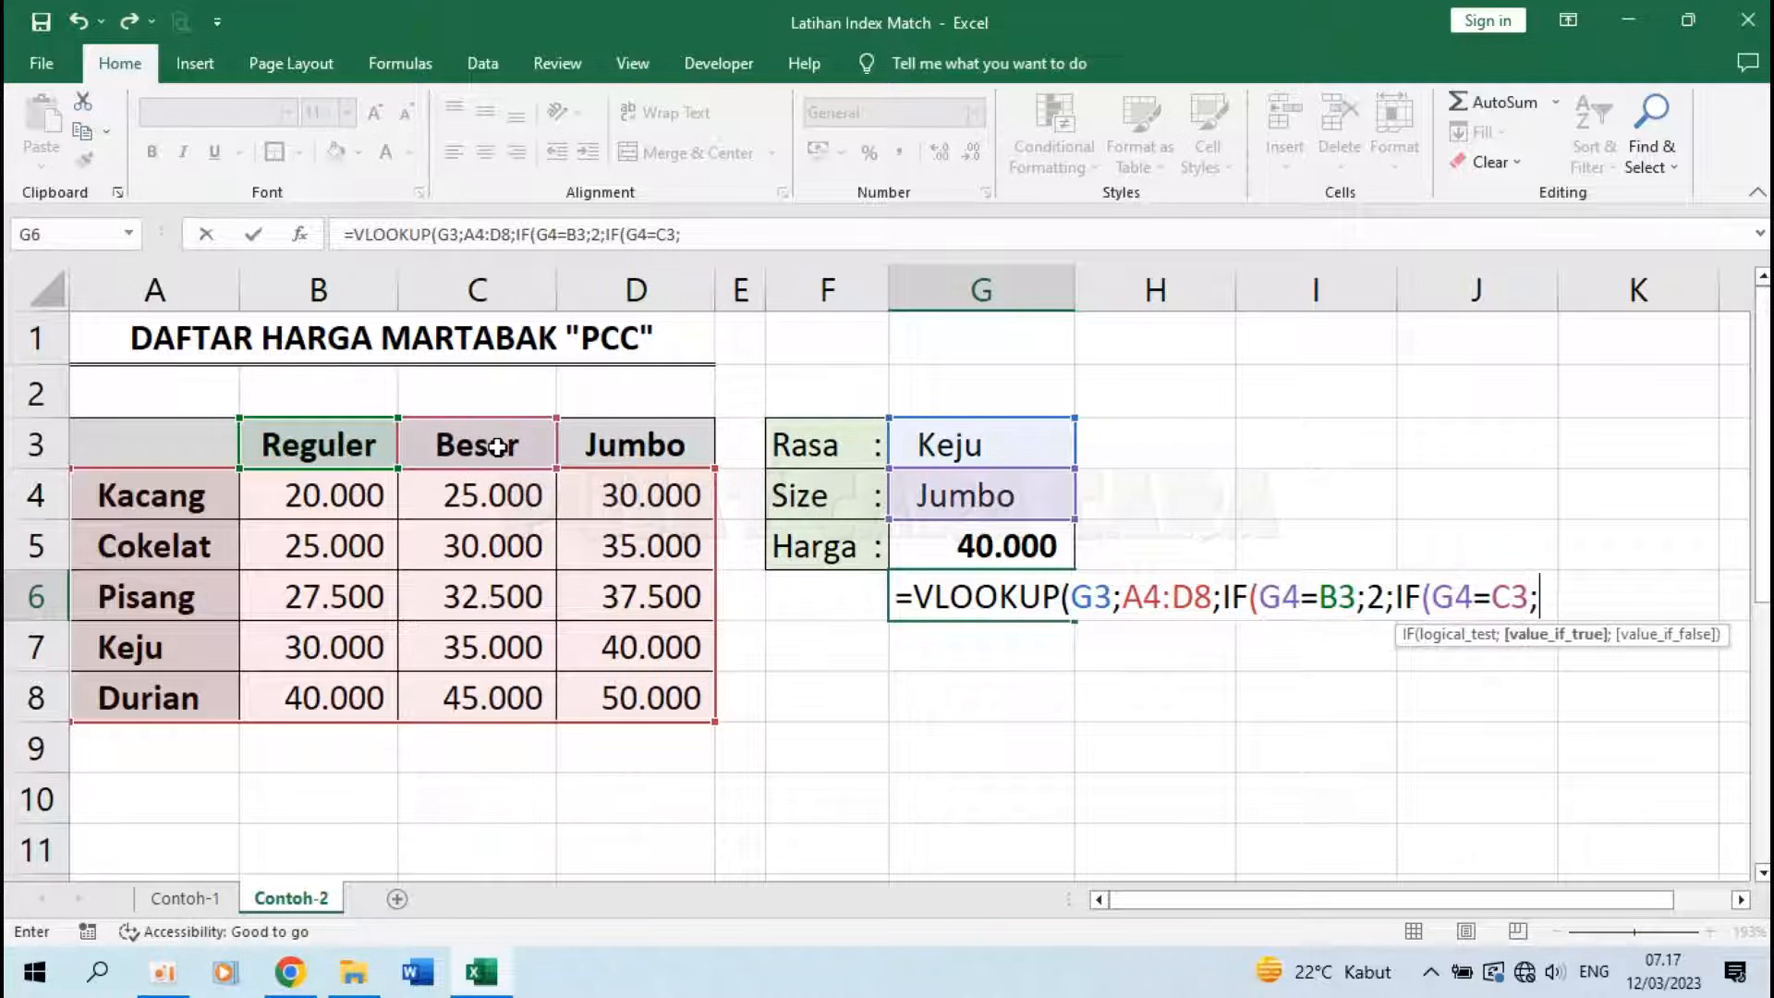
pyautogui.write('3;IF(')
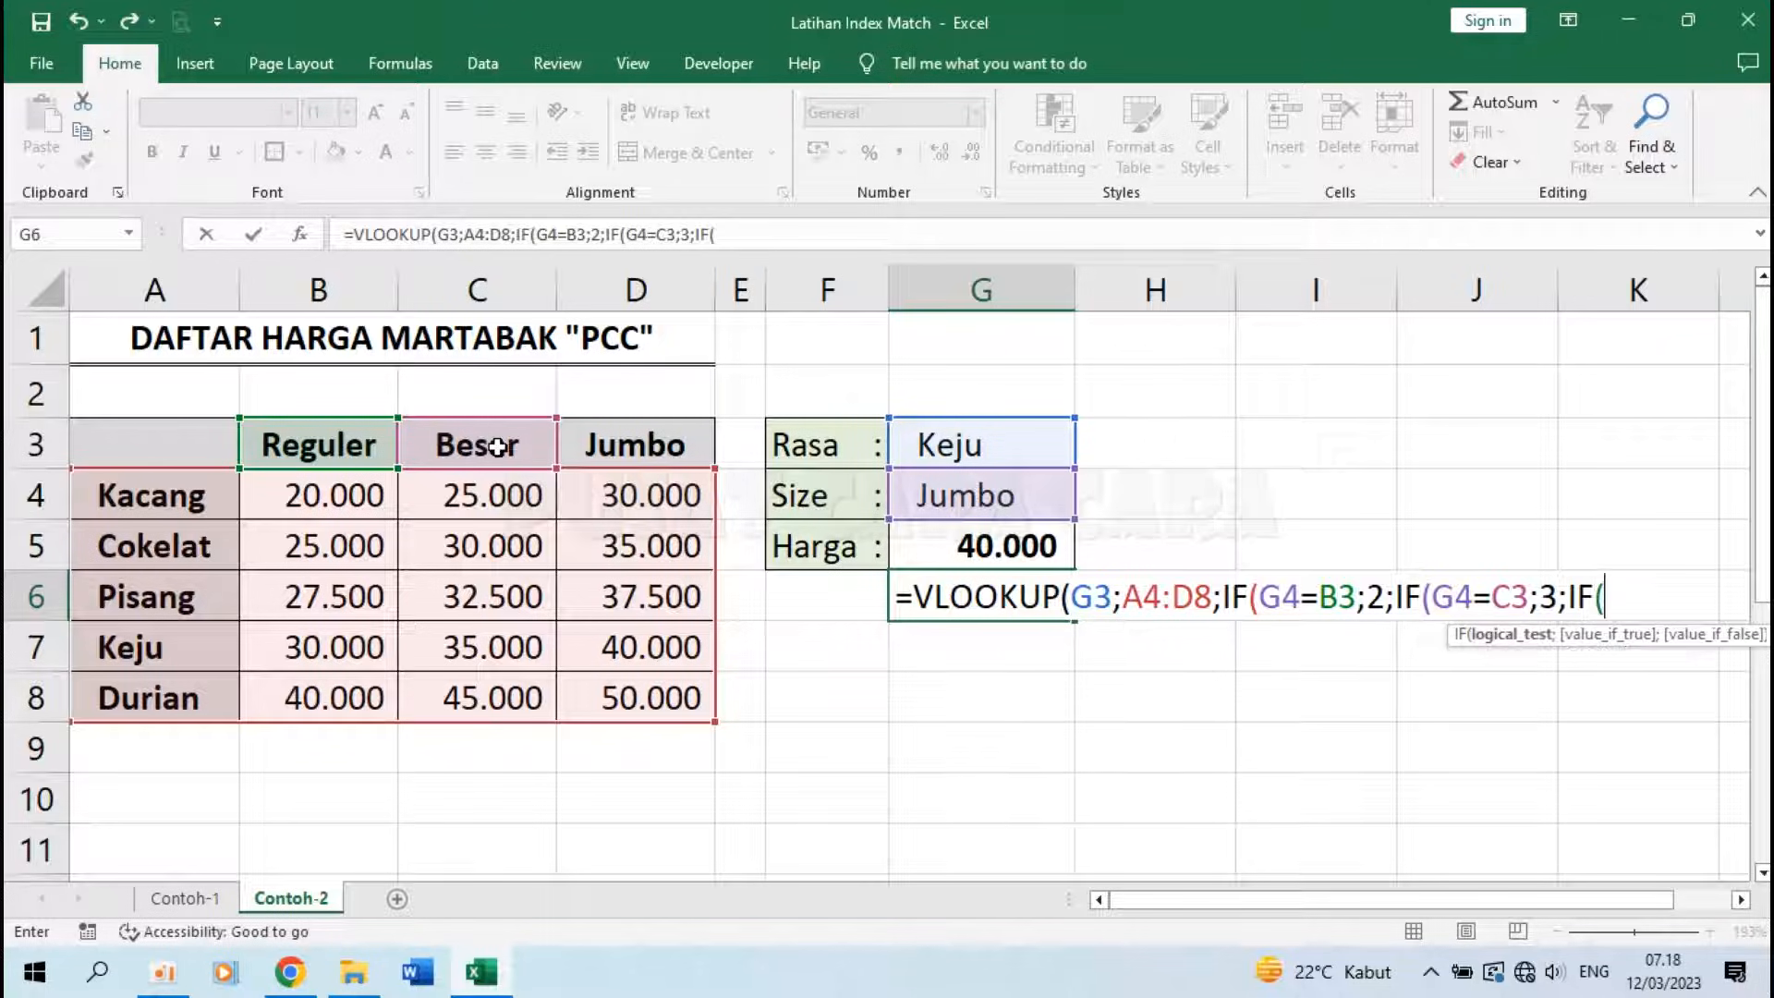
# Step: Make the third IF return 4 when G4 equals the Jumbo header in D3, with an empty false value, and close all three IFs
pyautogui.click(981, 489)
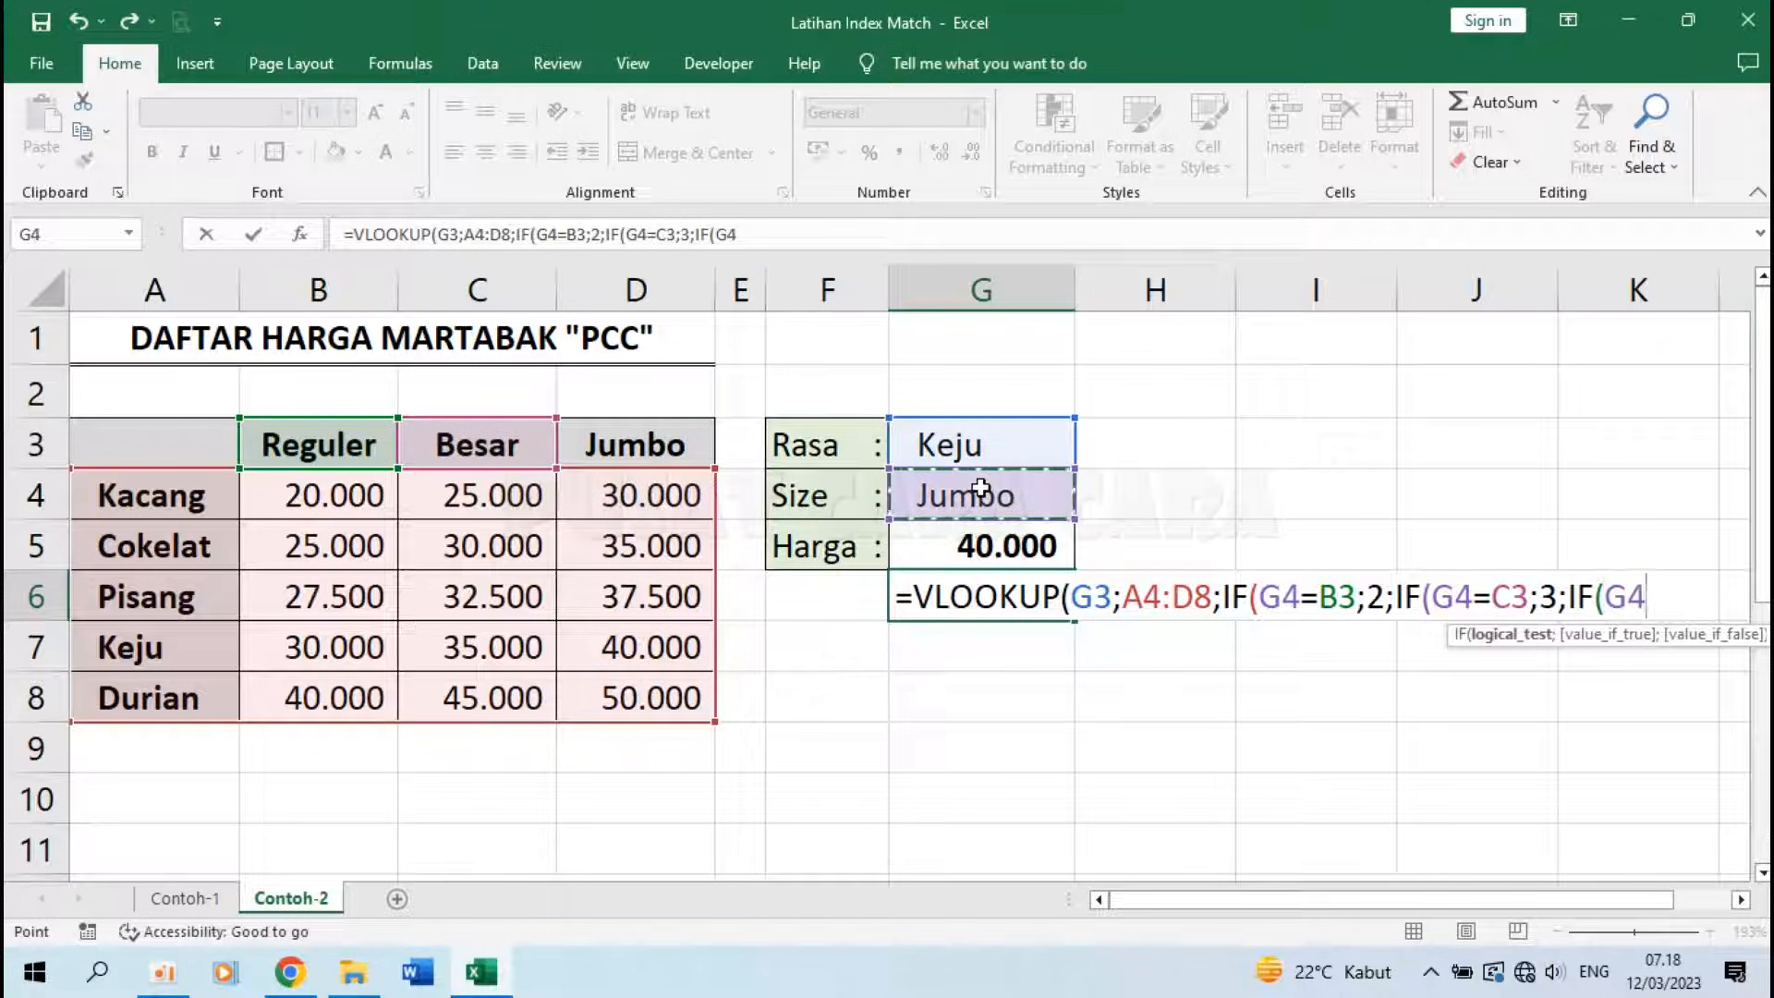
pyautogui.write('=')
pyautogui.click(698, 448)
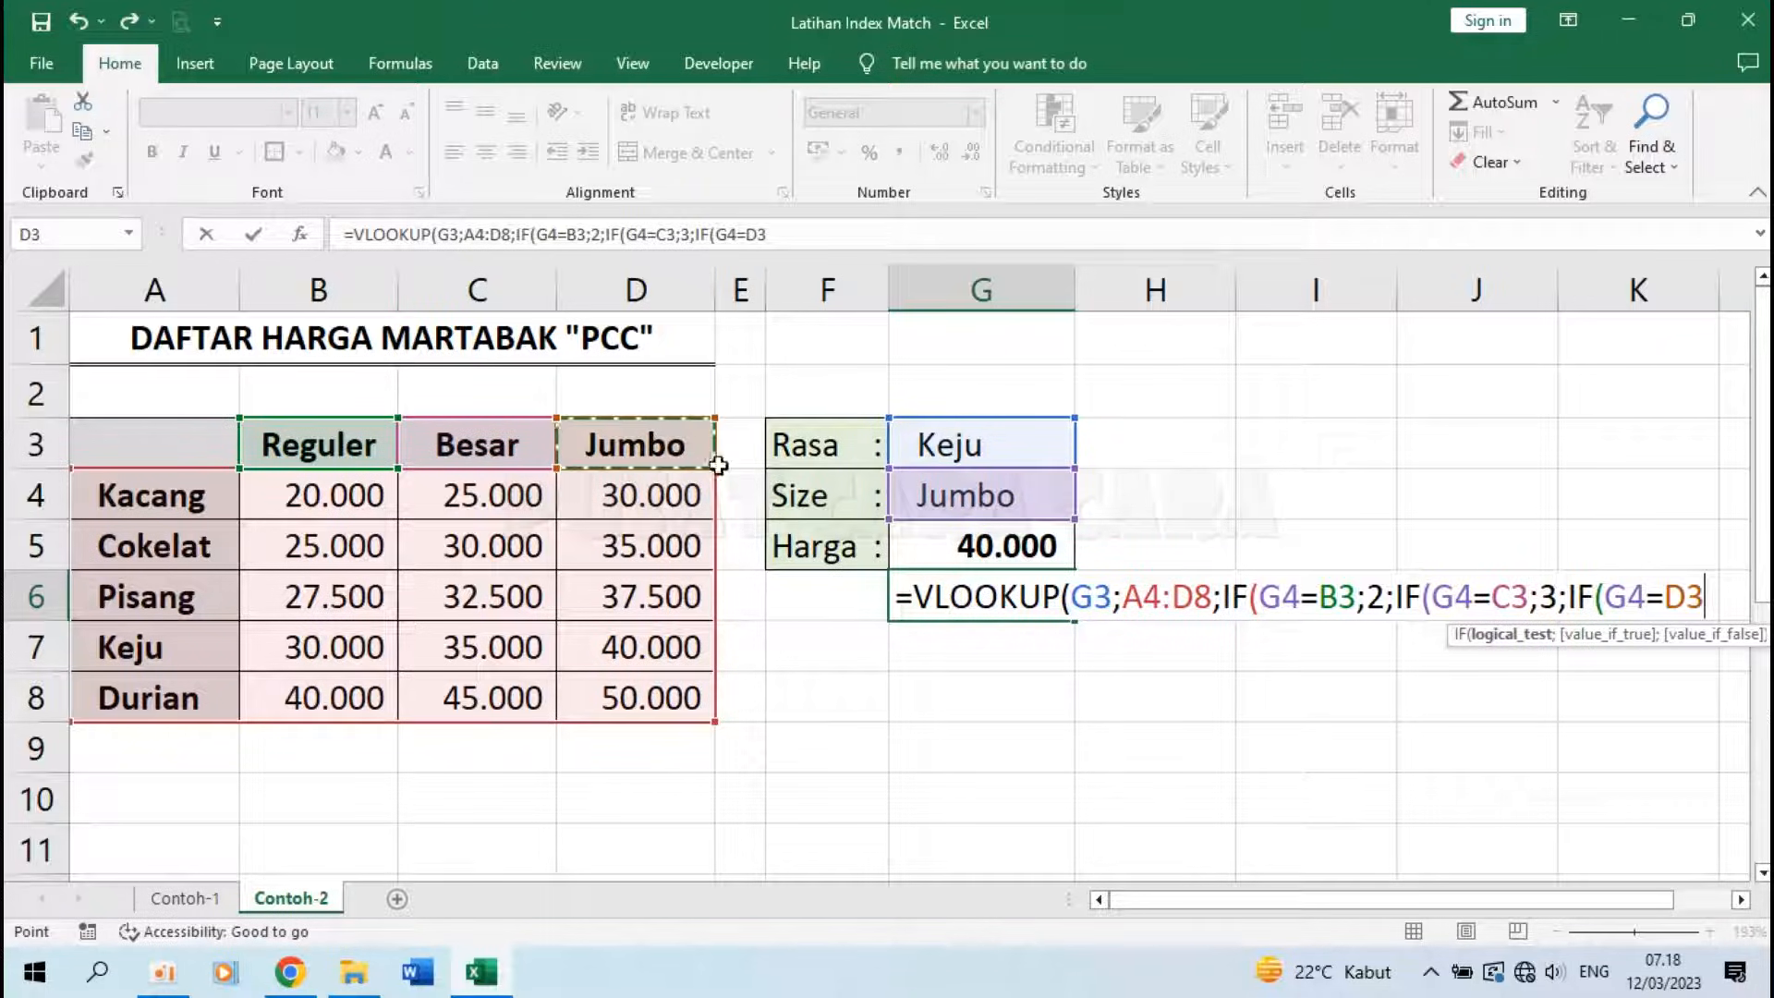
pyautogui.write(';')
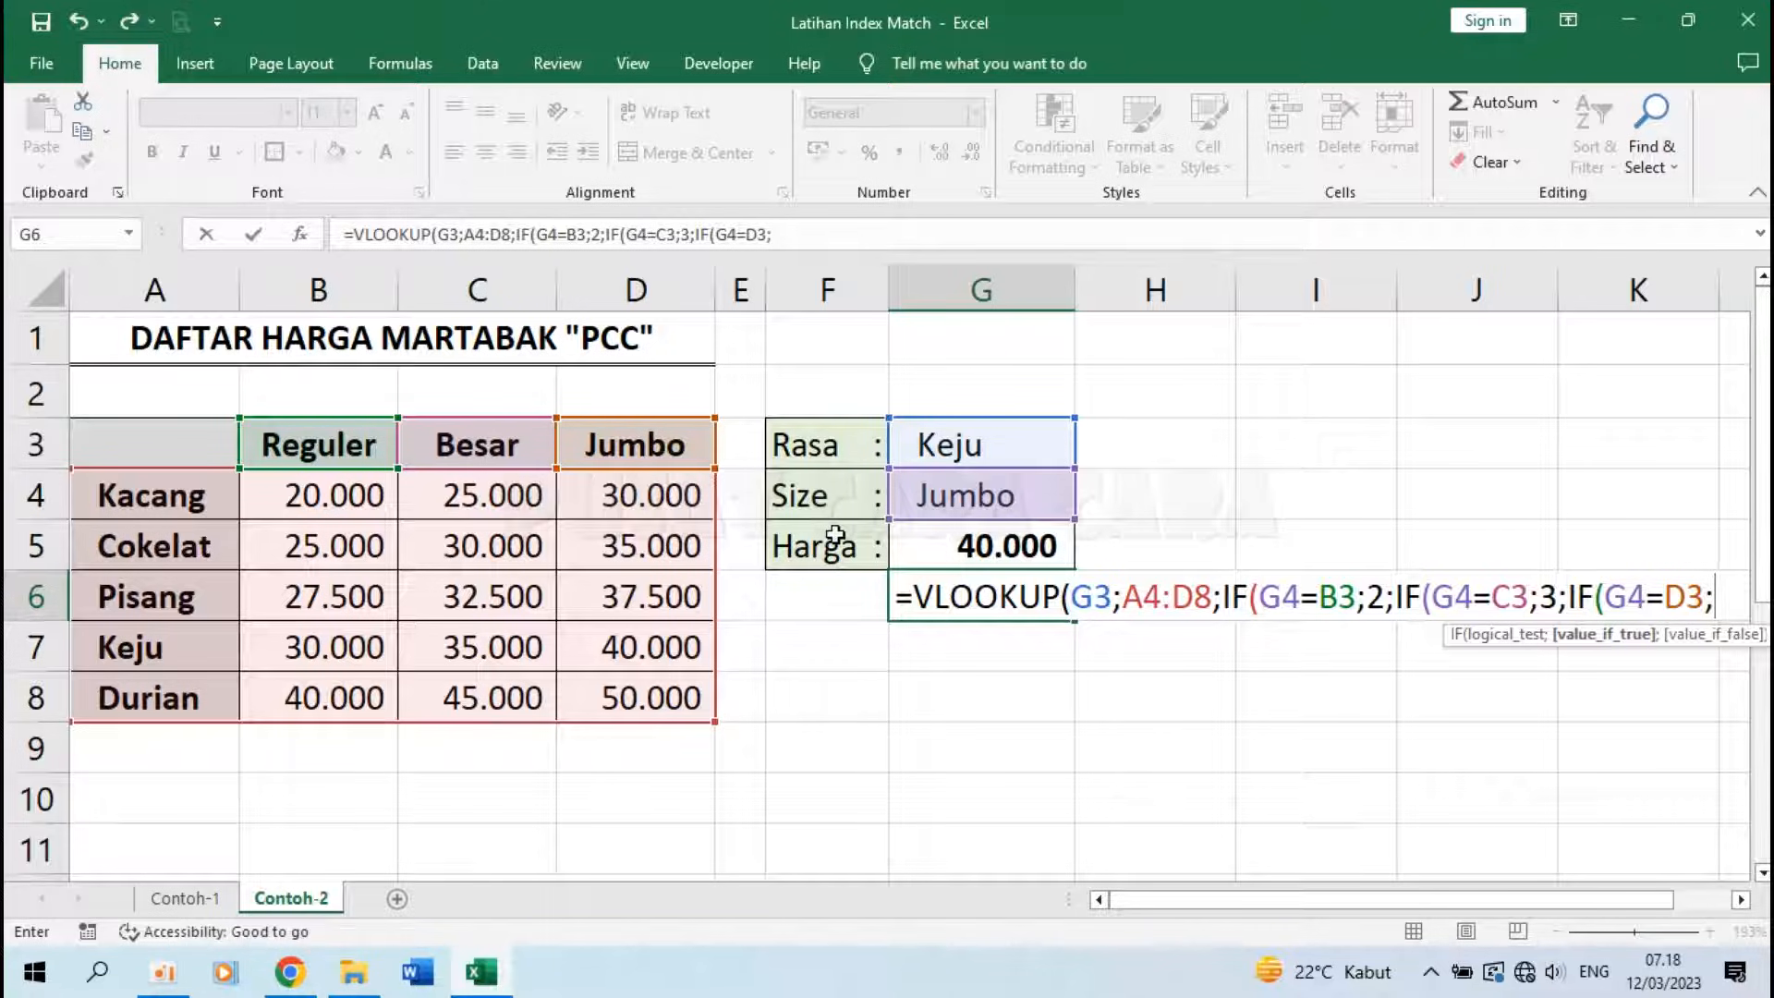
pyautogui.write('4;')
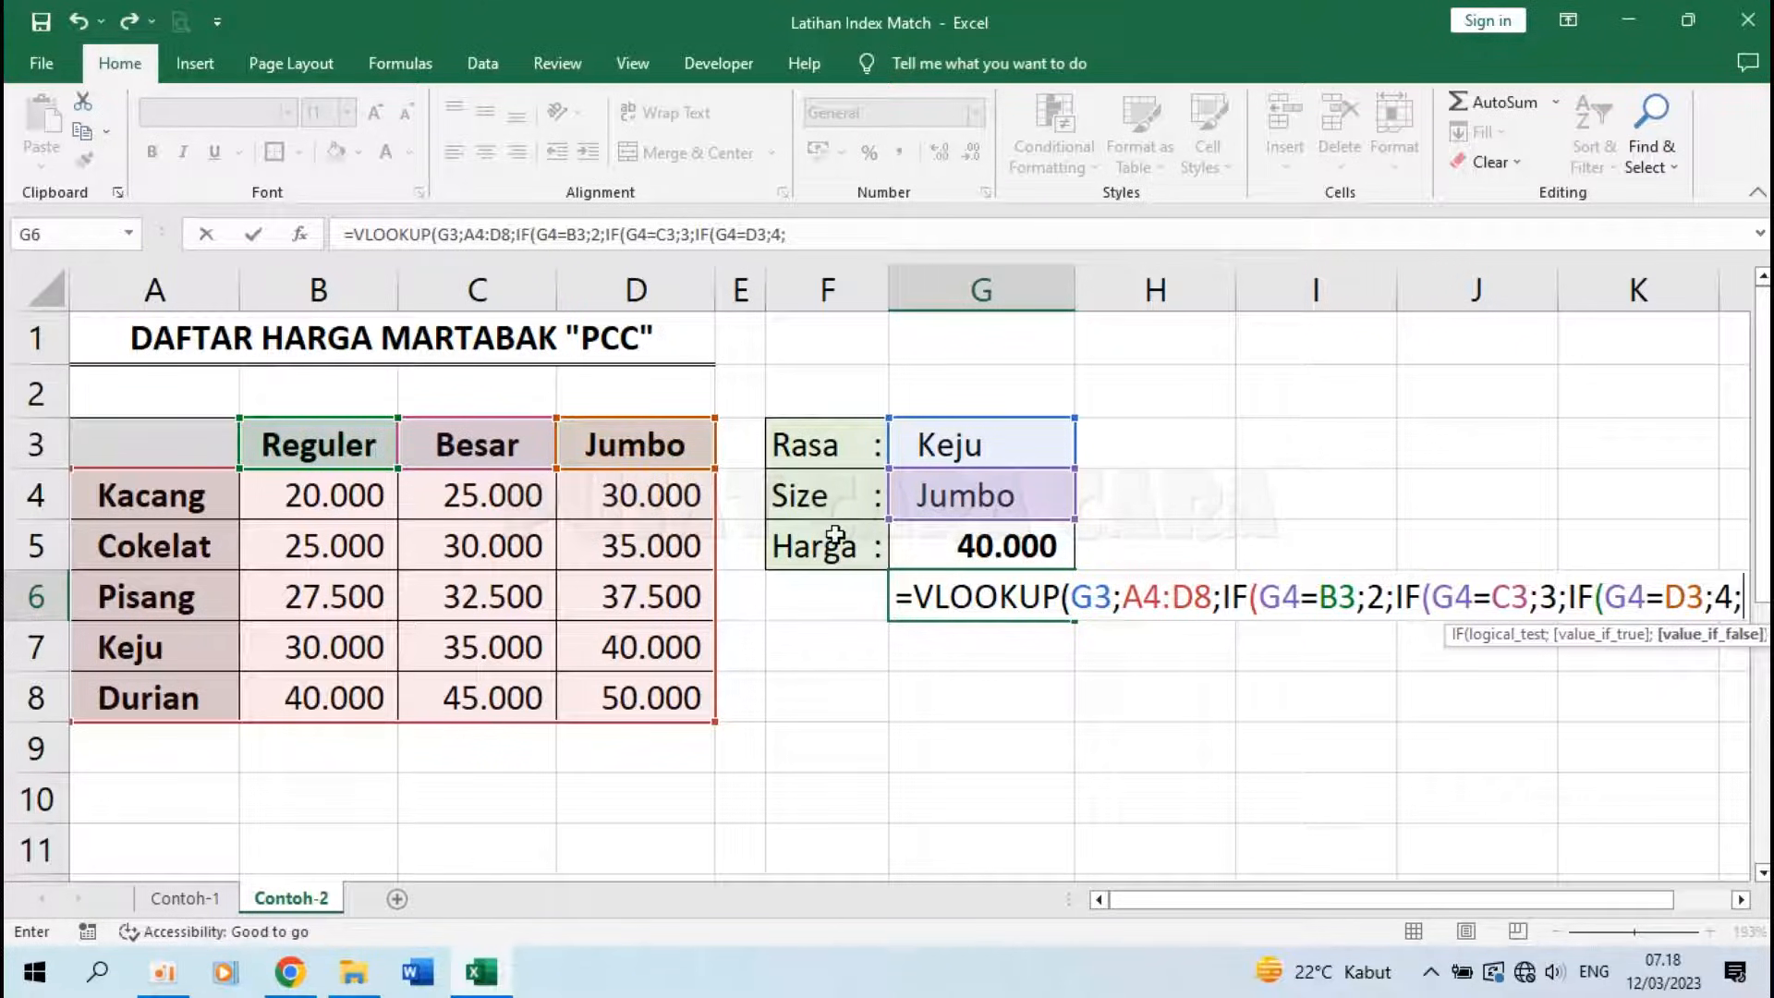
pyautogui.write('))')
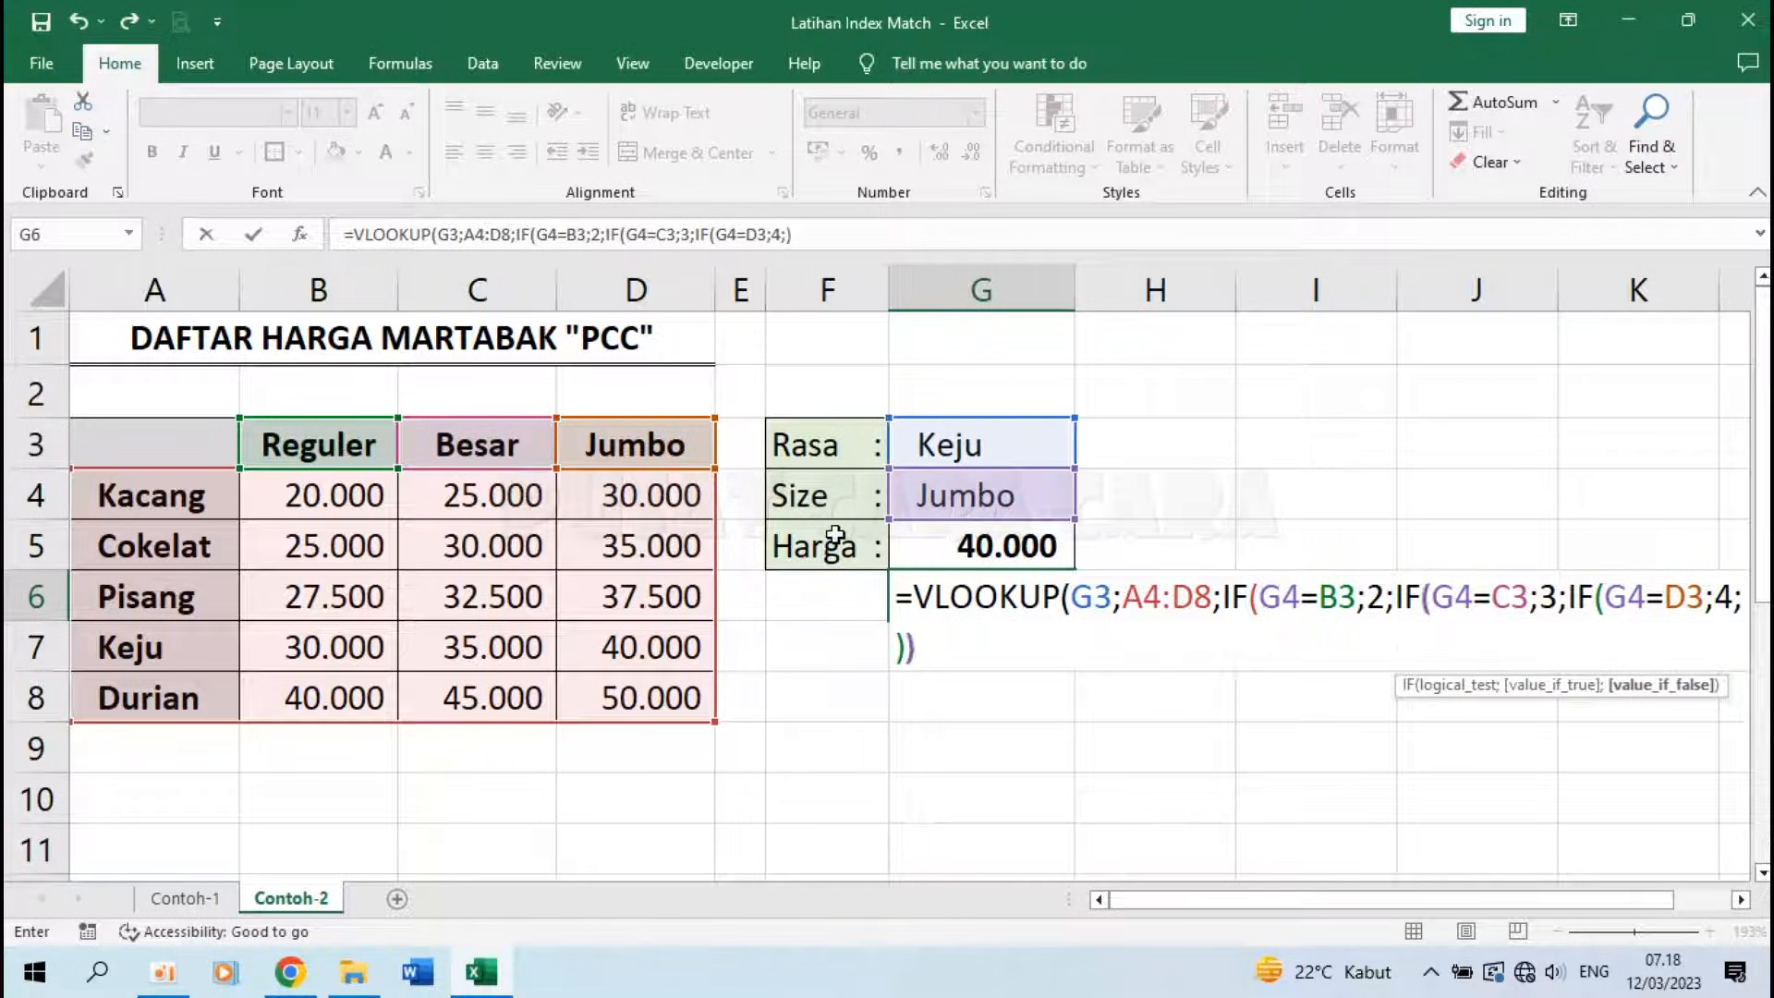
pyautogui.write(')')
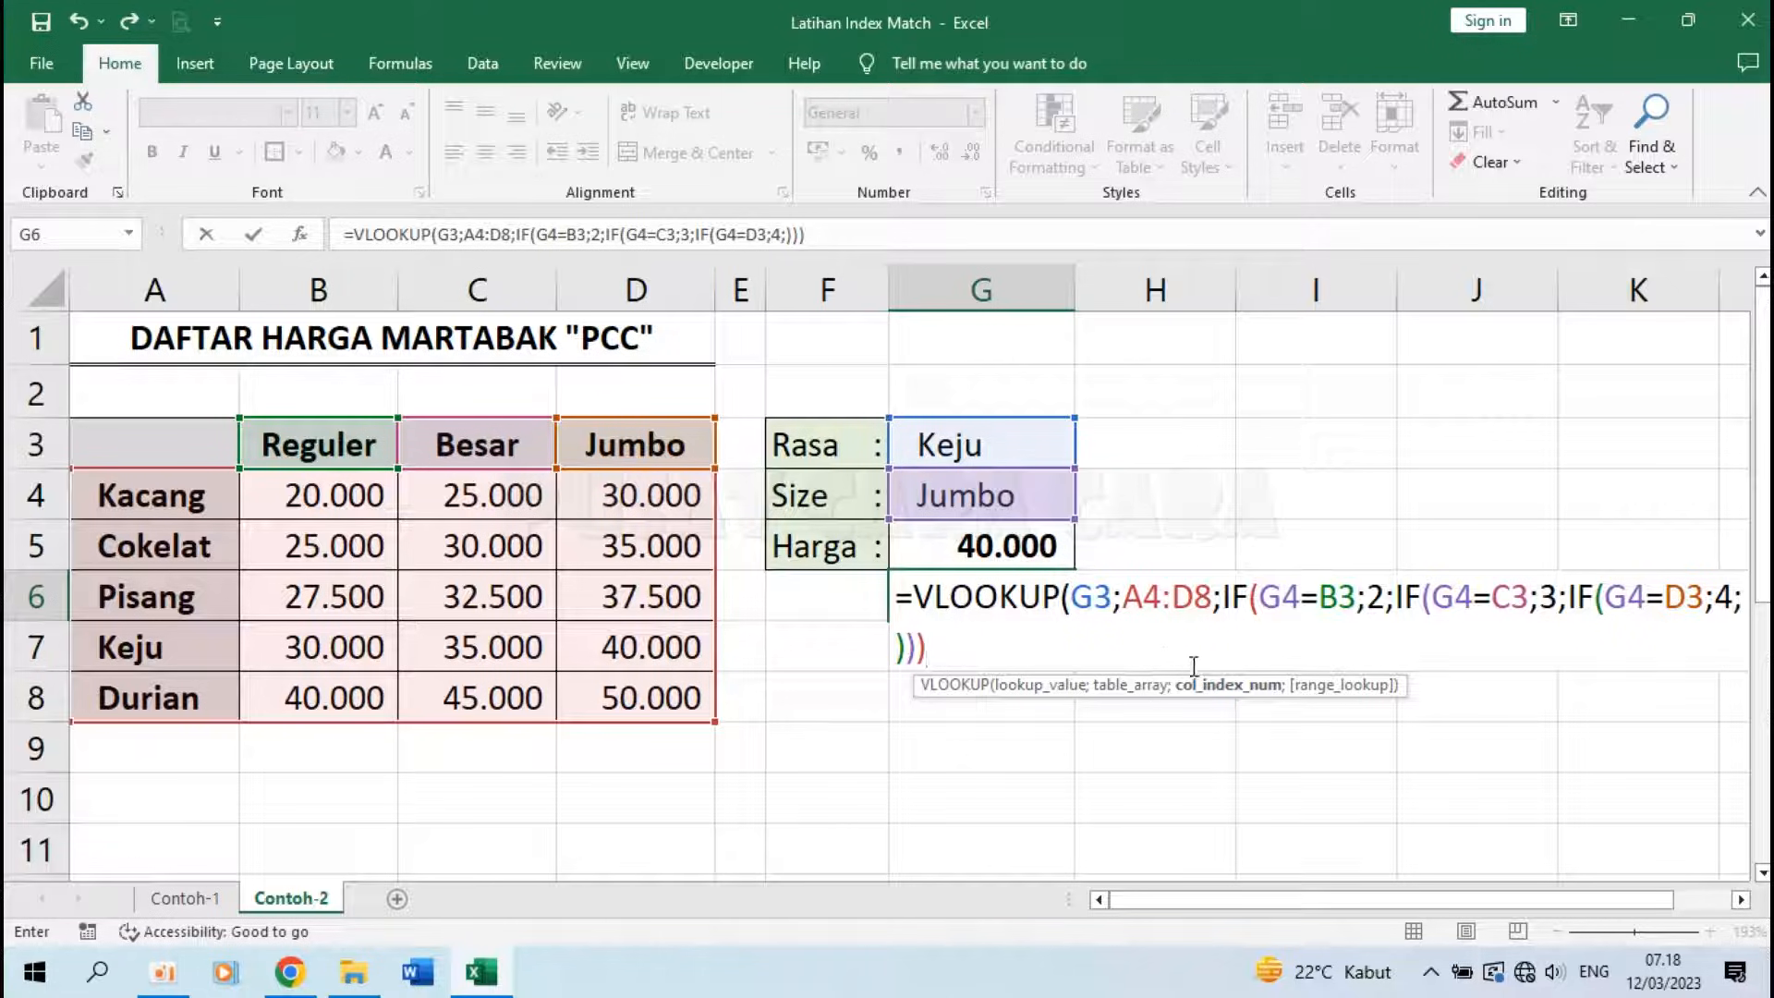
# Step: Finish the VLOOKUP in G6 with 0 for exact match, review the whole formula and commit it
pyautogui.write(';0')
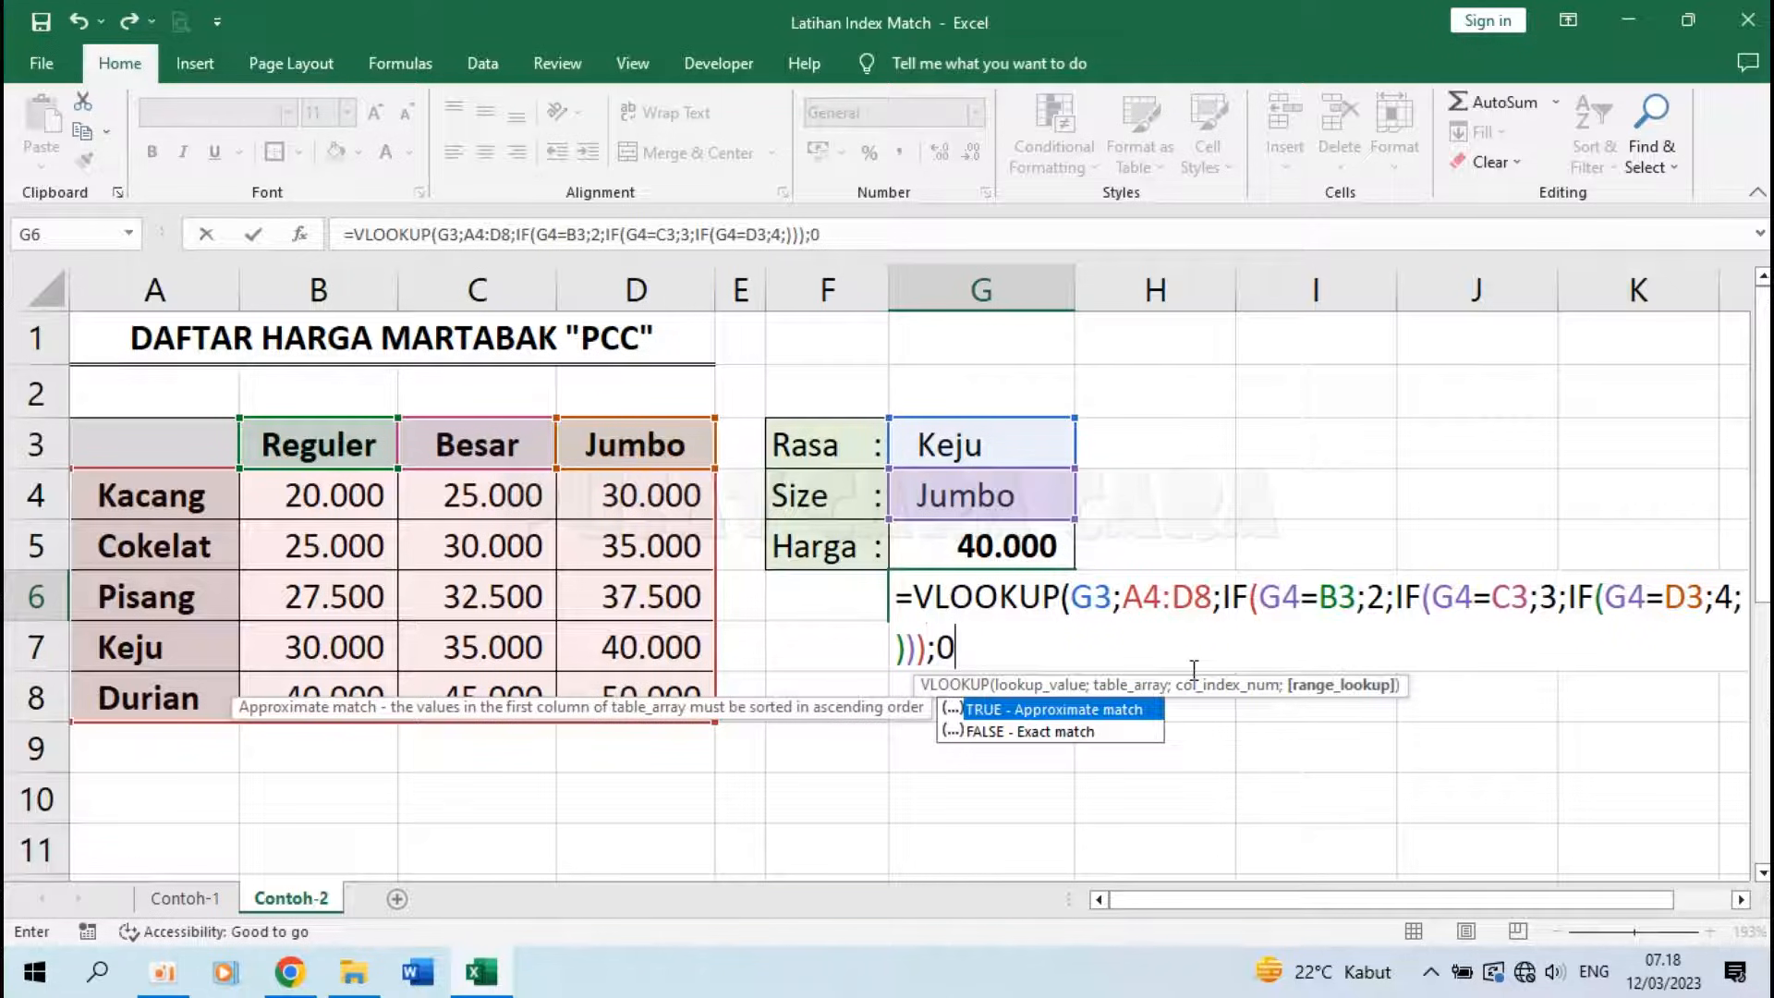
pyautogui.write(')')
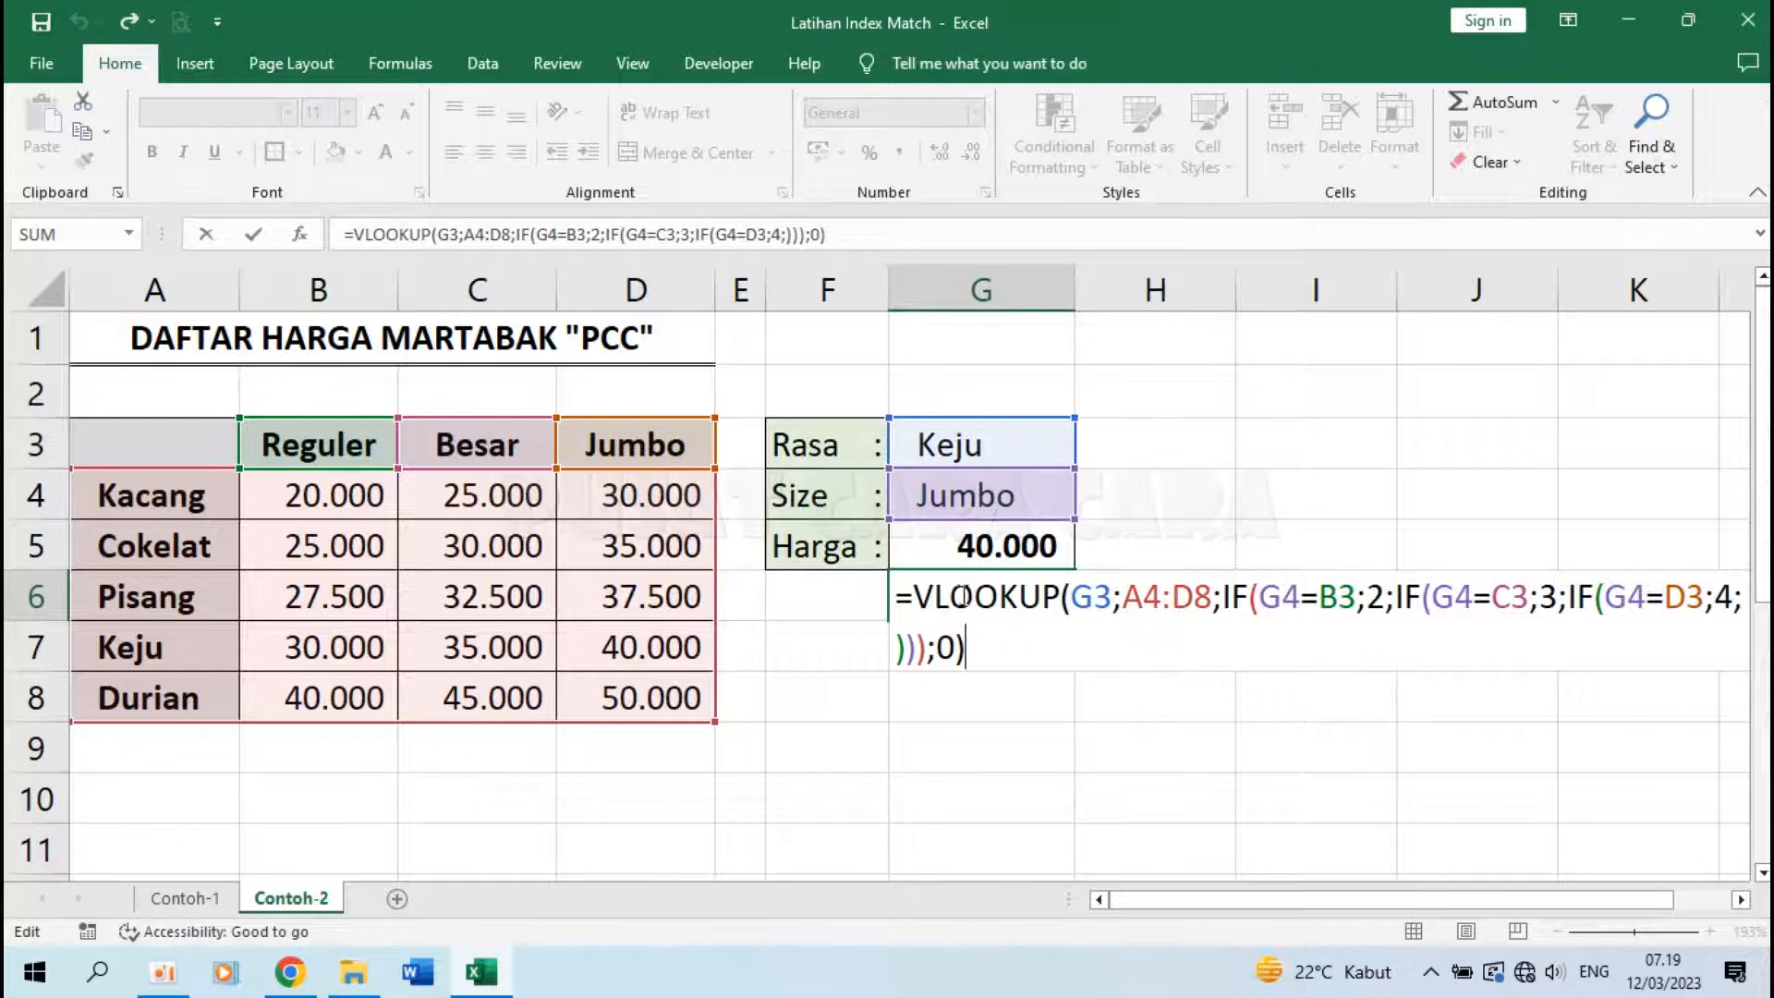
pyautogui.moveTo(921, 596); pyautogui.dragTo(1005, 642)
pyautogui.click(1005, 642)
pyautogui.press('Return')
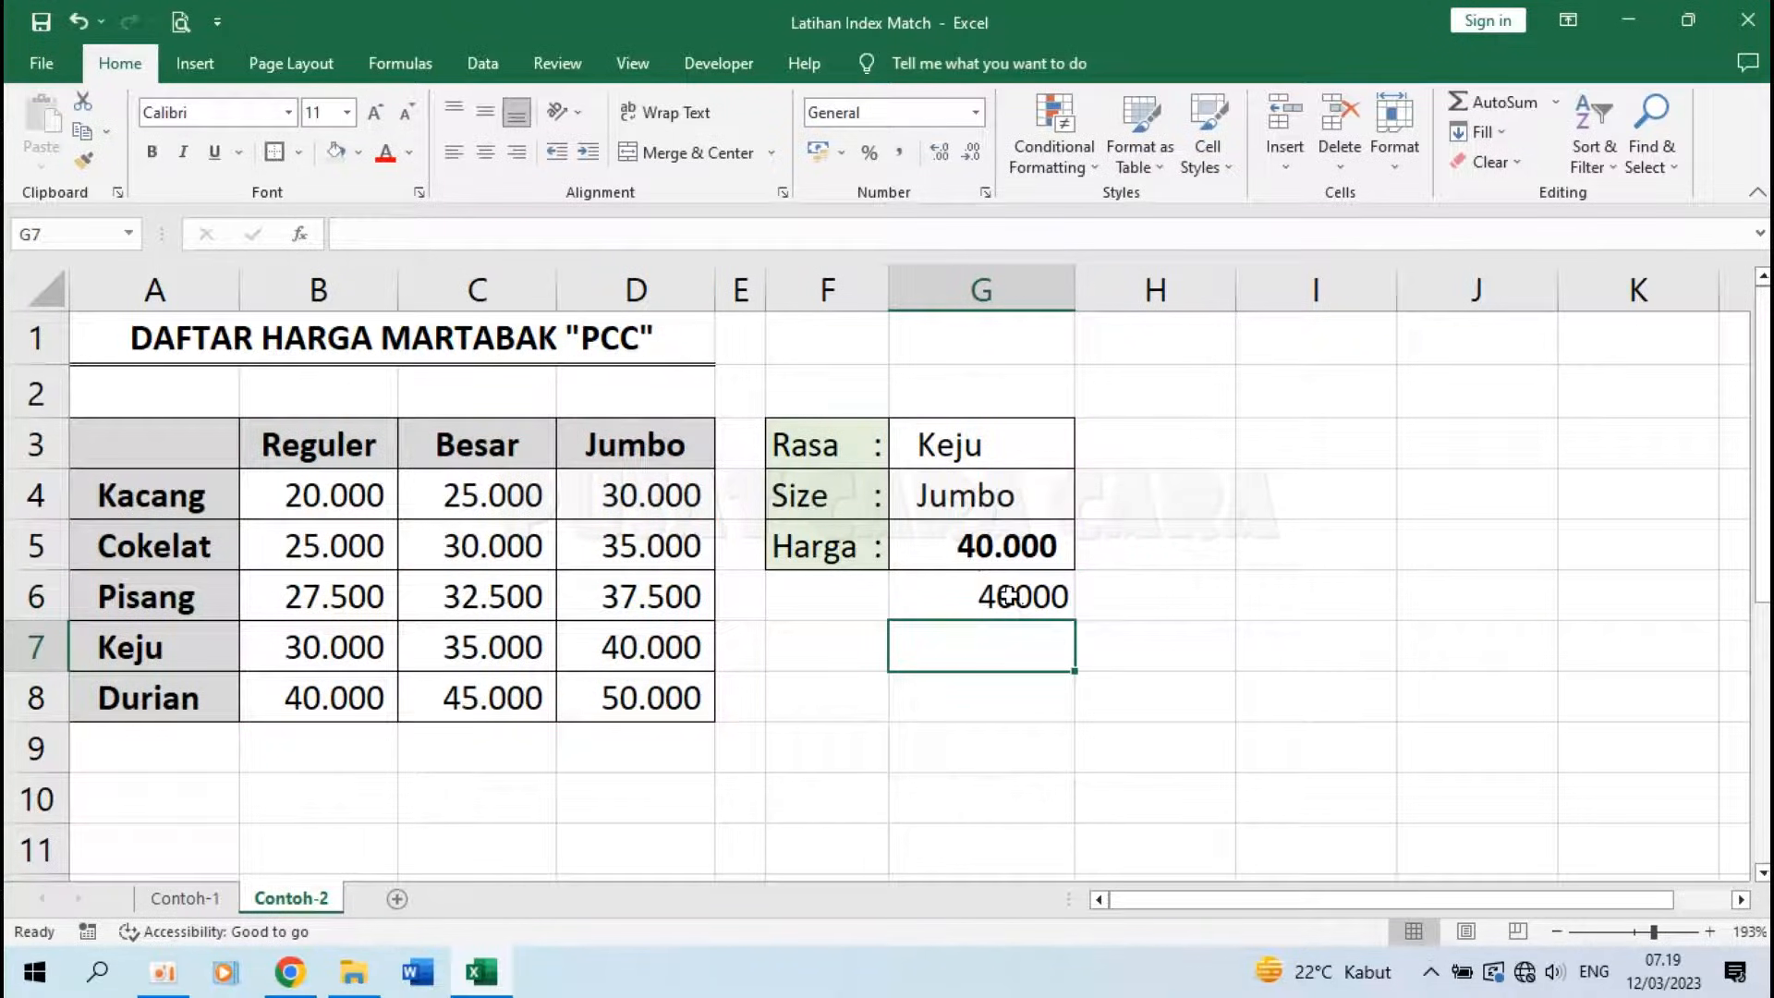
# Step: Compare the INDEX-MATCH formula in G5 with the VLOOKUP-IF formula in G6, leaving both unchanged
pyautogui.doubleClick(1011, 545)
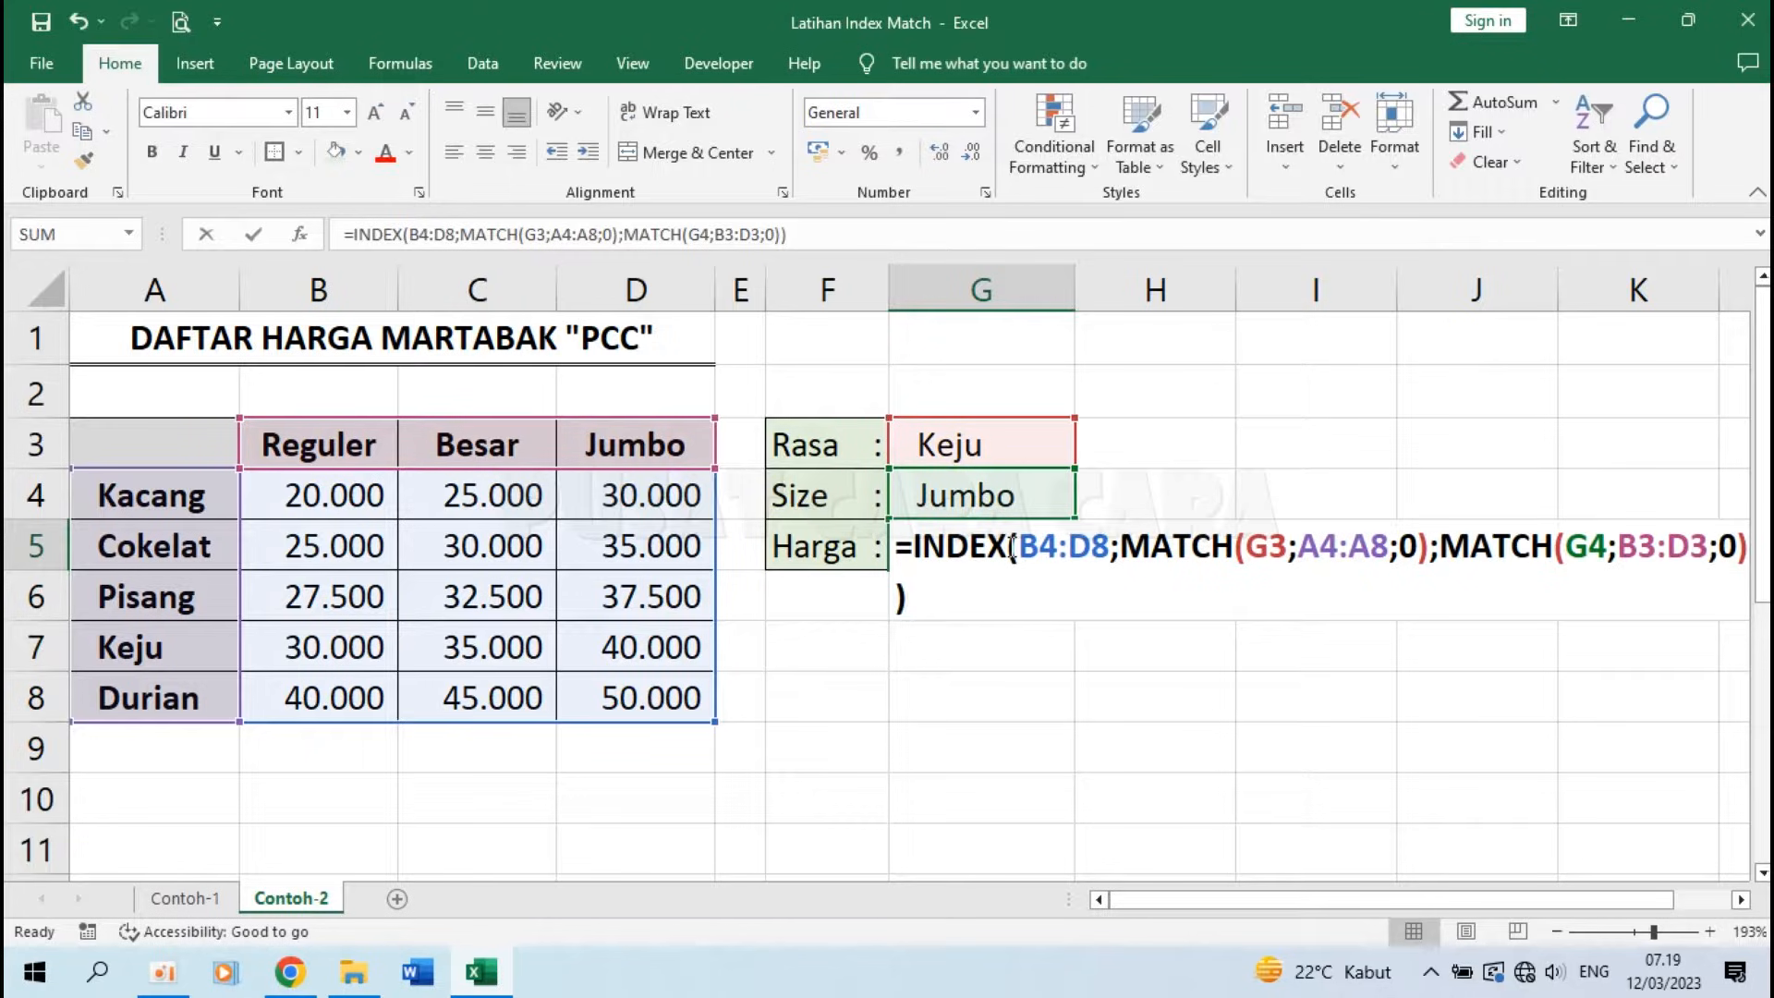
pyautogui.press('Escape')
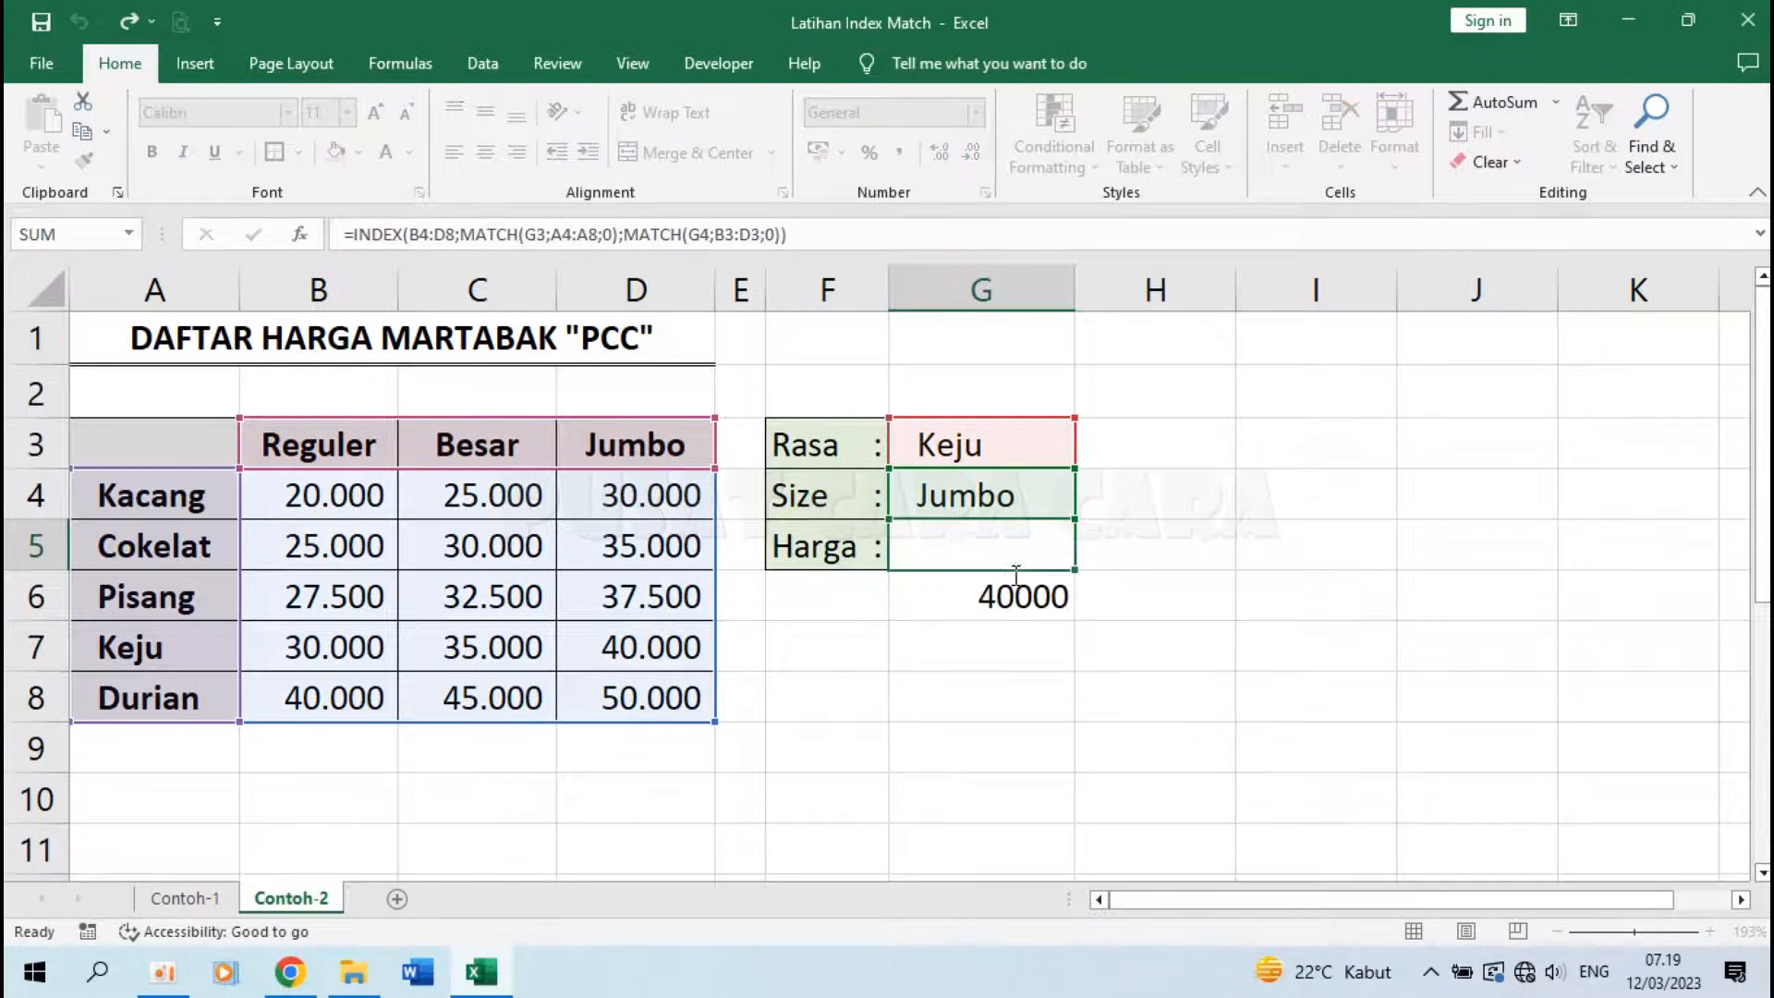
pyautogui.doubleClick(1000, 600)
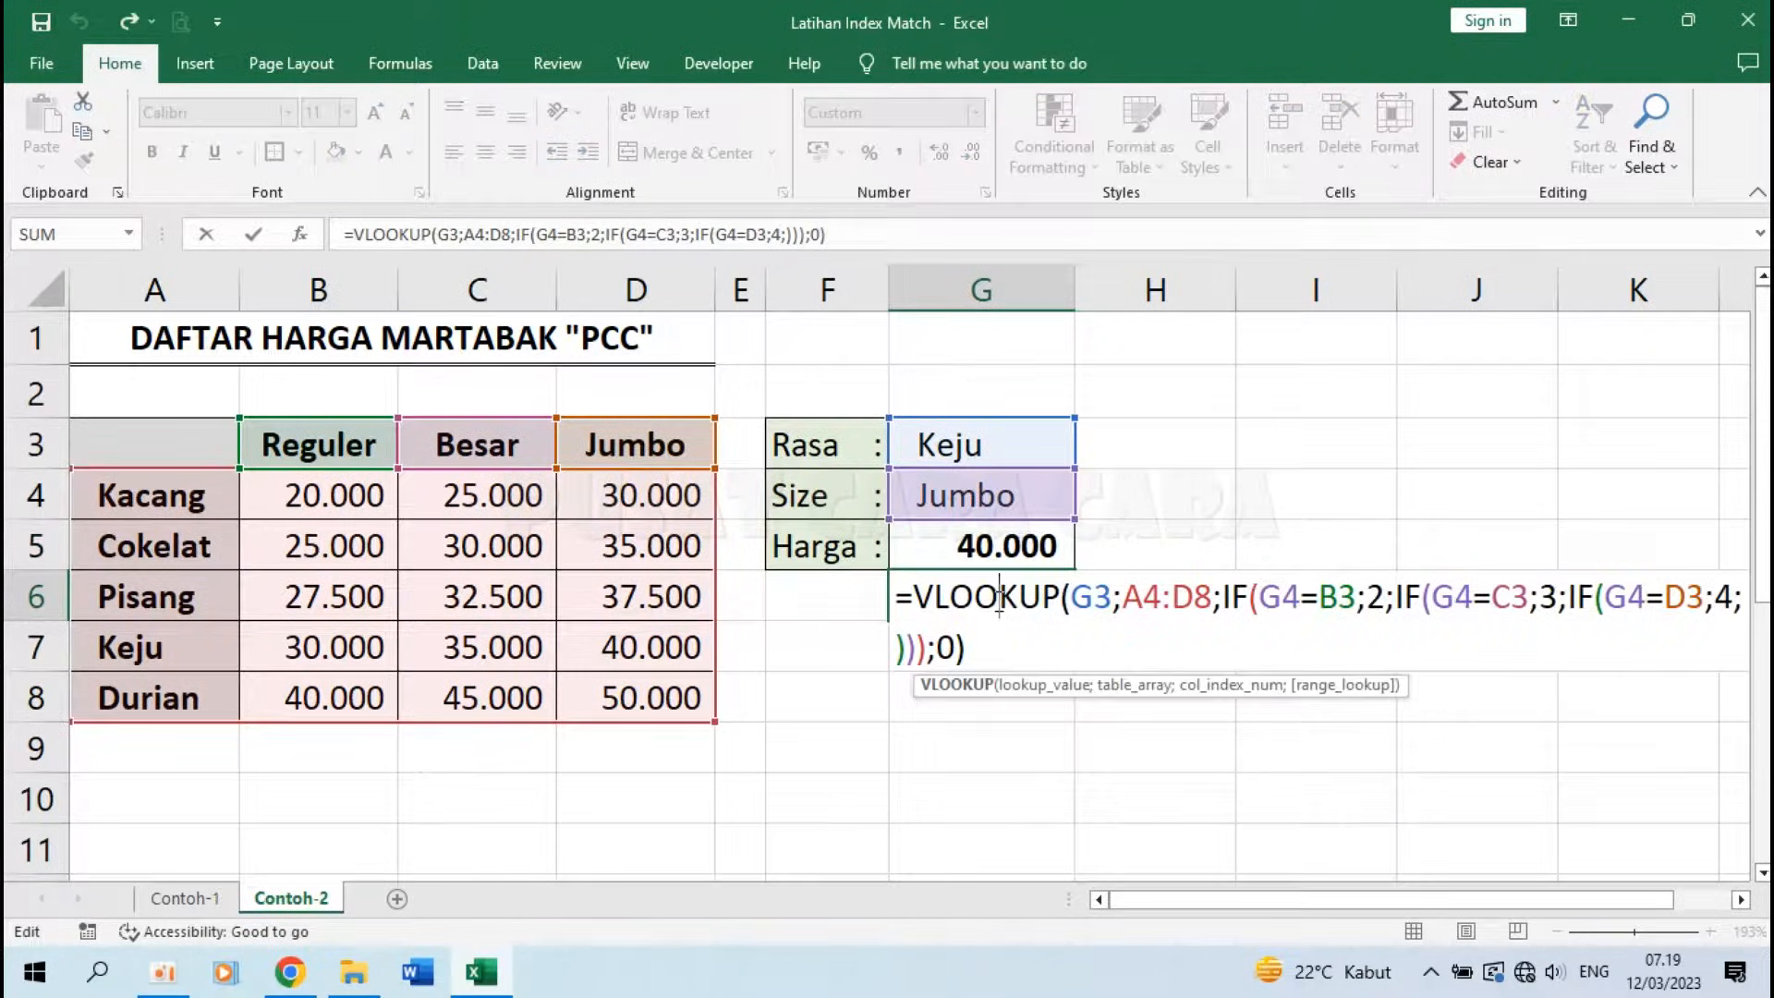
pyautogui.press('Escape')
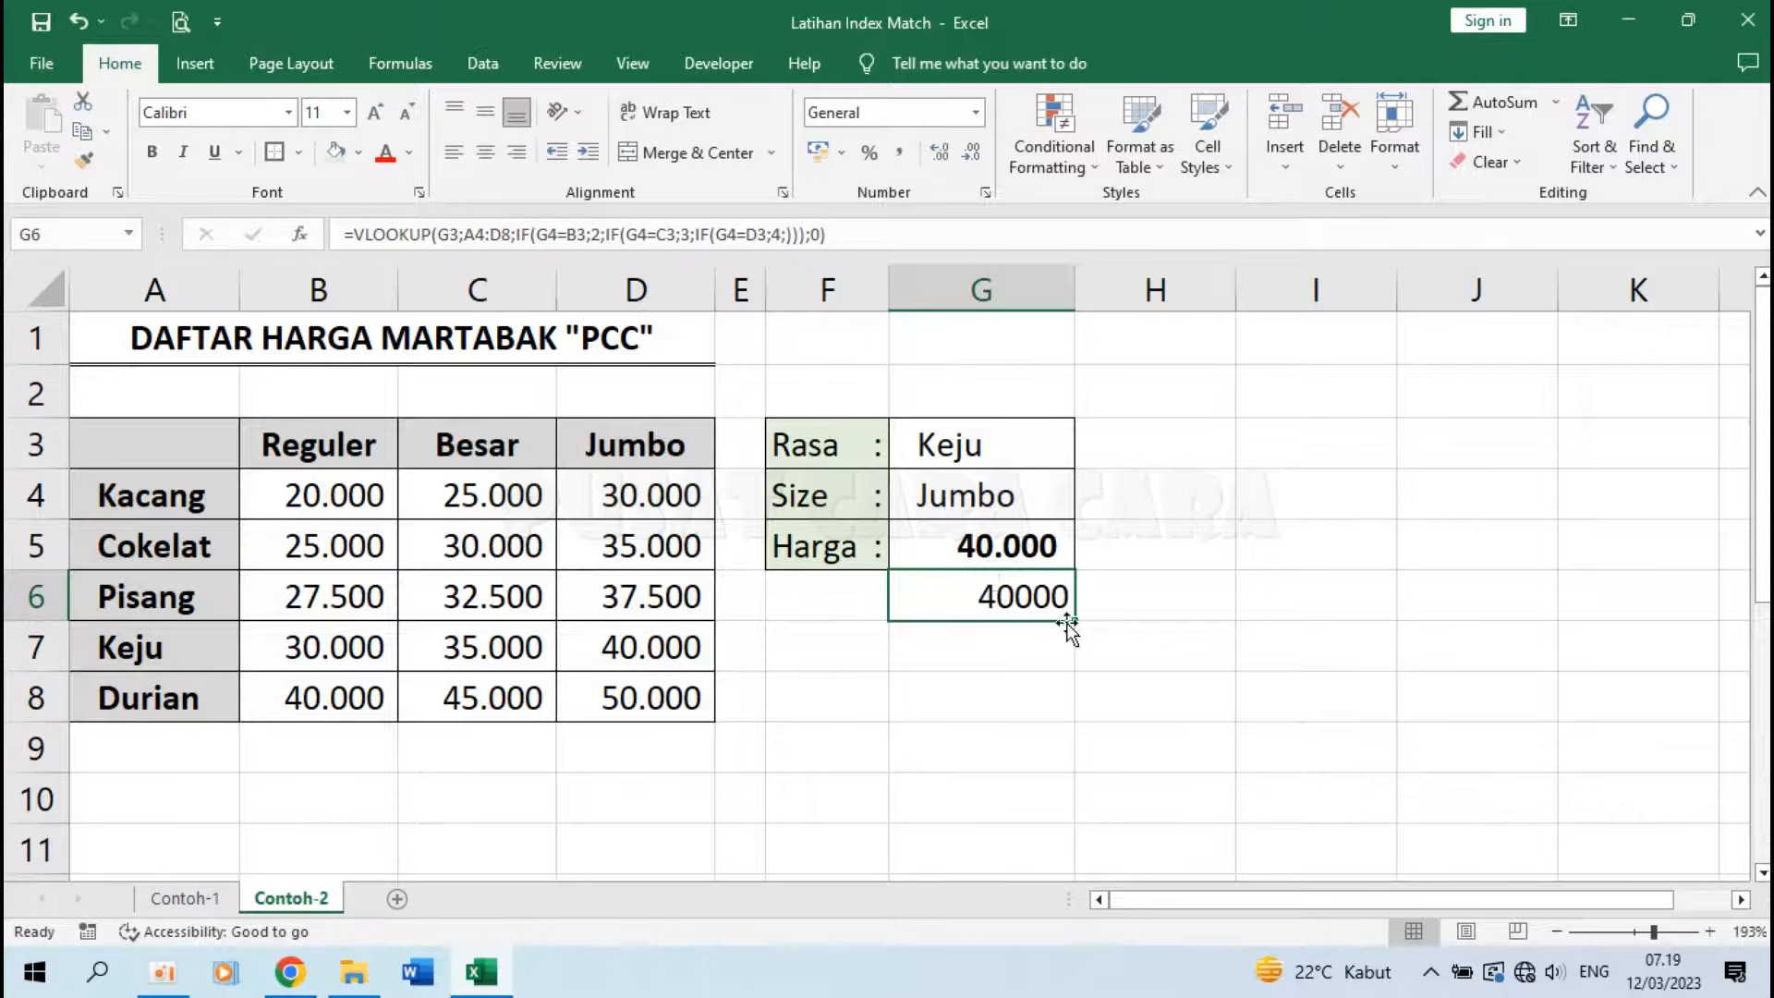
# Step: Set the Size field in G4 to Besar
pyautogui.click(1063, 485)
pyautogui.click(1085, 508)
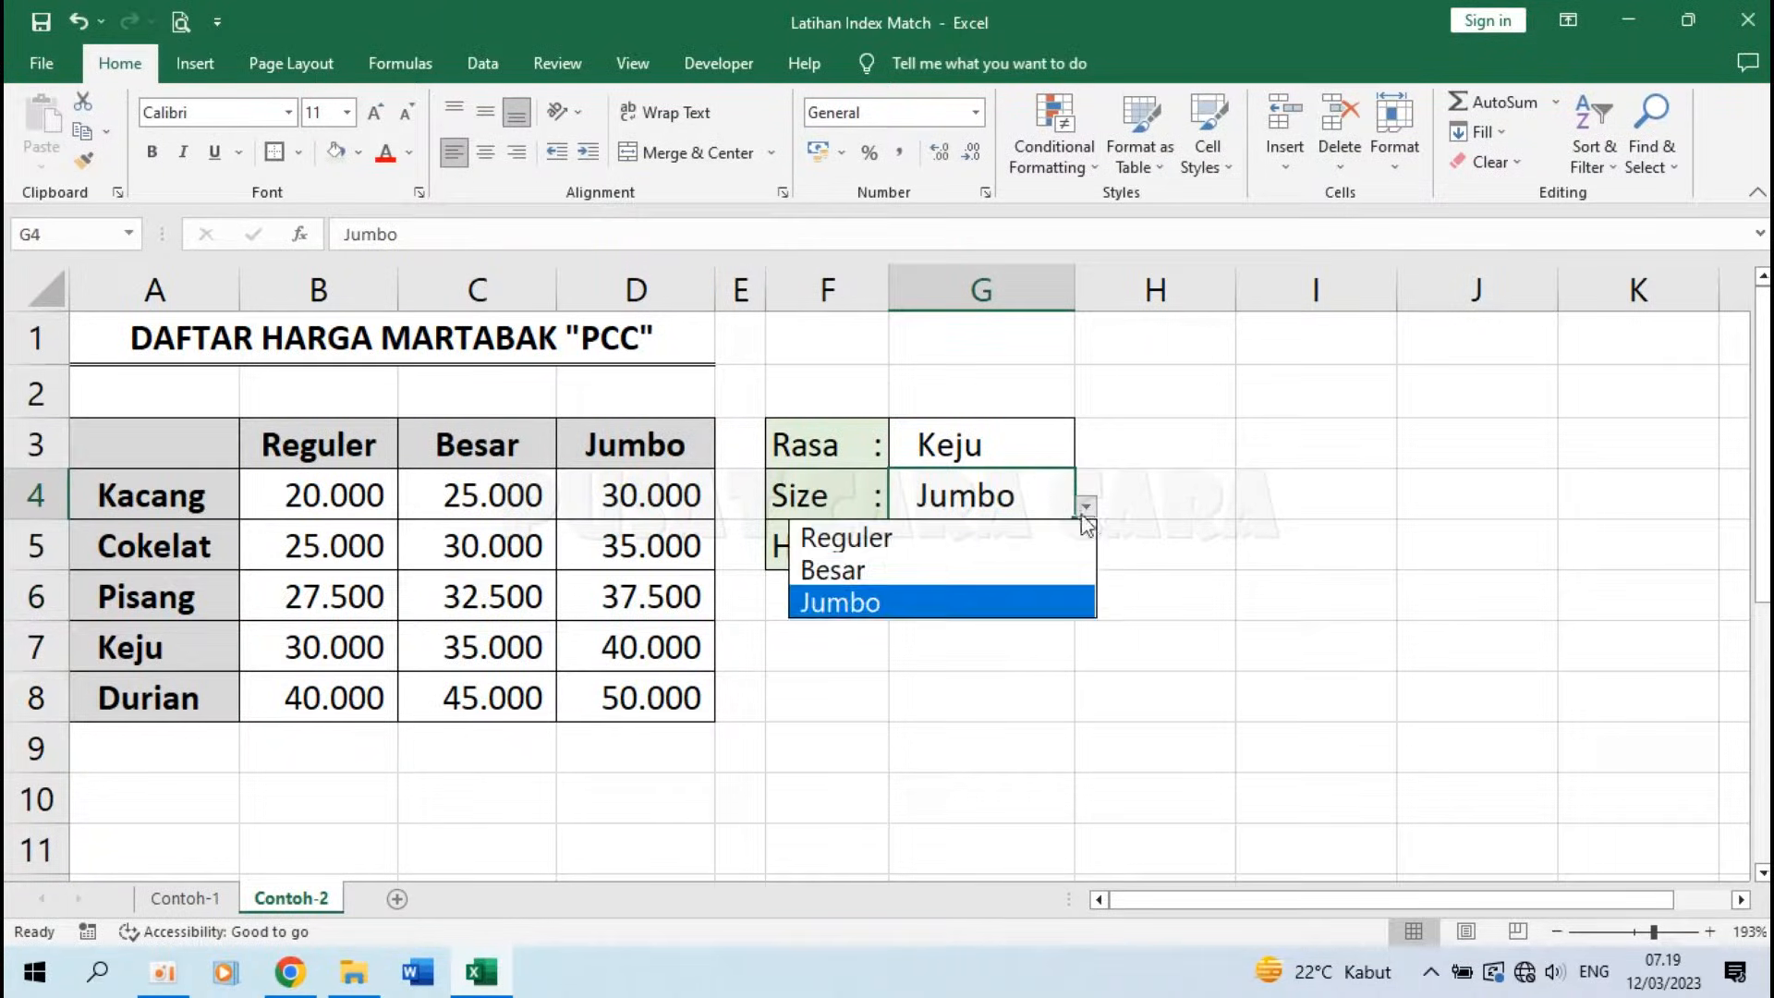
pyautogui.click(1006, 570)
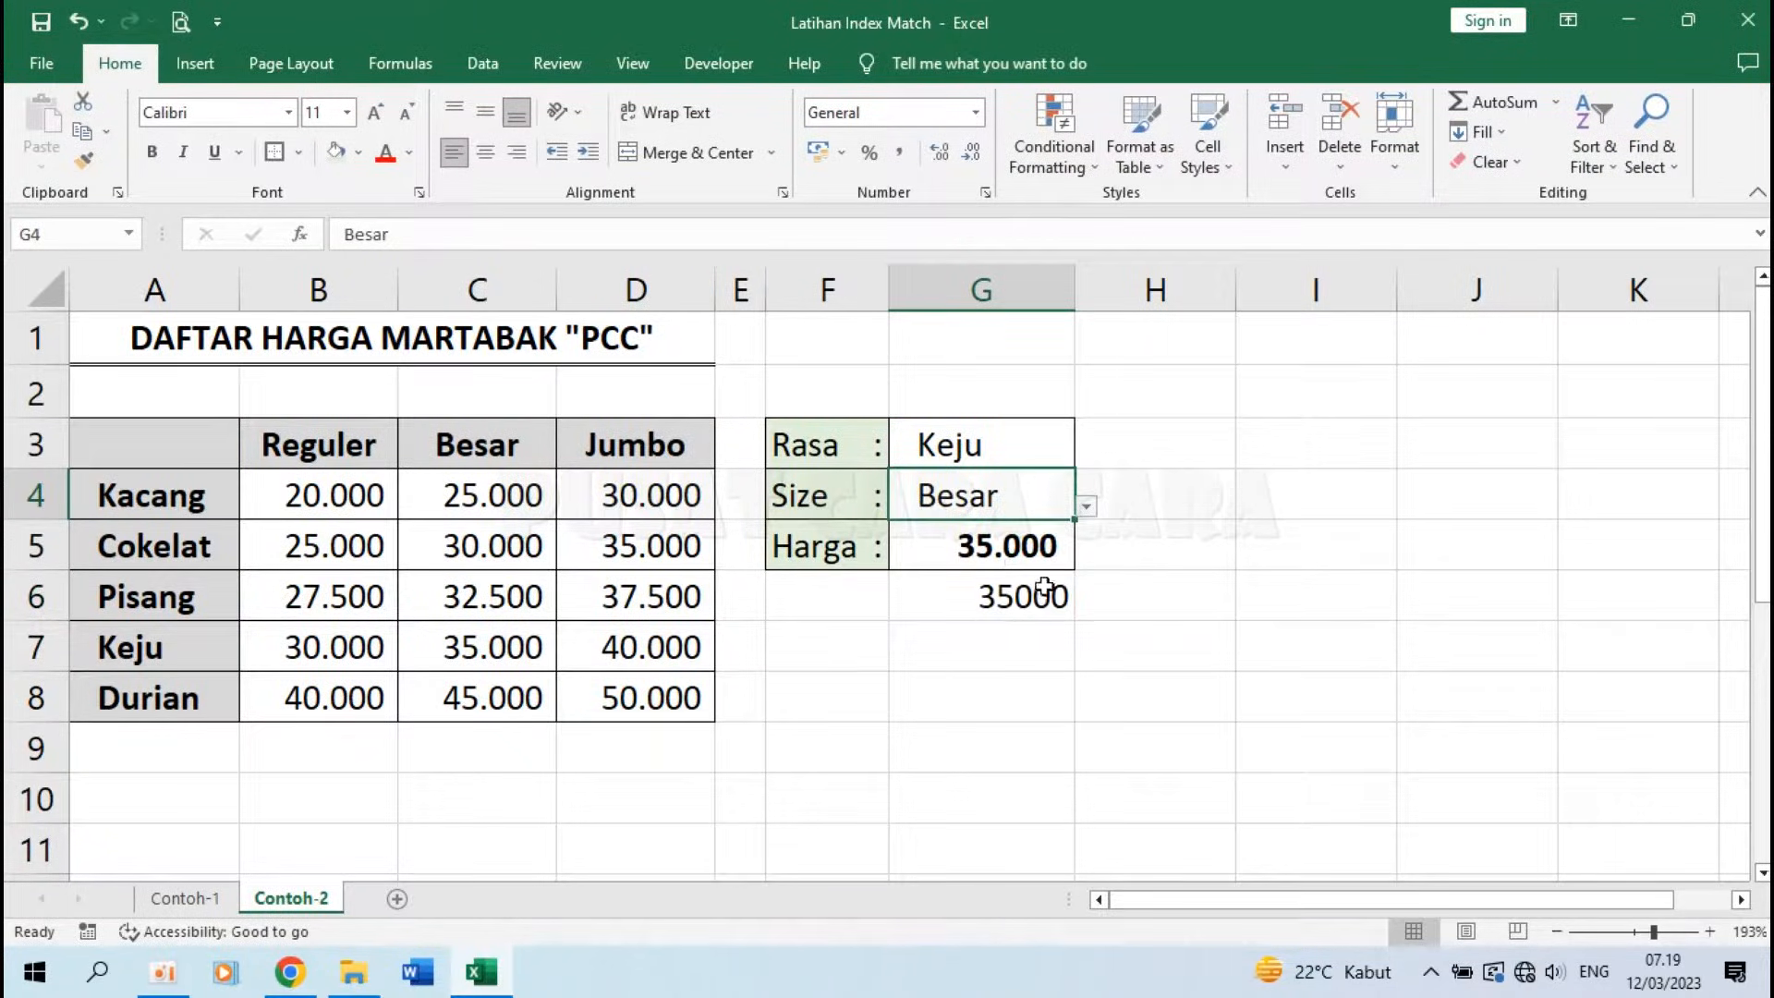